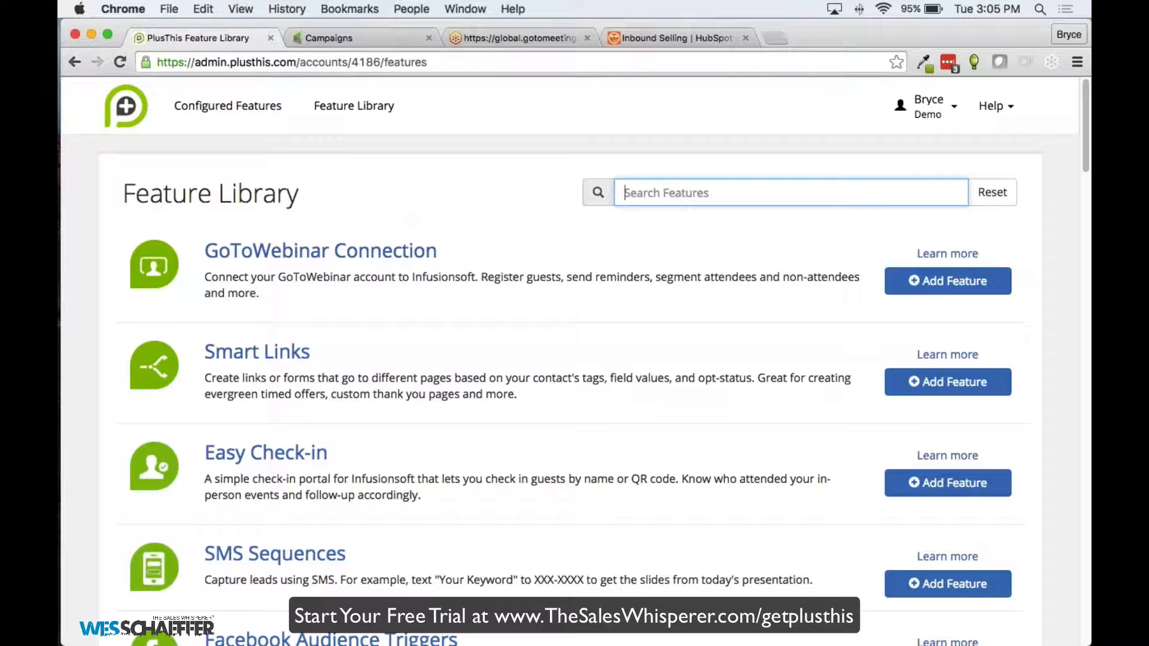
# Browse the PlusThis Feature Library, searching 'Video Trigger' and then clearing the search
pyautogui.scroll(-1, 415, 185)
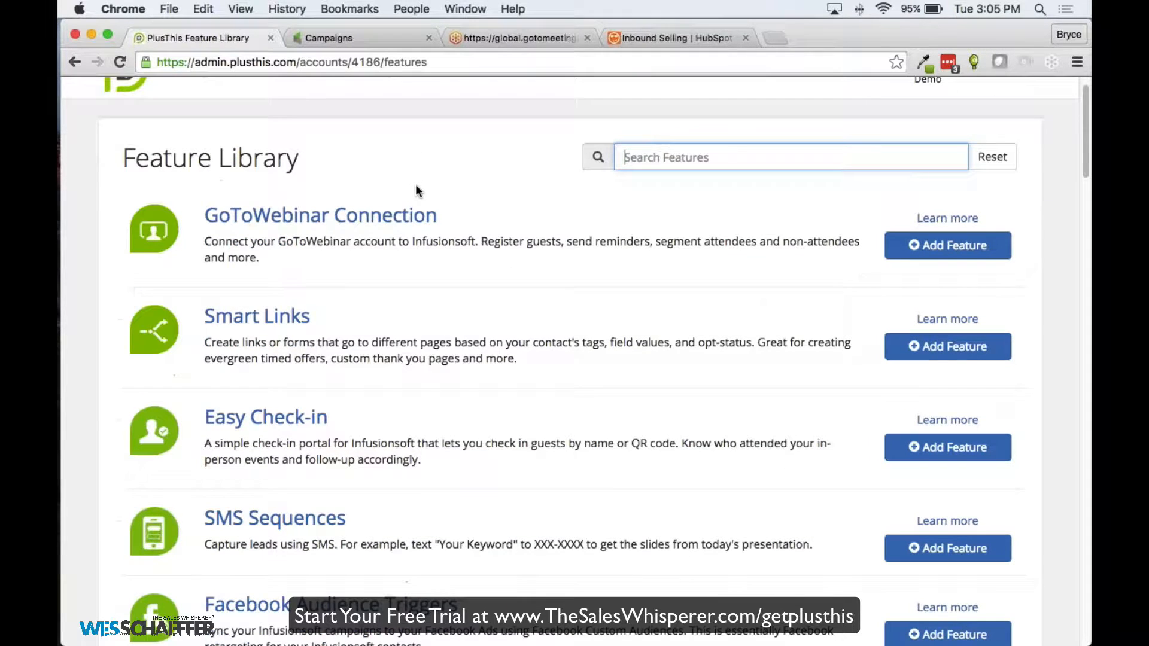
pyautogui.scroll(-3, 415, 184)
pyautogui.scroll(4, 523, 189)
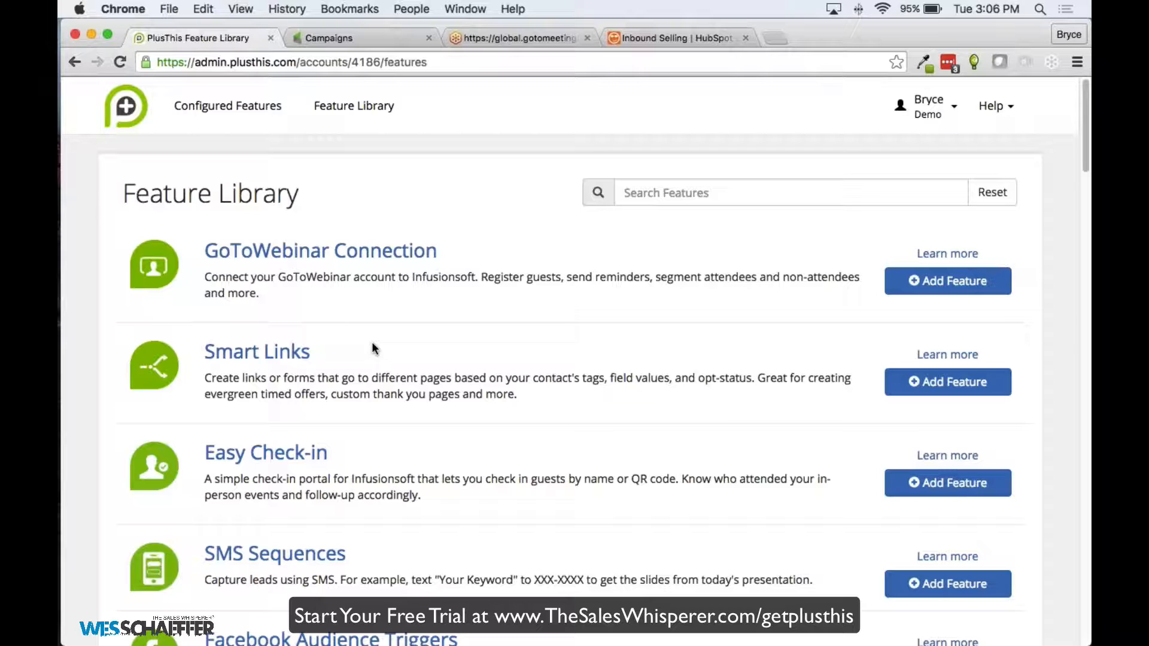
pyautogui.scroll(-1, 514, 210)
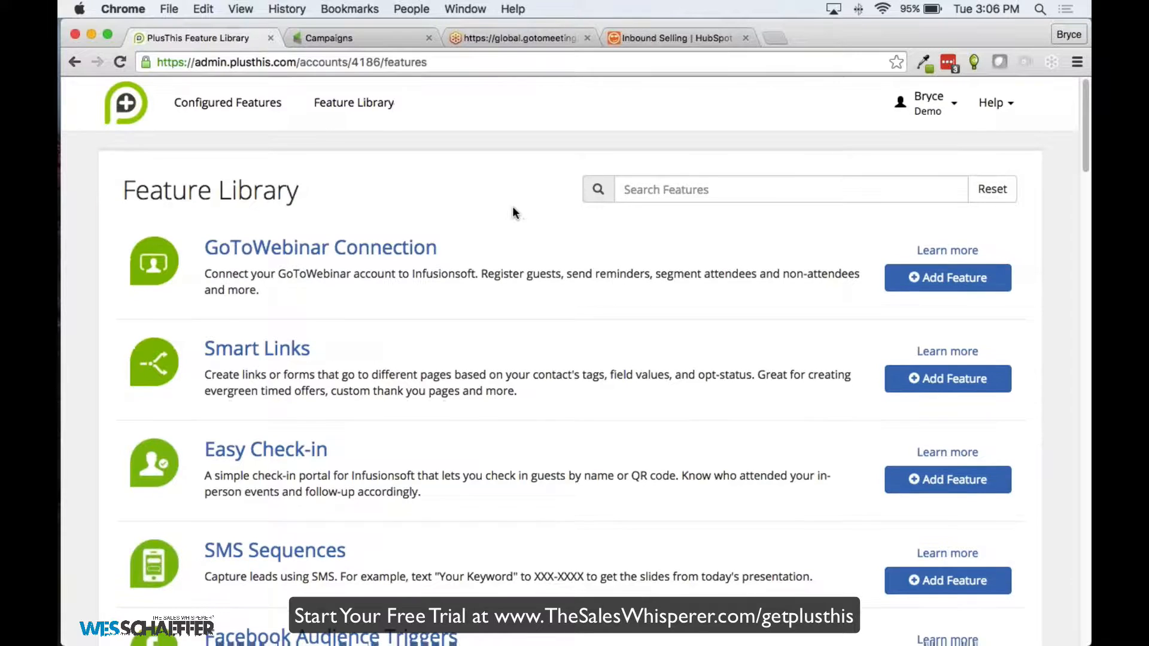
pyautogui.scroll(-5, 513, 209)
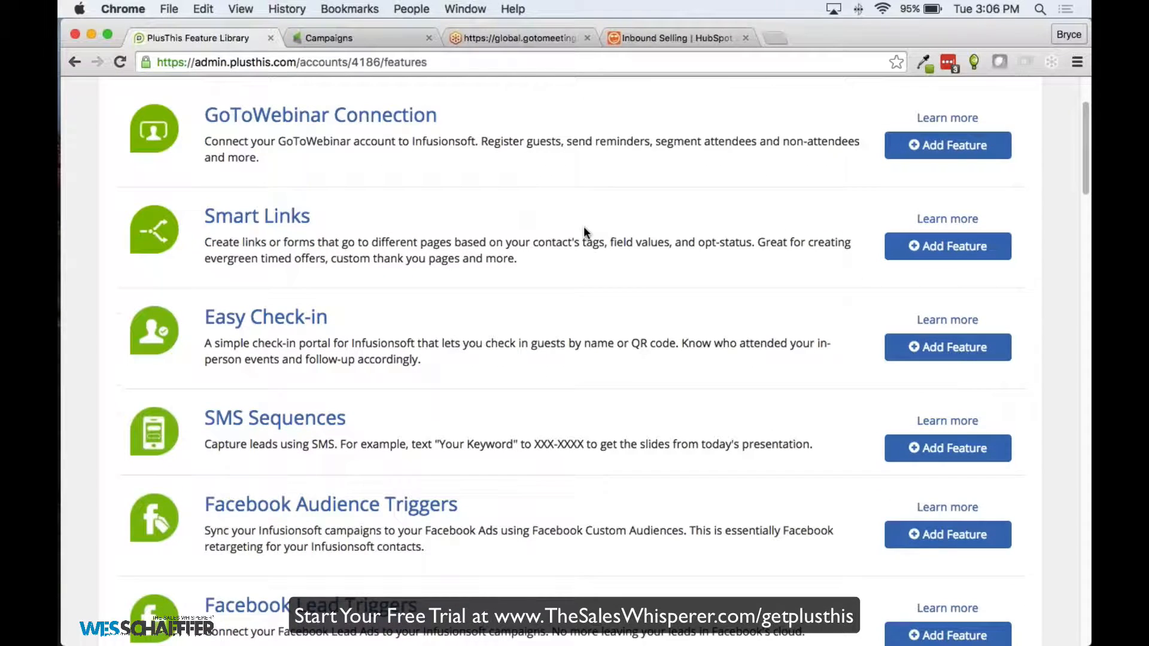
pyautogui.scroll(1, 584, 231)
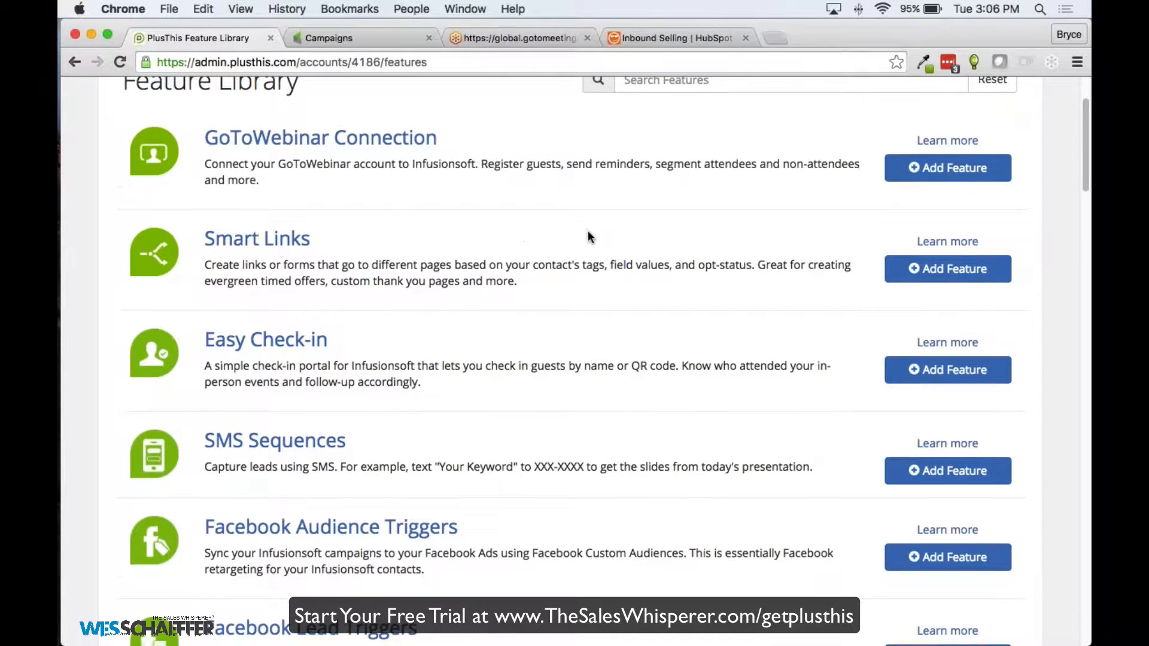
pyautogui.scroll(1, 586, 232)
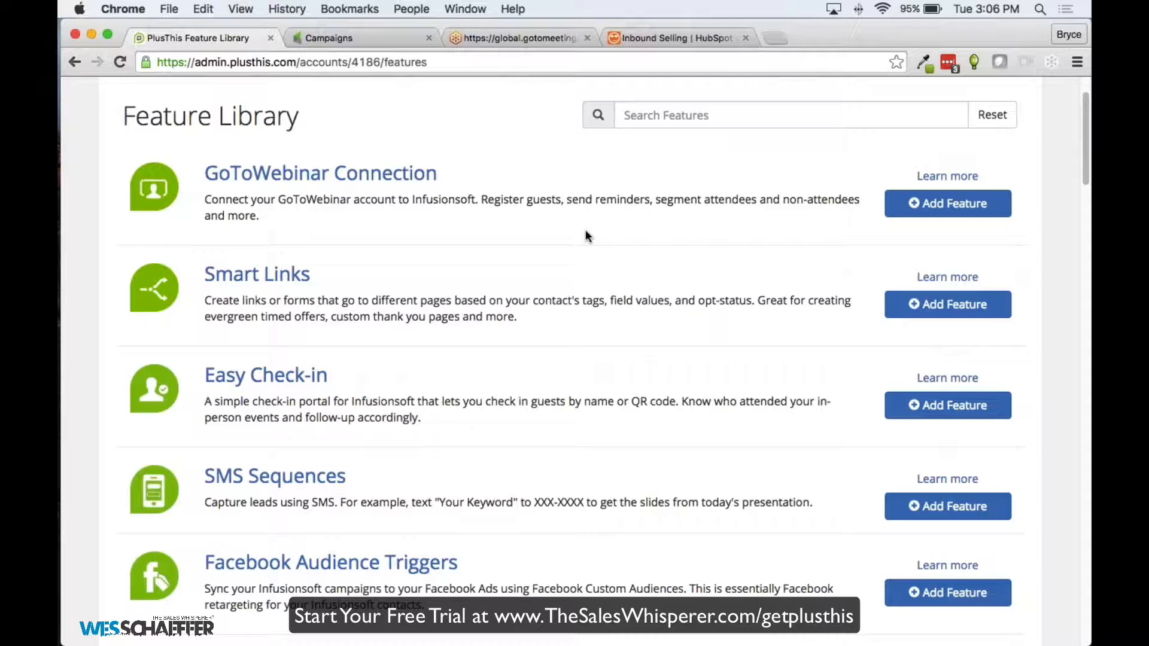
pyautogui.scroll(3, 586, 235)
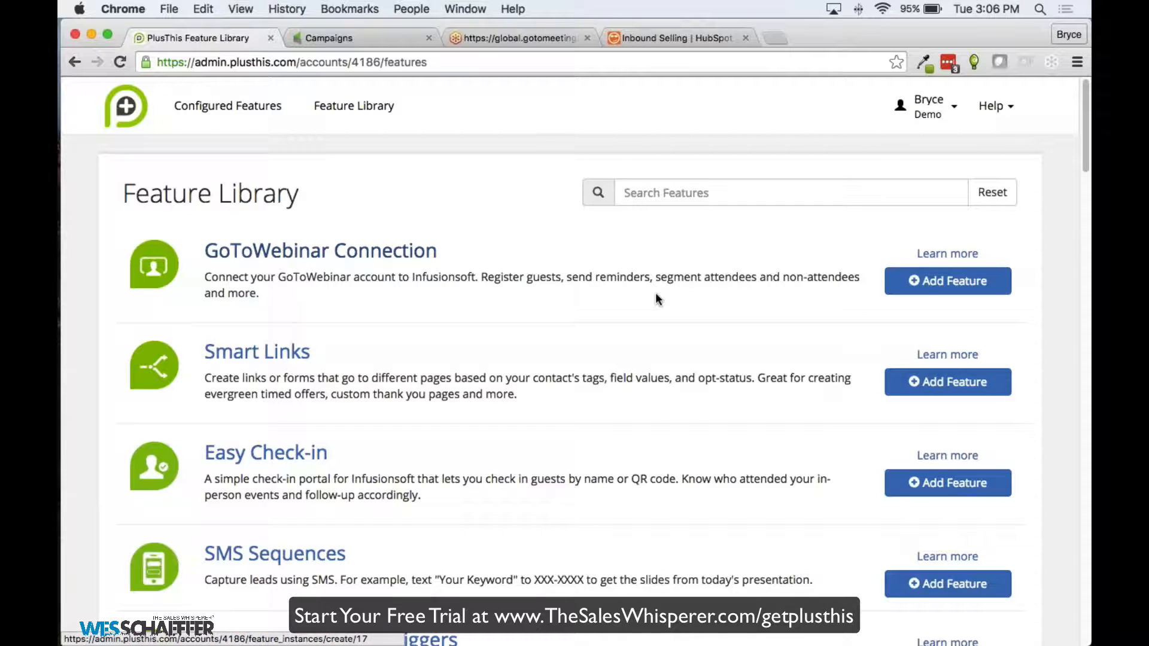
pyautogui.click(624, 192)
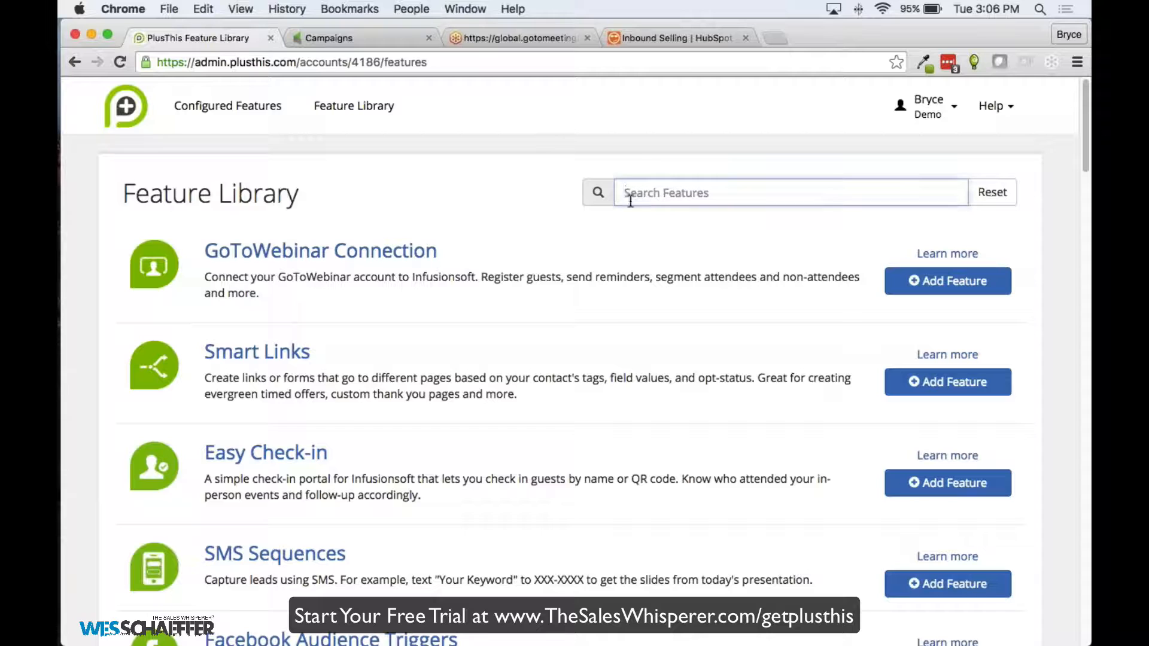
pyautogui.write('V')
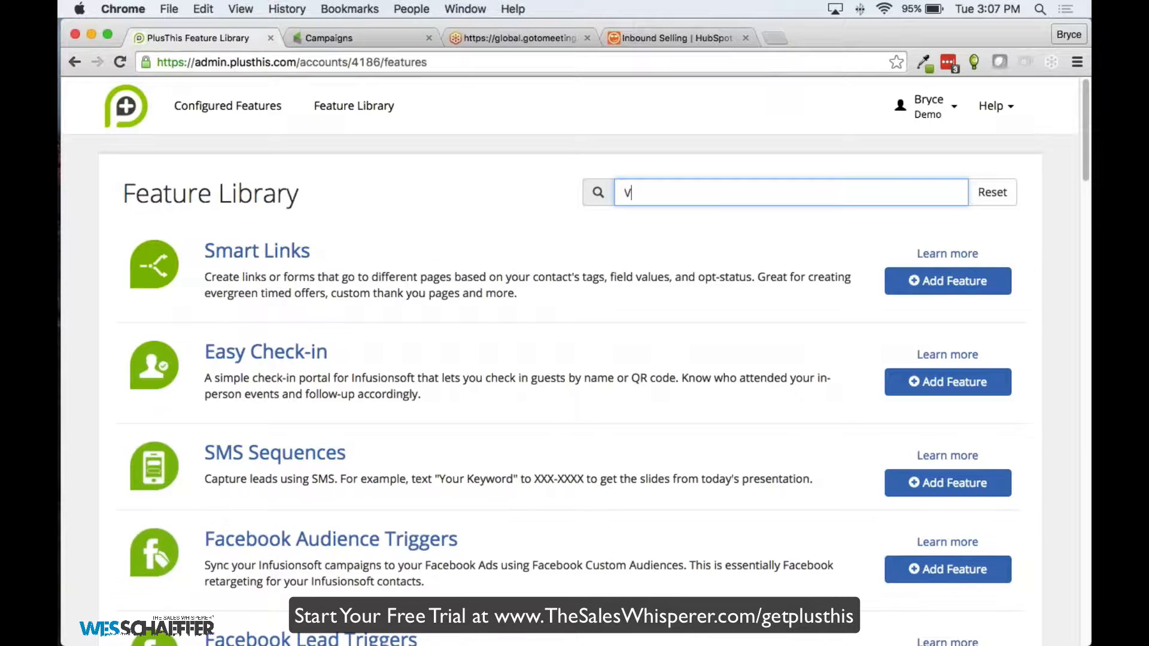
pyautogui.write('ideo Tri')
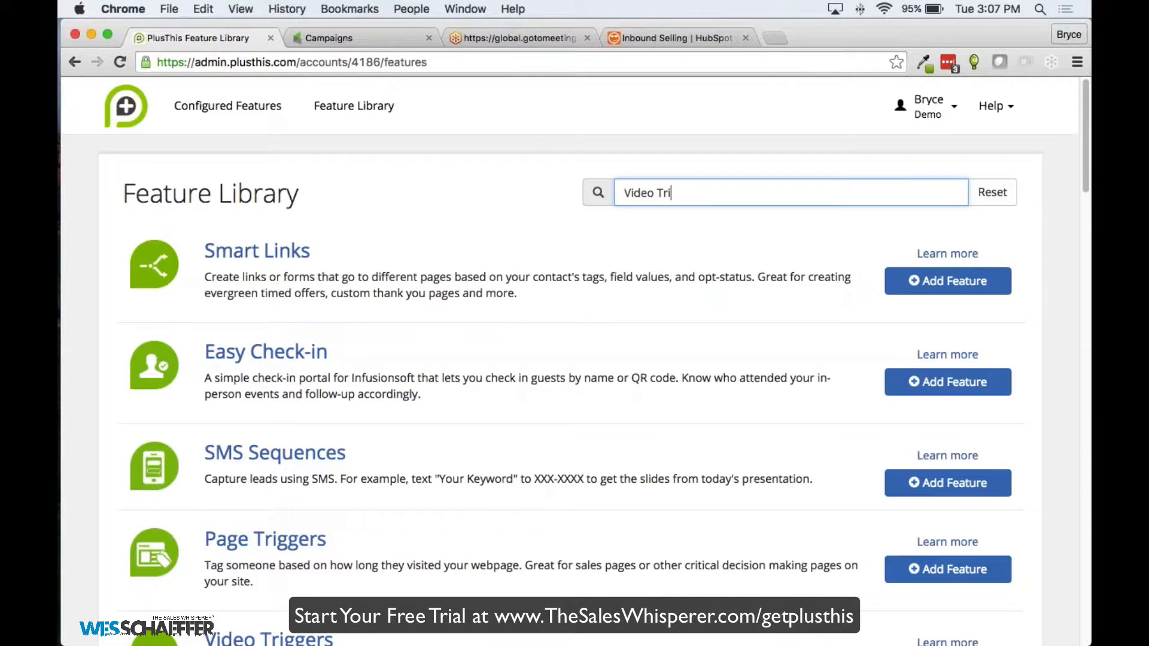
pyautogui.write('gge')
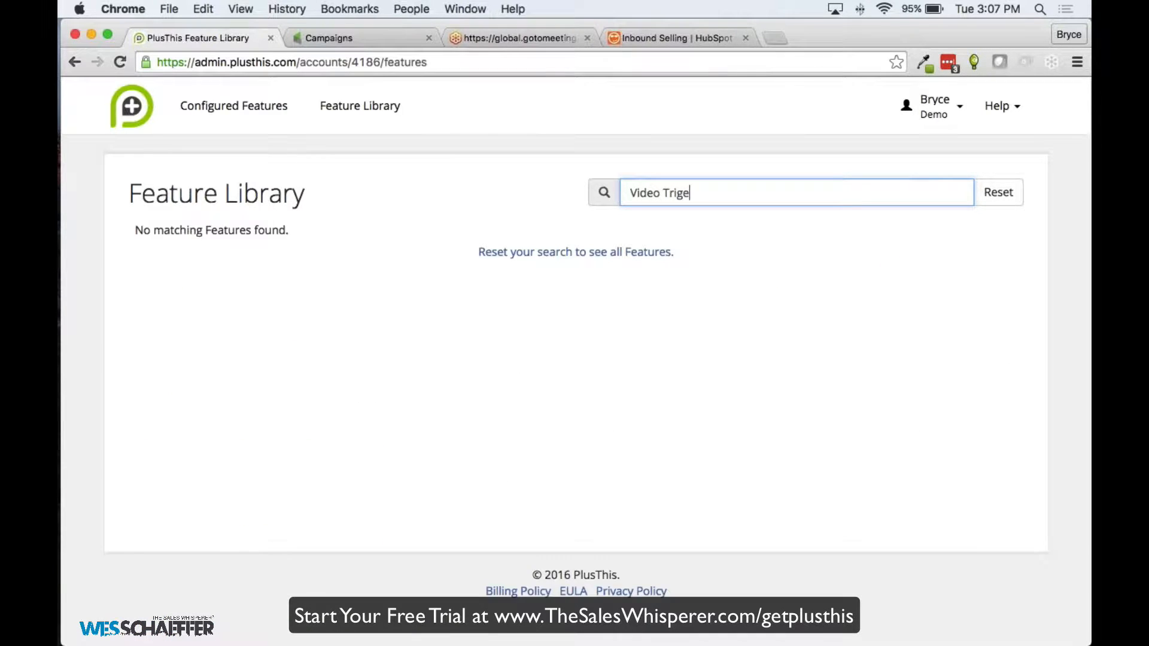
pyautogui.write('r')
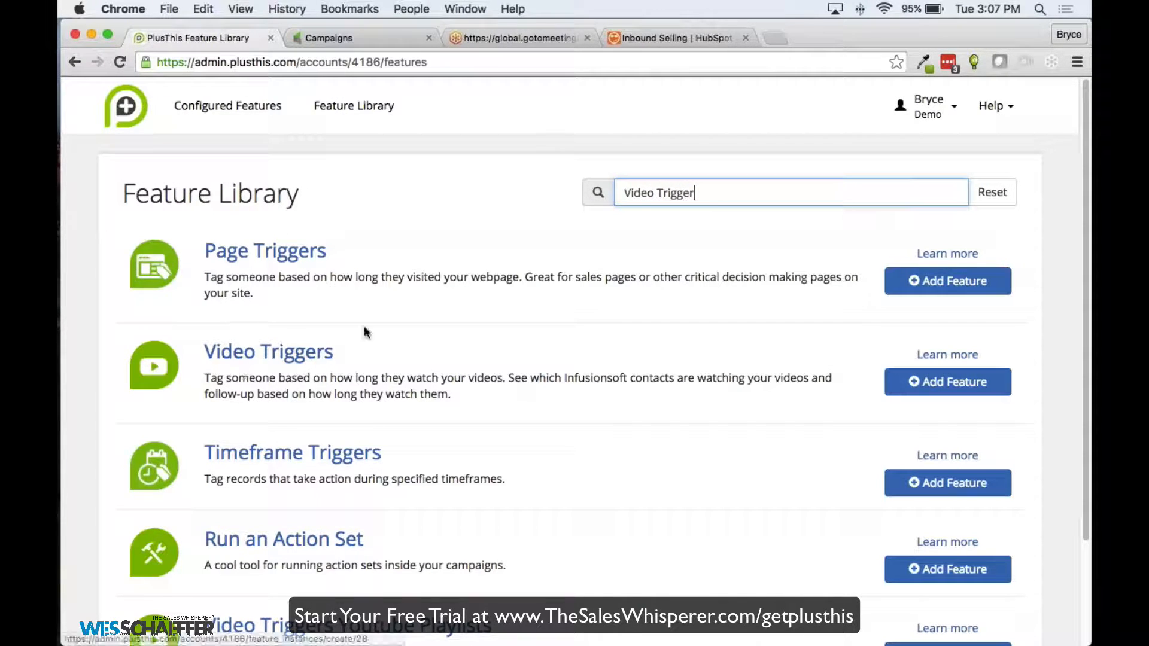
pyautogui.moveTo(697, 193); pyautogui.dragTo(616, 191)
pyautogui.press('BackSpace')
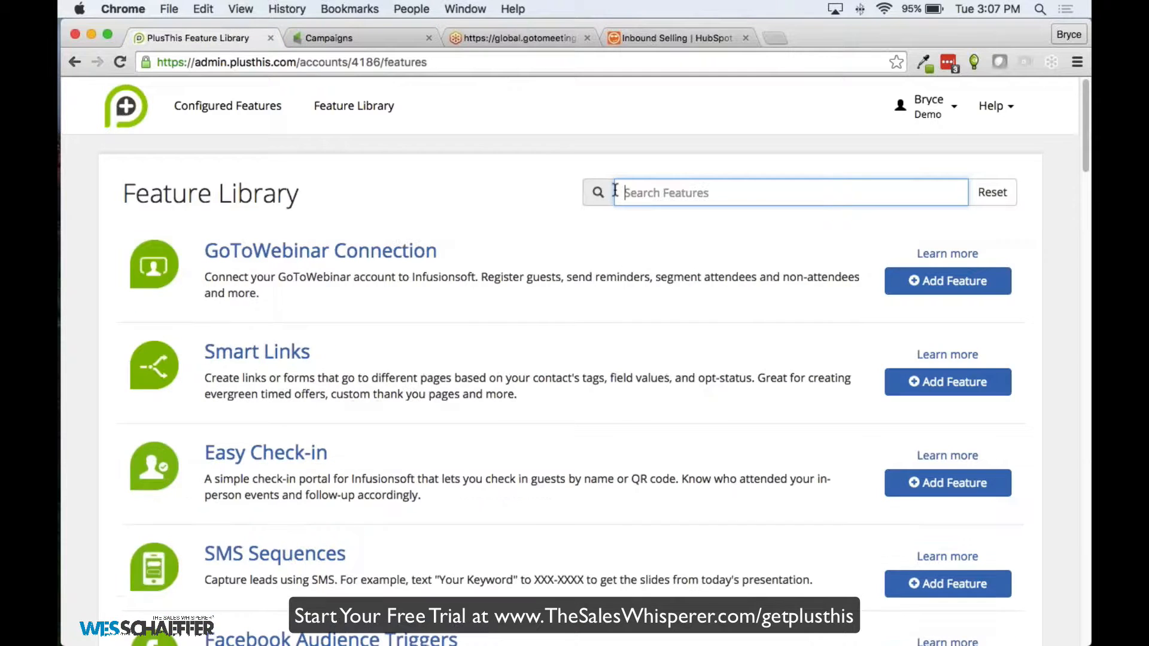
pyautogui.click(415, 208)
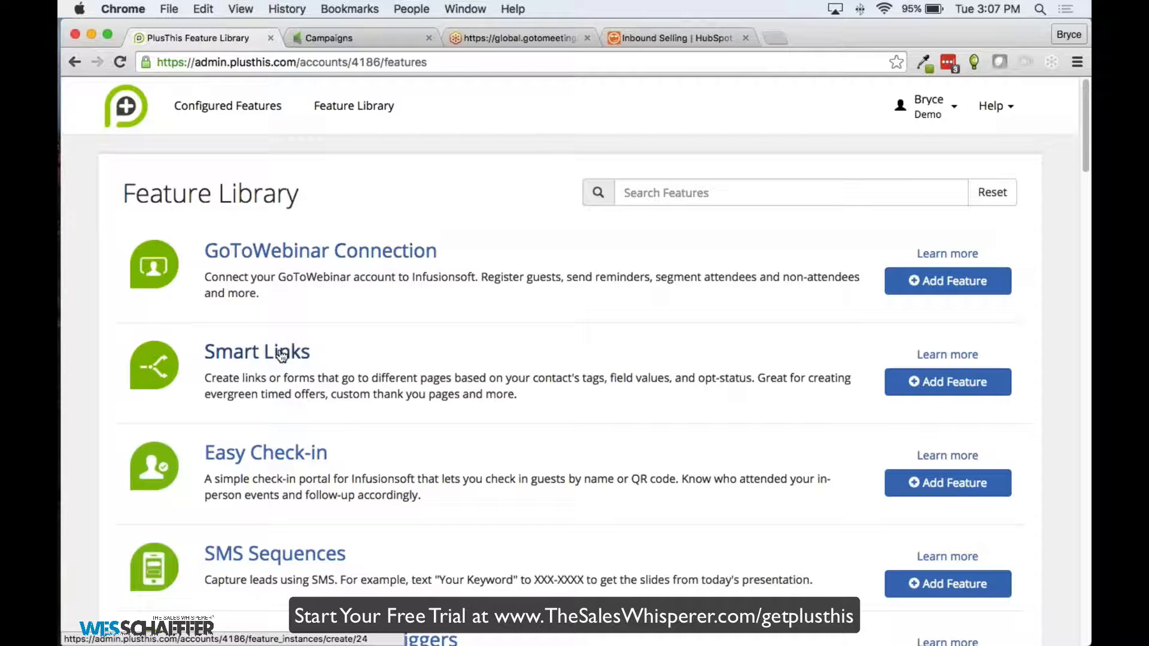
pyautogui.scroll(-2, 371, 344)
pyautogui.scroll(-3, 375, 341)
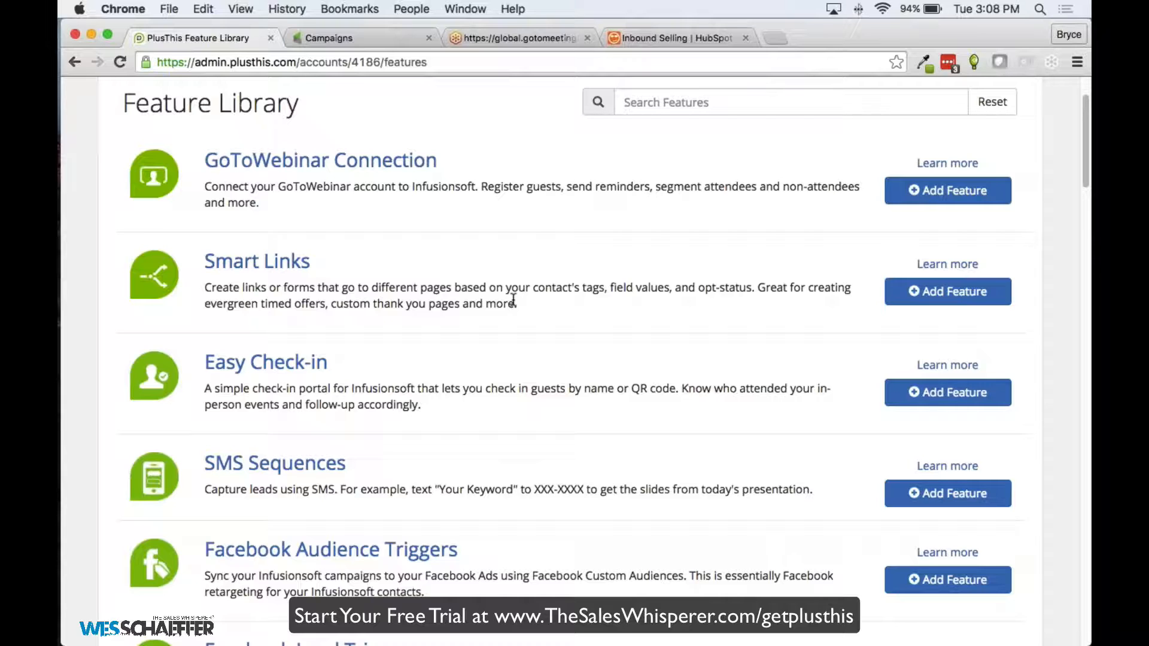
# Start a Smart Links feature and authorize the Infusionsoft application for PlusThis
pyautogui.click(292, 263)
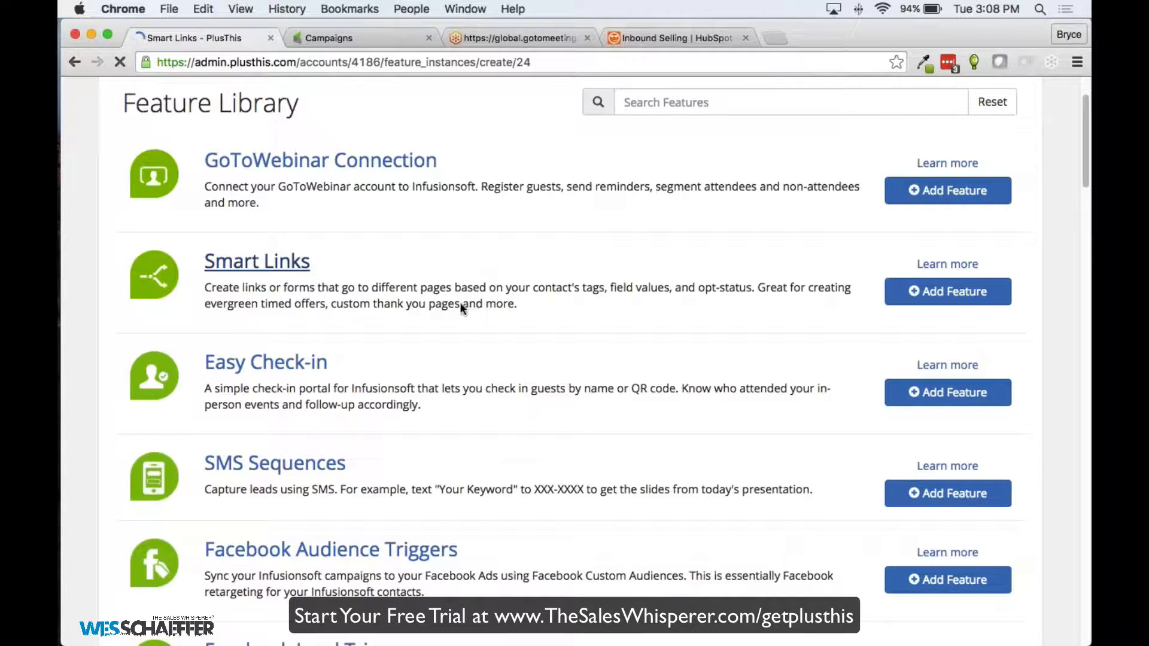
pyautogui.click(329, 308)
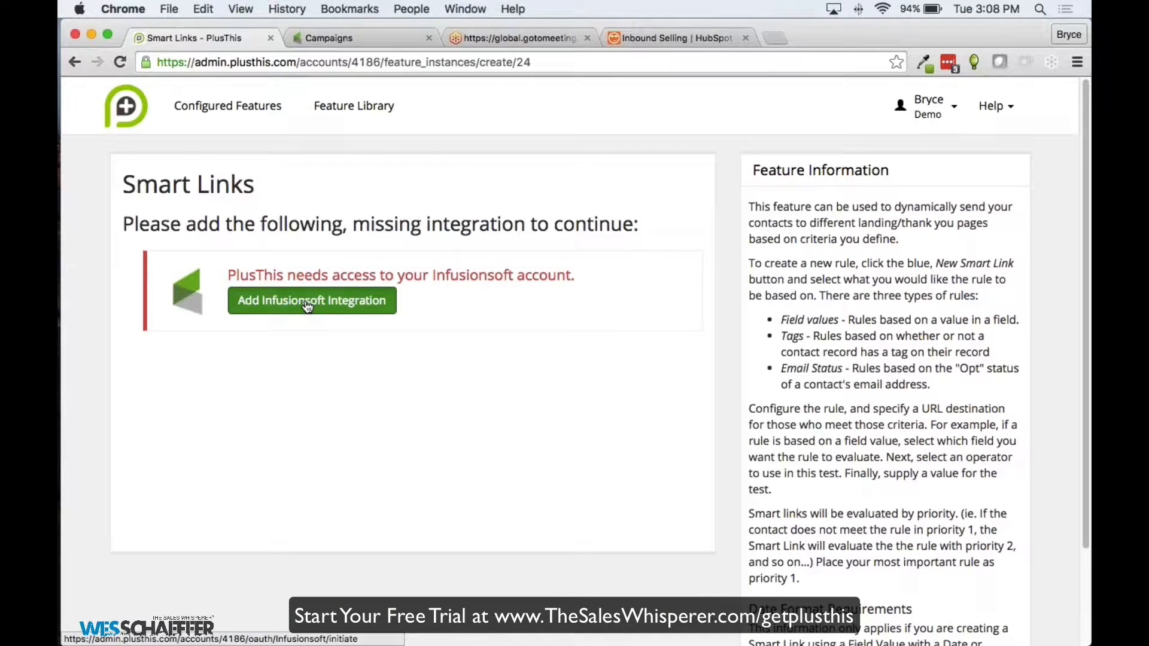
pyautogui.click(500, 300)
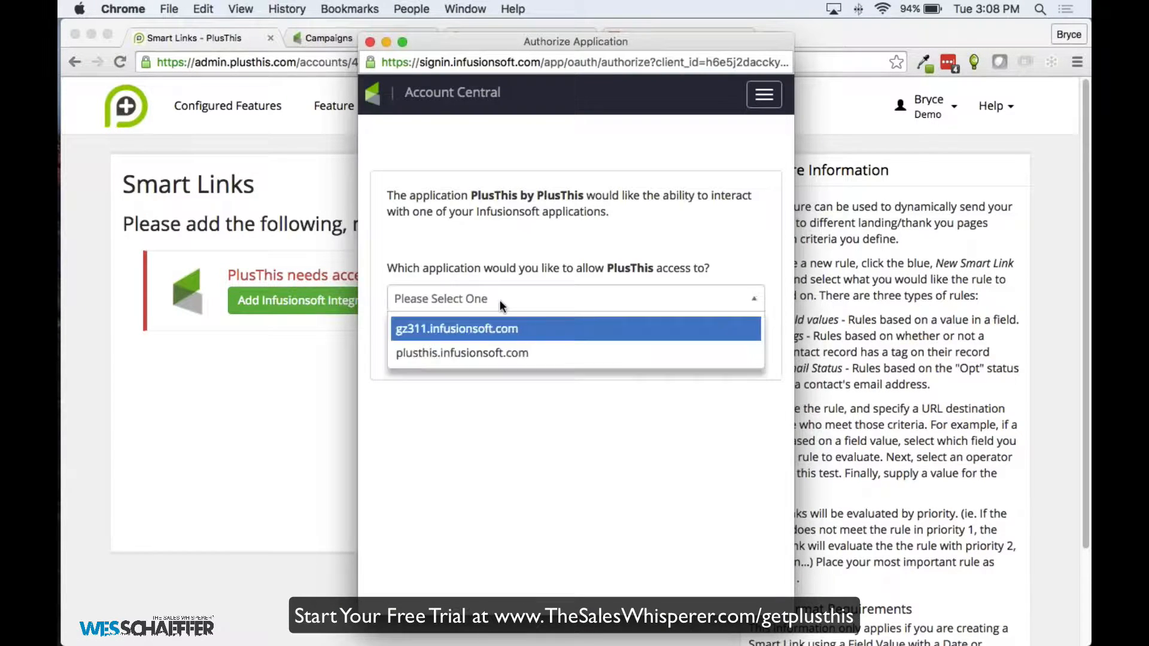
pyautogui.click(487, 327)
pyautogui.click(739, 337)
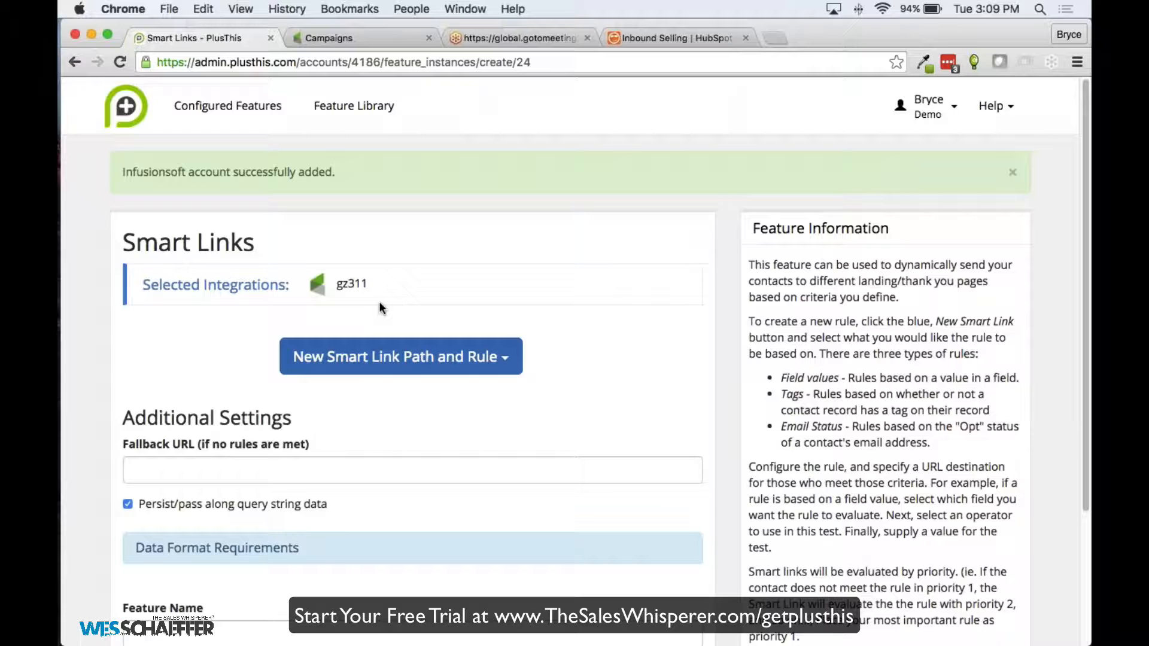
# Add a new Tags-based rule to the Smart Link
pyautogui.scroll(-2, 479, 269)
pyautogui.scroll(-2, 562, 281)
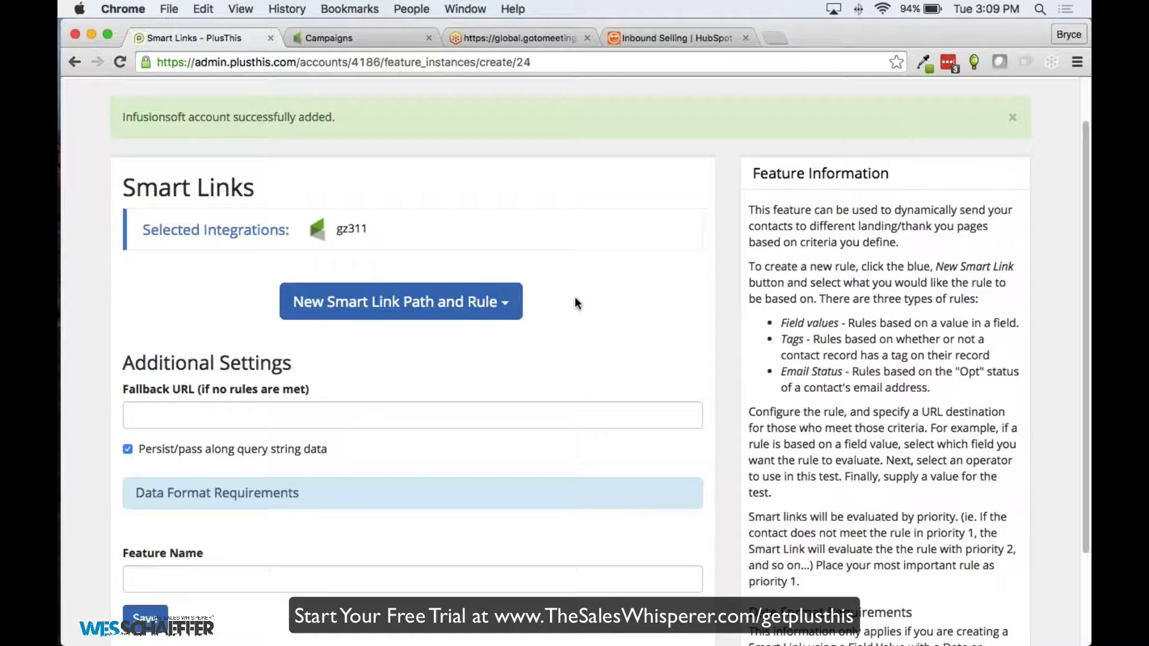
pyautogui.scroll(-1, 592, 302)
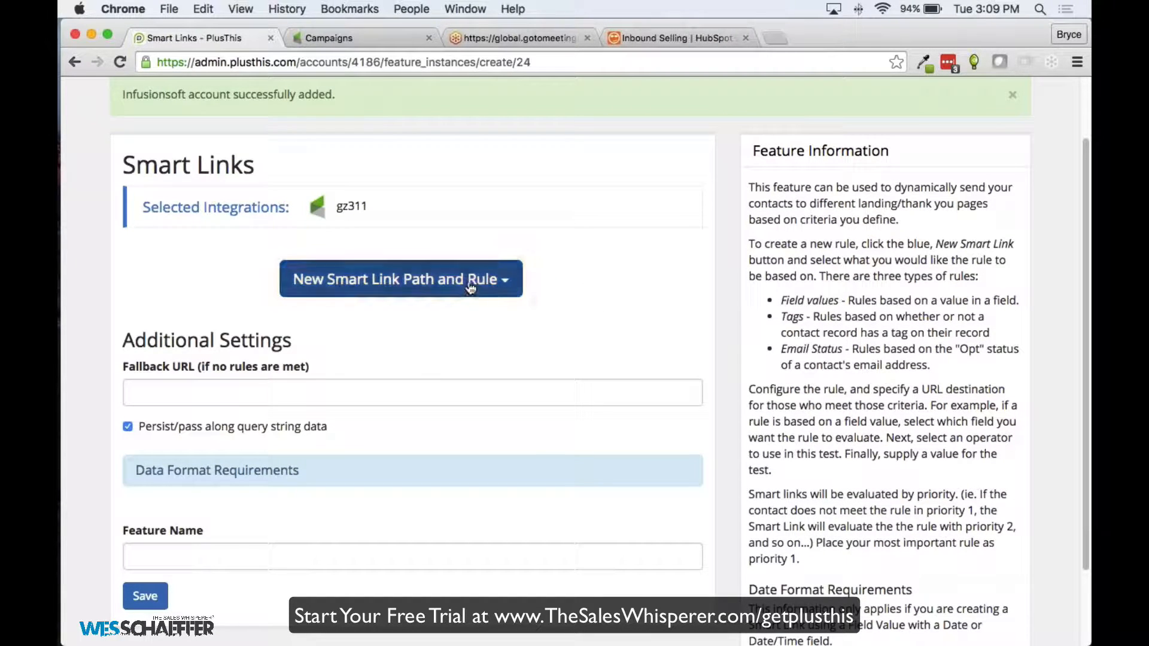
pyautogui.click(417, 294)
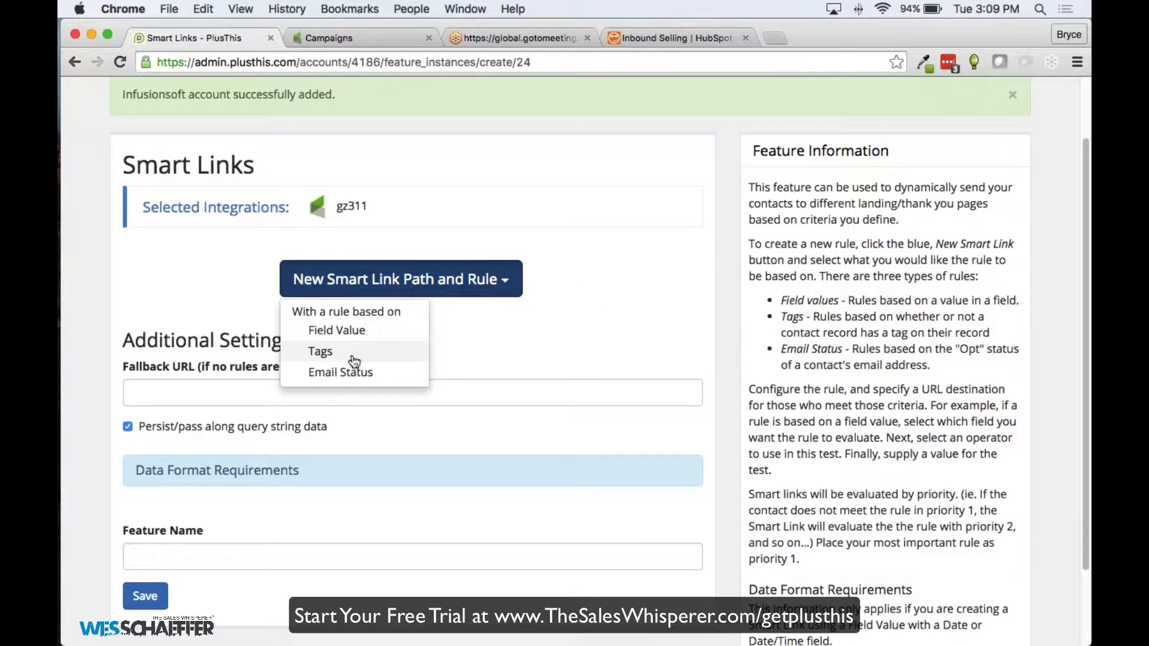
pyautogui.click(602, 317)
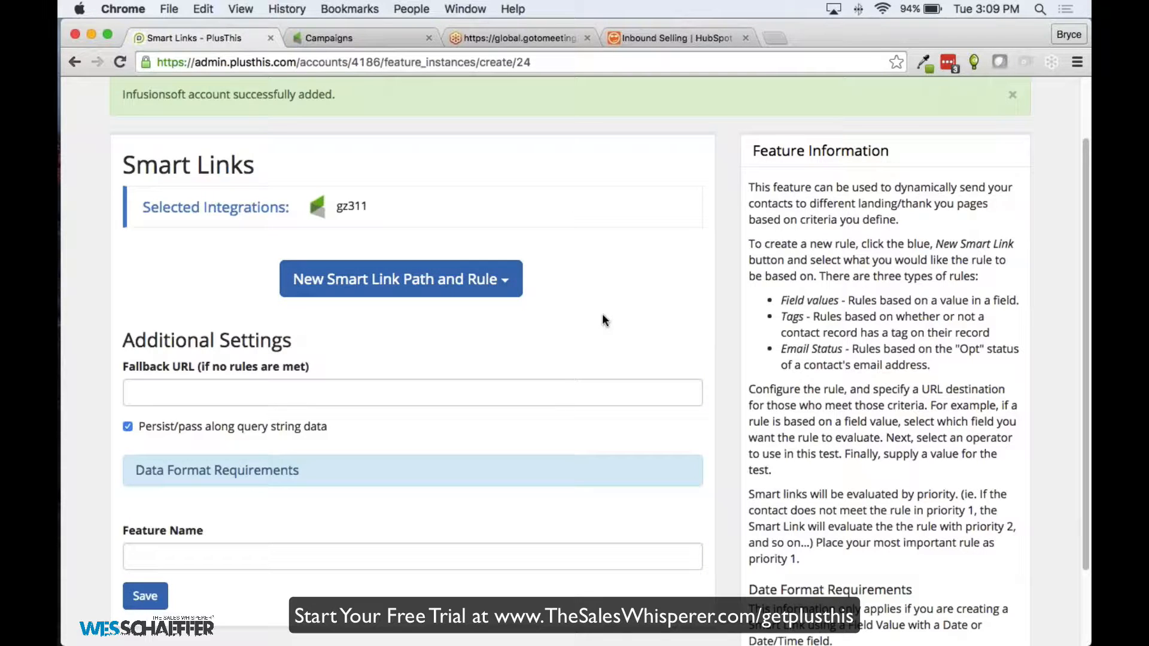
pyautogui.click(501, 293)
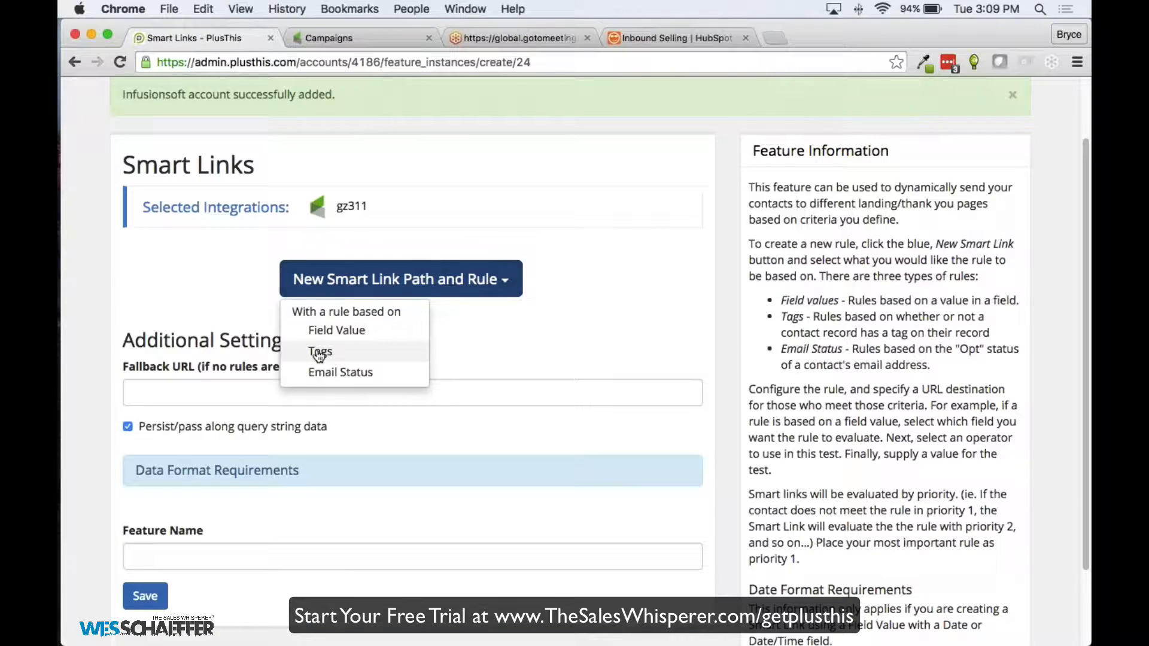
pyautogui.click(319, 355)
# Send contacts tagged Expiring Offer Eligible to 'special offer link'
pyautogui.click(390, 293)
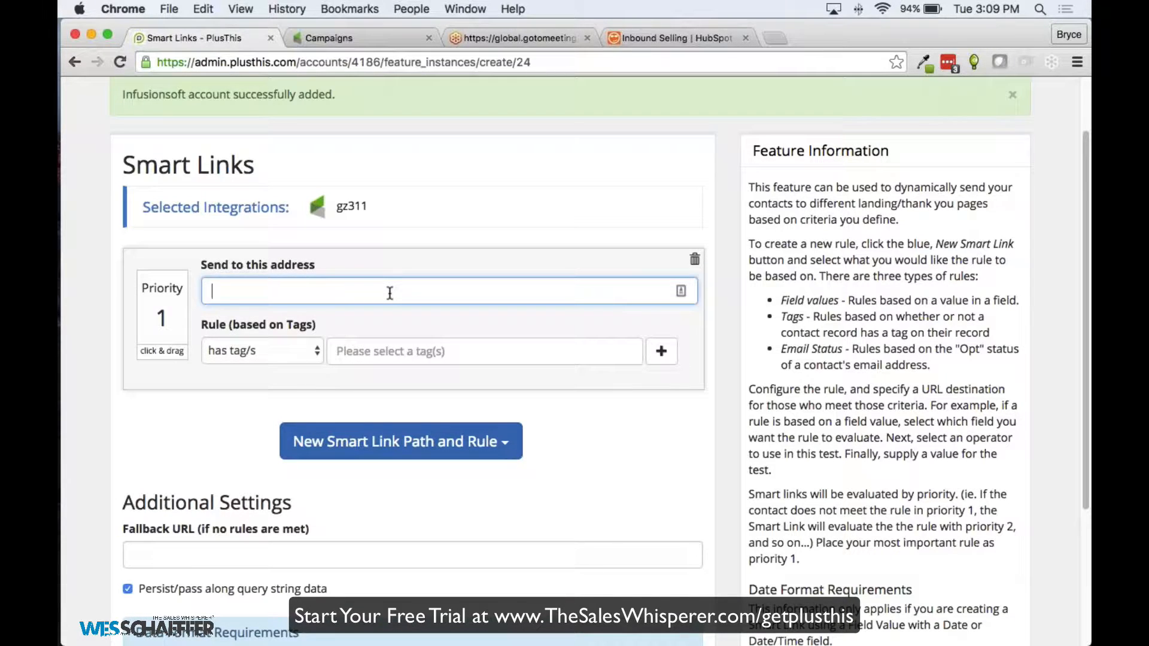
pyautogui.write('htt')
pyautogui.press('BackSpace')
pyautogui.press('BackSpace')
pyautogui.press('BackSpace')
pyautogui.write('special offer link')
pyautogui.click(389, 351)
pyautogui.write('Eli')
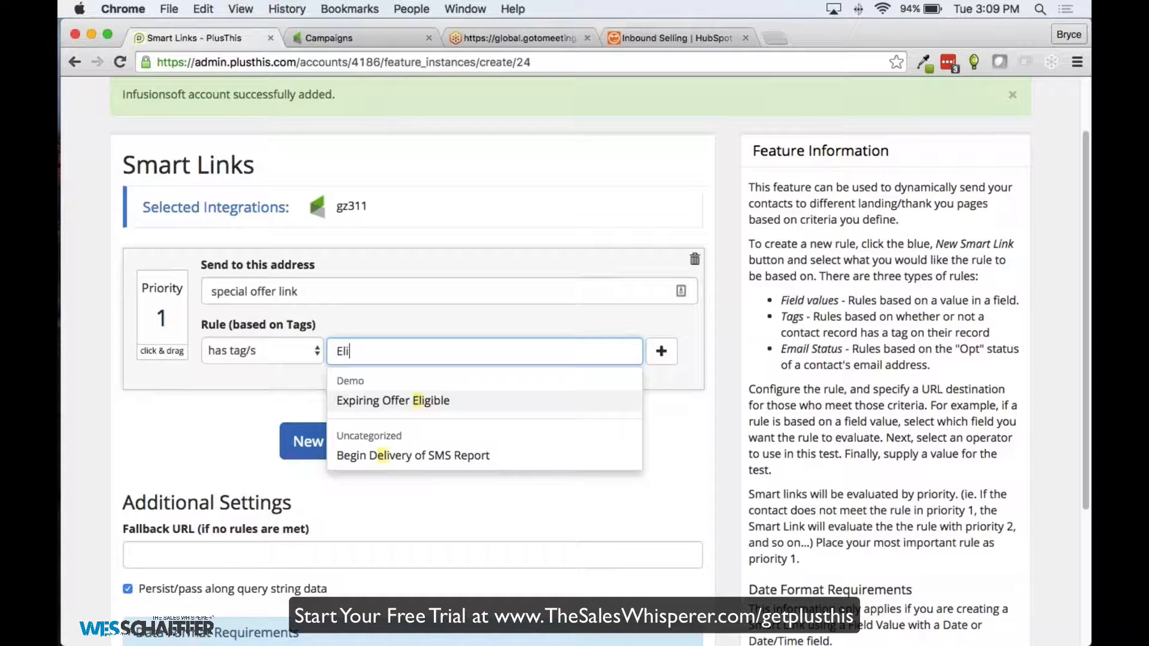
pyautogui.write('g')
pyautogui.press('Return')
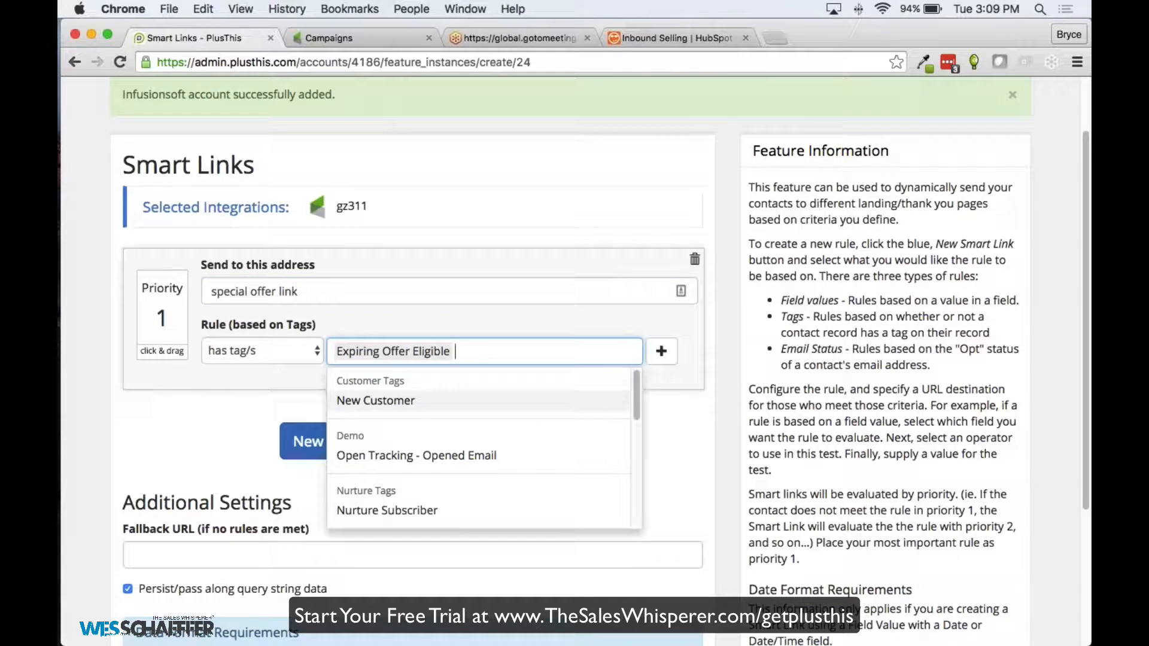
pyautogui.click(226, 404)
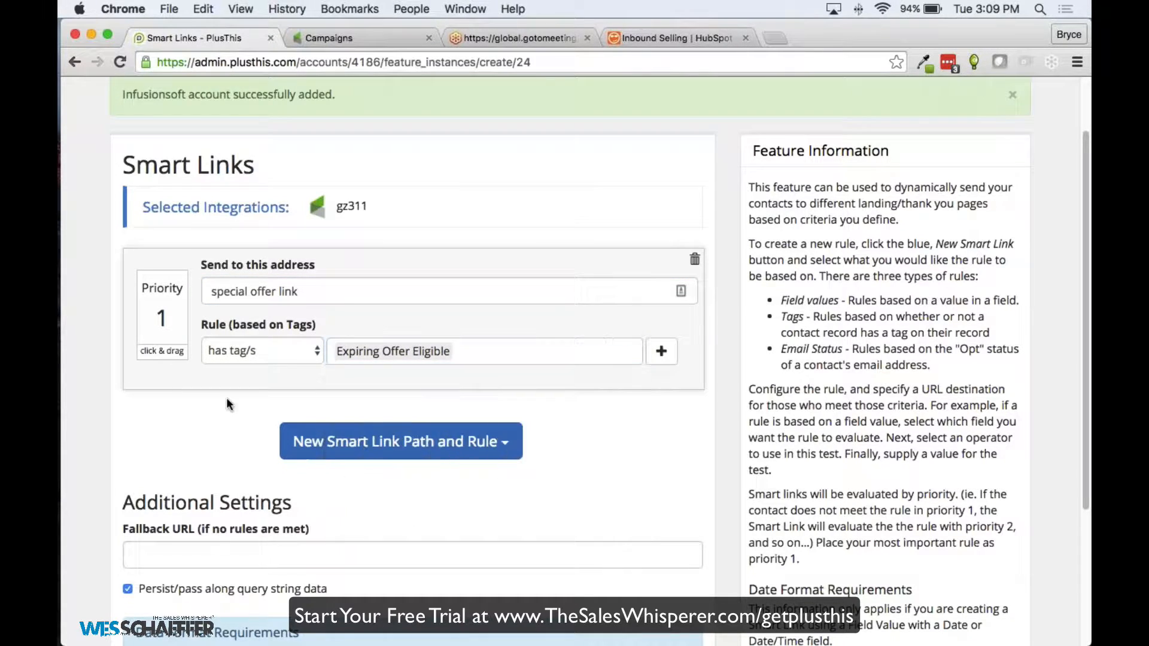
# Set fallback URL 'offer expired', name the feature 'Smart Link Example', and save
pyautogui.click(204, 557)
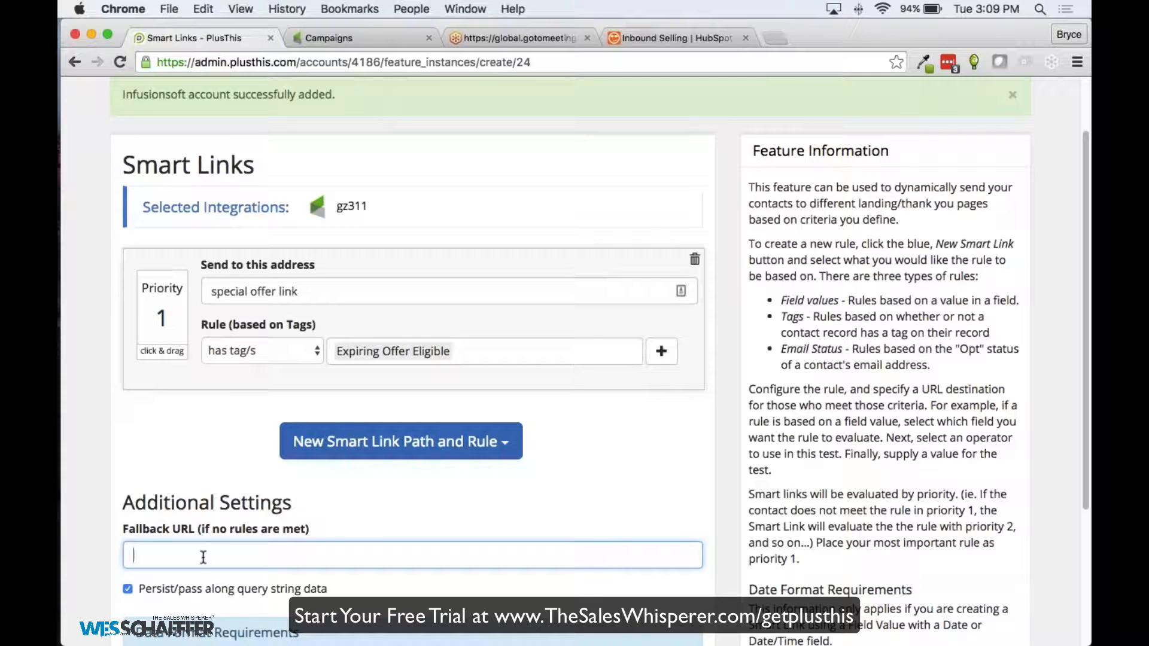
pyautogui.write('offer expired')
pyautogui.click(214, 477)
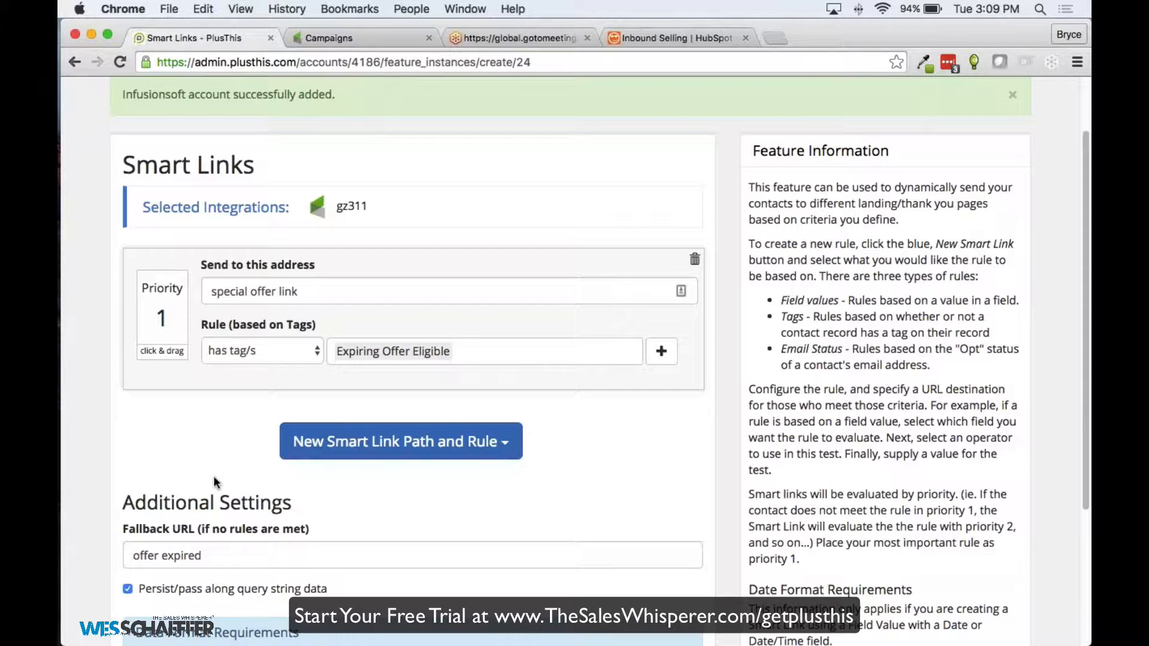
pyautogui.scroll(-3, 220, 471)
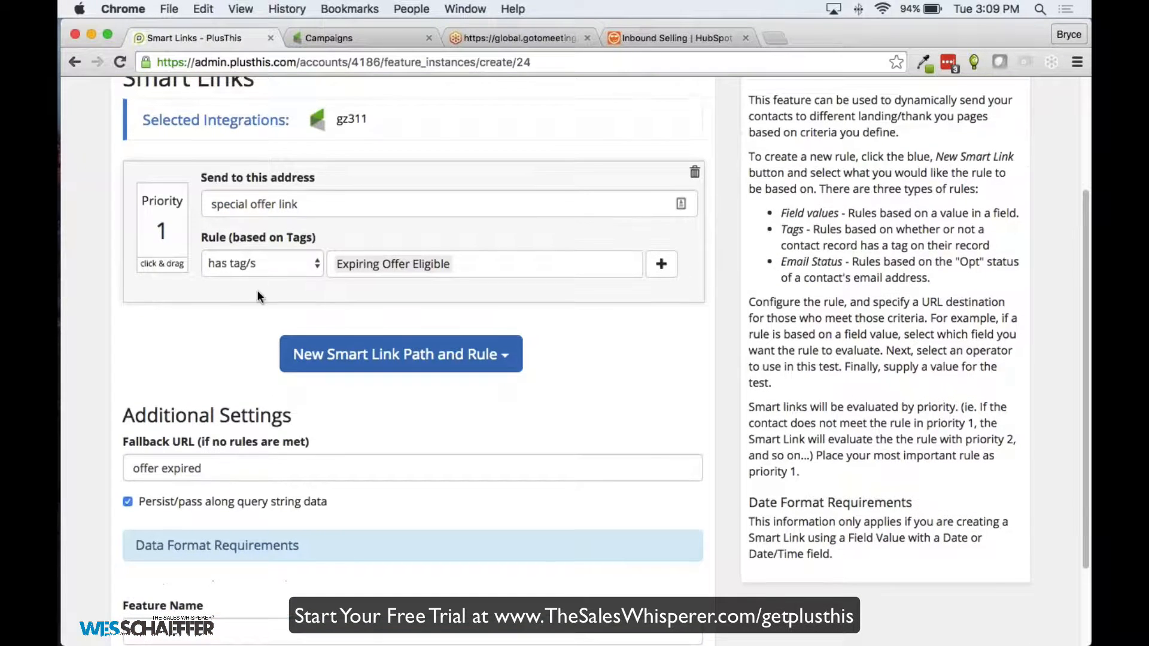
pyautogui.scroll(1, 258, 294)
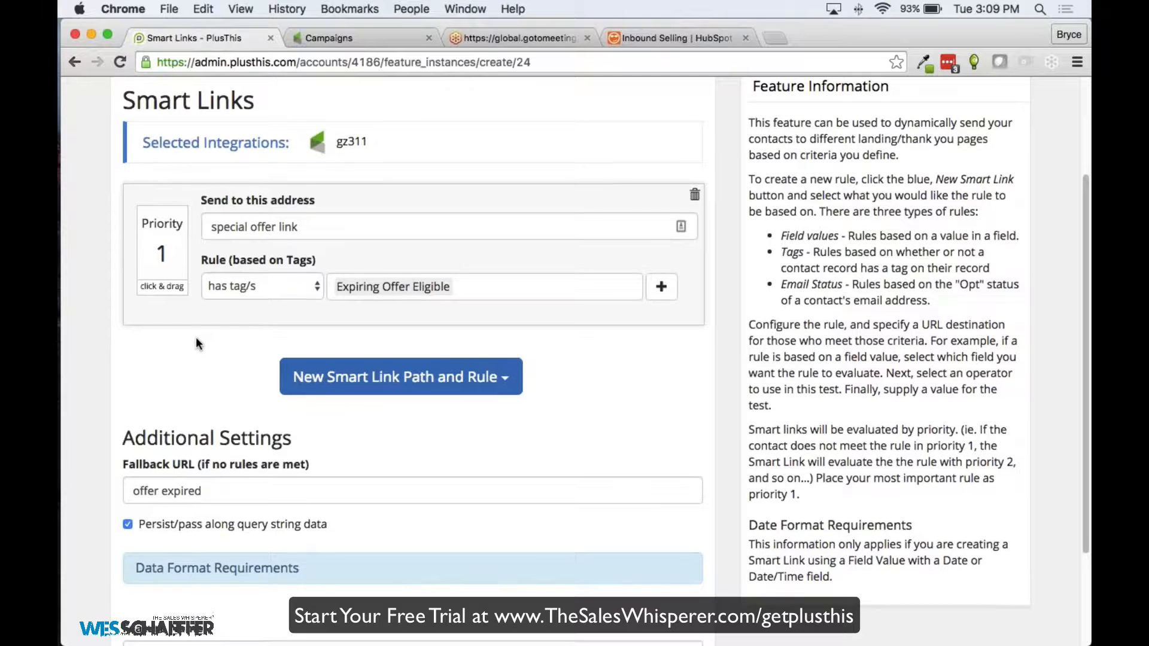
pyautogui.scroll(-3, 195, 339)
pyautogui.click(139, 565)
pyautogui.write('Smart Link Example')
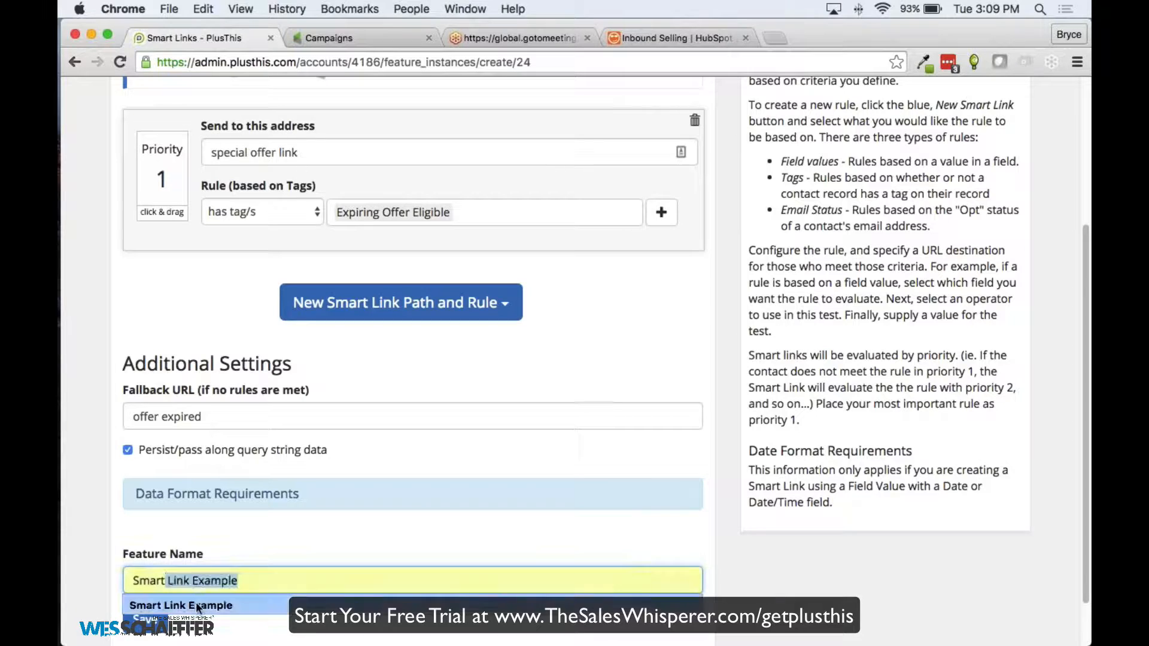
pyautogui.click(181, 605)
pyautogui.click(146, 616)
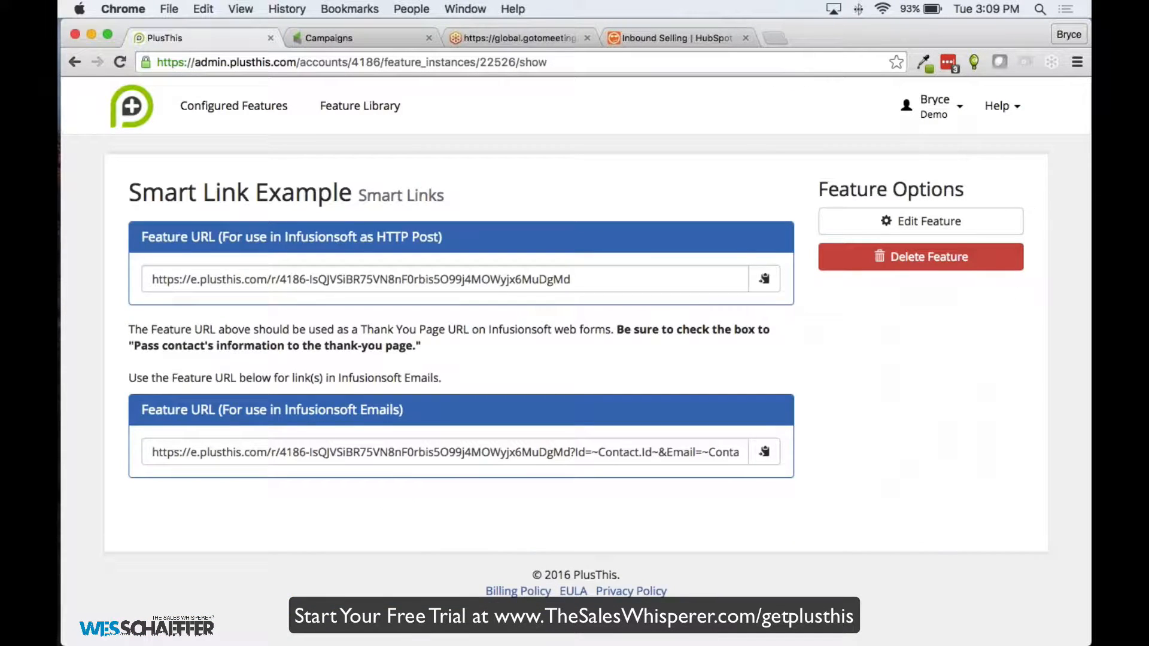
# Select the email Feature URL, then open Smart Link Example's edit page to review its rule and fallback
pyautogui.click(342, 453)
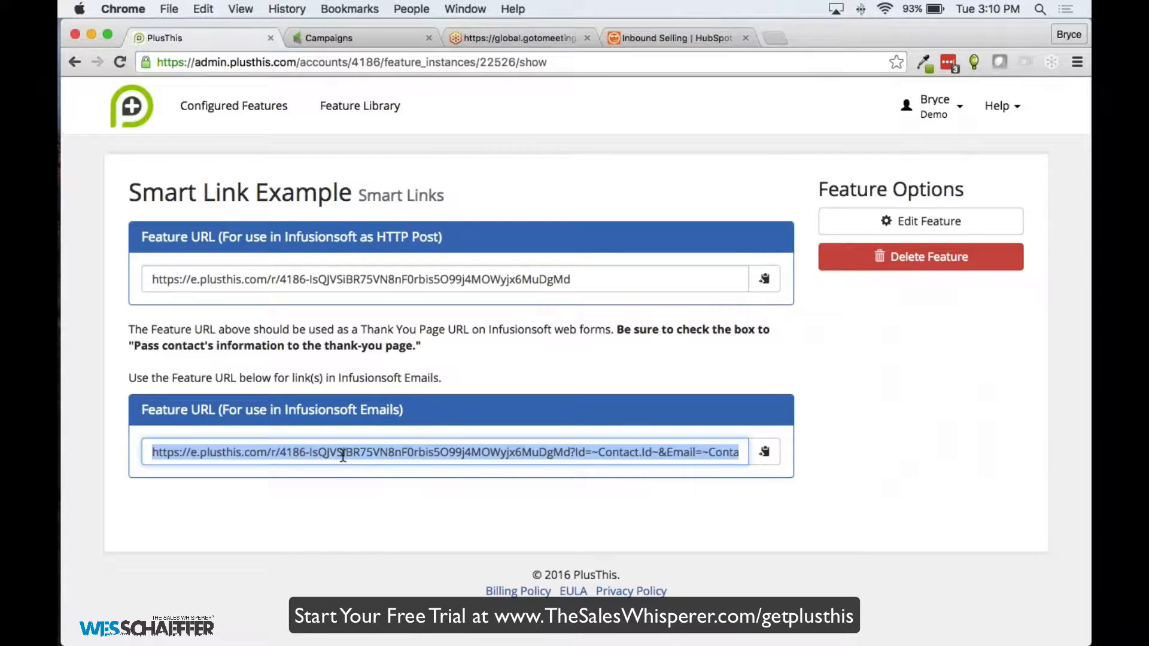
pyautogui.click(885, 221)
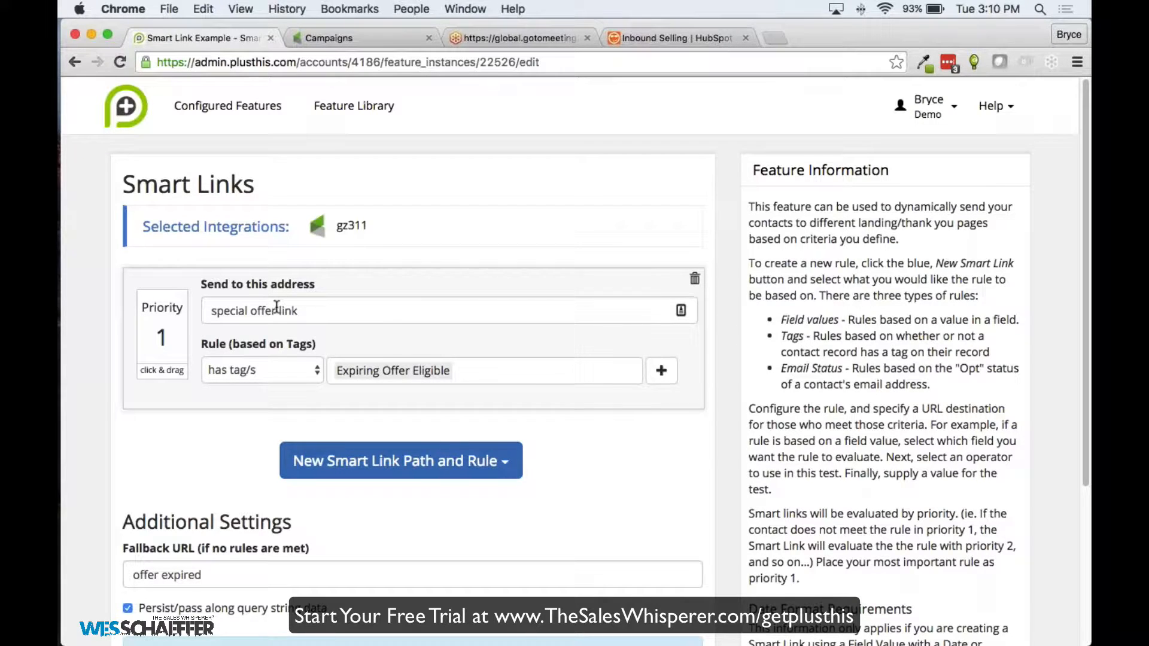
pyautogui.scroll(-1, 381, 324)
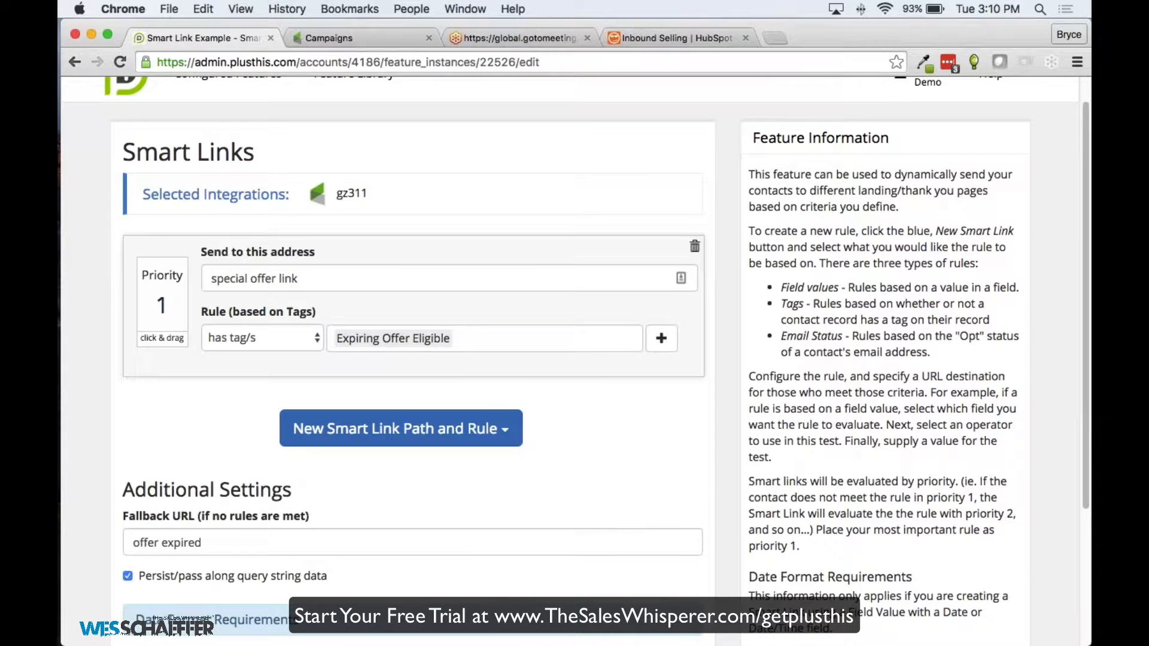
pyautogui.scroll(-1, 388, 351)
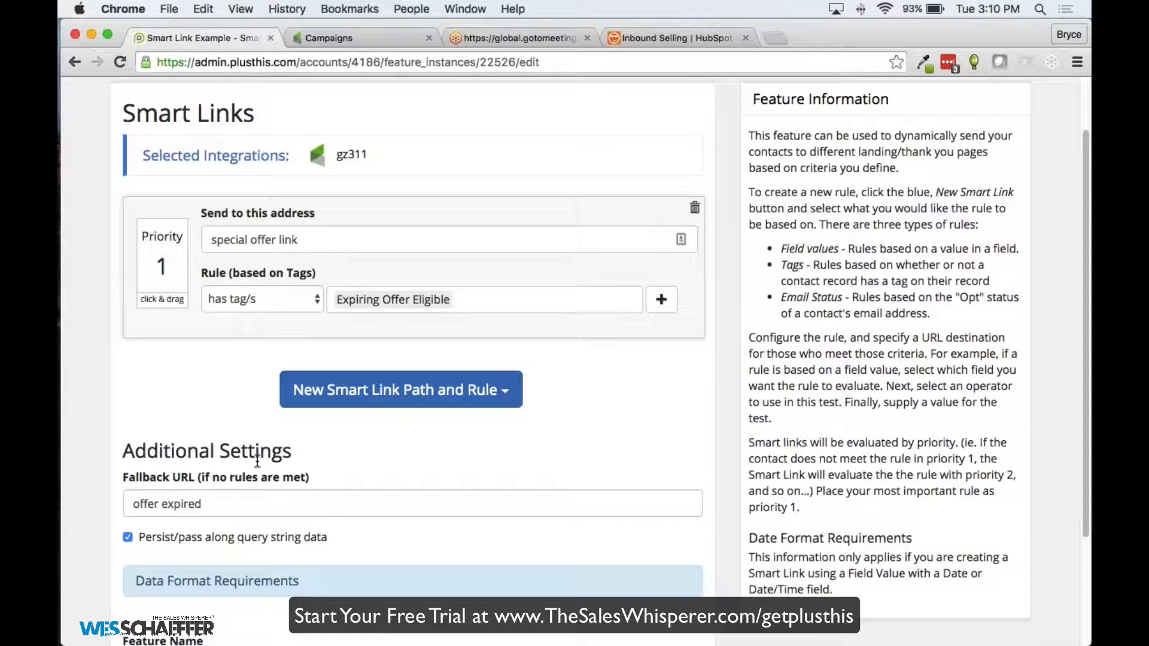
pyautogui.scroll(-3, 227, 180)
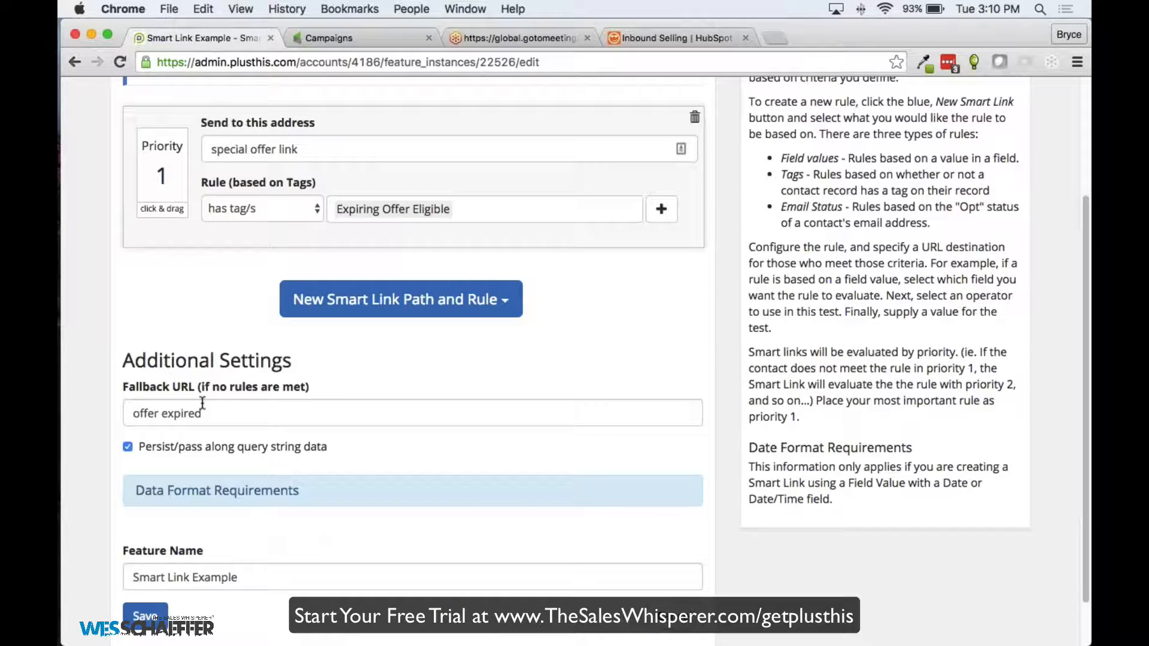
pyautogui.scroll(1, 321, 77)
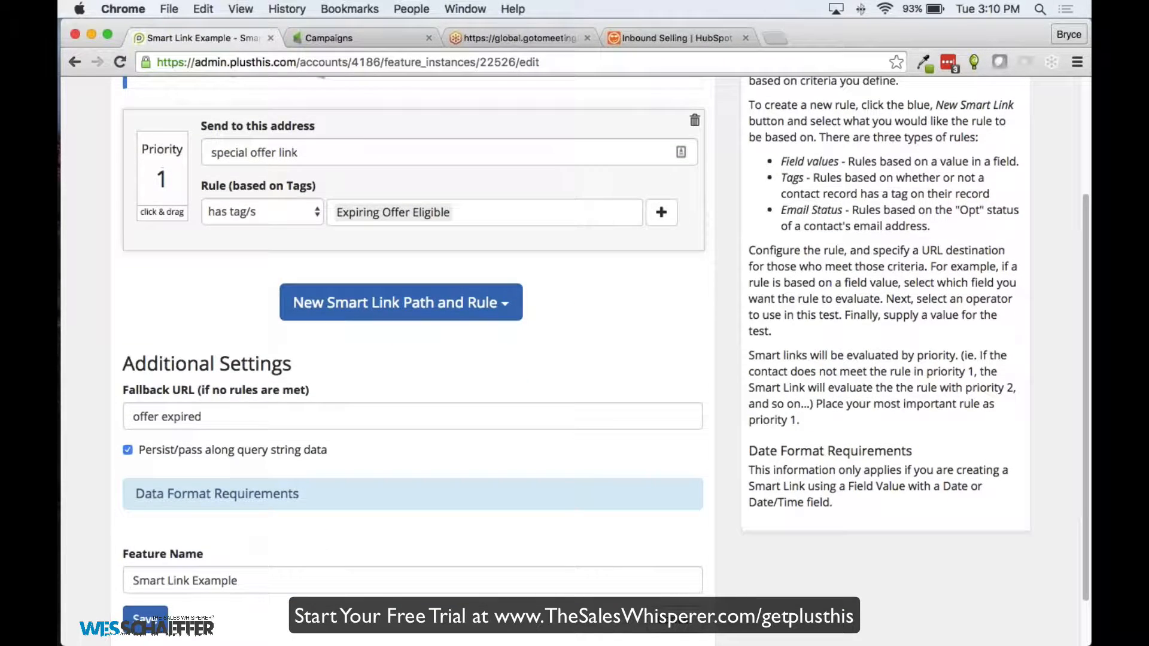
pyautogui.scroll(3, 193, 395)
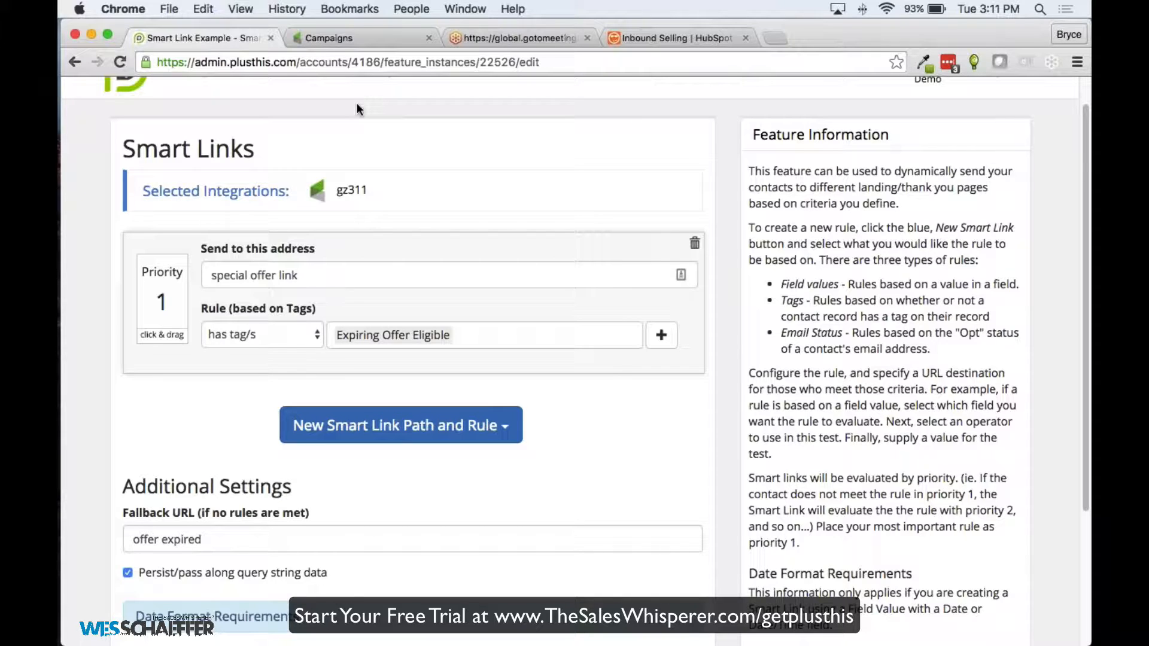
# Look over the Smart Link edit page, then bring up Infusionsoft's Campaigns list
pyautogui.scroll(-1, 357, 104)
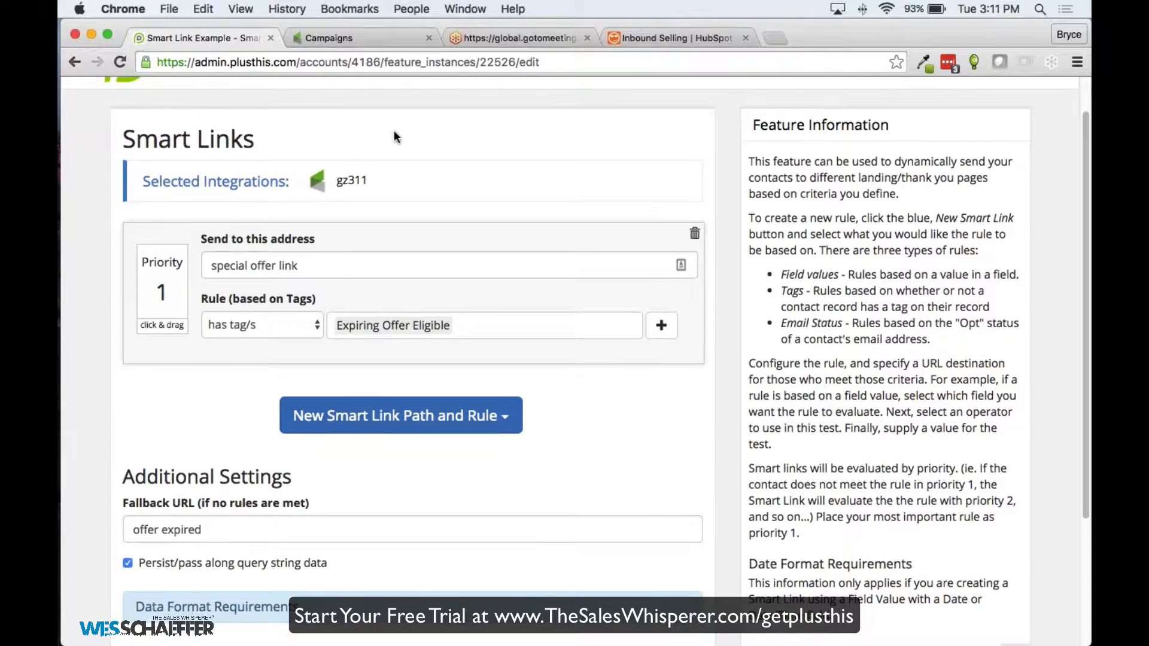
pyautogui.scroll(-3, 393, 135)
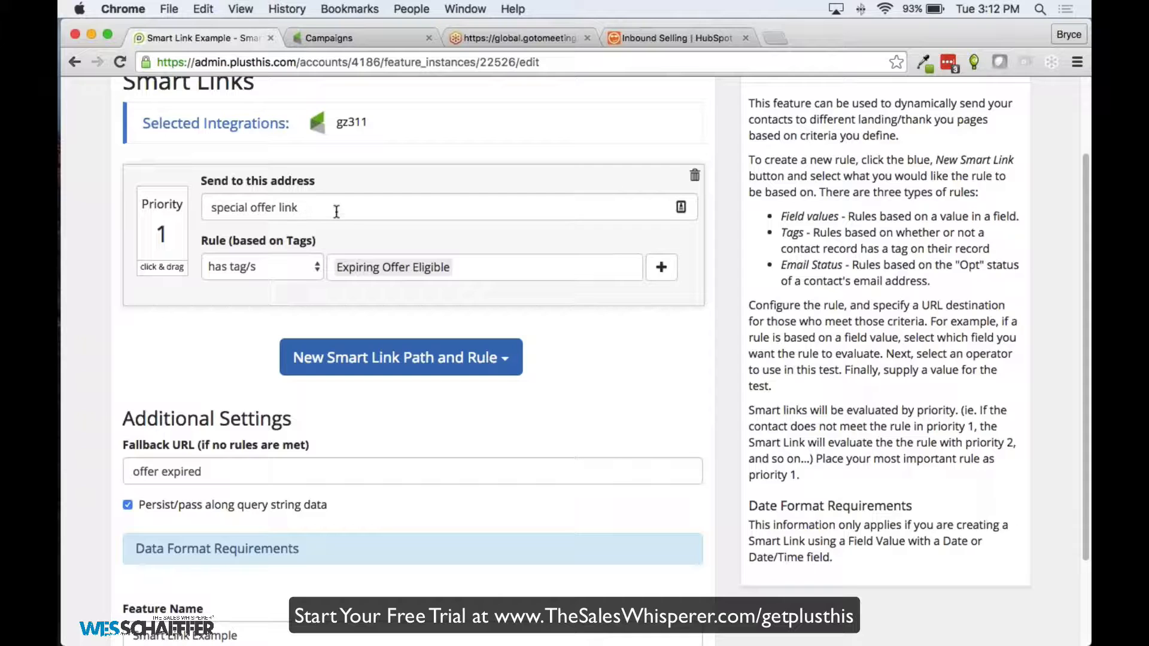
pyautogui.scroll(2, 338, 211)
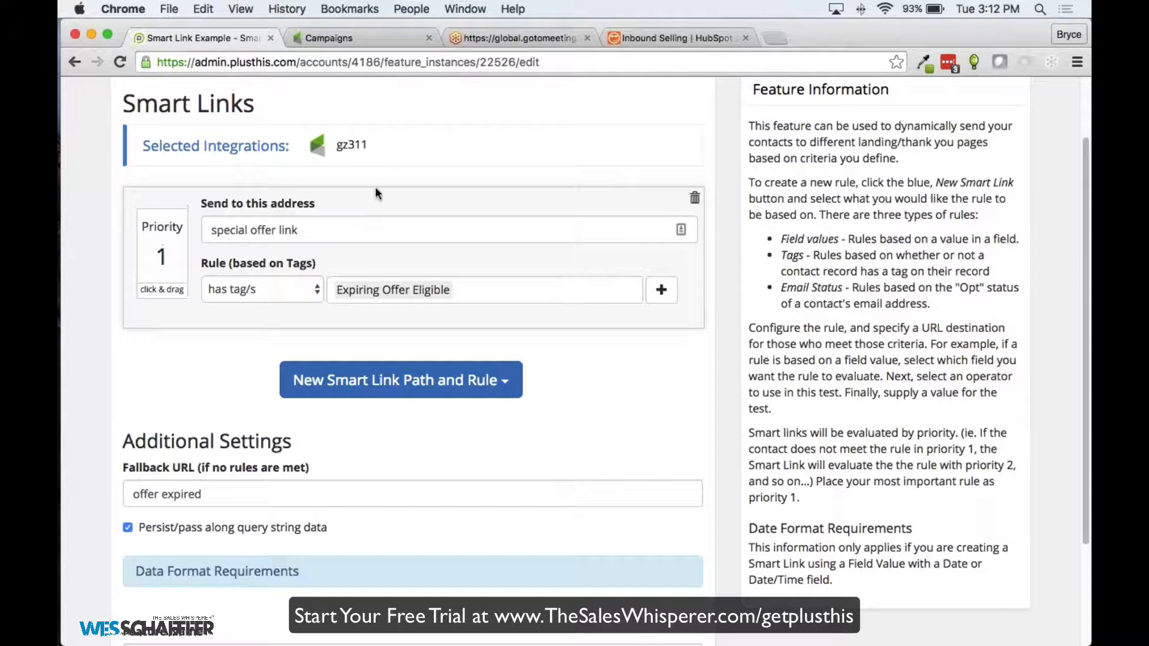
pyautogui.click(339, 37)
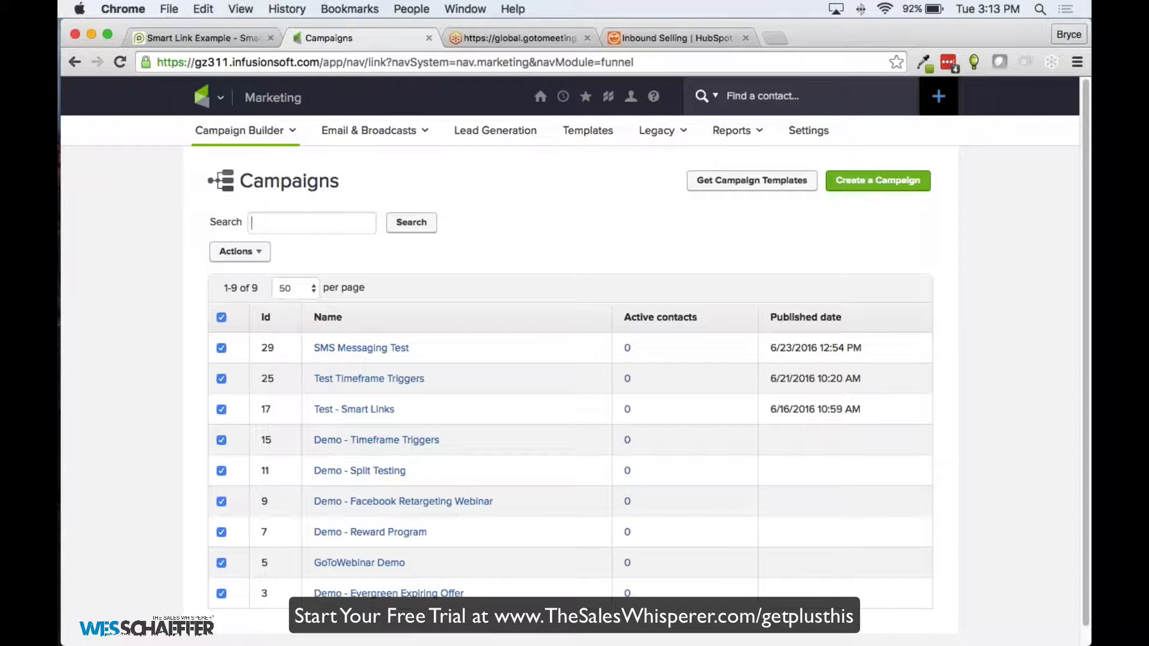
# Back in PlusThis, search the Feature Library for "what's"
pyautogui.click(214, 38)
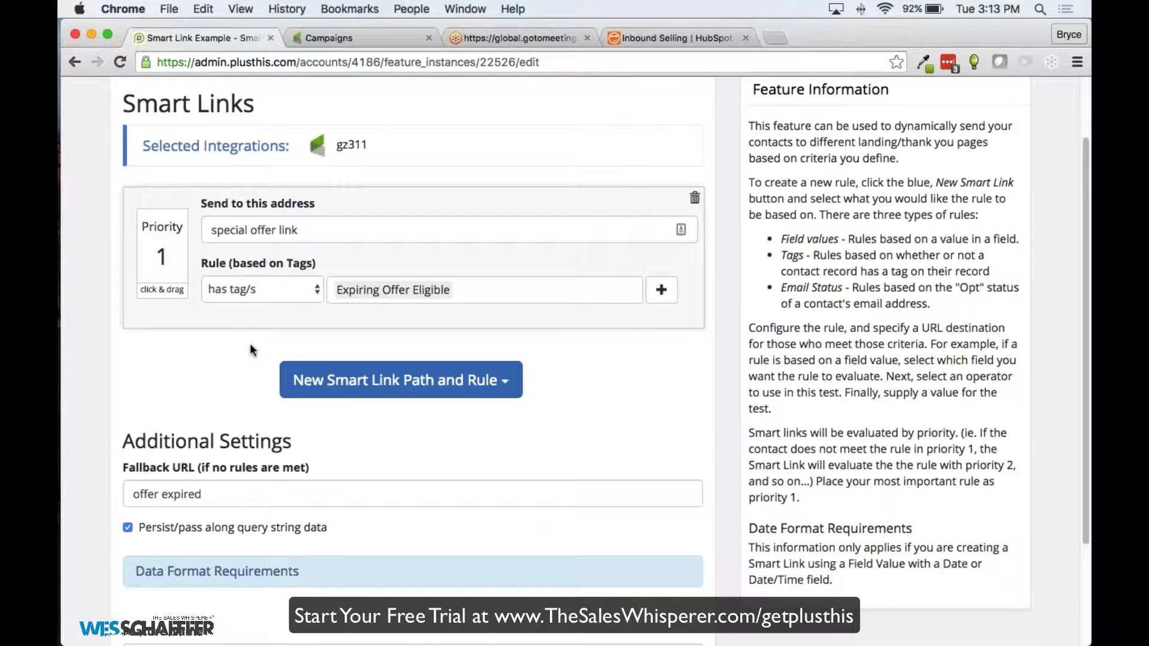
pyautogui.scroll(3, 254, 227)
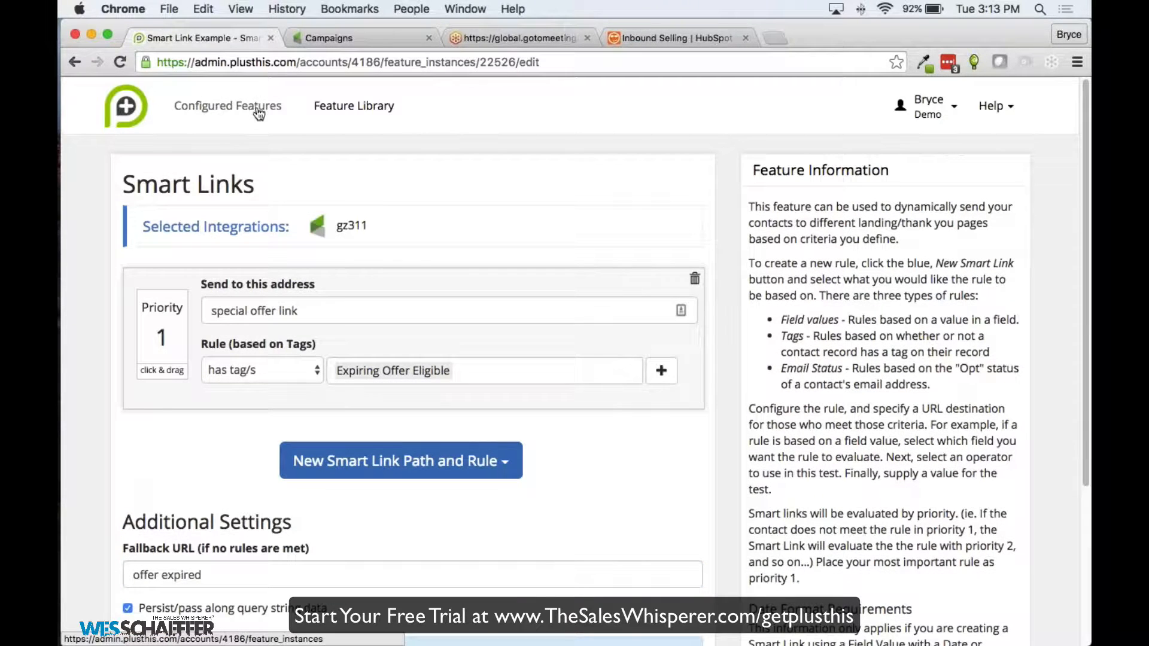
pyautogui.click(326, 107)
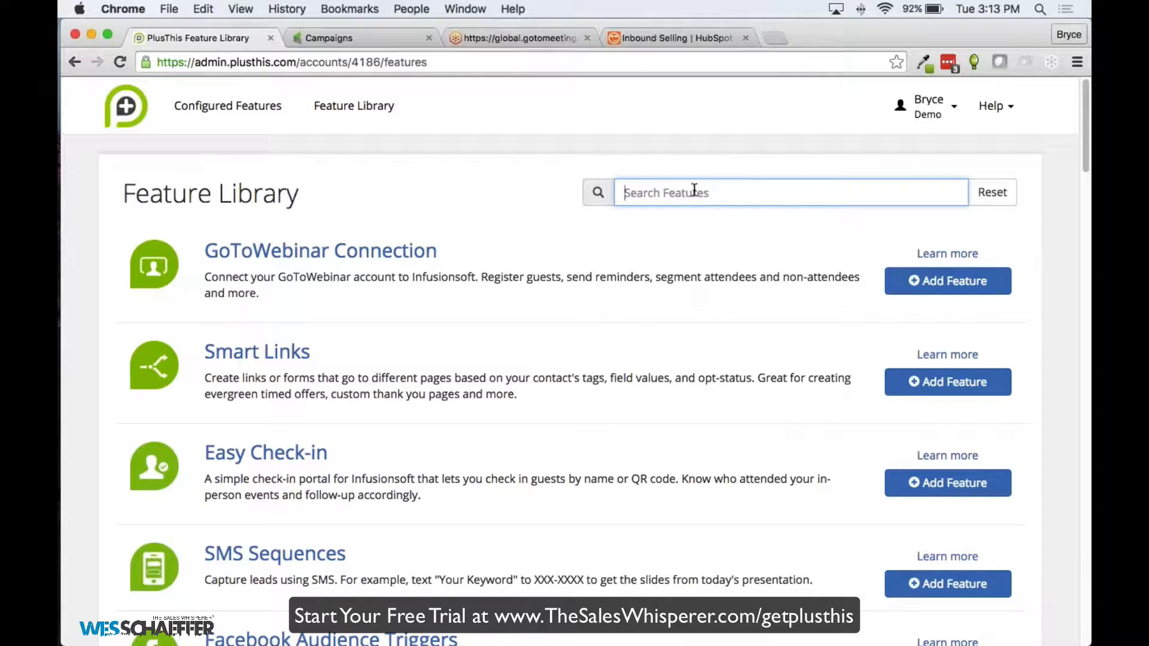
pyautogui.write('w')
pyautogui.press('BackSpace')
pyautogui.write("what's")
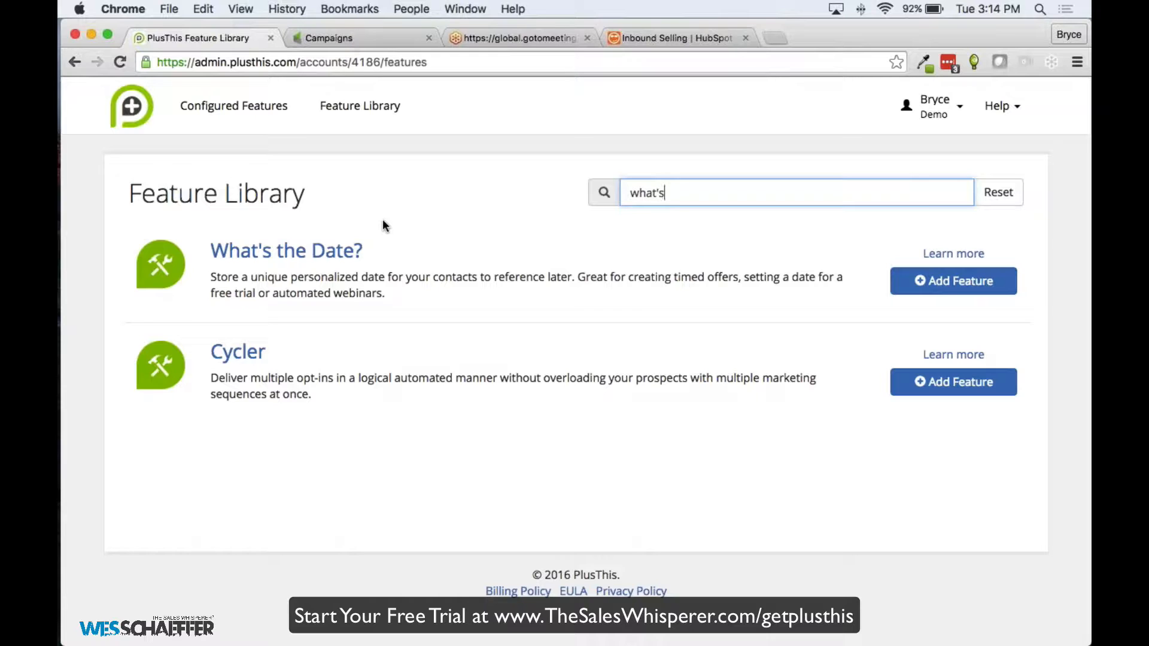
# Open the What's the Date? setup and set it to add 7 days
pyautogui.click(286, 256)
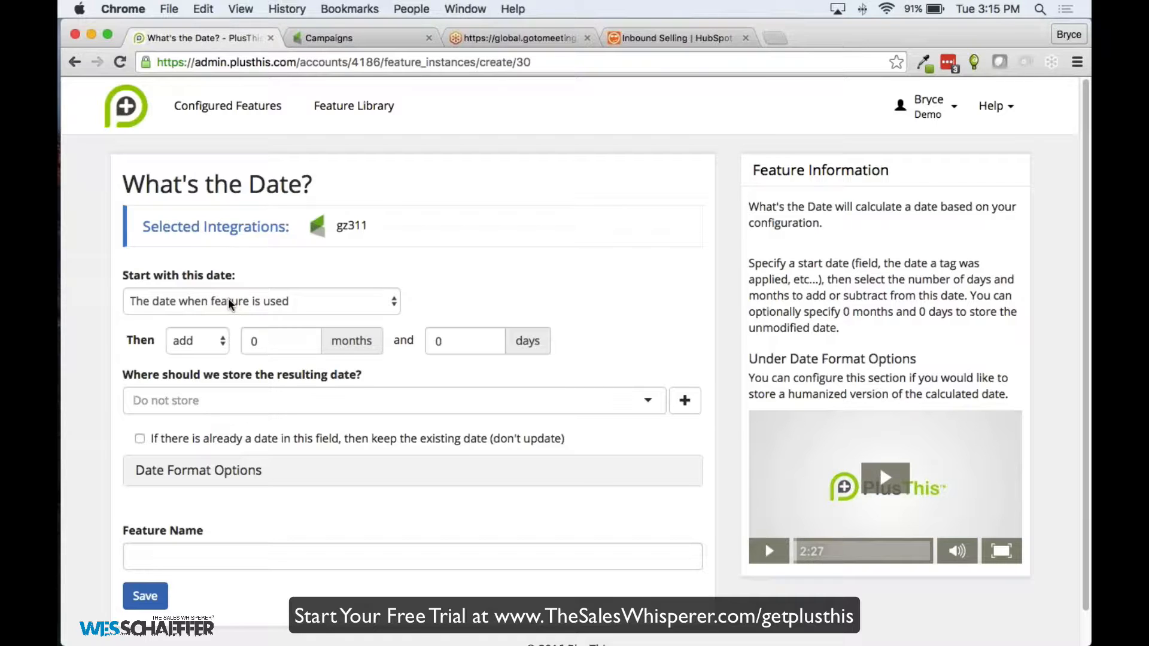
pyautogui.click(469, 346)
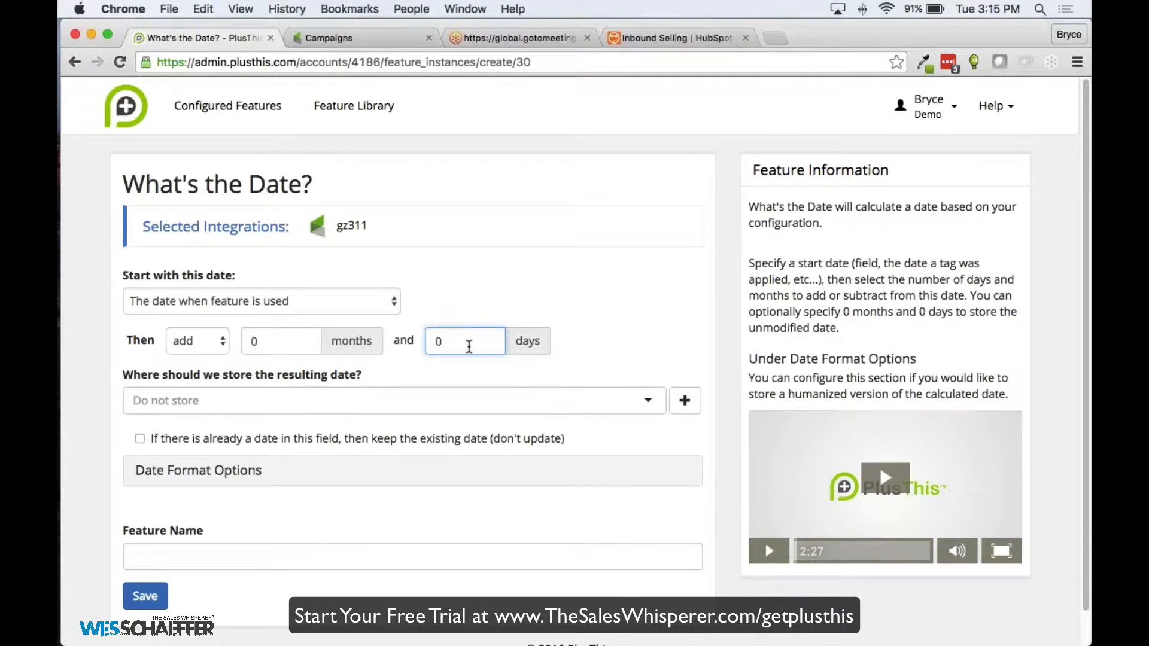
pyautogui.write('7')
pyautogui.press('Delete')
pyautogui.click(473, 302)
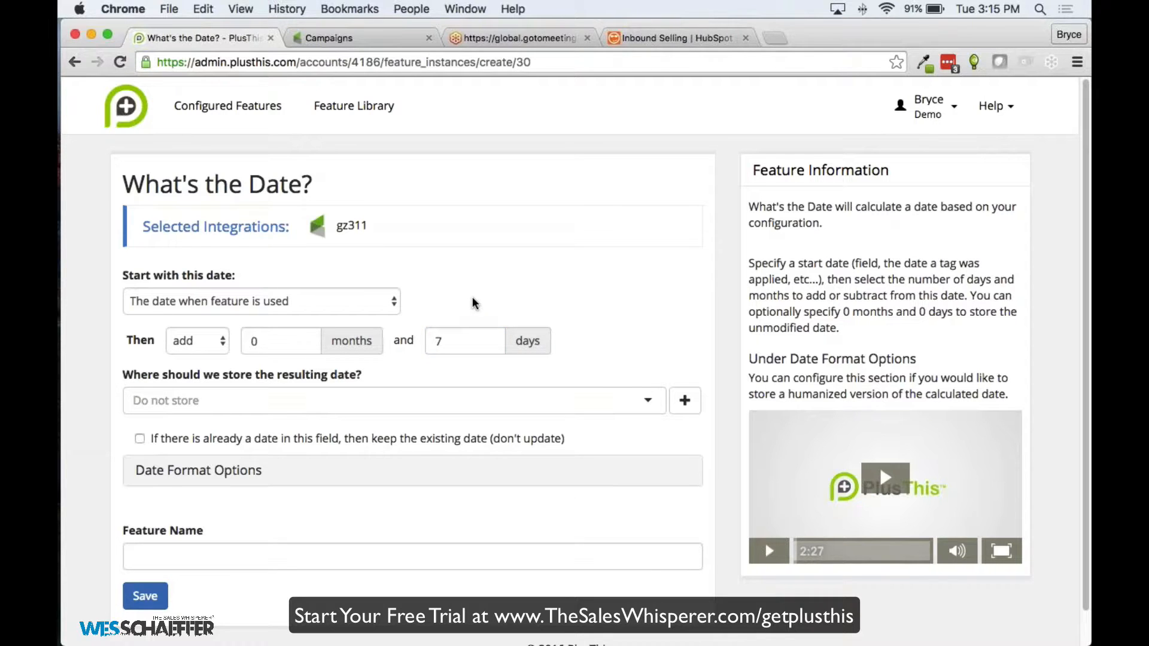
# Store the resulting date in Expiring Offer Date for Demo and expand Date Format Options
pyautogui.click(368, 401)
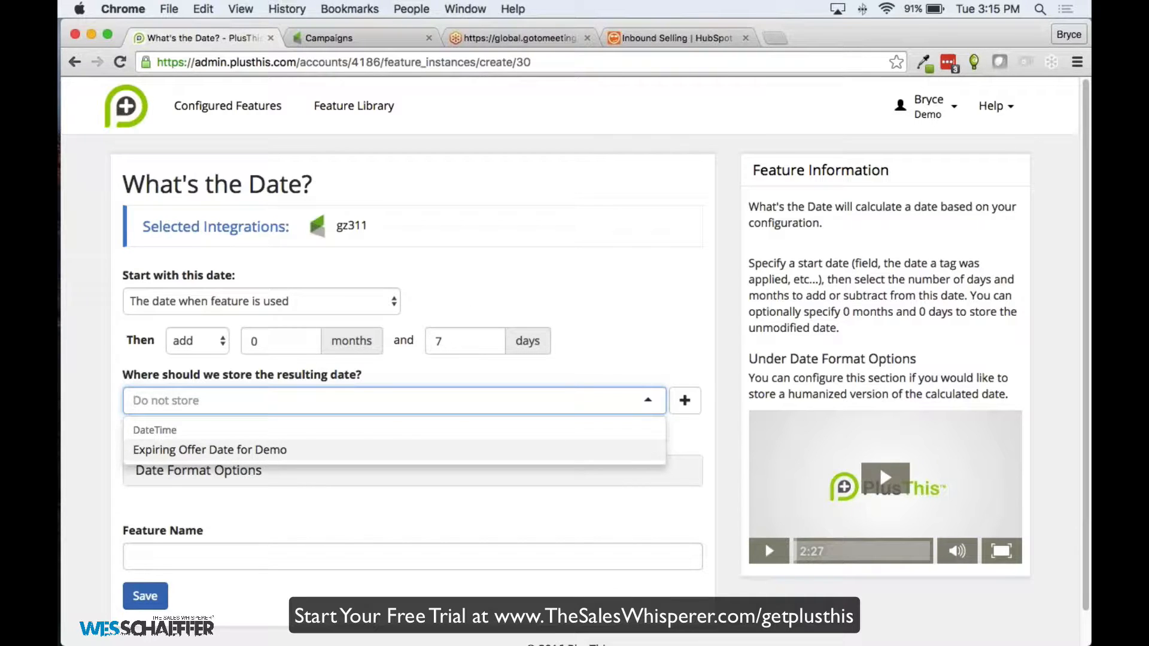
pyautogui.press('Escape')
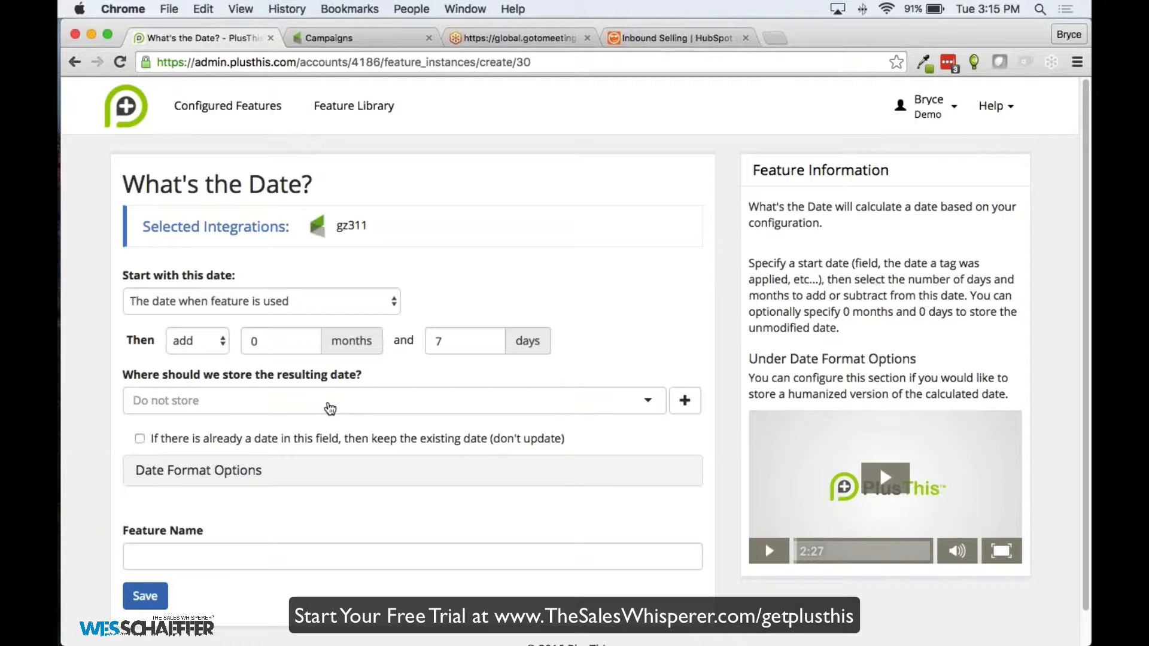
pyautogui.click(274, 399)
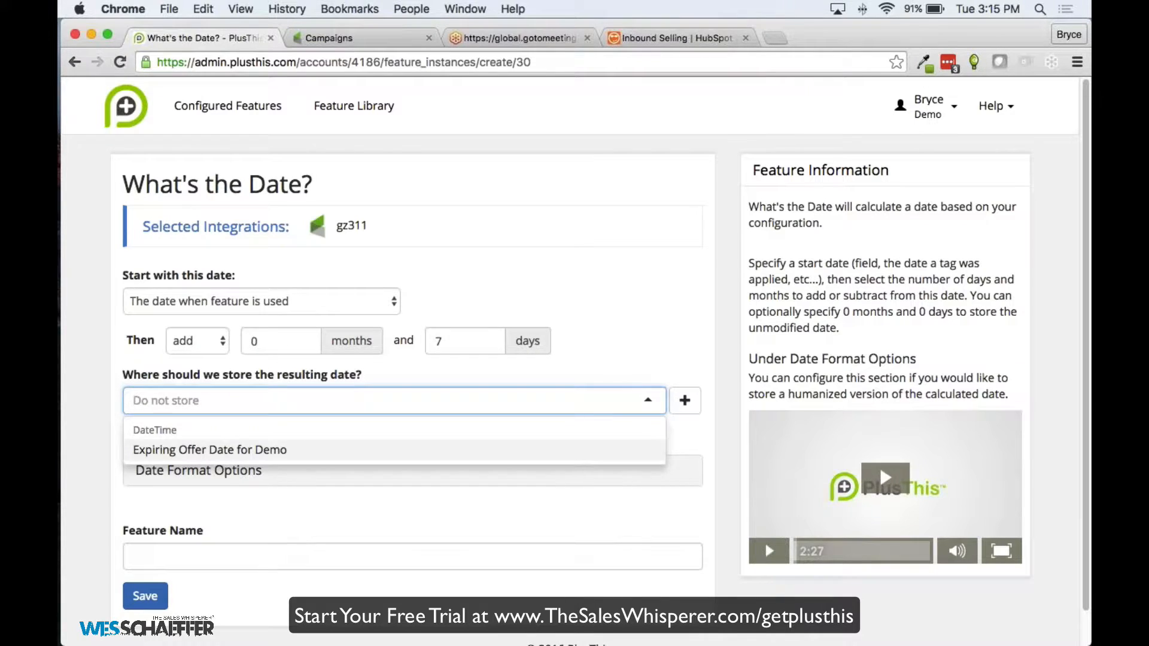
pyautogui.click(208, 450)
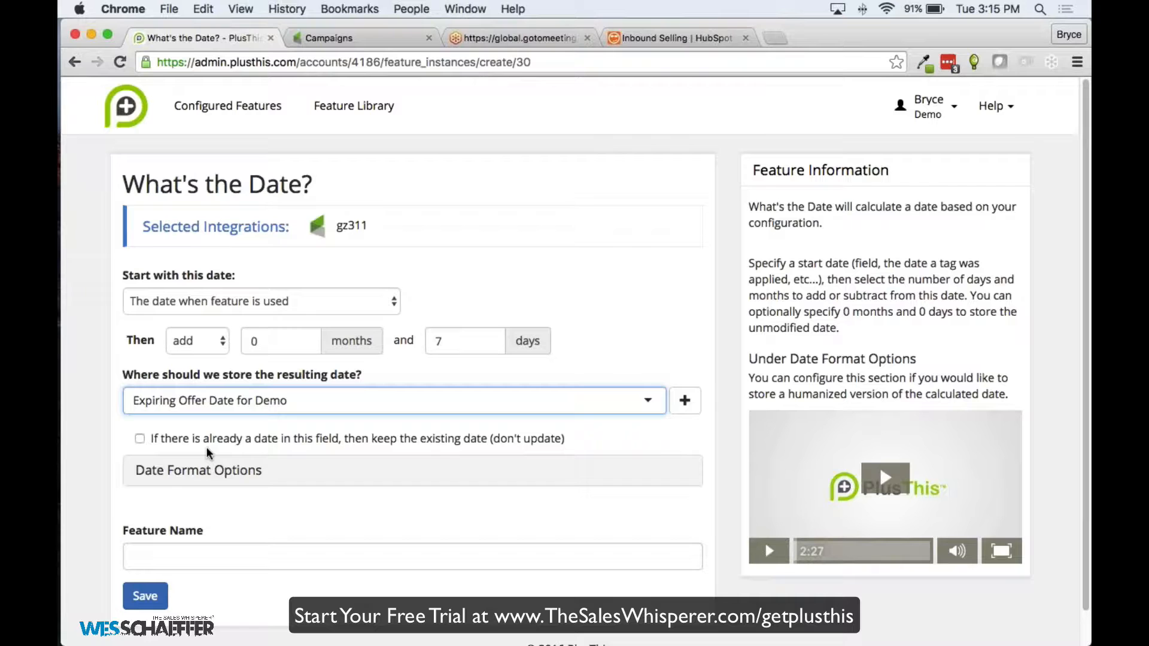
pyautogui.click(234, 471)
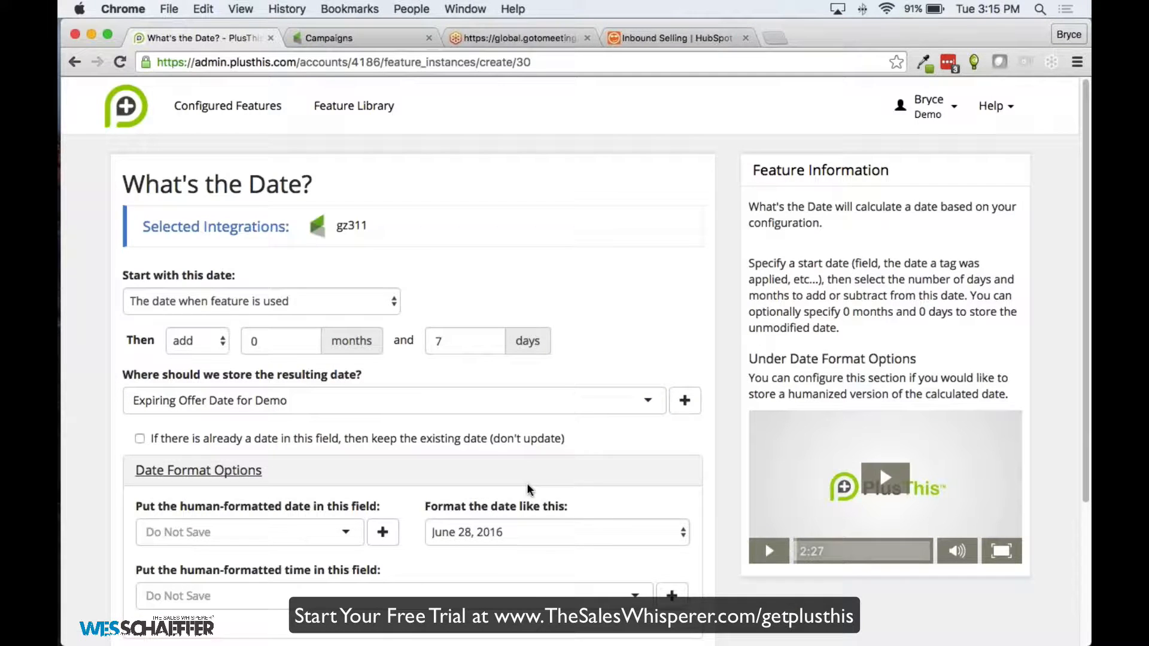
# Choose the 'Tuesday, June 28th' date format and the Trial Expiring field for the humanized date
pyautogui.scroll(-1, 492, 526)
pyautogui.click(492, 505)
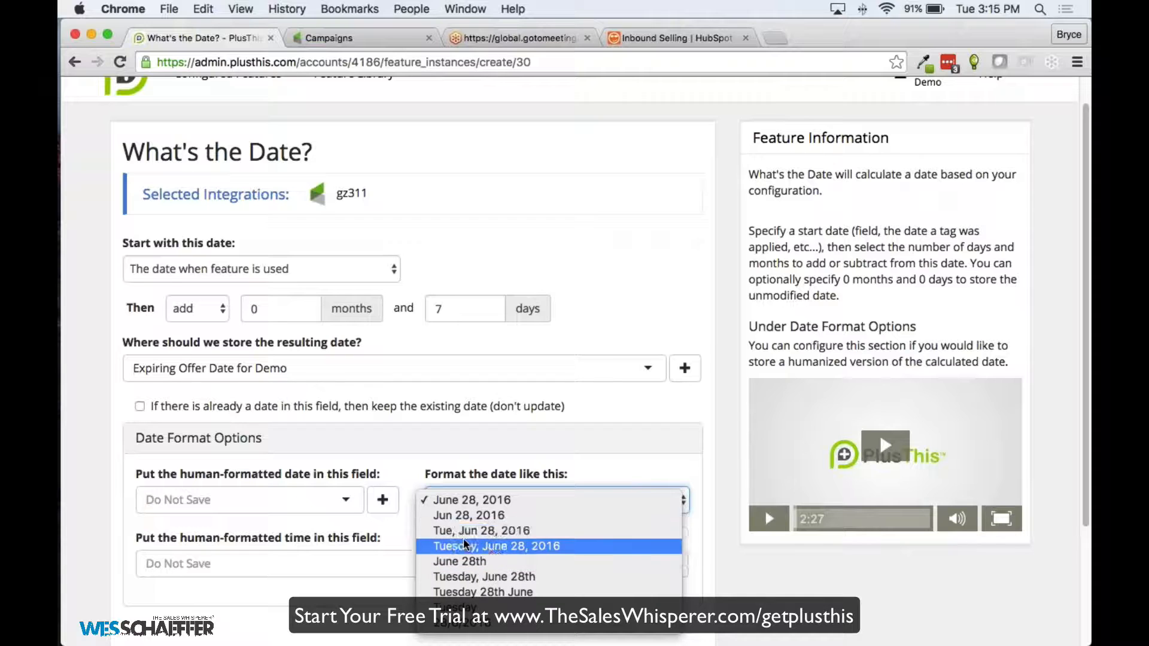
pyautogui.click(473, 576)
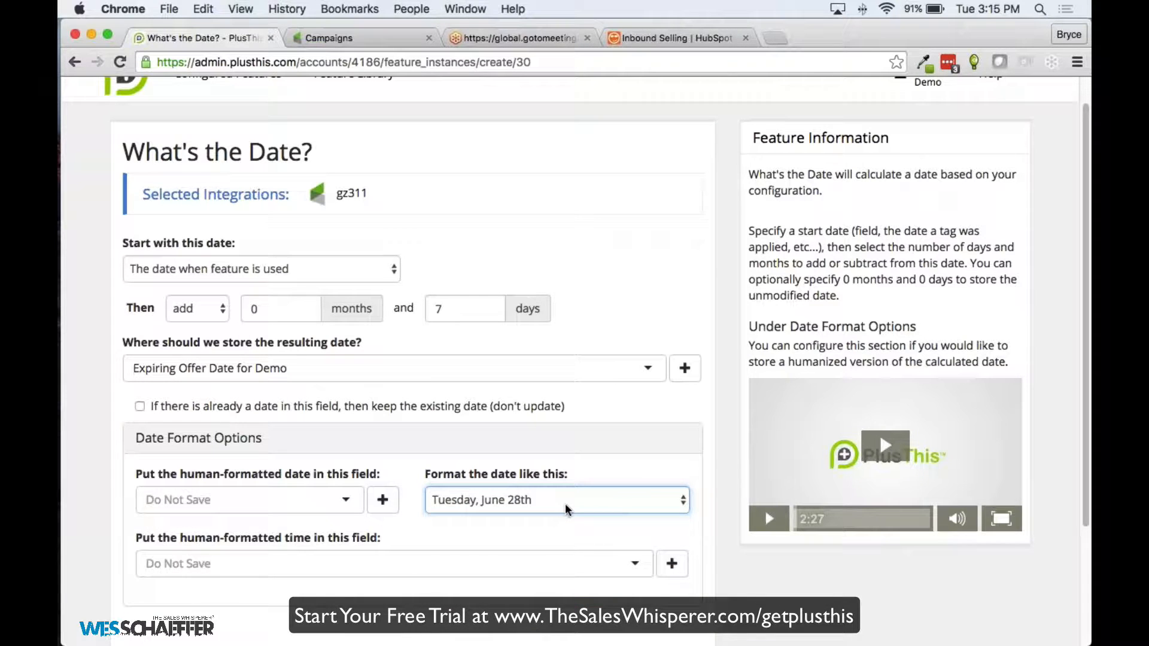
pyautogui.scroll(-2, 249, 527)
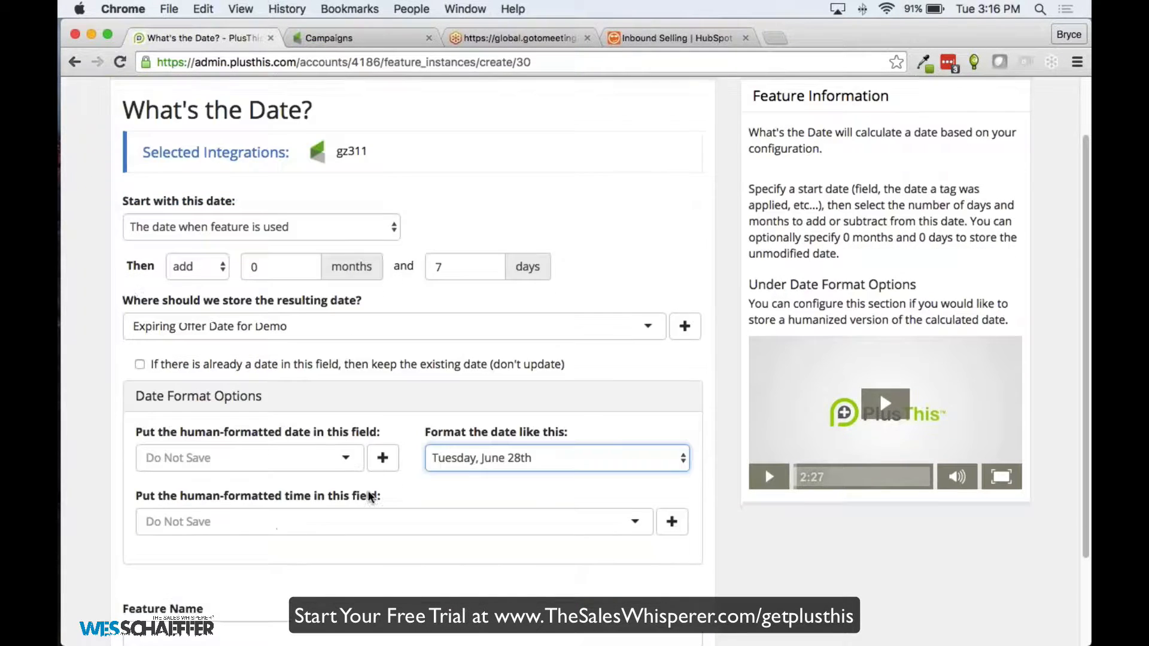
pyautogui.click(317, 431)
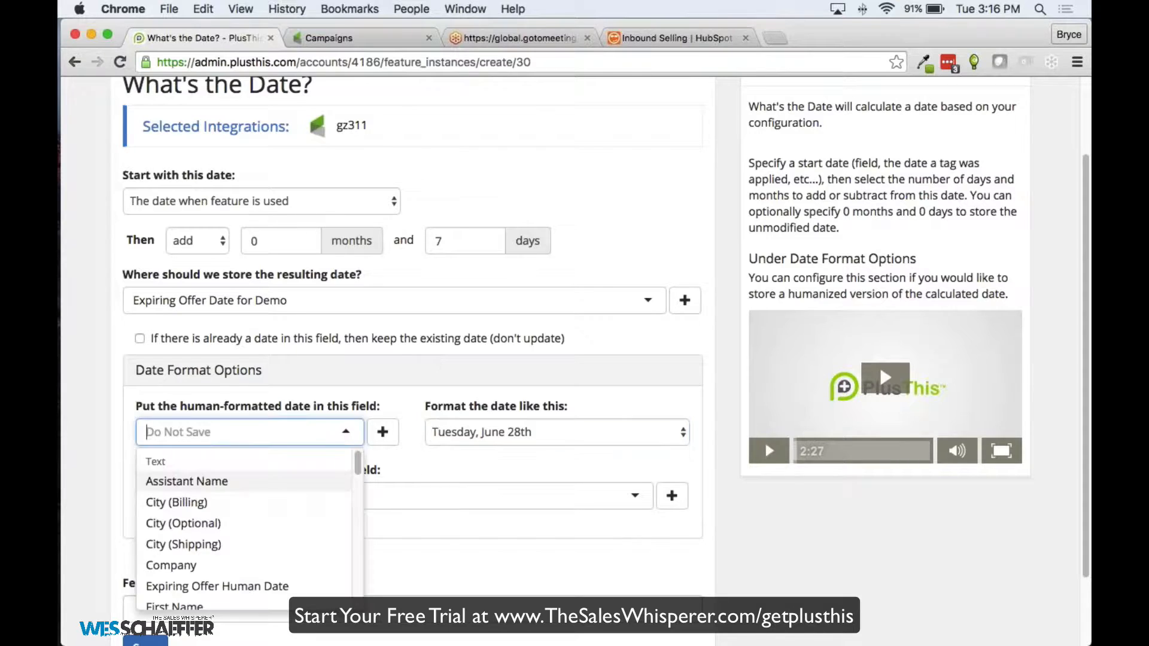
pyautogui.write('Trial Es')
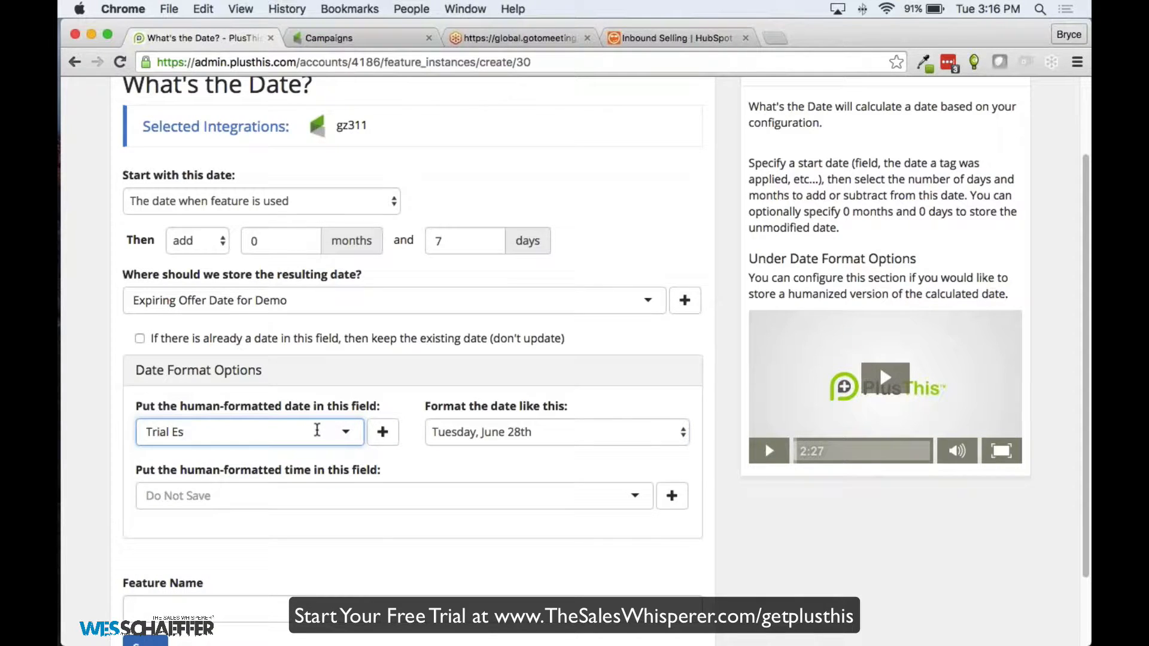
pyautogui.write('piring')
pyautogui.press('Return')
# Create a new Infusionsoft field 'Expiring Trial Human Date' to hold the humanized date
pyautogui.click(278, 488)
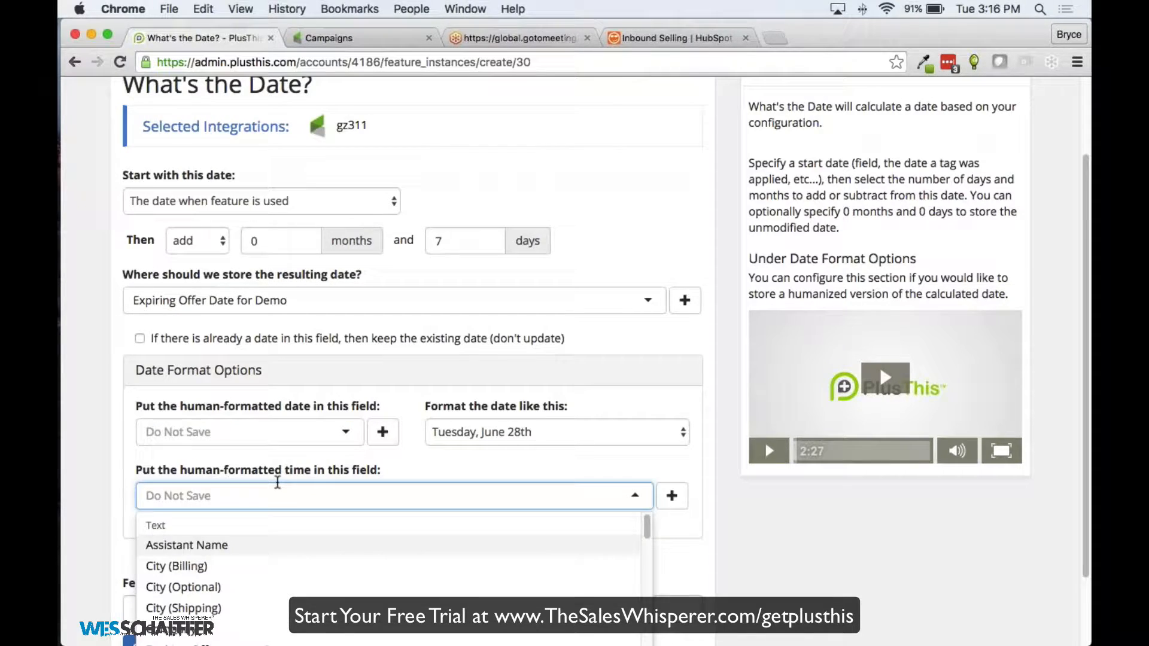
pyautogui.click(383, 432)
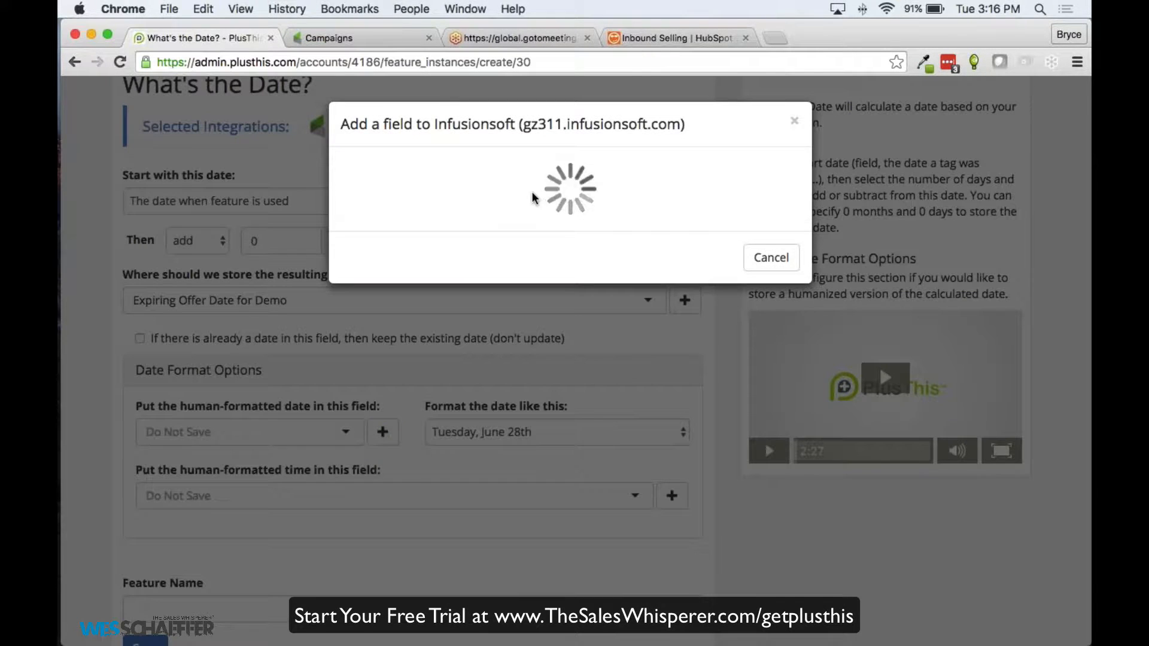
pyautogui.click(410, 339)
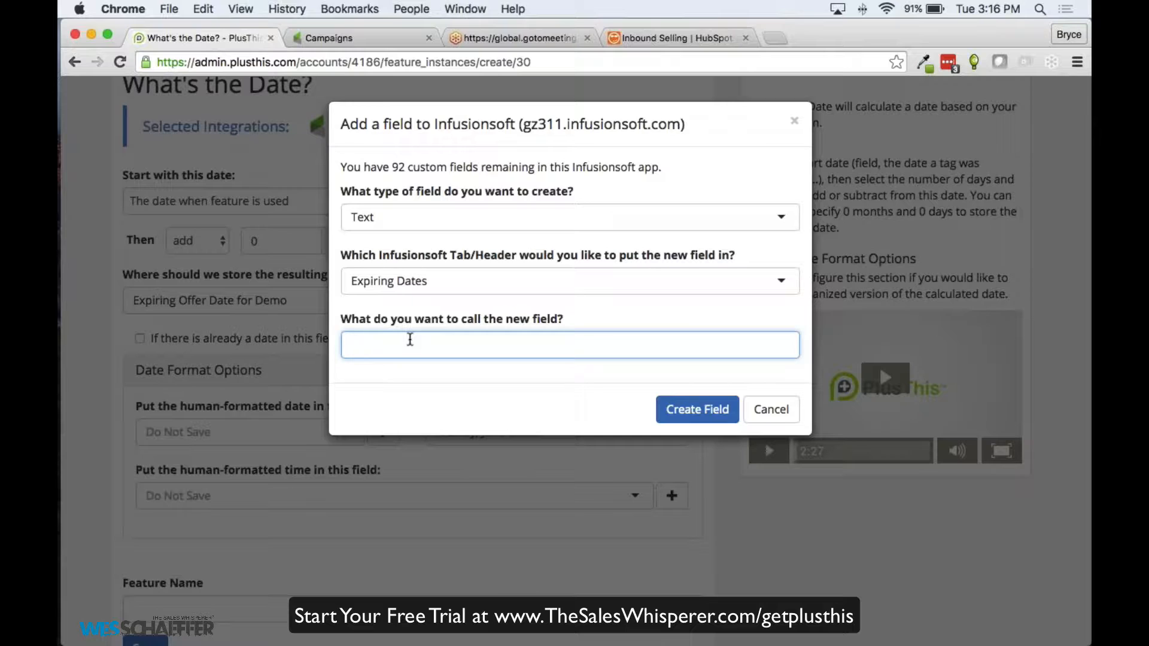
pyautogui.write('Expiring Trial Human Date')
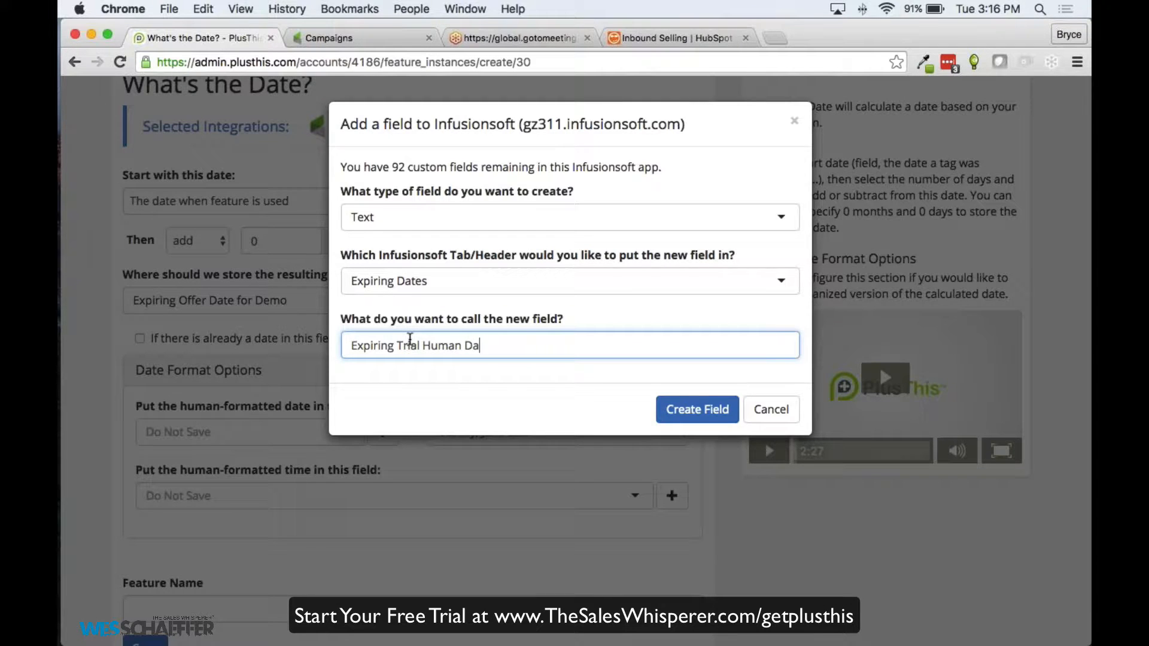
pyautogui.click(682, 405)
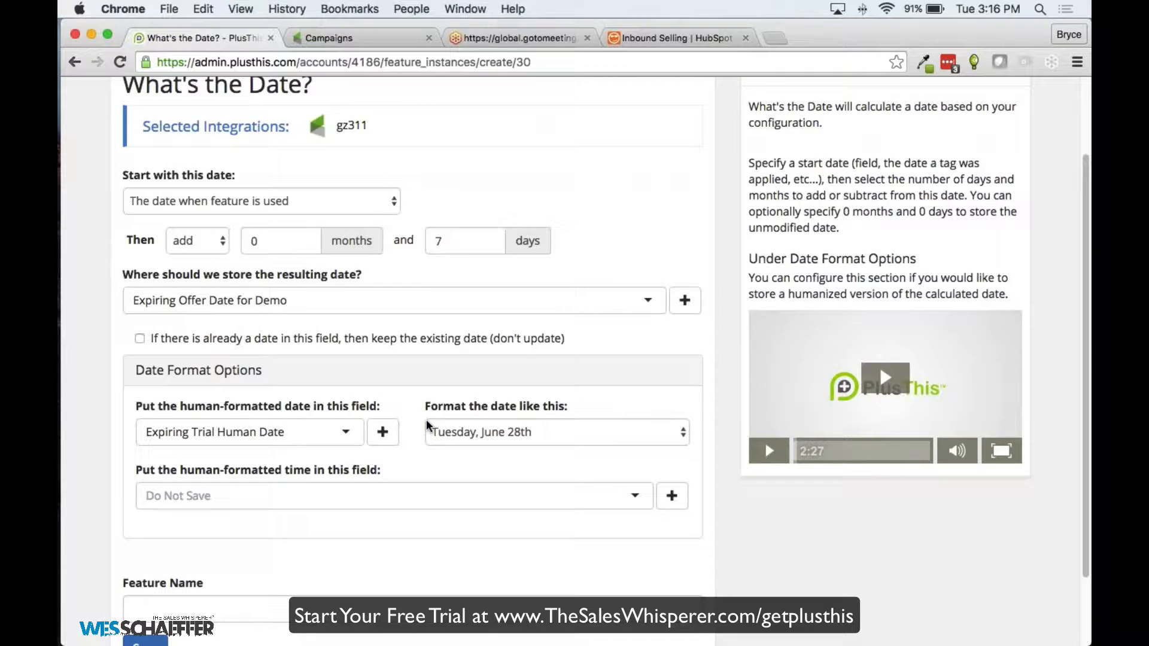
# Save the feature as 'Demo Human Date' and copy its feature URL
pyautogui.scroll(-1, 323, 490)
pyautogui.click(218, 576)
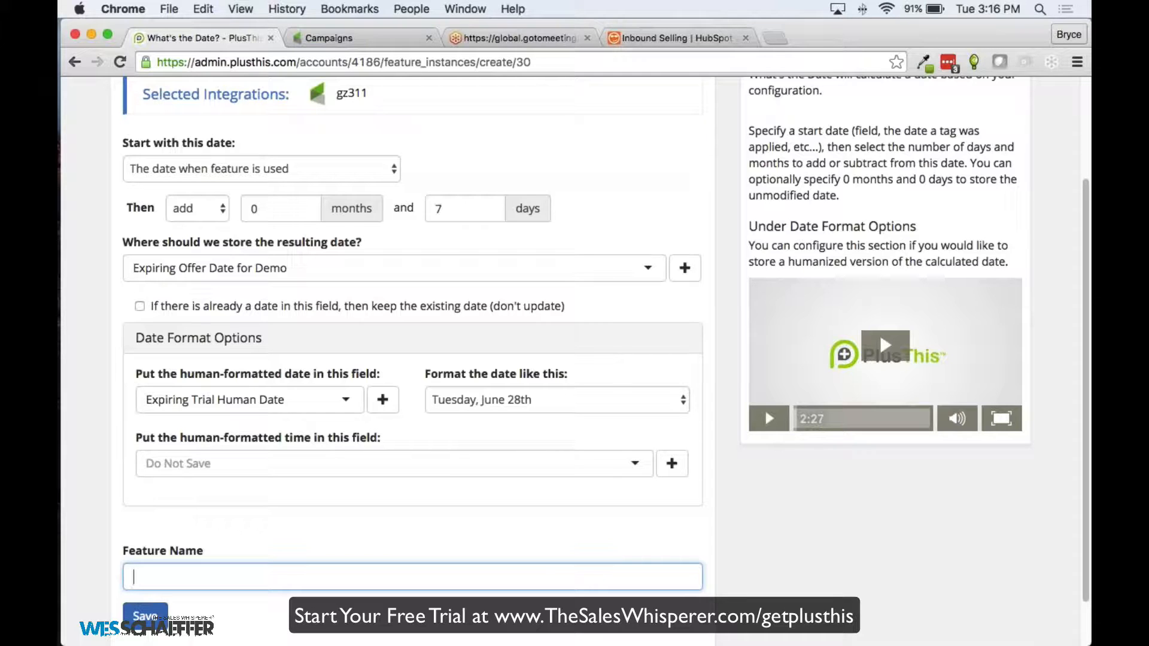
pyautogui.click(218, 581)
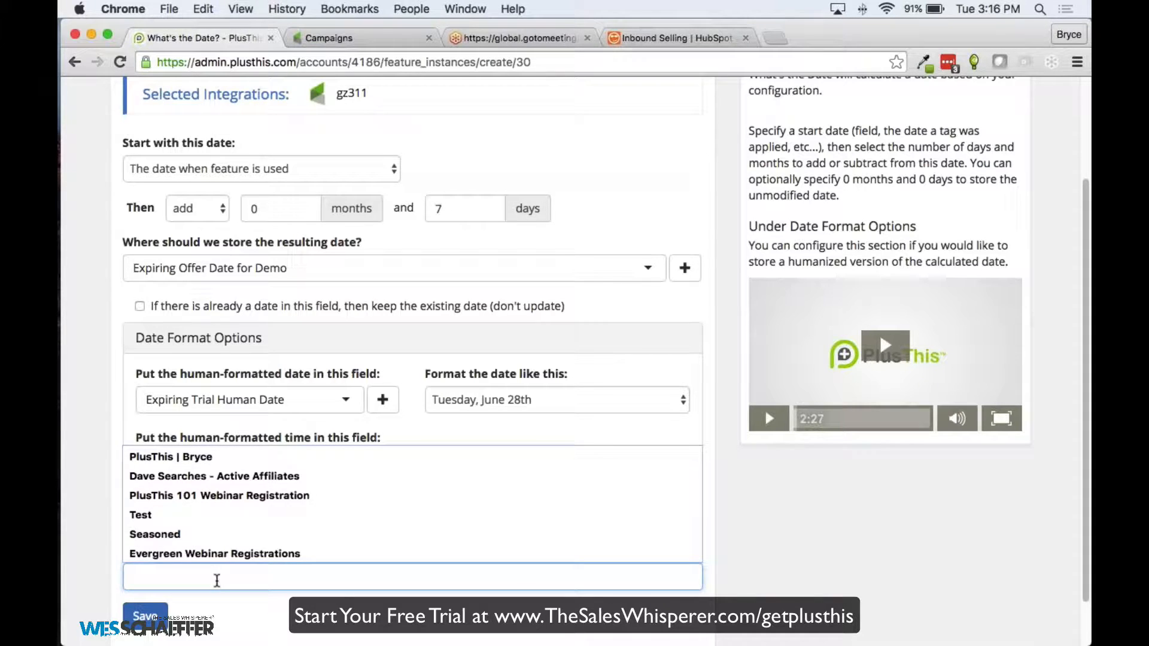
pyautogui.write('B')
pyautogui.press('BackSpace')
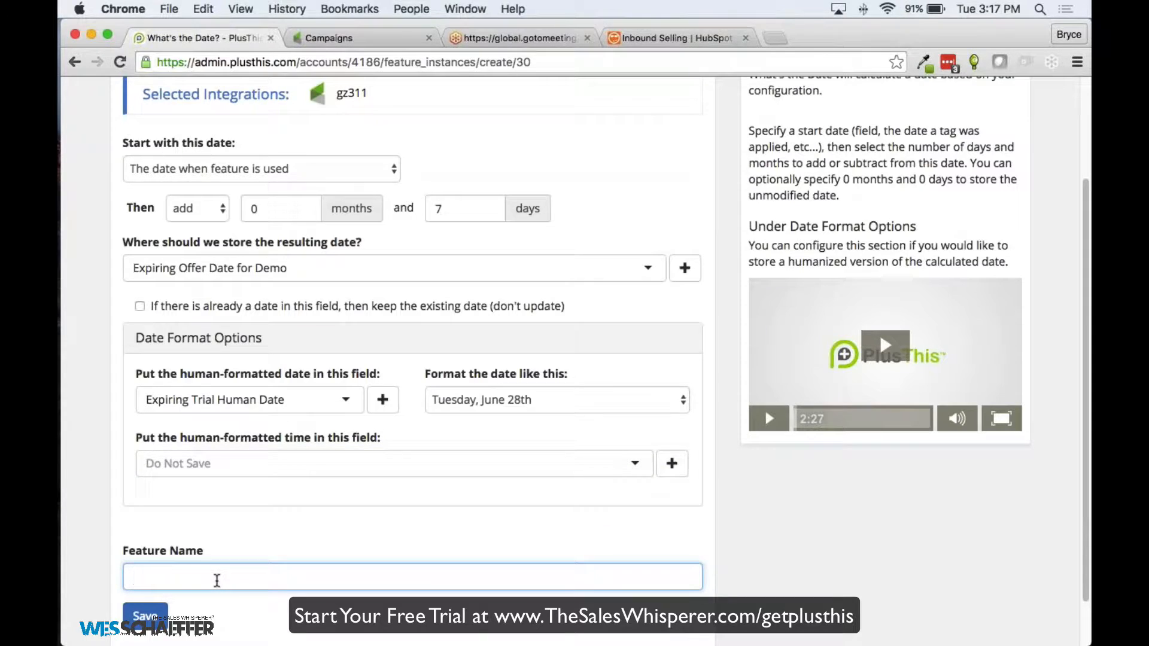
pyautogui.write('Demo Human Date')
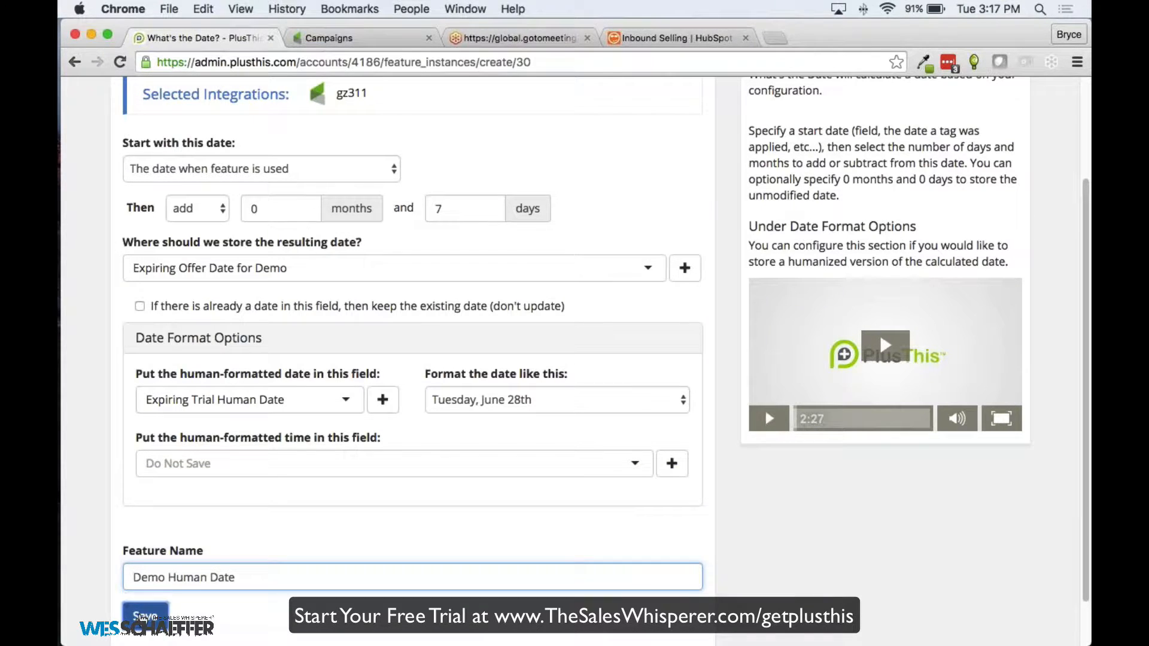
pyautogui.click(145, 615)
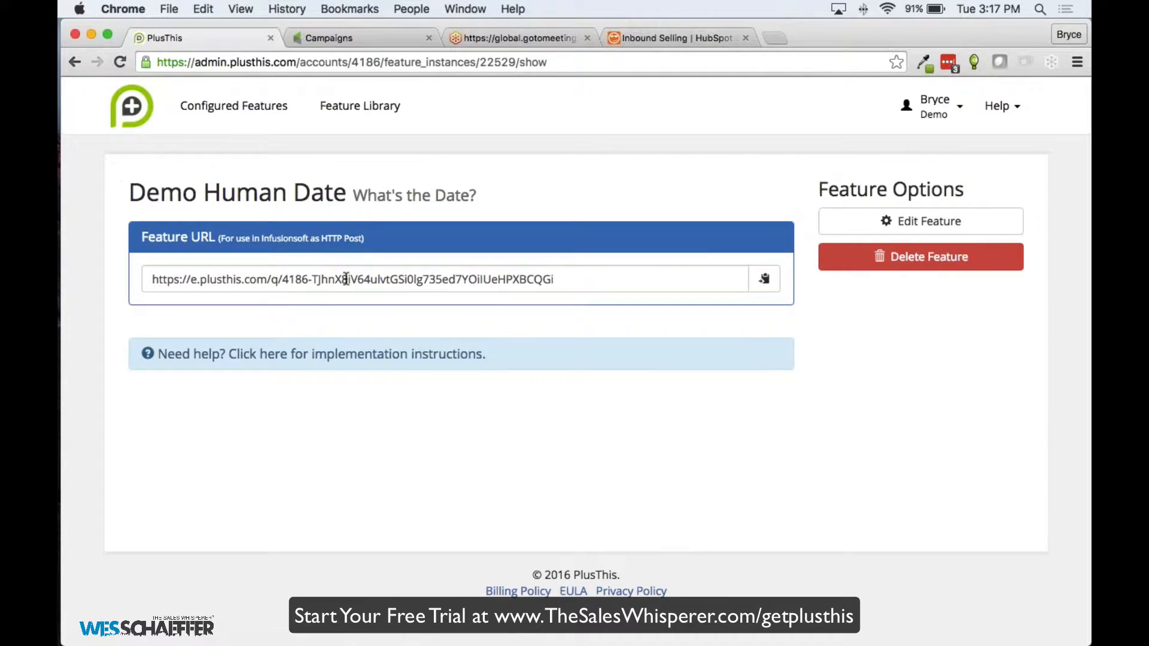
pyautogui.click(352, 275)
pyautogui.press('super+c')
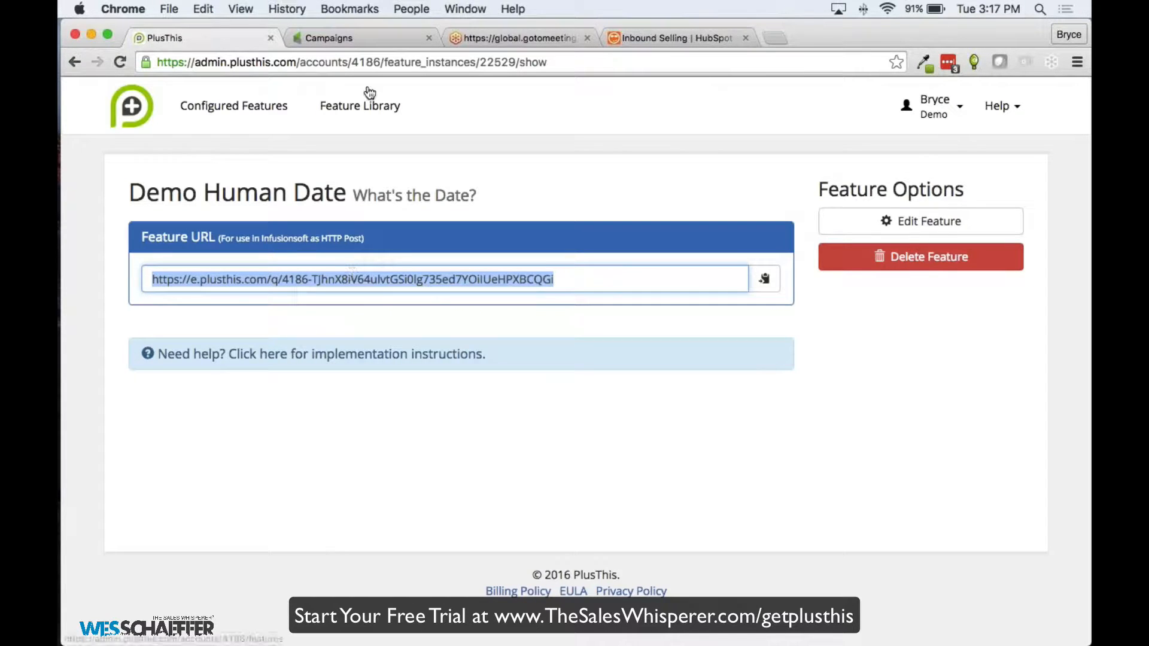
pyautogui.click(312, 38)
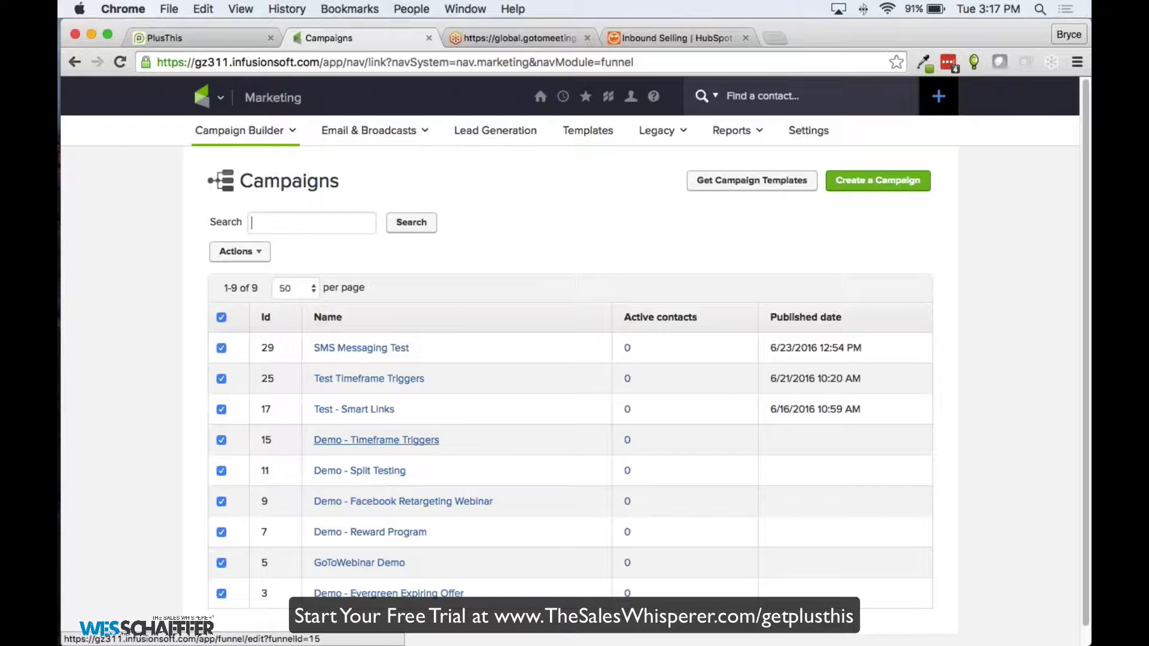
# Open Demo - Evergreen Expiring Offer from the Campaigns list
pyautogui.scroll(-1, 443, 452)
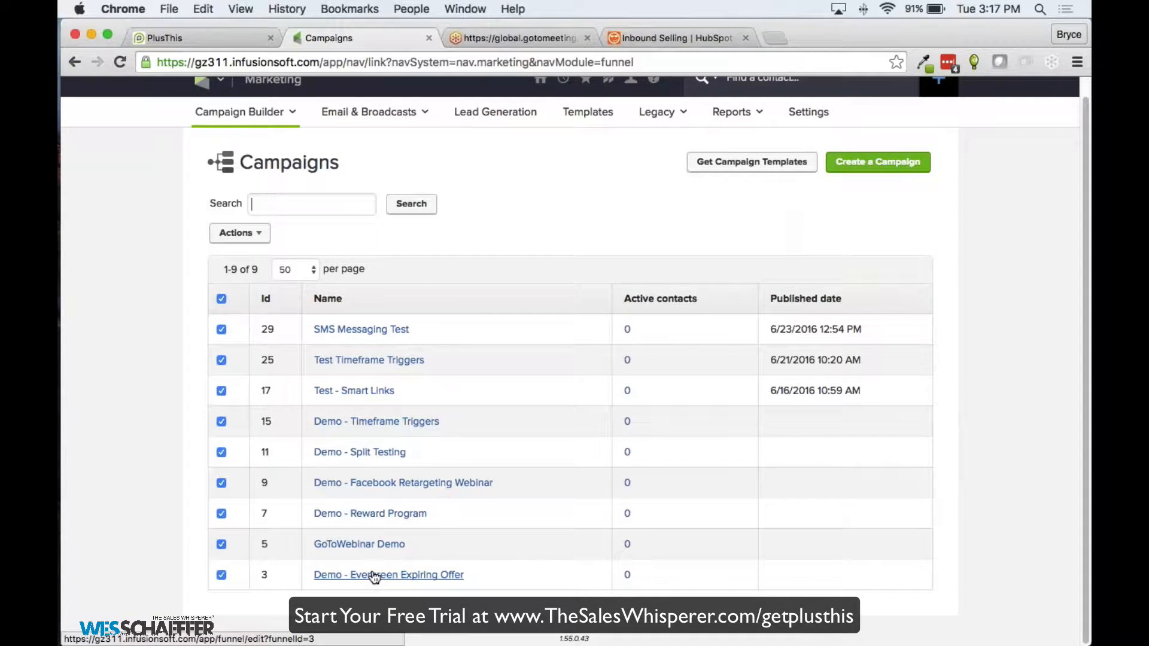
pyautogui.click(376, 576)
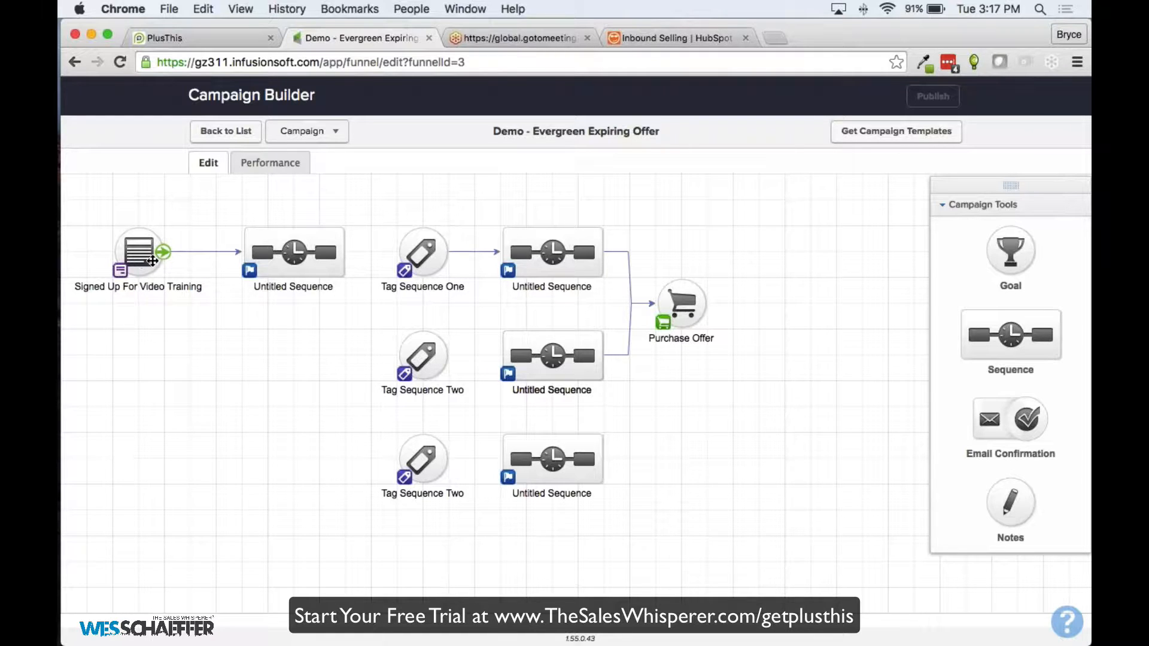
# Replace the first sequence's HTTP Post URL with the Demo Human Date feature URL
pyautogui.doubleClick(308, 261)
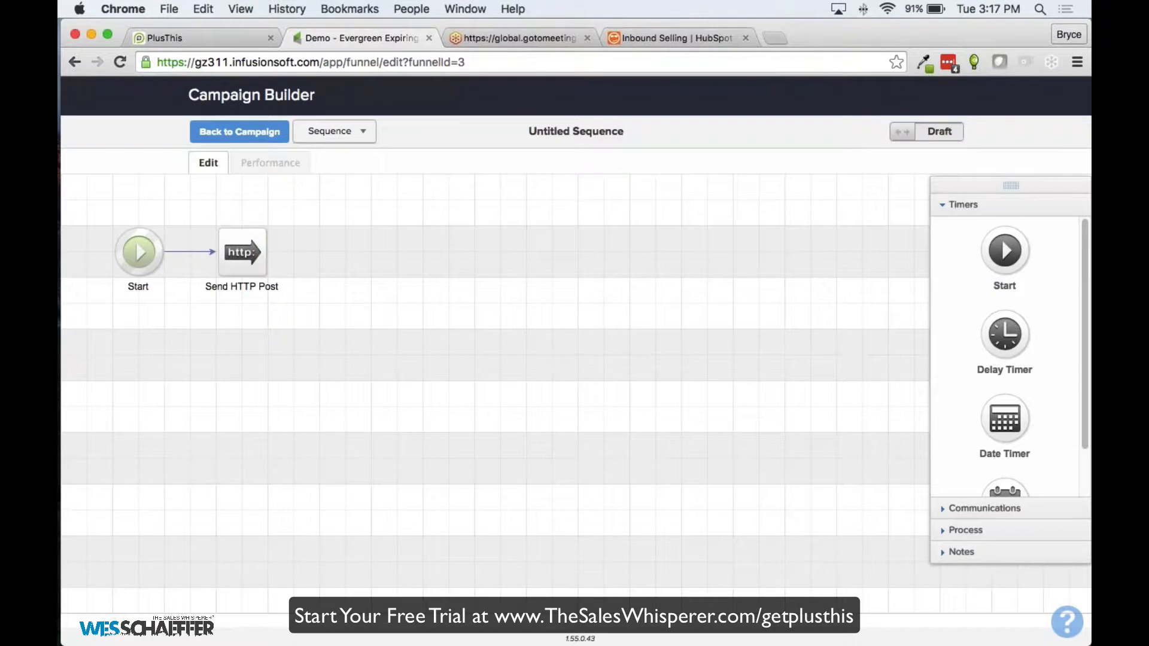
pyautogui.doubleClick(239, 254)
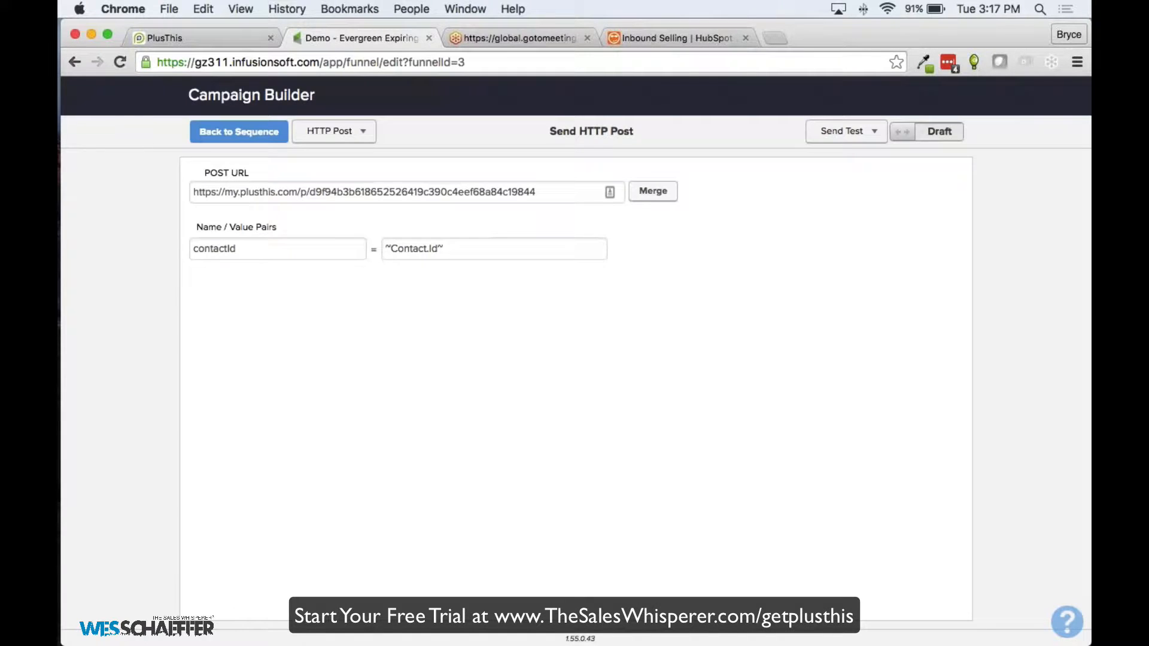
pyautogui.moveTo(546, 188); pyautogui.dragTo(175, 180)
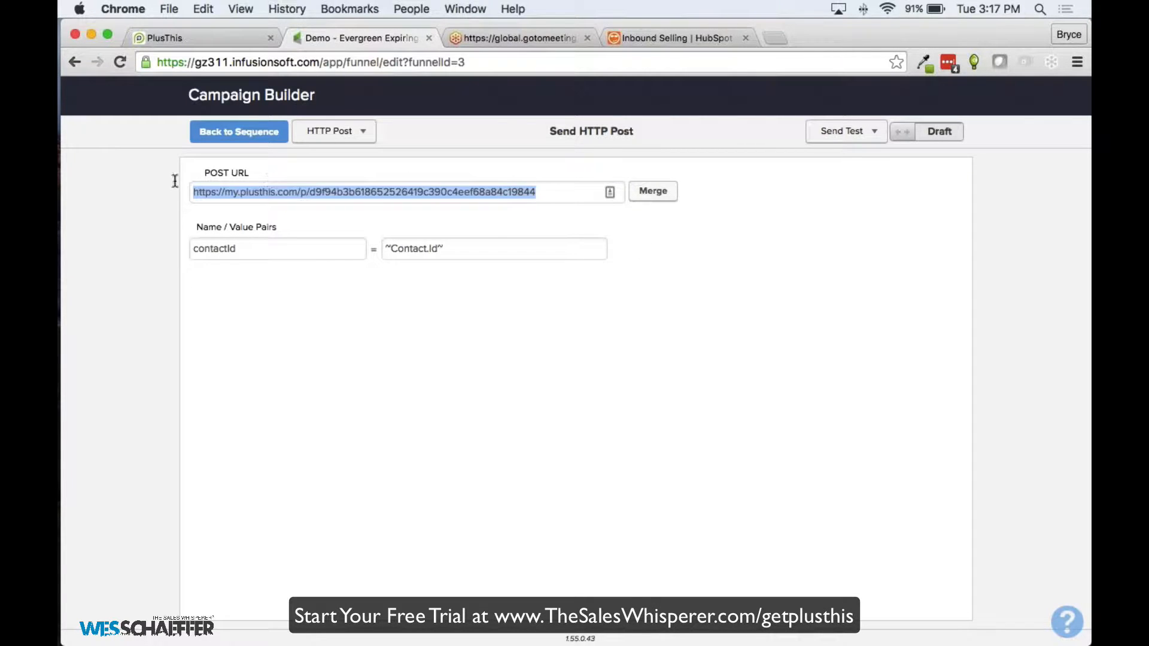
pyautogui.press('super+v')
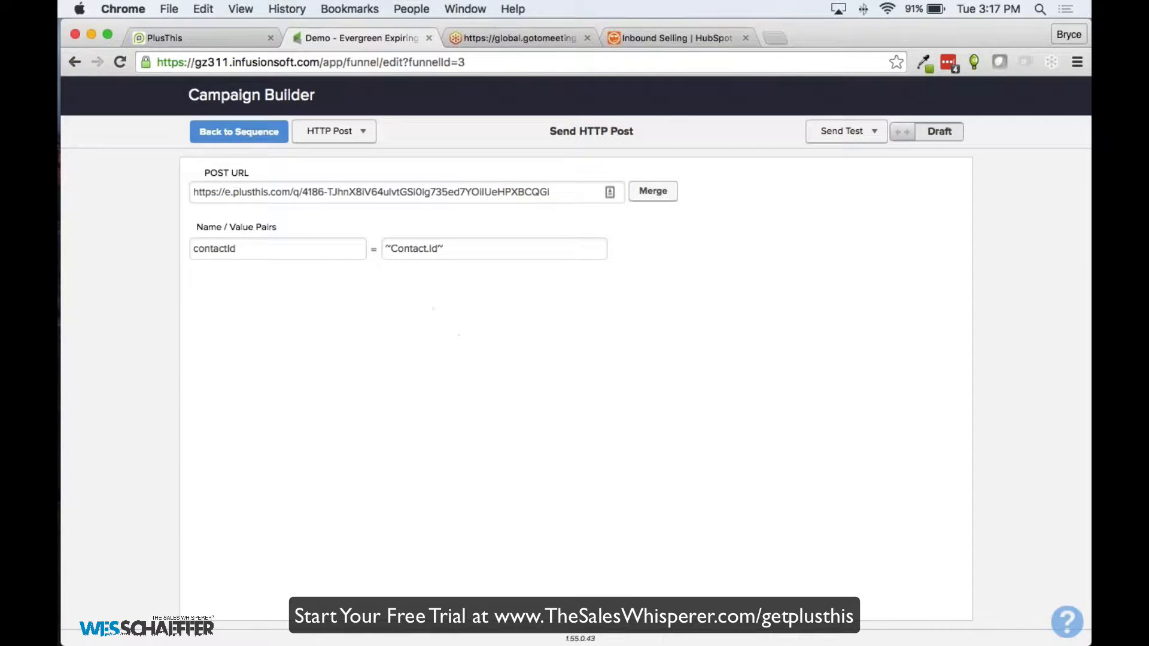
pyautogui.click(242, 131)
pyautogui.click(263, 131)
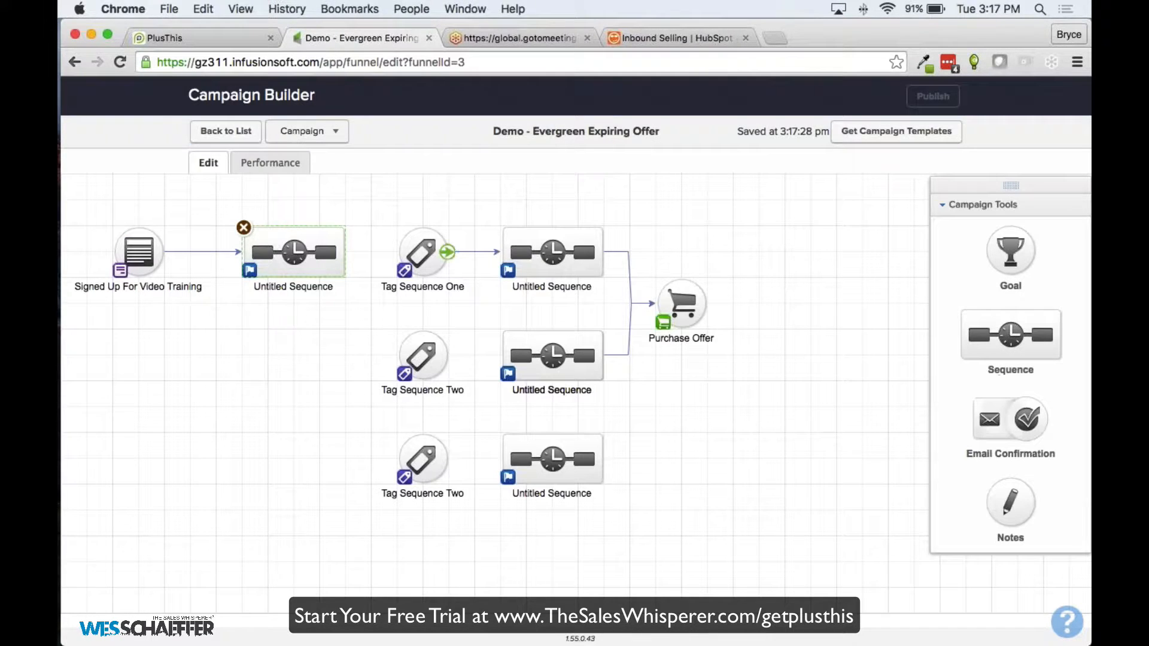
# Add a blank line below the offer-expiry line in the other sequence's email, then return to PlusThis
pyautogui.doubleClick(552, 252)
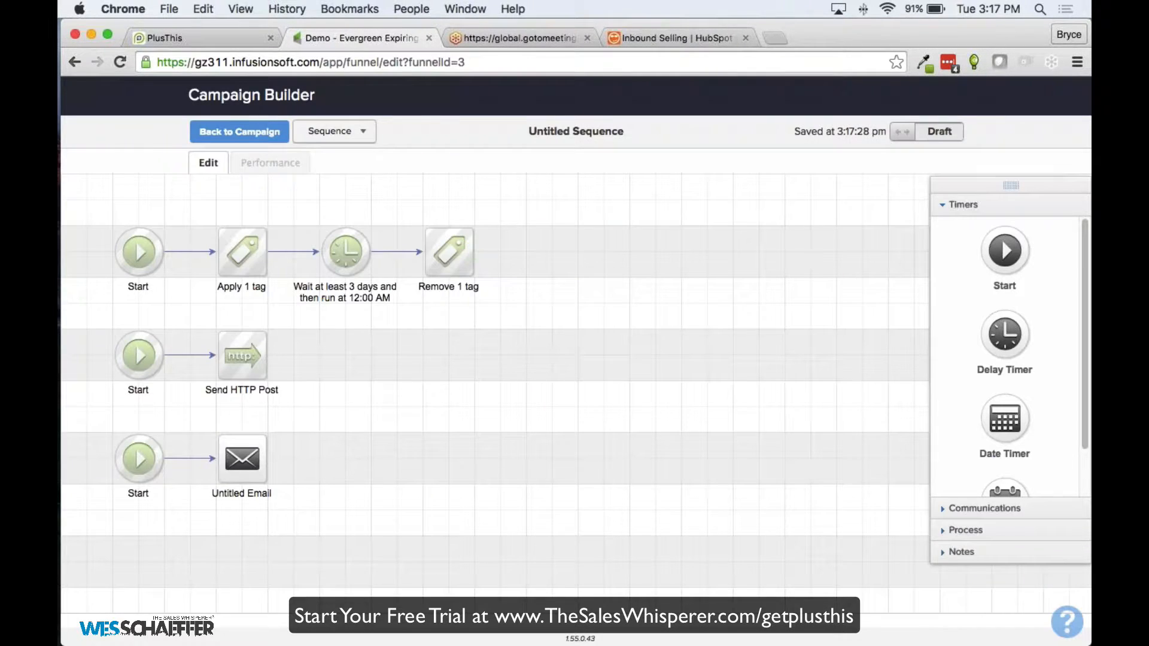
pyautogui.doubleClick(243, 465)
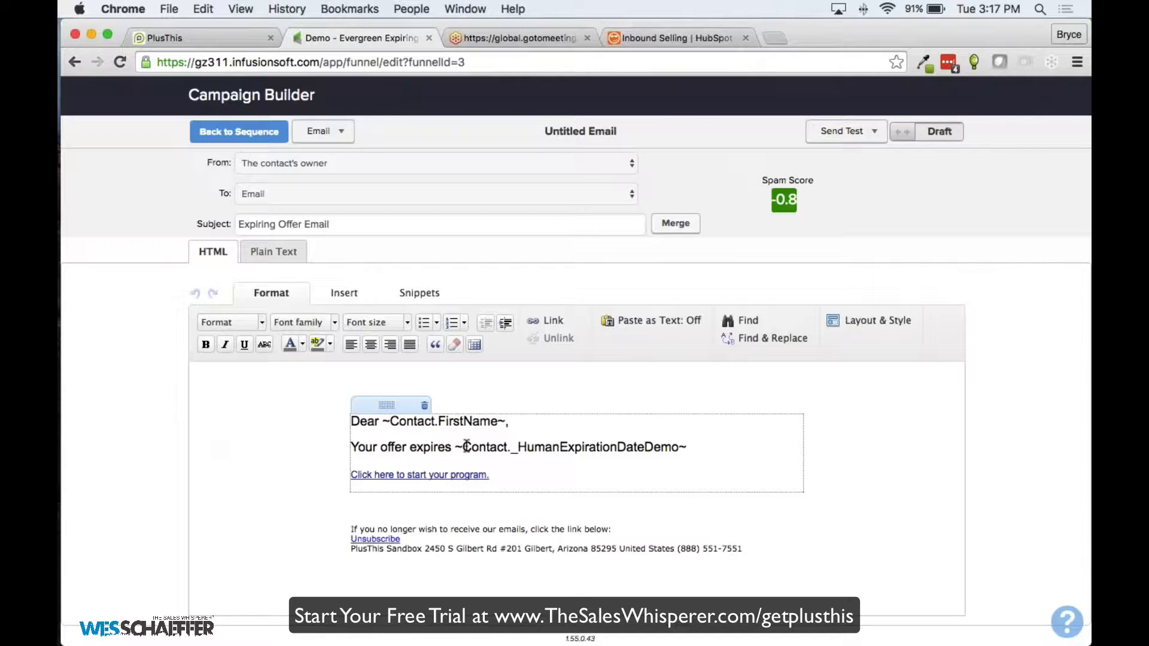
pyautogui.click(698, 448)
pyautogui.press('Return')
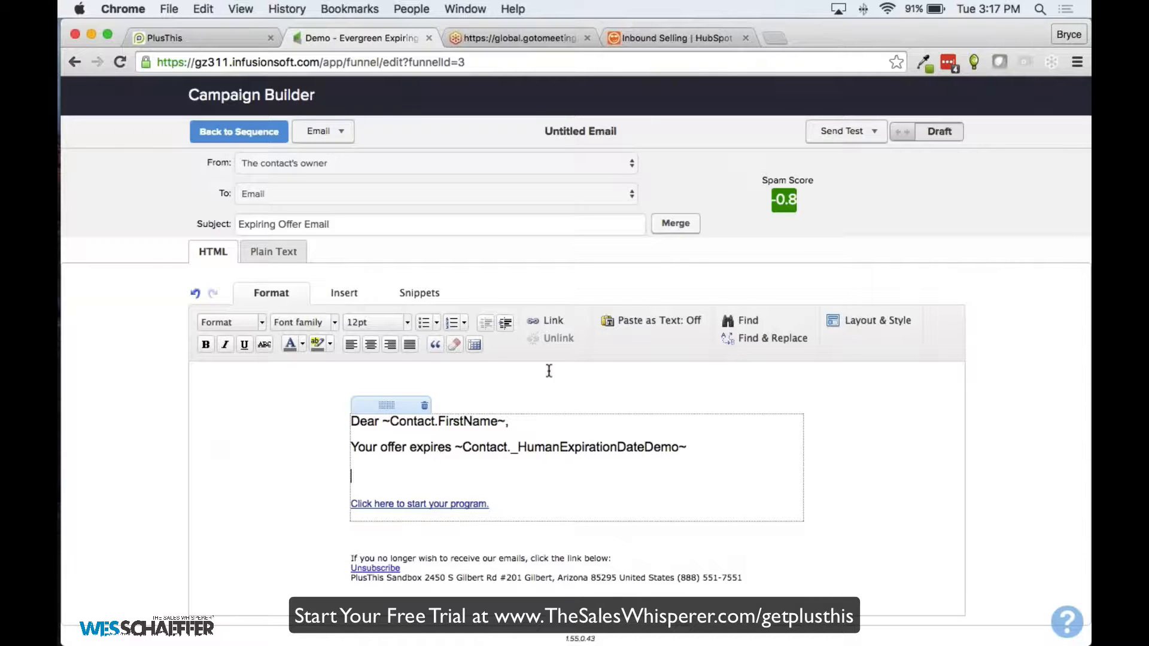
pyautogui.click(218, 34)
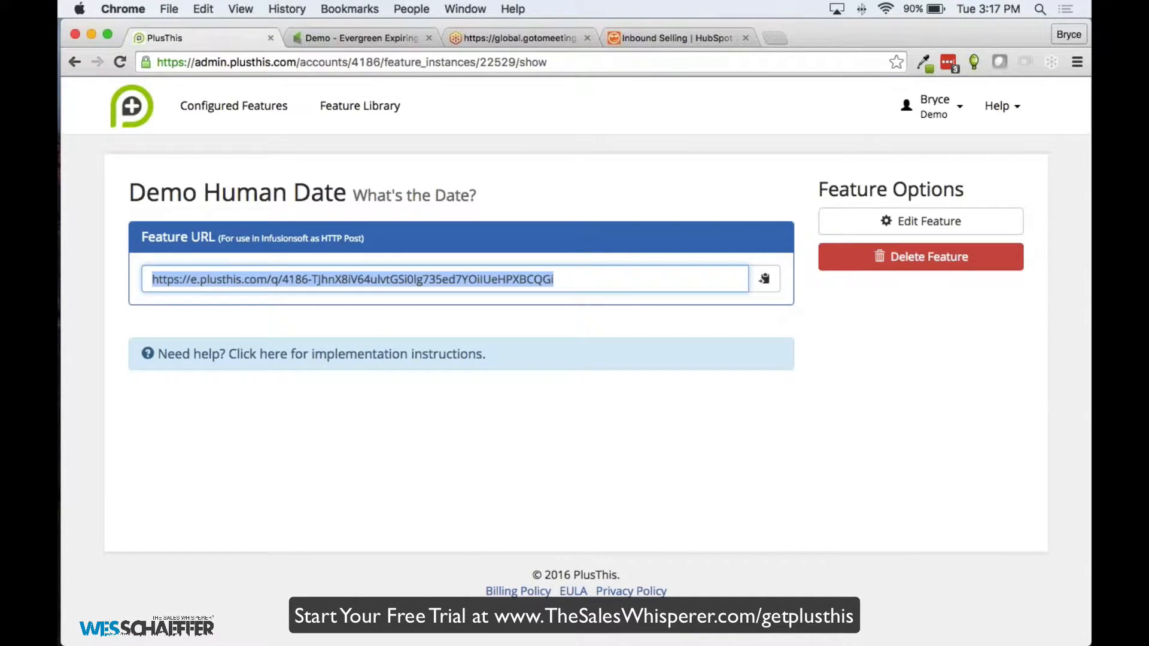
# Reopen the Demo Human Date feature and expand its Date Format Options down to Feature Name
pyautogui.click(947, 224)
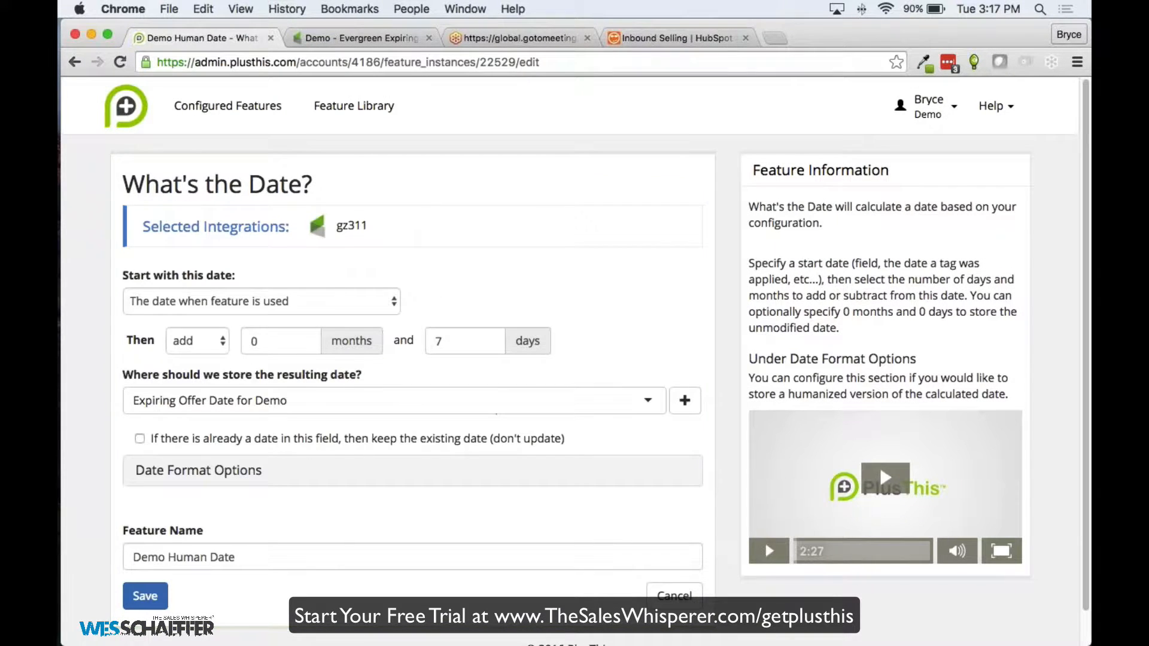
pyautogui.click(225, 474)
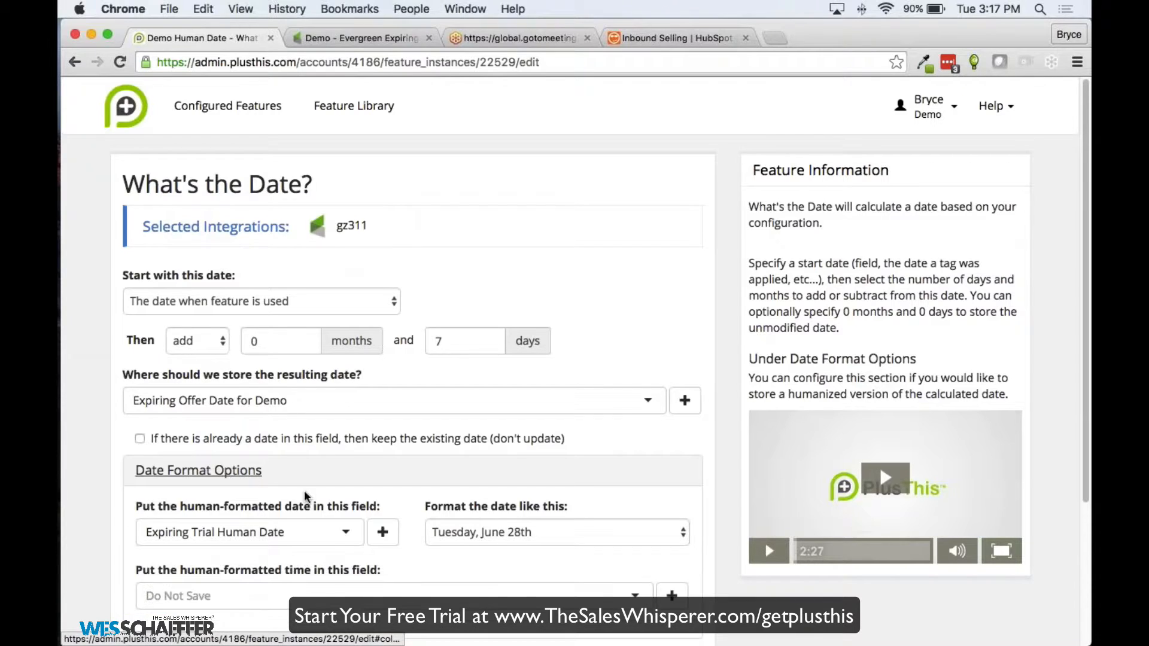
pyautogui.scroll(-3, 356, 492)
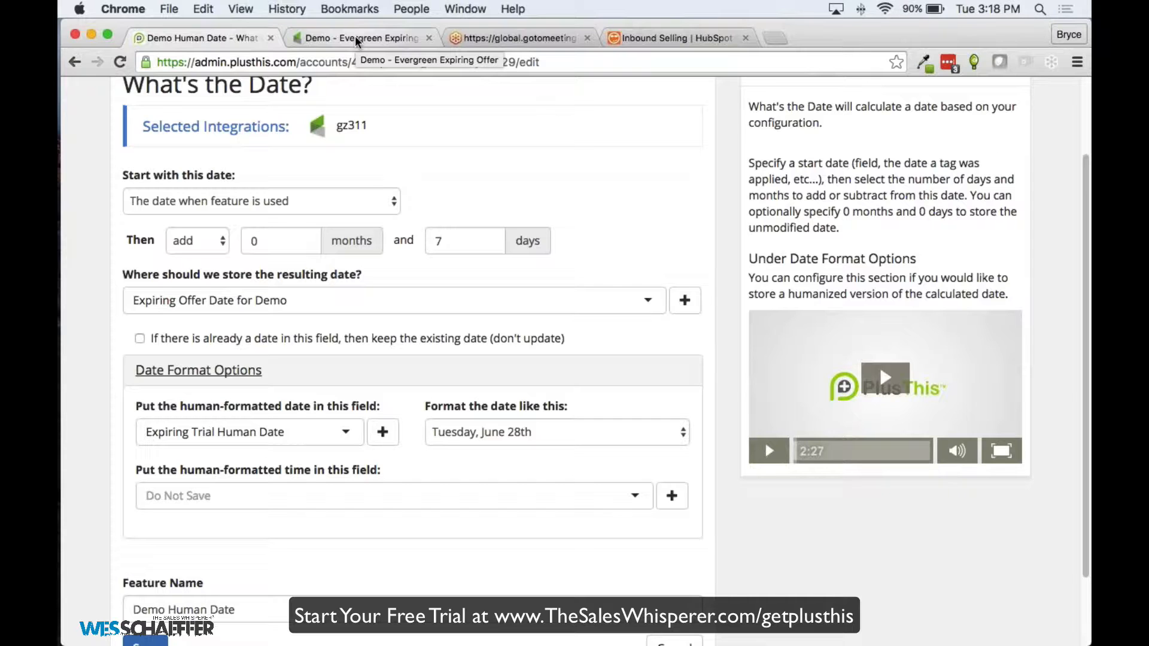
pyautogui.scroll(3, 574, 359)
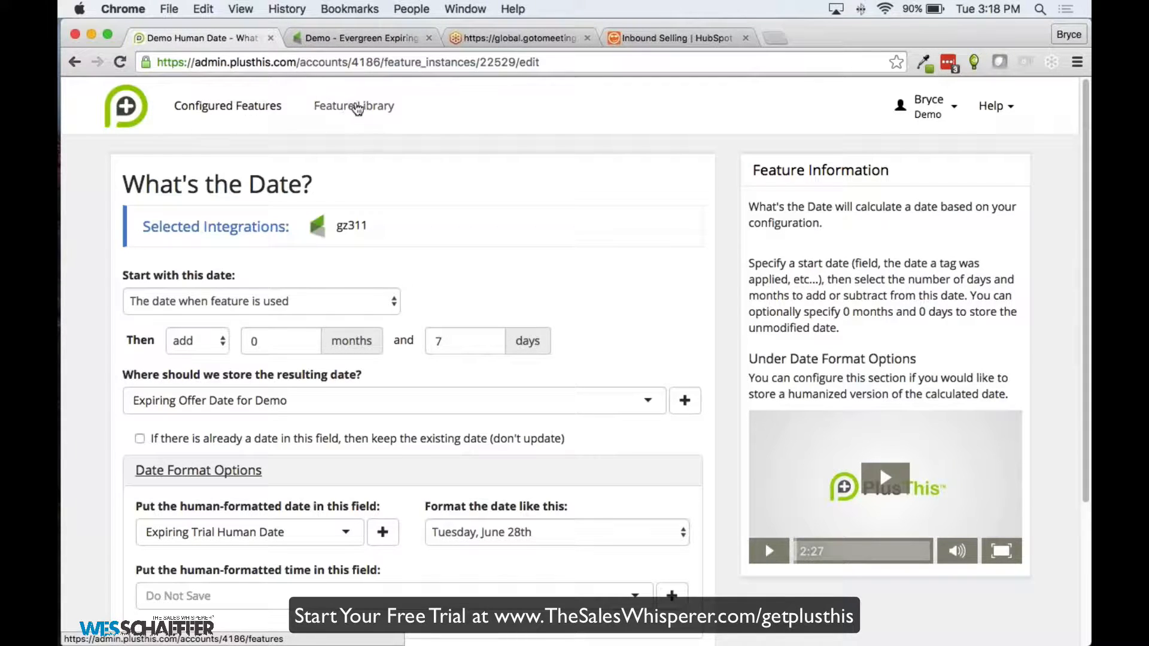
# Browse the Feature Library list, then filter it by searching 'SMS'
pyautogui.click(334, 111)
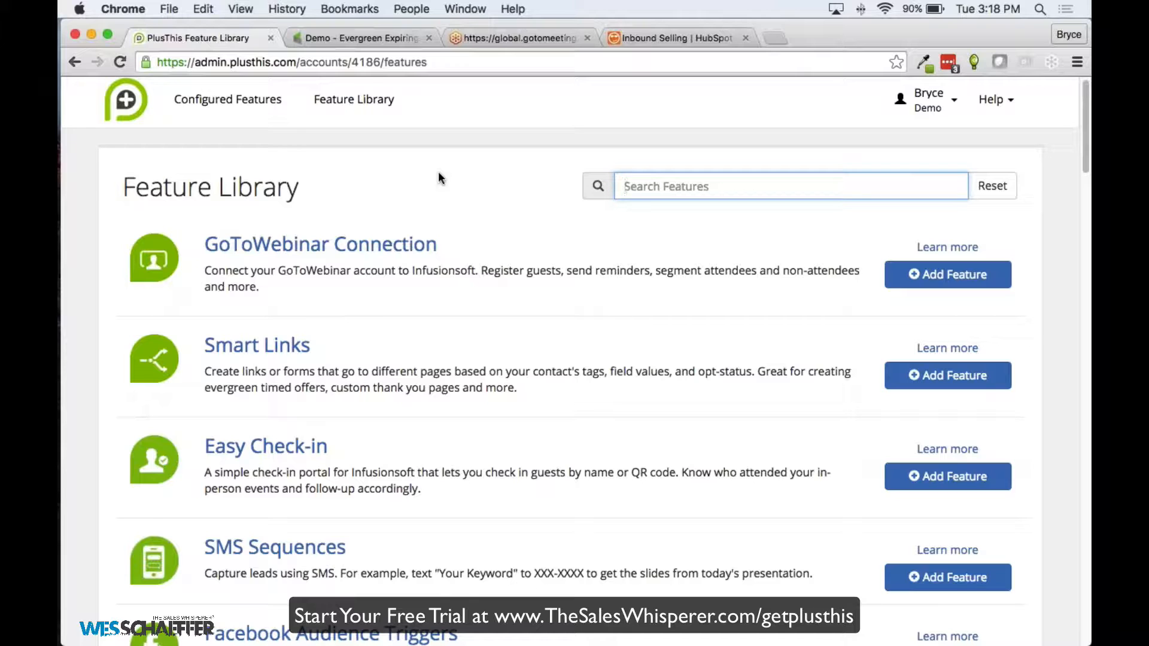
pyautogui.scroll(-3, 401, 162)
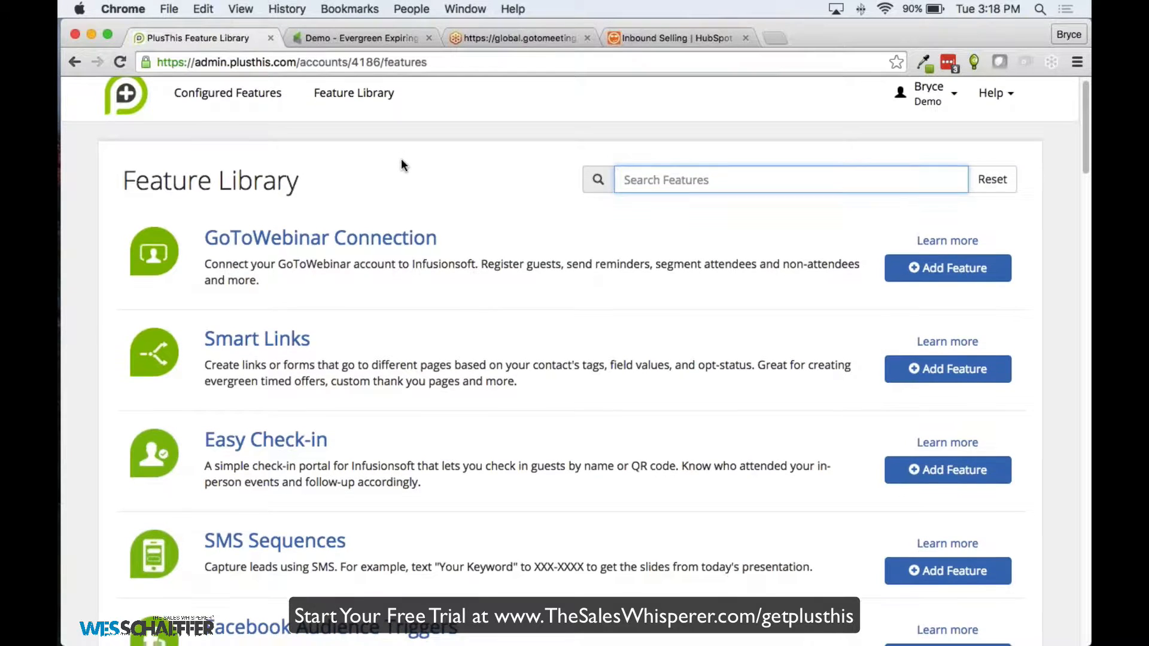
pyautogui.scroll(-2, 359, 221)
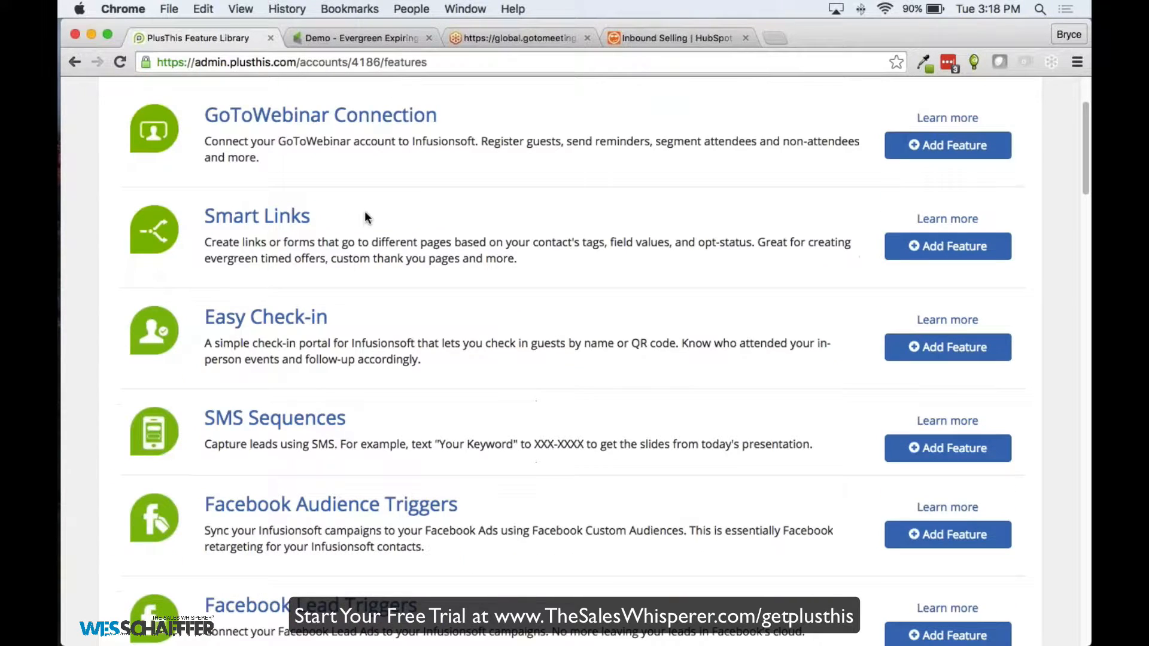
pyautogui.scroll(-1, 365, 299)
pyautogui.scroll(-4, 366, 305)
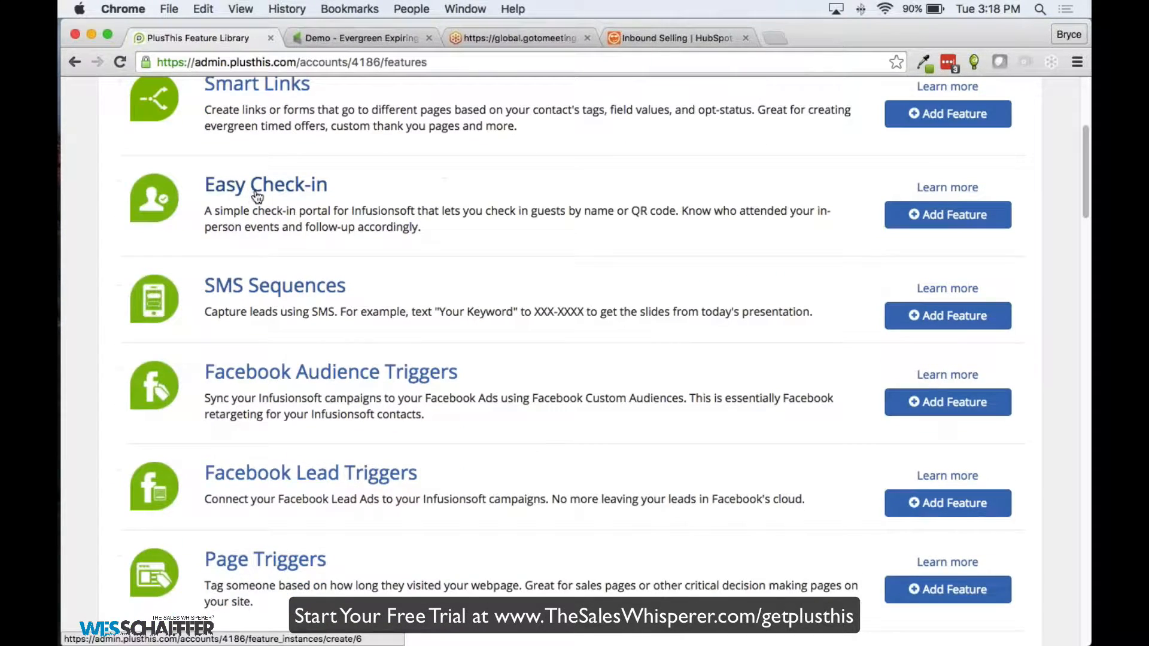
pyautogui.scroll(-2, 257, 204)
pyautogui.scroll(-2, 324, 251)
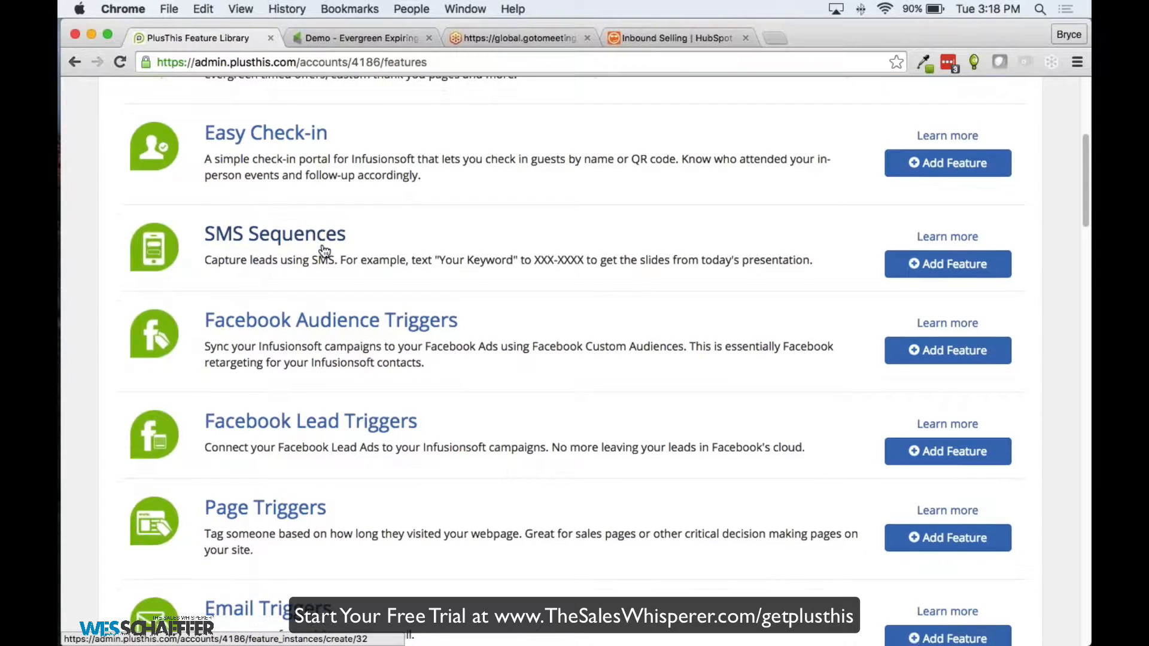
pyautogui.scroll(12, 388, 275)
pyautogui.click(668, 190)
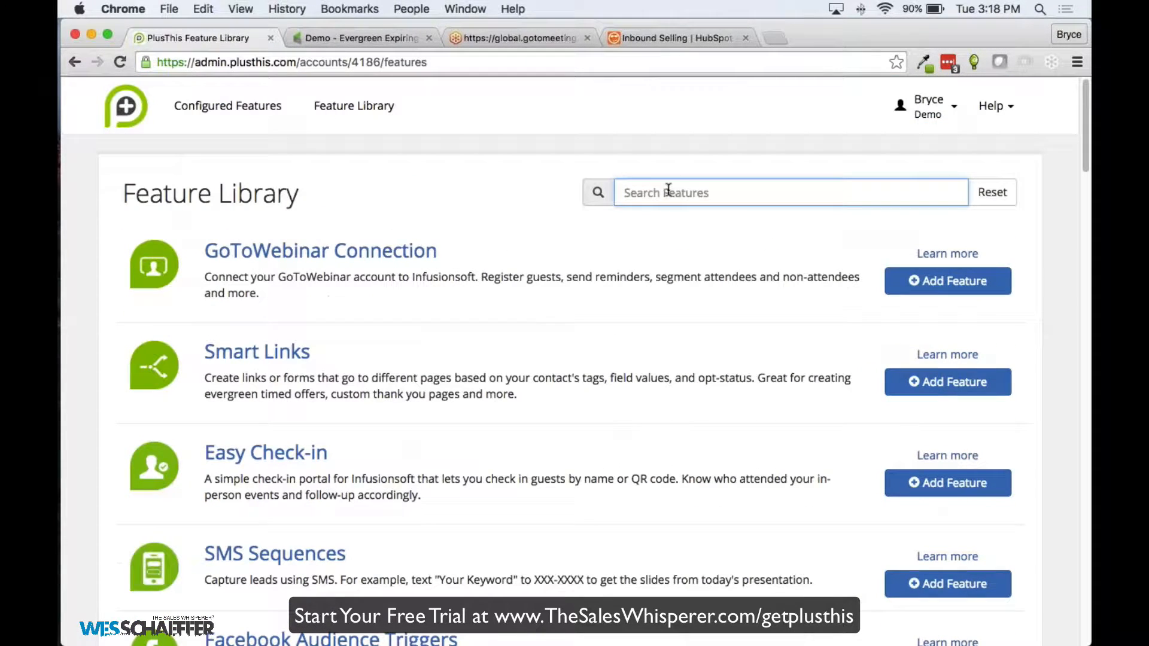
pyautogui.write('SMS')
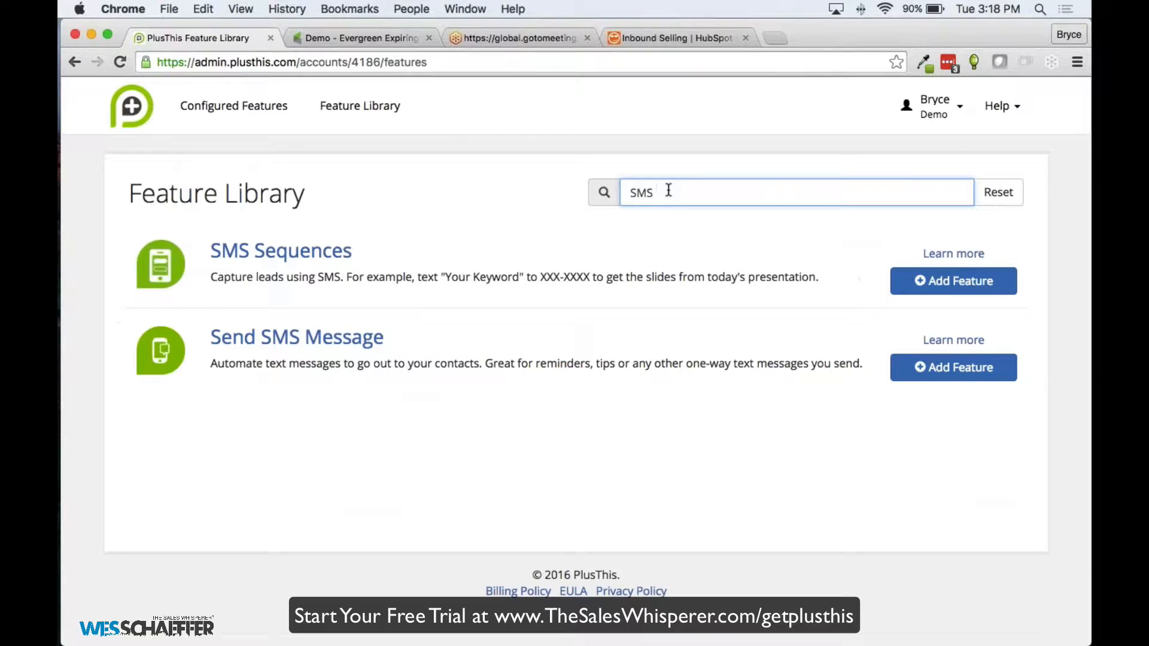
# Look at the Send SMS Message feature's Twilio connection, then return to the filtered library
pyautogui.click(333, 347)
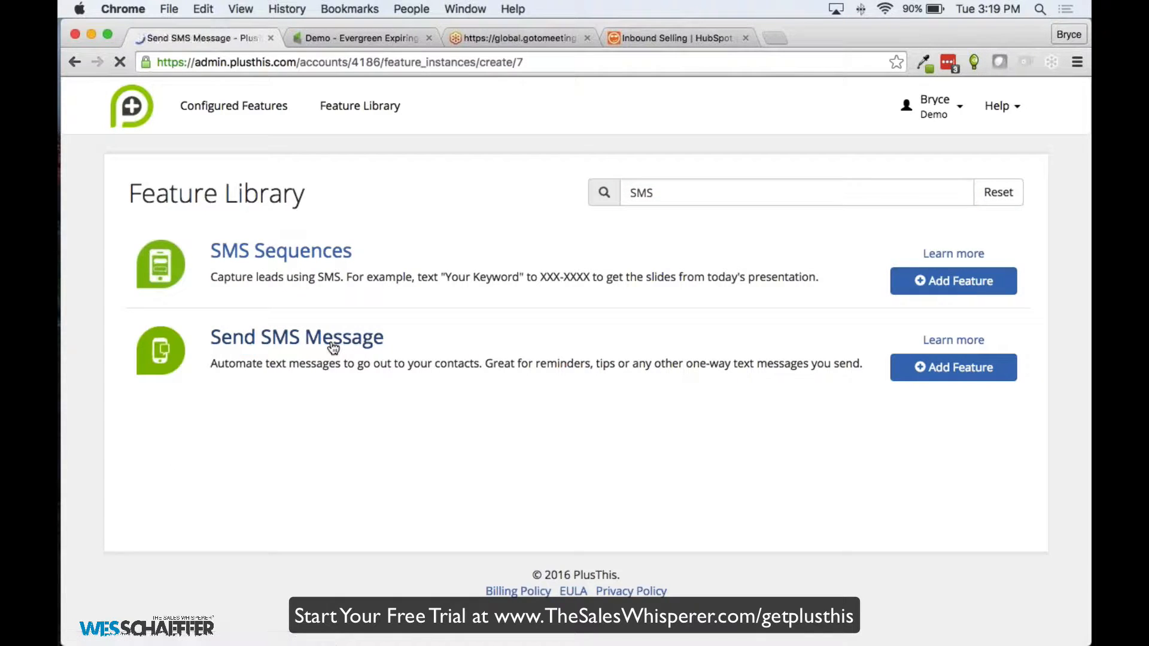
pyautogui.click(299, 300)
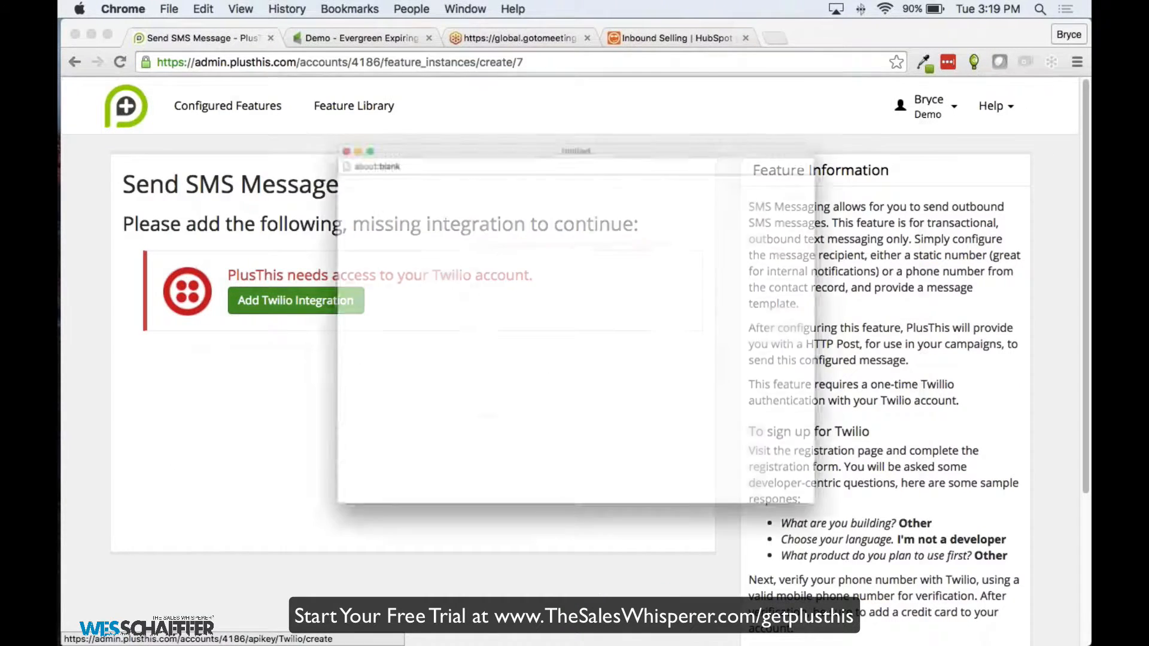
pyautogui.click(266, 97)
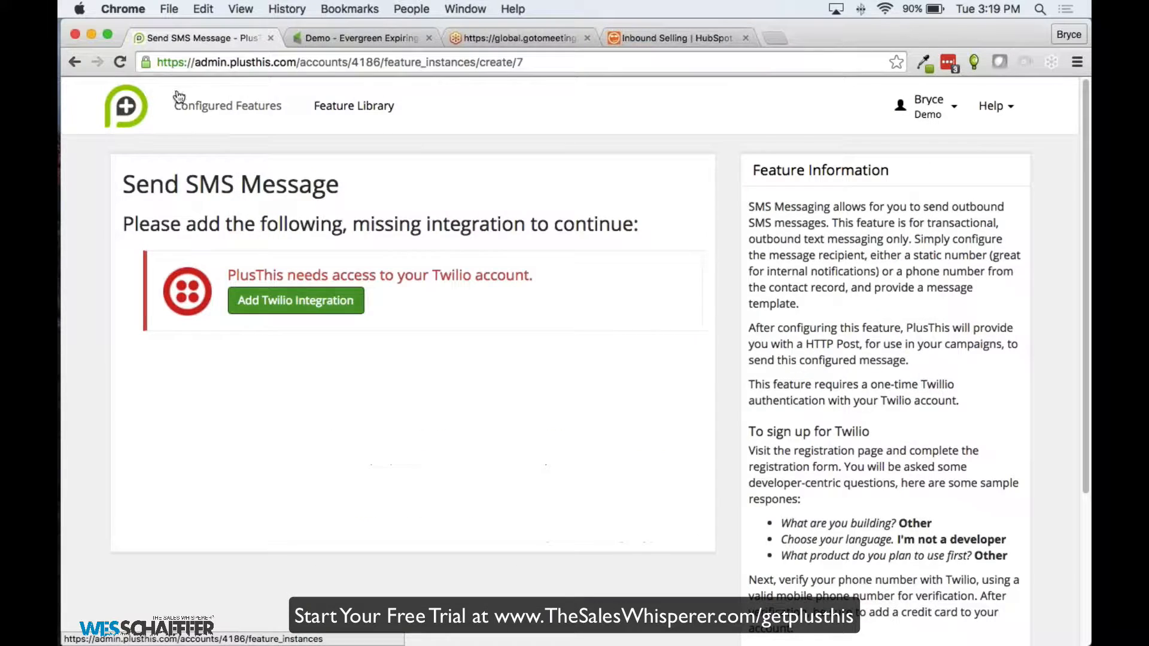
pyautogui.click(75, 62)
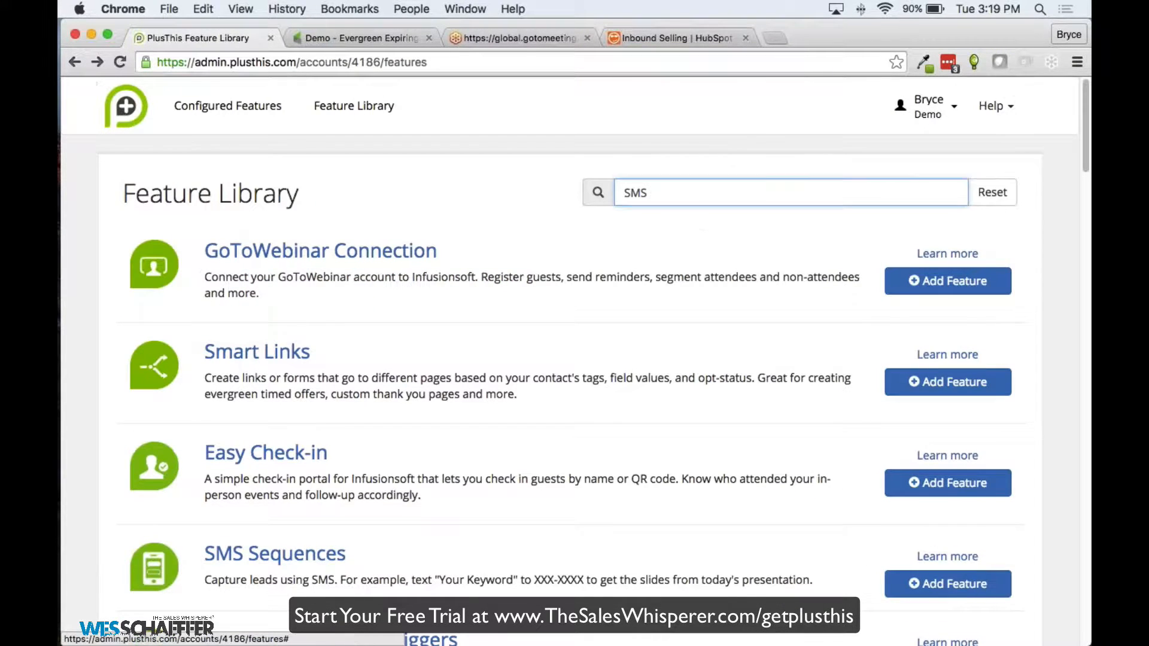
# Switch to the PlusThis Main Account, search the library for 'SMS' and choose SMS Sequences
pyautogui.click(933, 107)
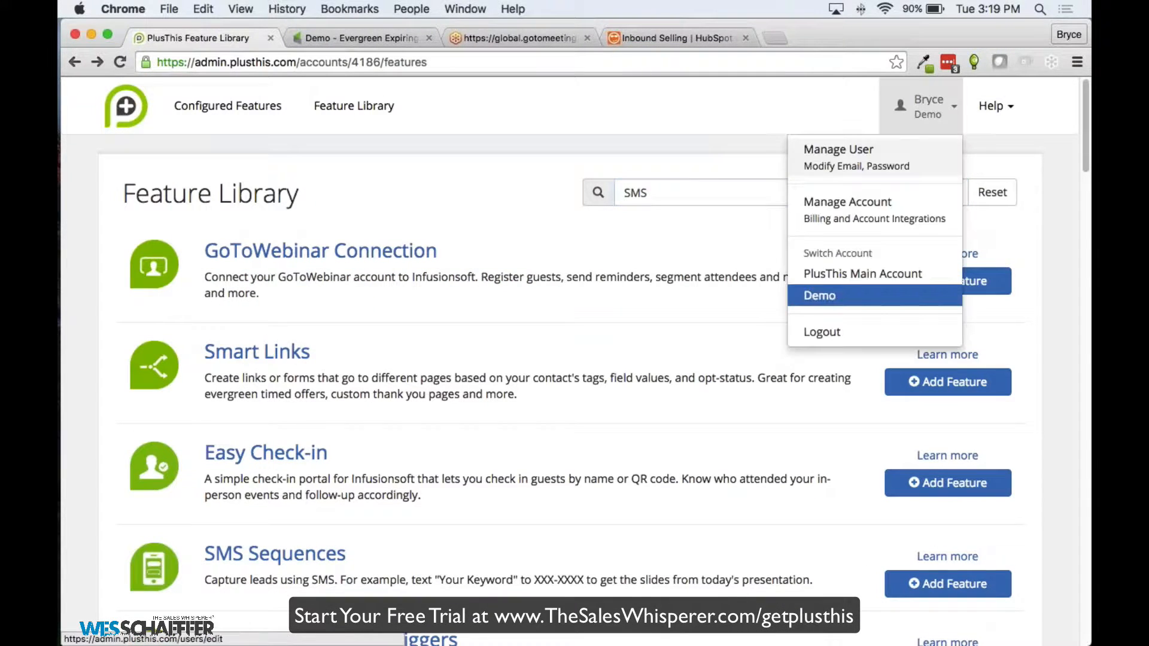
pyautogui.click(852, 275)
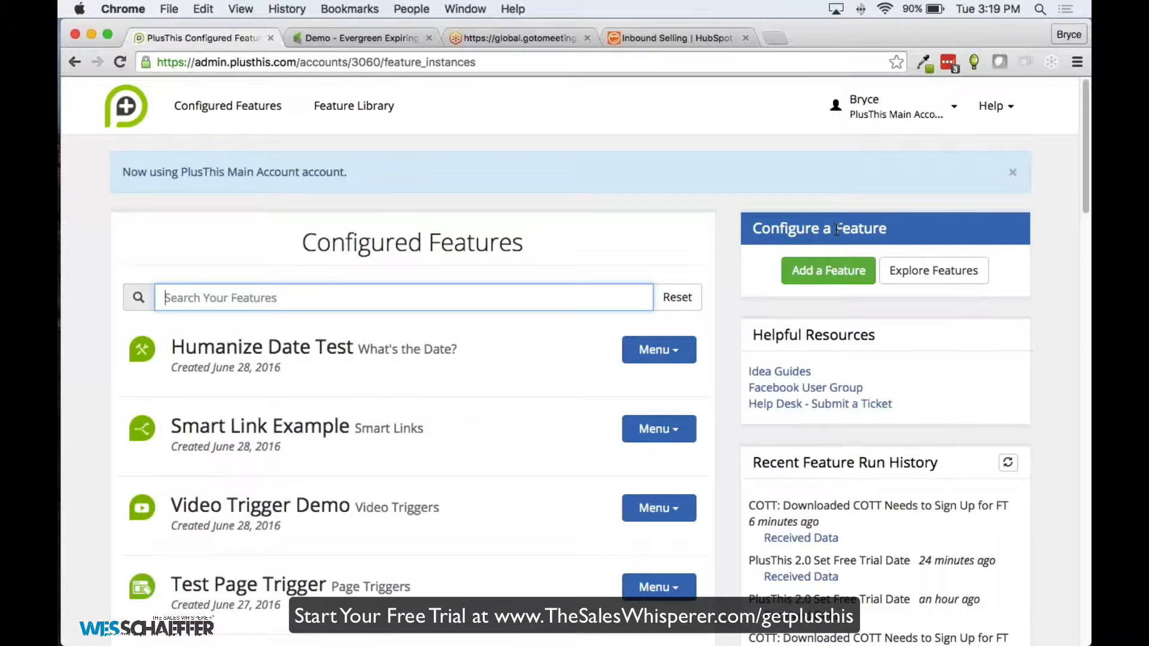
pyautogui.click(353, 106)
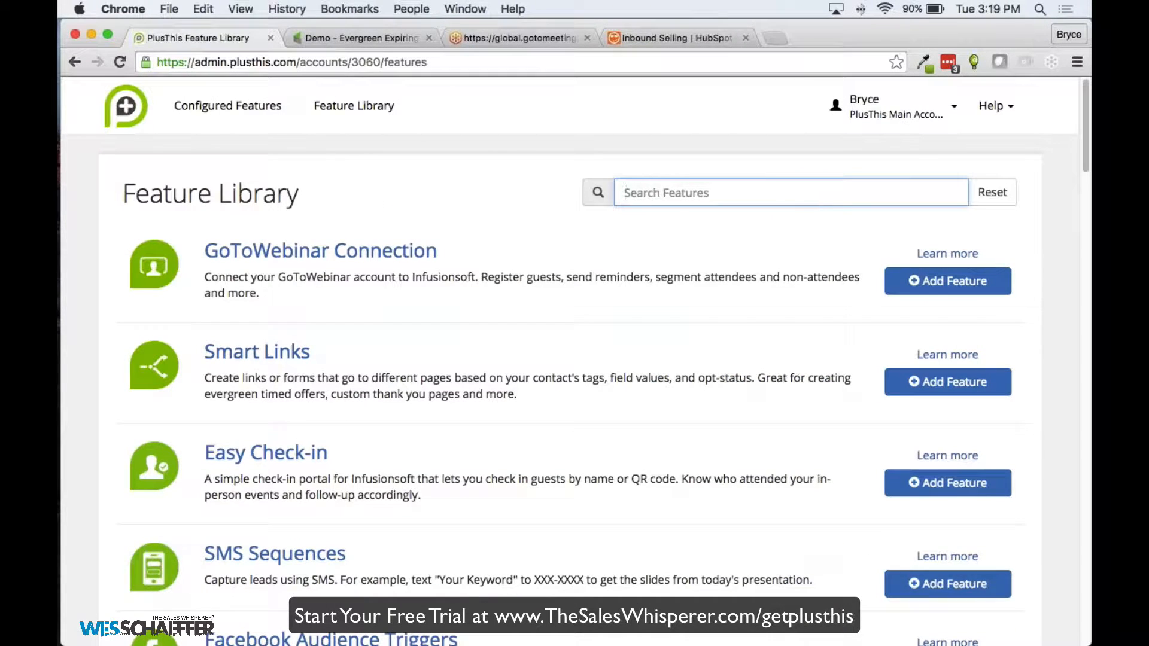
pyautogui.write('SMS')
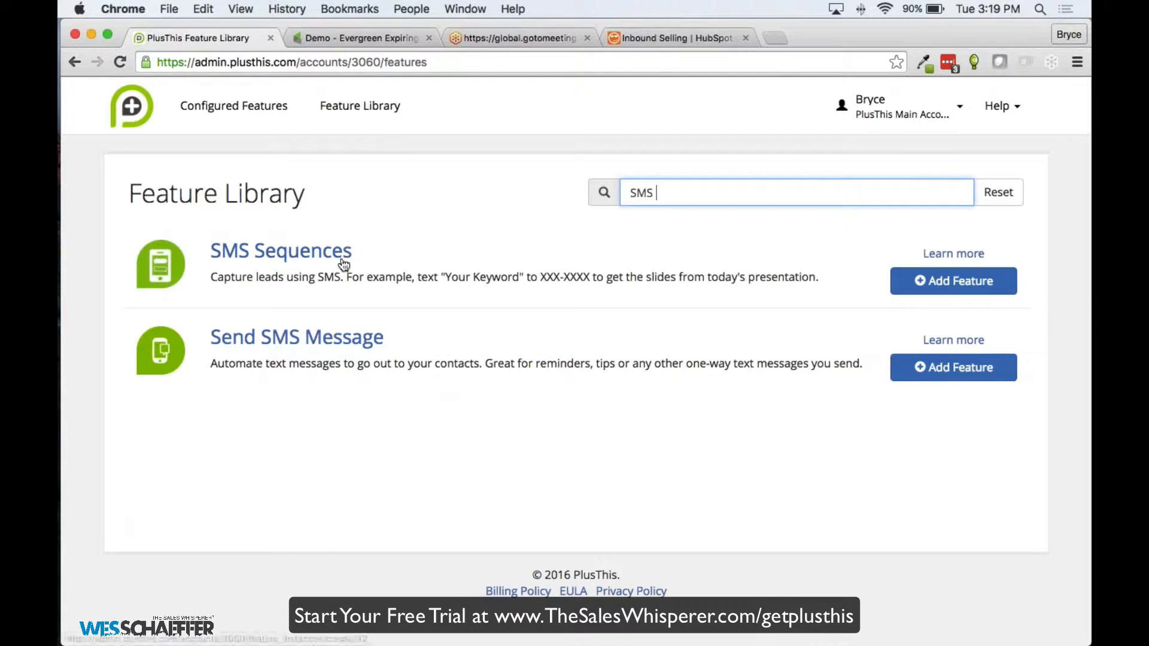
pyautogui.click(339, 252)
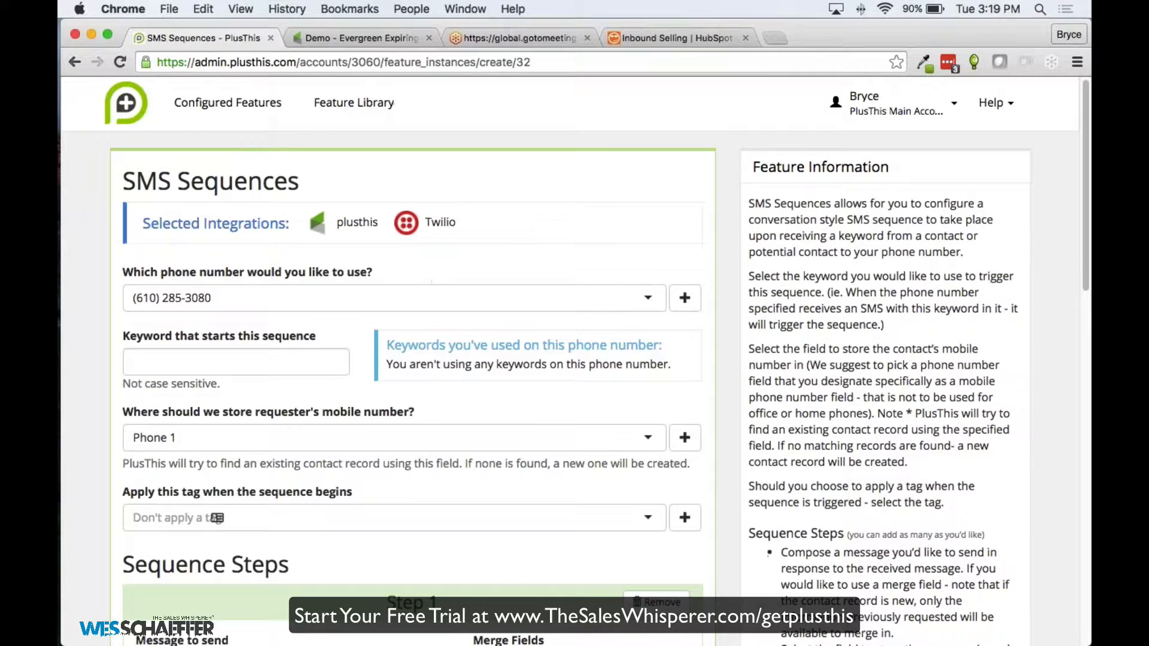
# Enter 'Slides' as the keyword that starts the SMS sequence
pyautogui.scroll(-1, 440, 291)
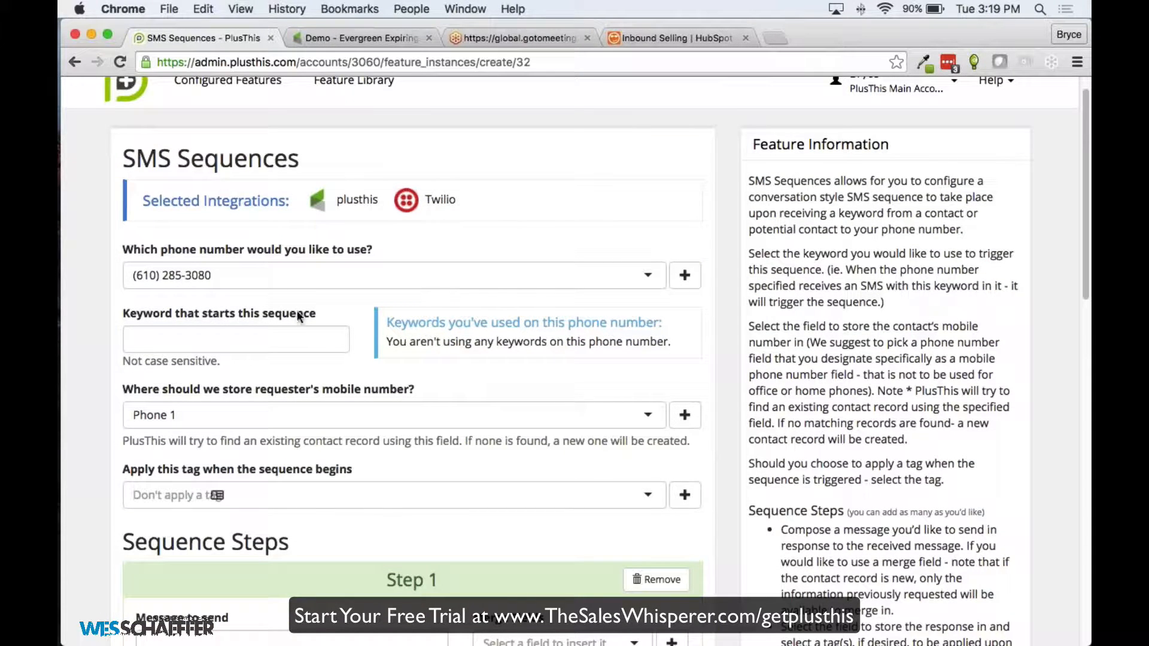
pyautogui.click(290, 339)
pyautogui.write('Slides')
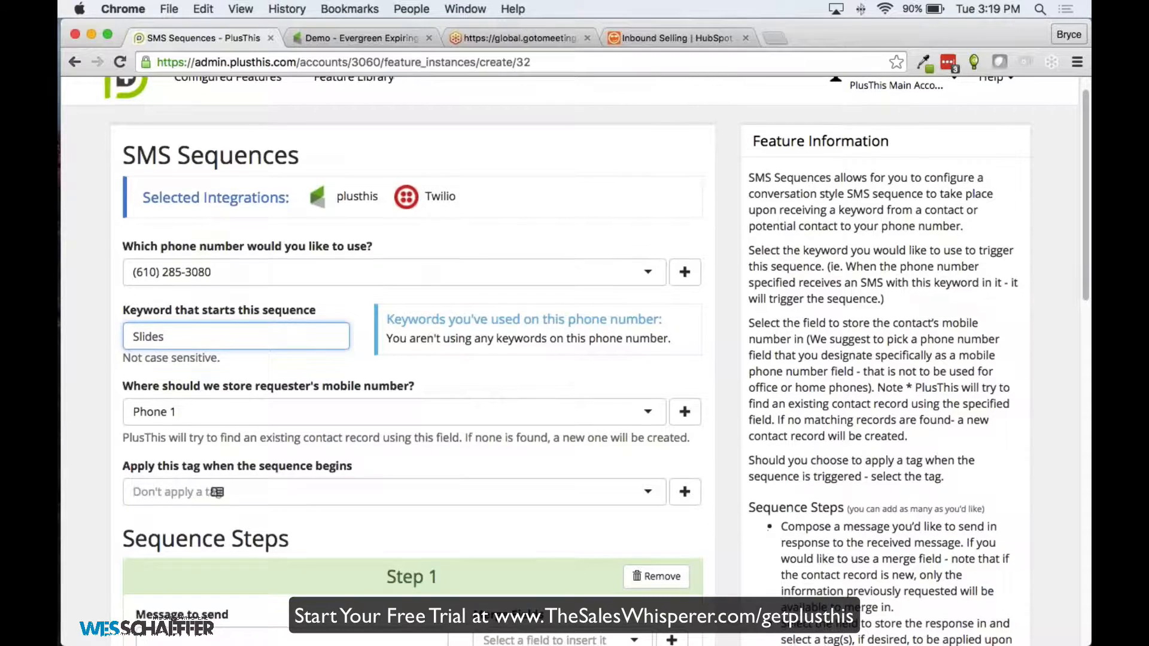
pyautogui.scroll(-3, 413, 359)
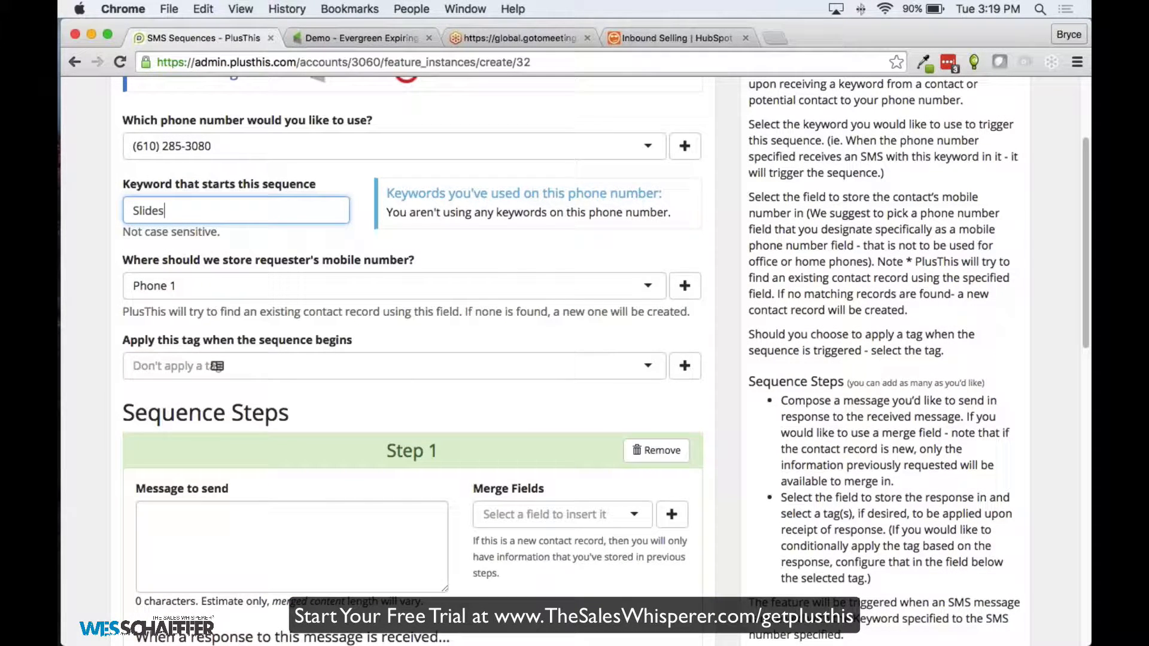
pyautogui.scroll(1, 233, 250)
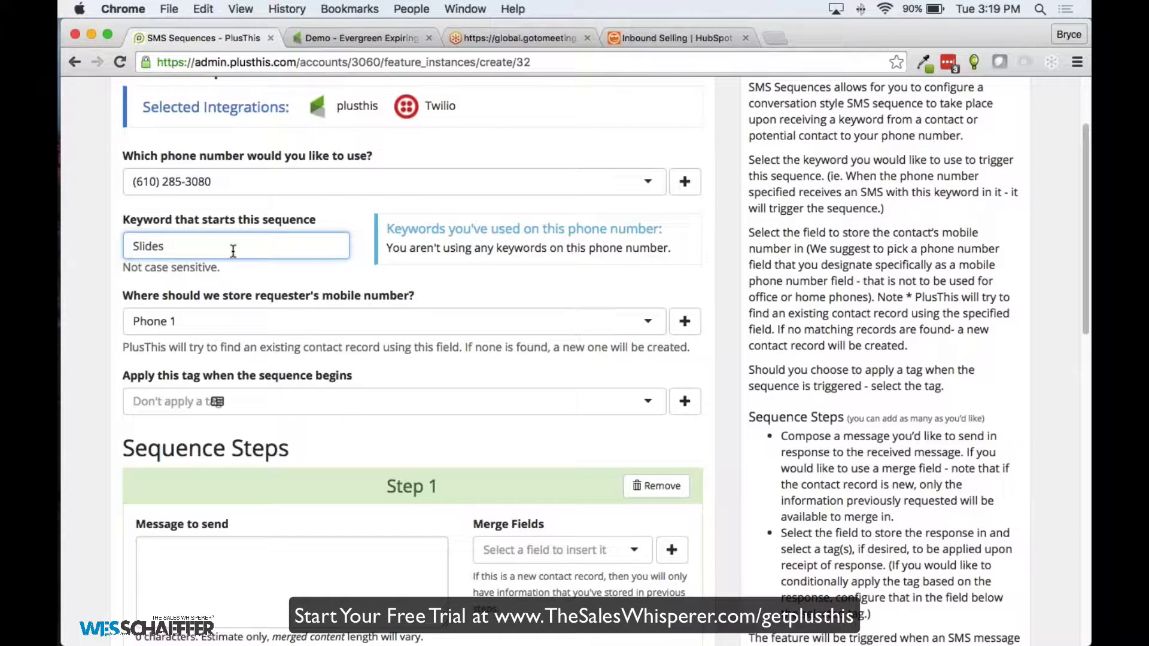
# Scroll through the SMS Sequences form, with Phone 1 as the mobile number field, back to the top
pyautogui.scroll(2, 233, 250)
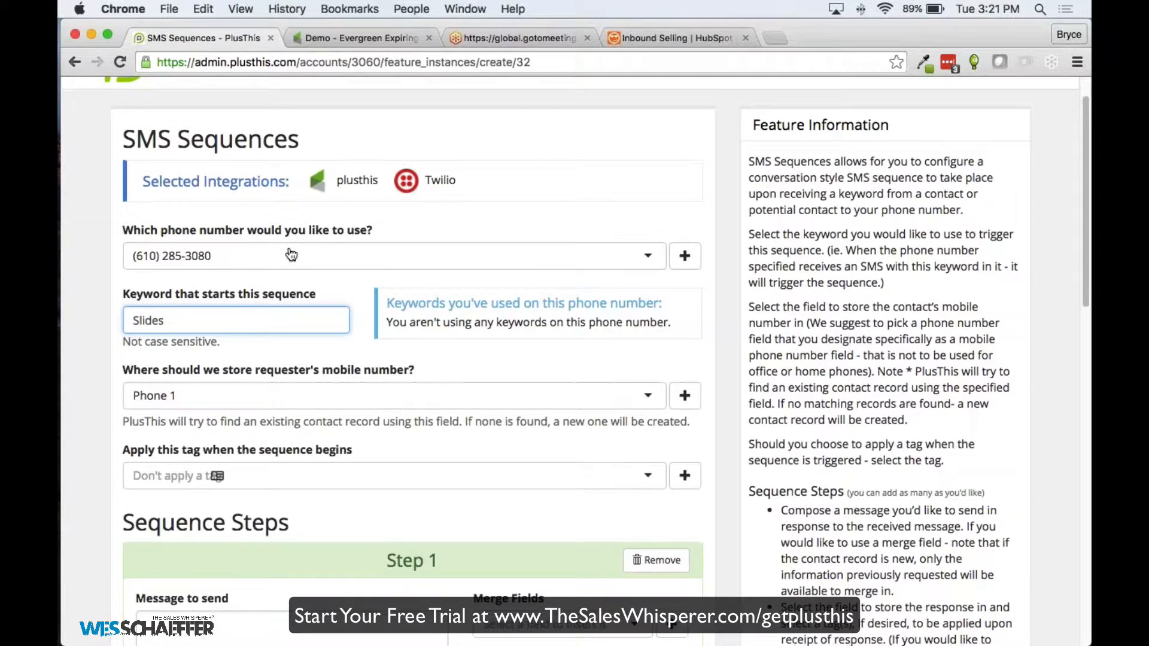
pyautogui.scroll(-2, 288, 257)
pyautogui.scroll(-1, 412, 359)
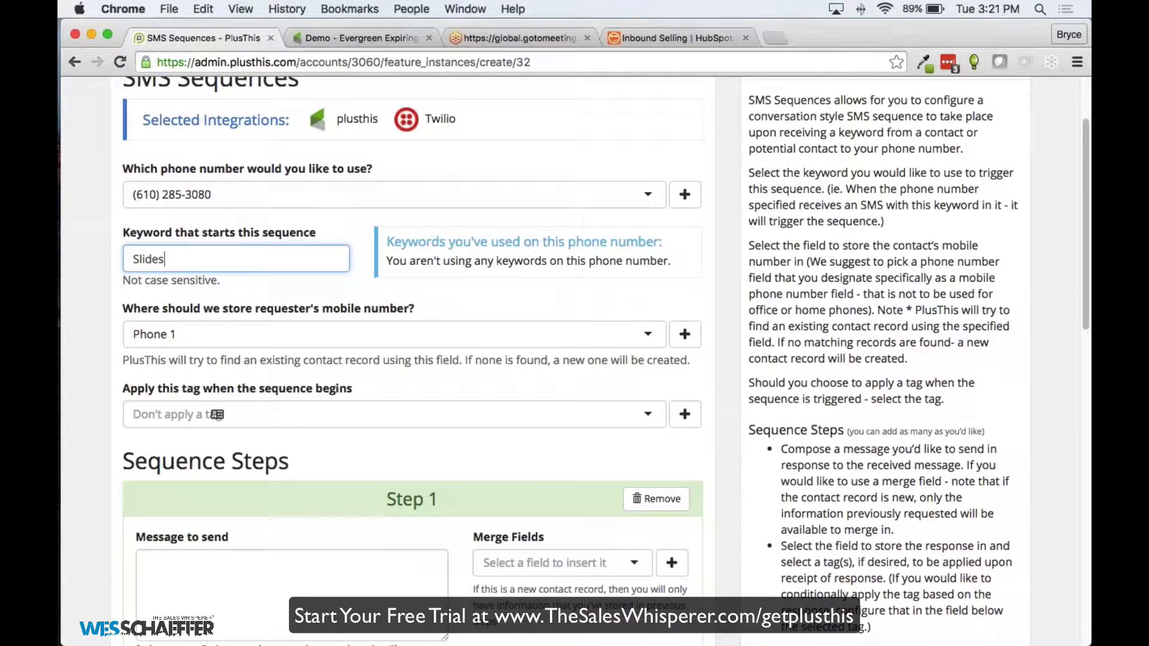
pyautogui.scroll(-2, 294, 368)
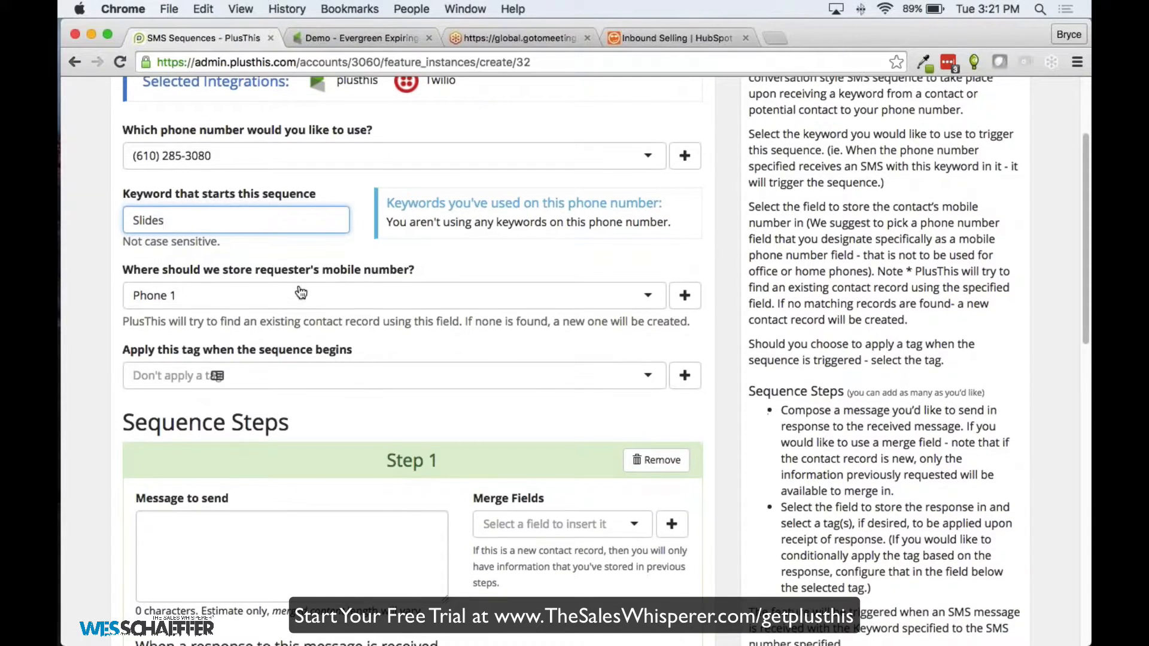
pyautogui.scroll(5, 328, 277)
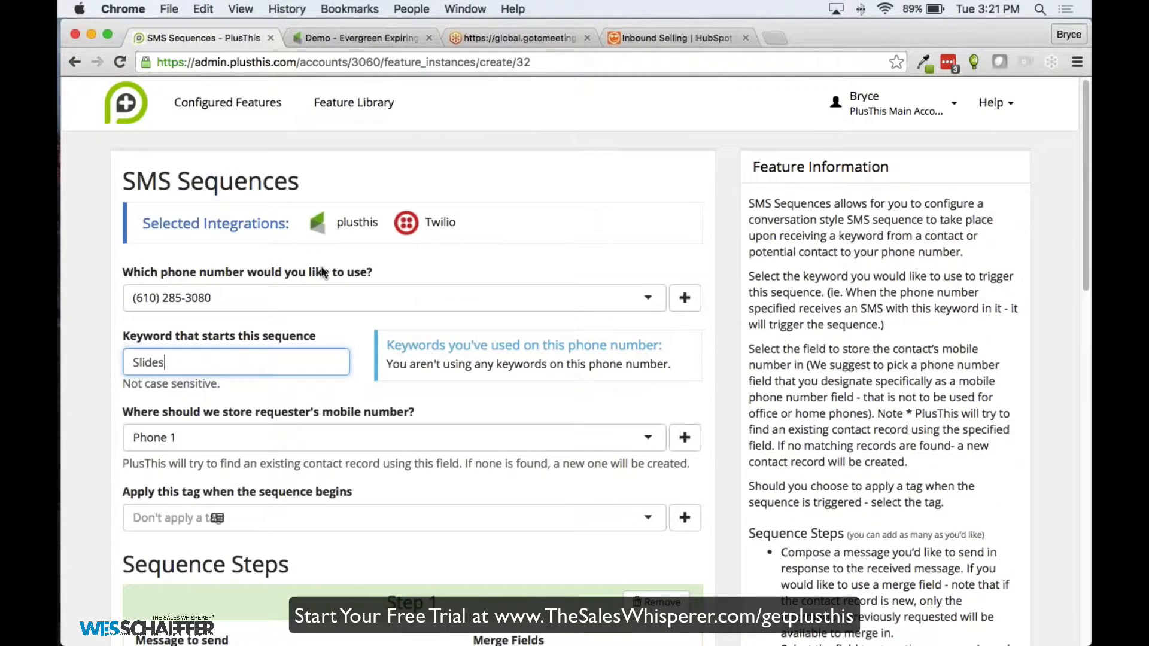
pyautogui.scroll(-5, 322, 272)
pyautogui.scroll(-8, 358, 290)
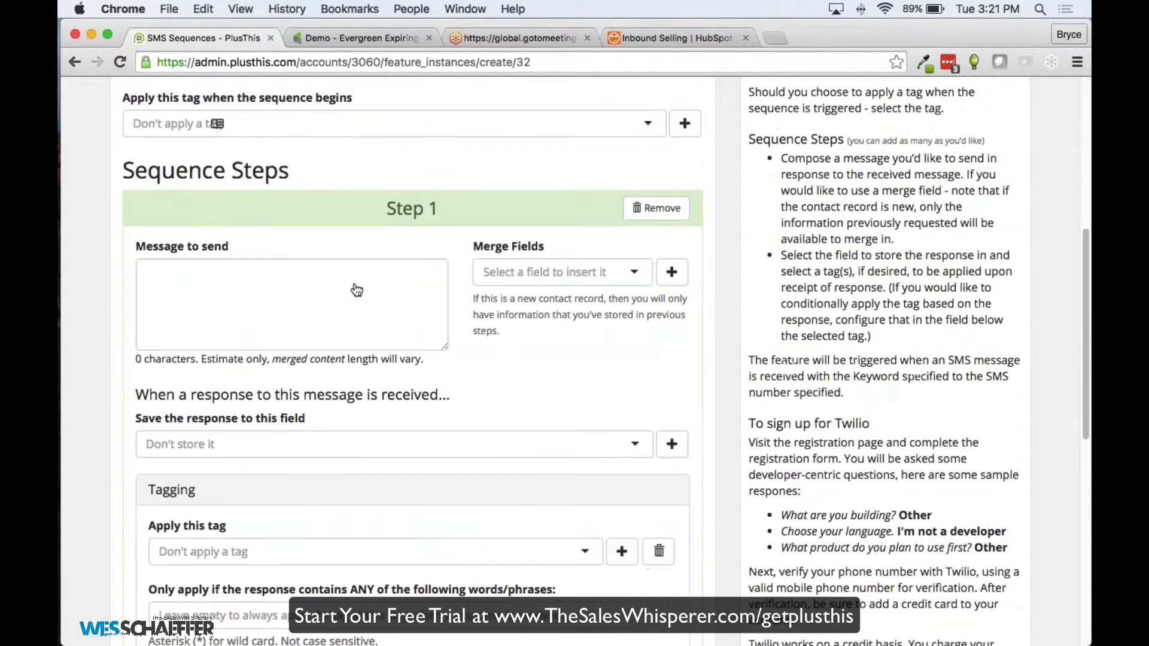
pyautogui.scroll(3, 431, 263)
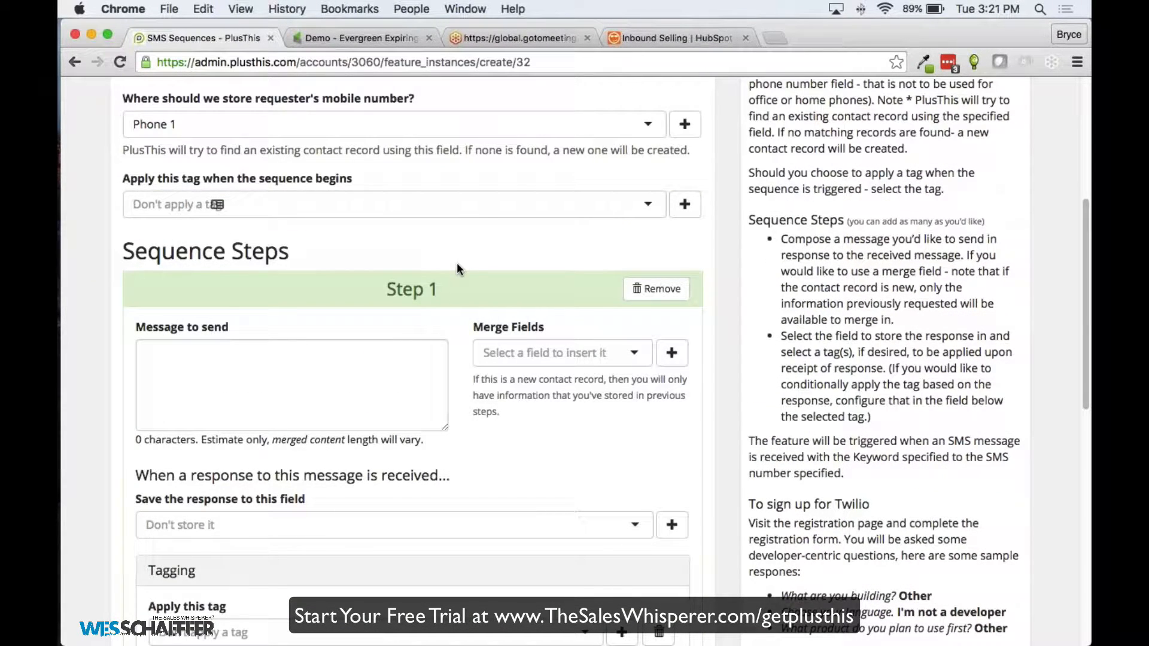
pyautogui.scroll(1, 458, 268)
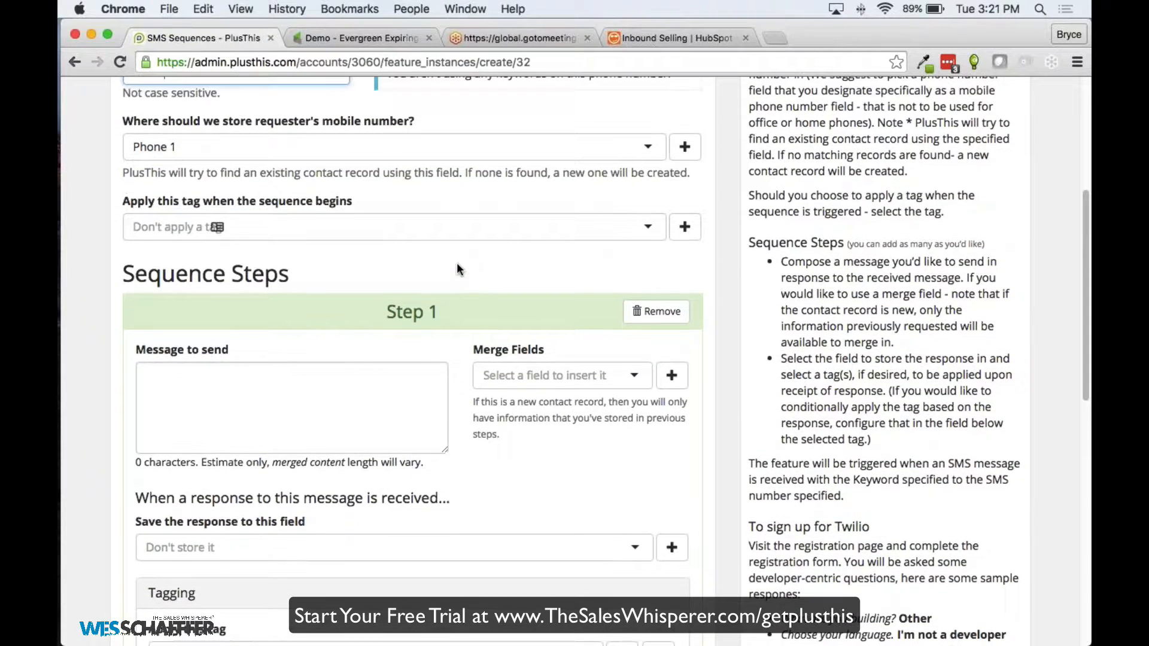
pyautogui.scroll(4, 458, 268)
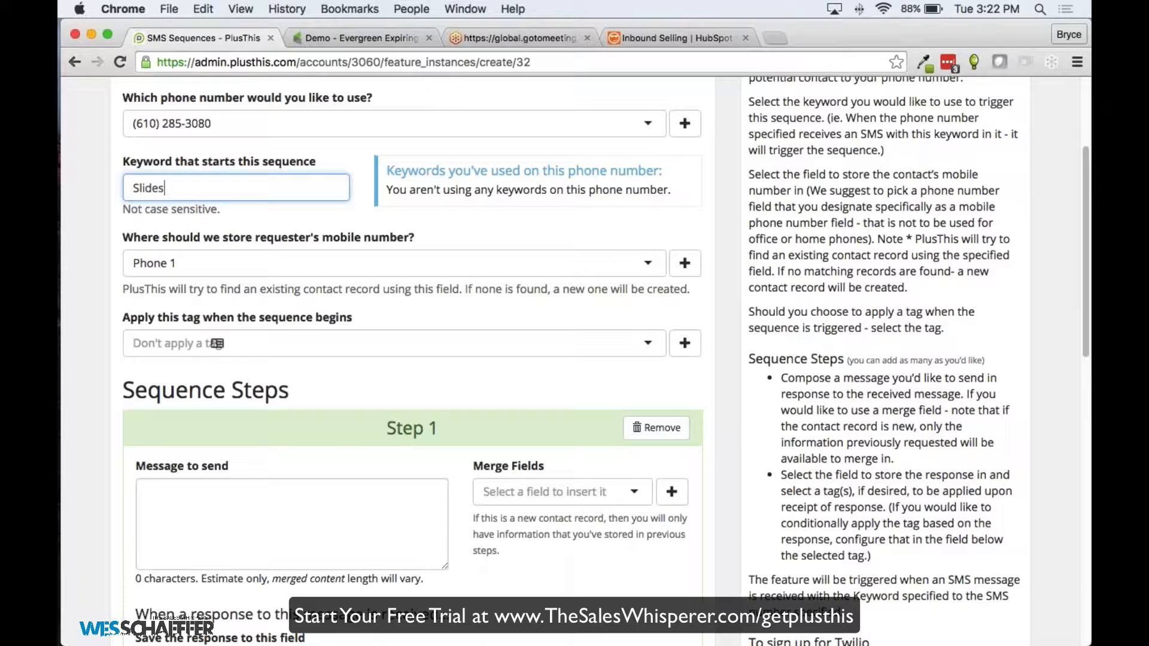
pyautogui.scroll(3, 461, 263)
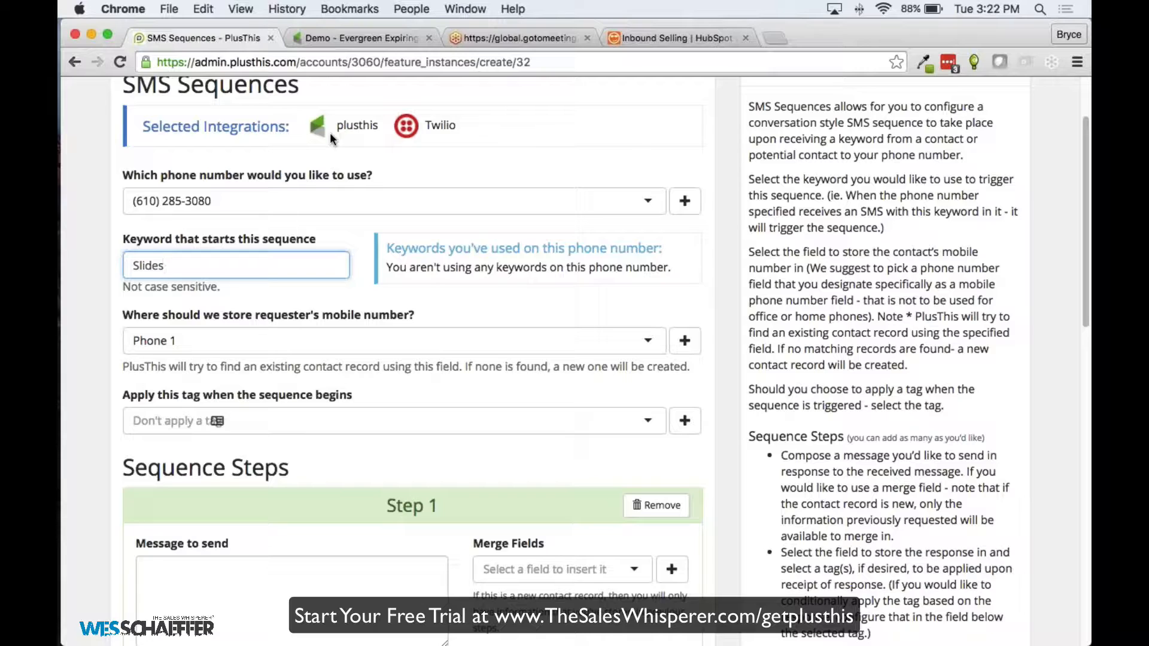
pyautogui.click(688, 202)
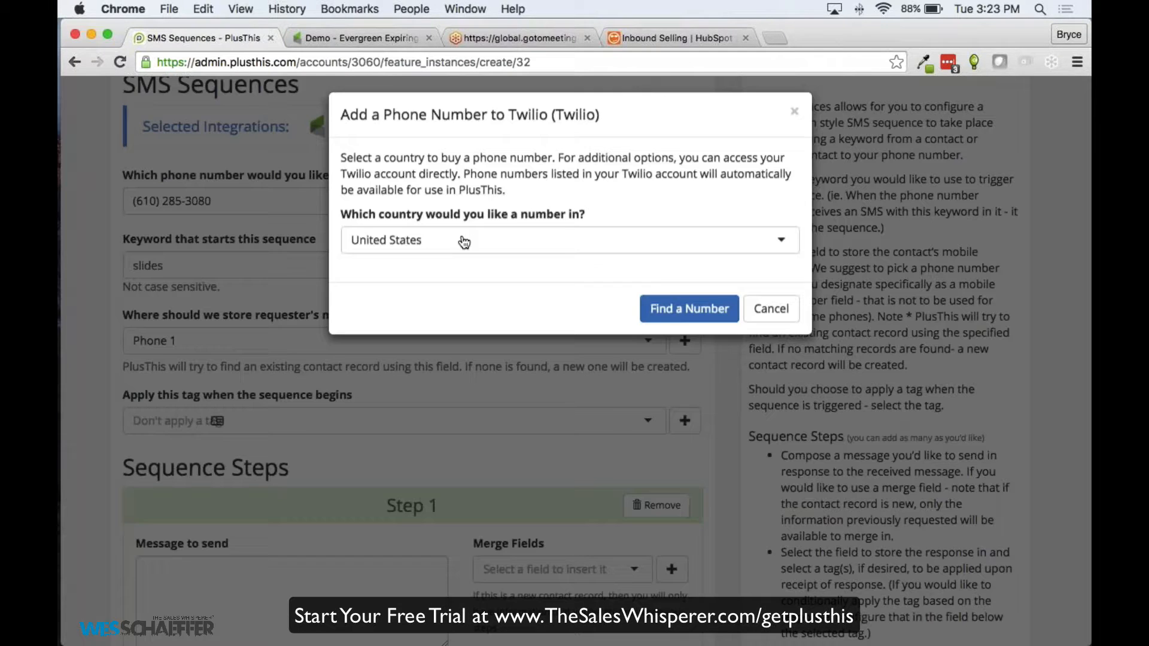
pyautogui.click(455, 247)
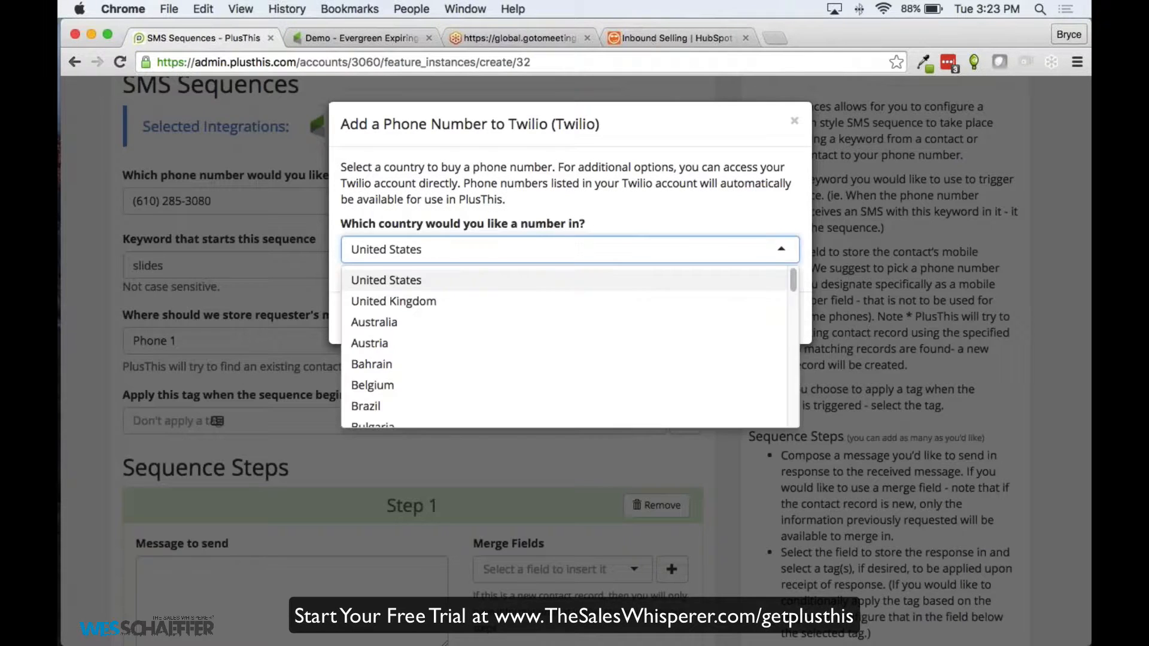
pyautogui.scroll(-2, 405, 305)
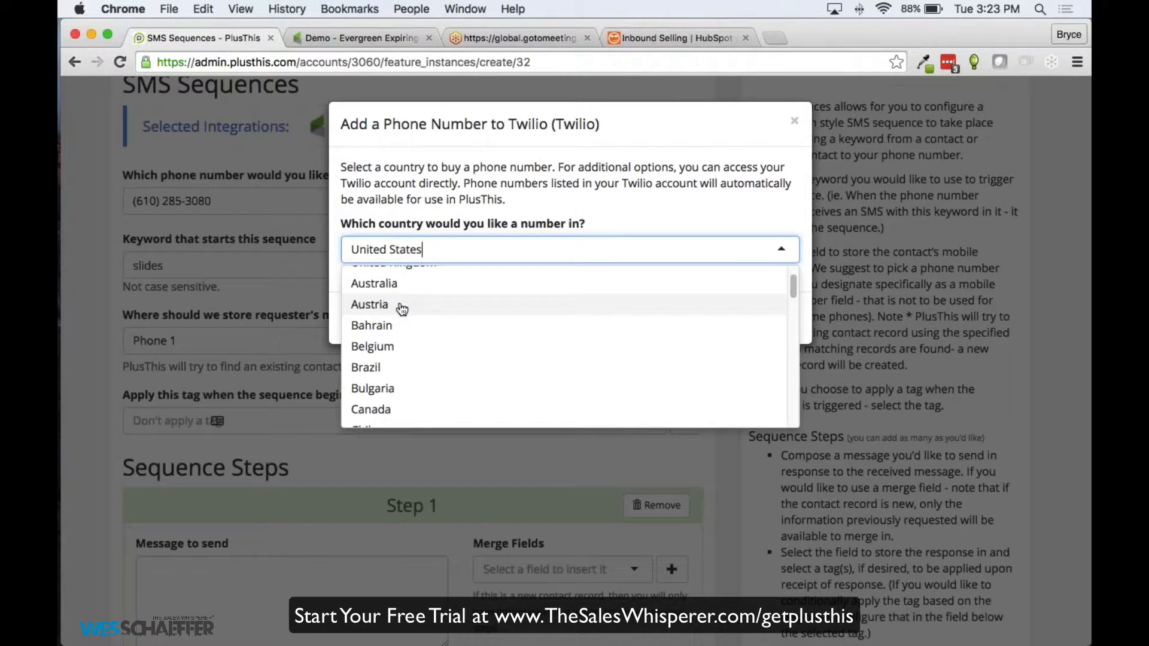
pyautogui.click(397, 305)
pyautogui.click(401, 253)
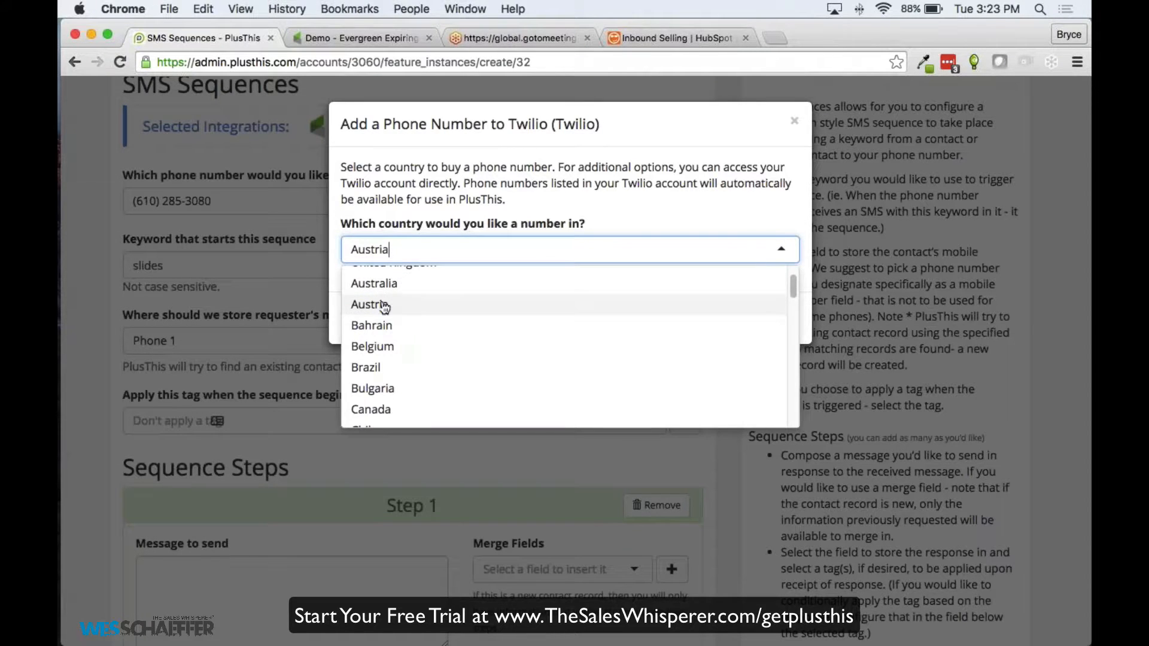
pyautogui.click(383, 286)
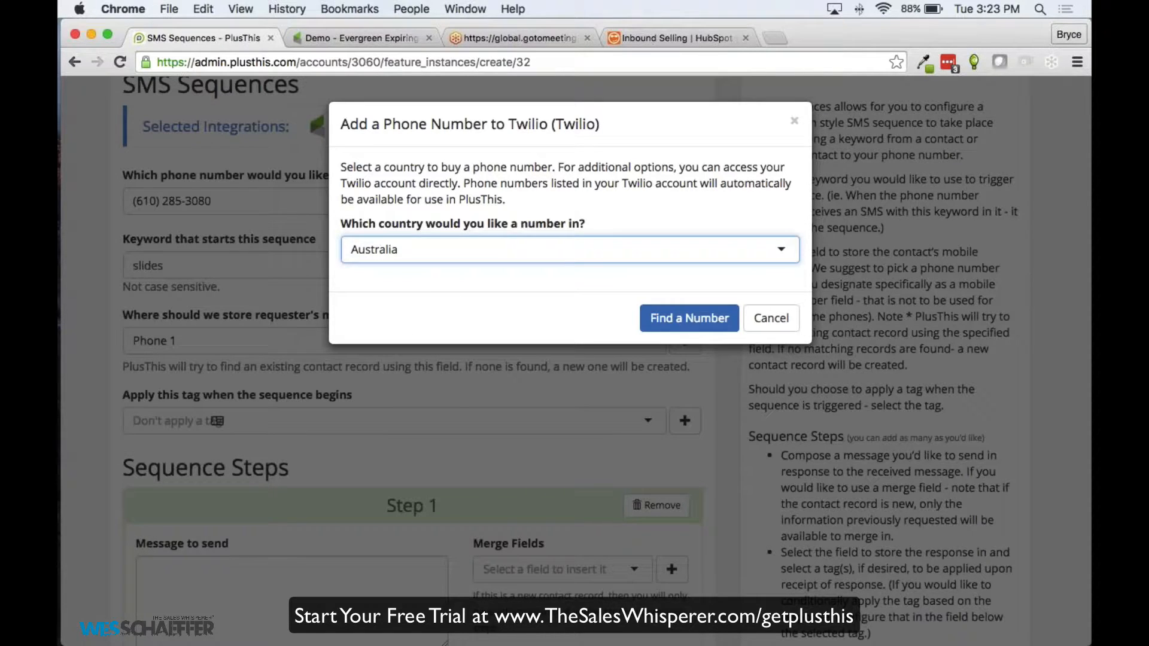
pyautogui.click(688, 317)
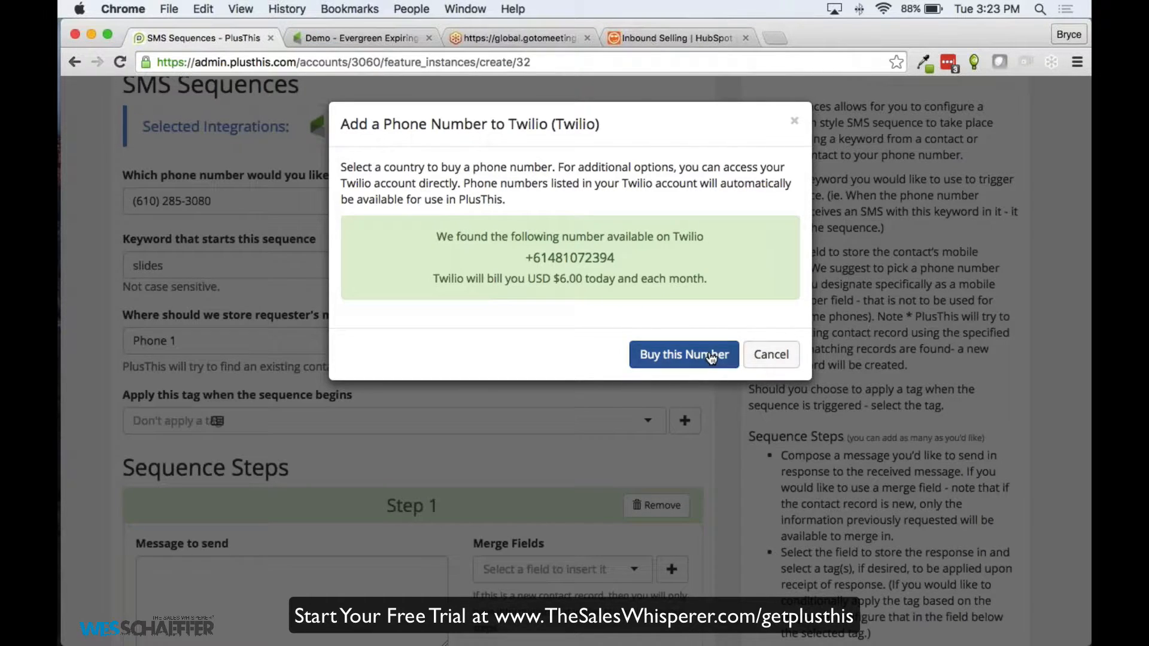
pyautogui.click(794, 121)
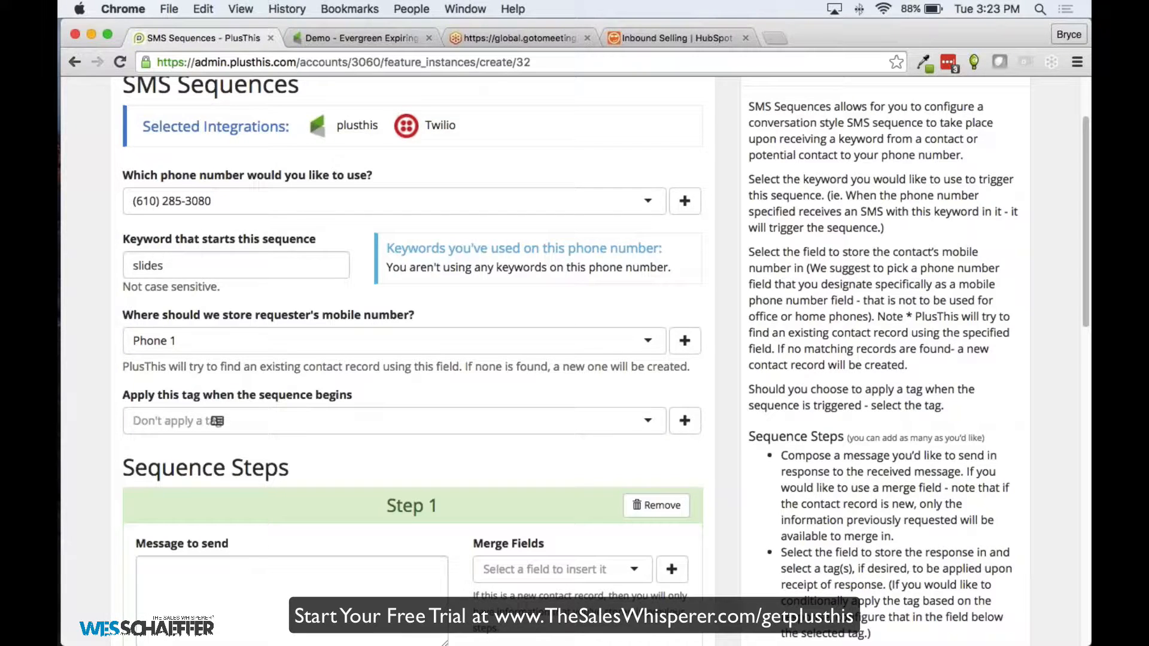
pyautogui.scroll(2, 219, 179)
pyautogui.scroll(2, 218, 178)
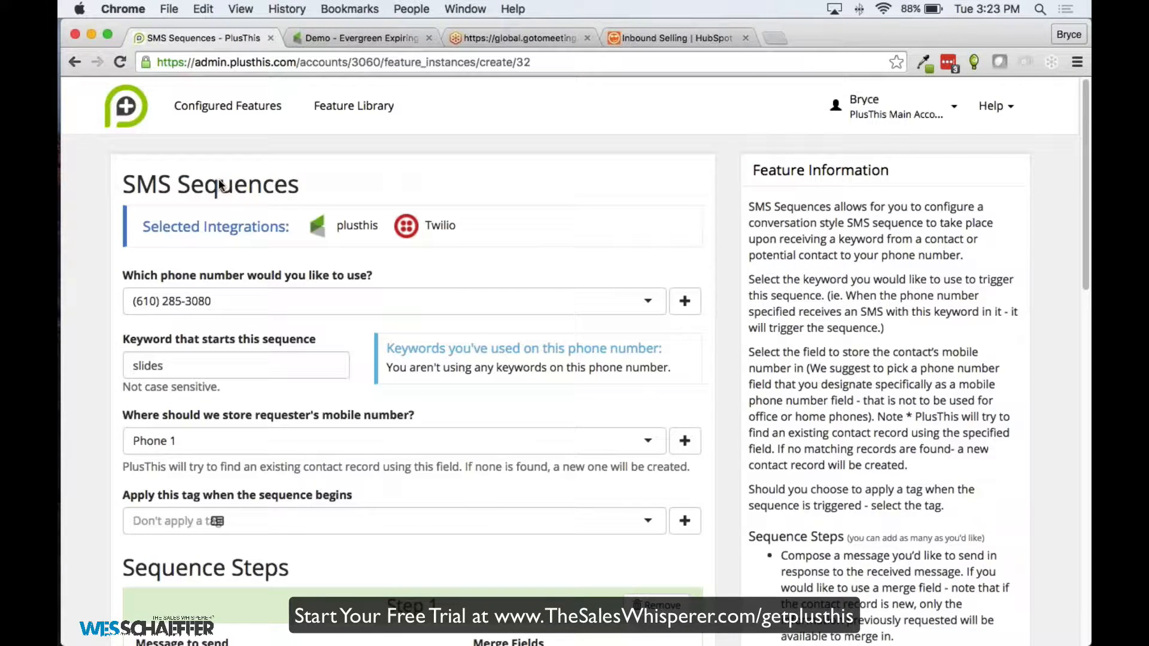
# Scroll the Feature Library to Facebook Audience Triggers and highlight 'Facebook Custom Audiences'
pyautogui.click(318, 108)
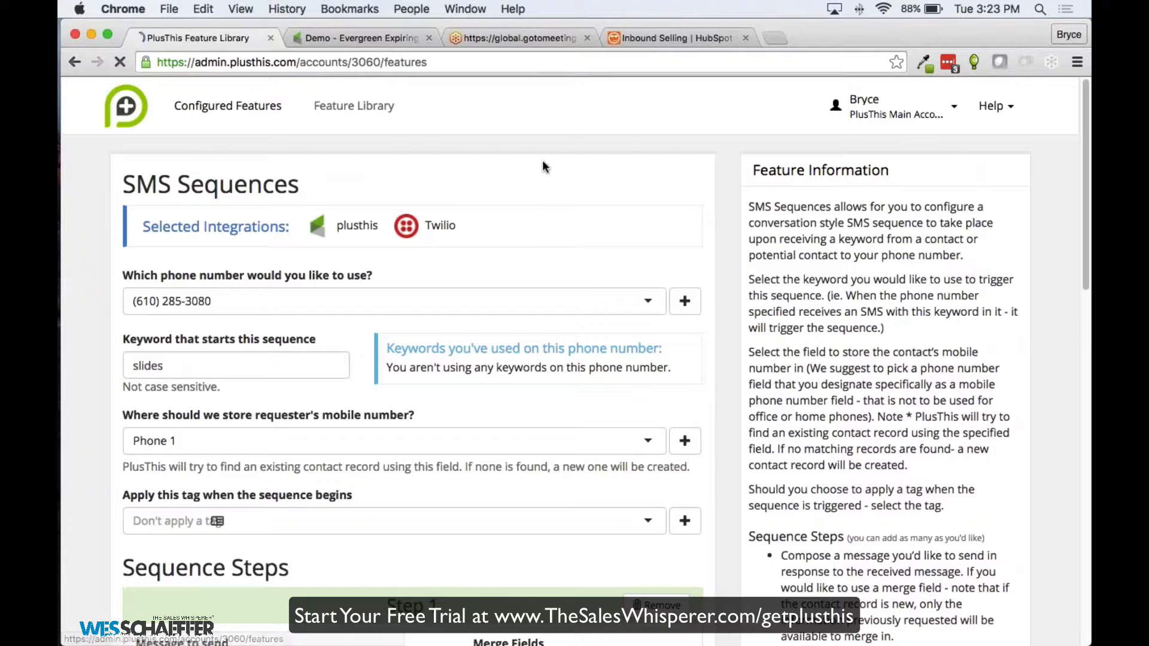
pyautogui.scroll(-5, 281, 305)
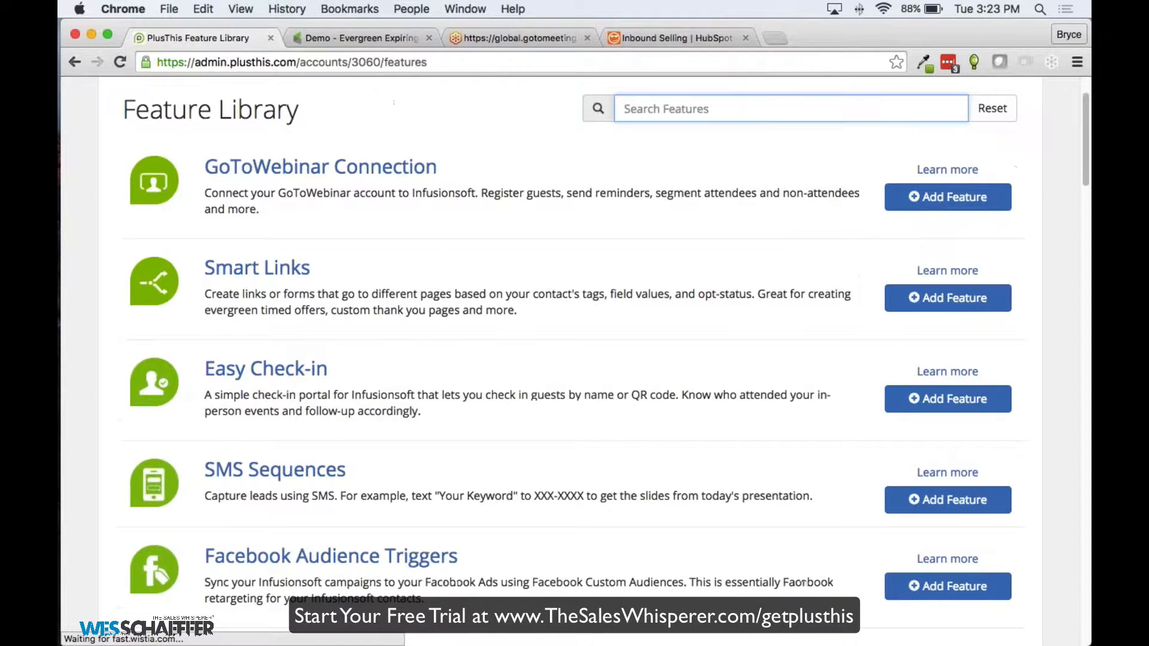
pyautogui.scroll(-5, 379, 307)
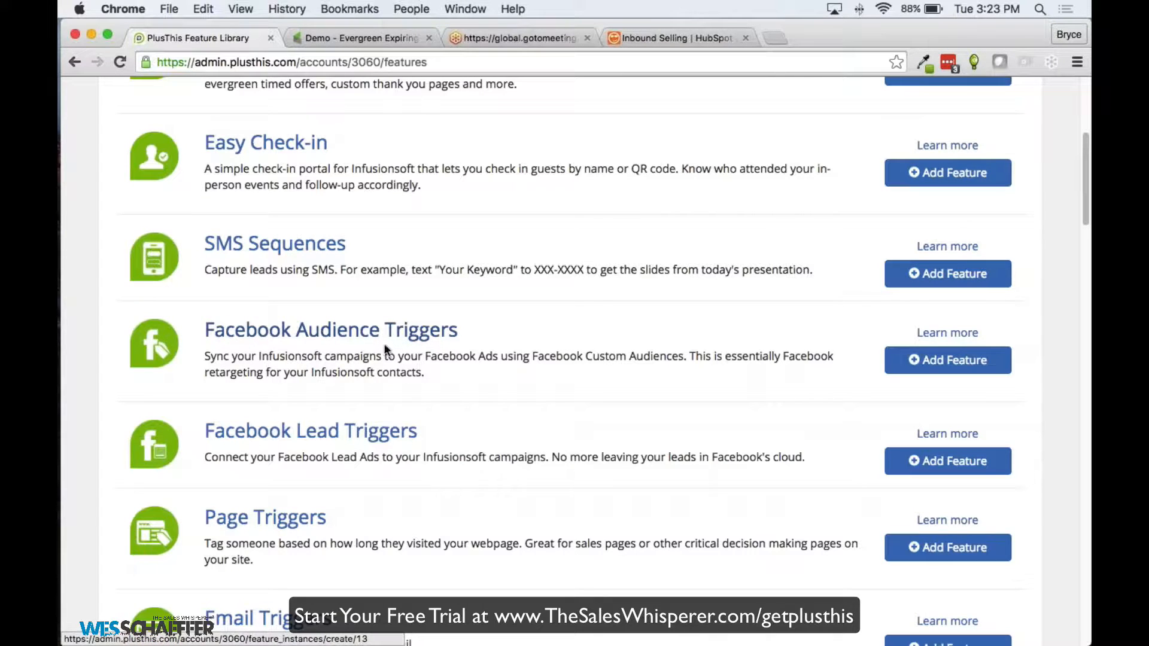
pyautogui.scroll(-3, 416, 316)
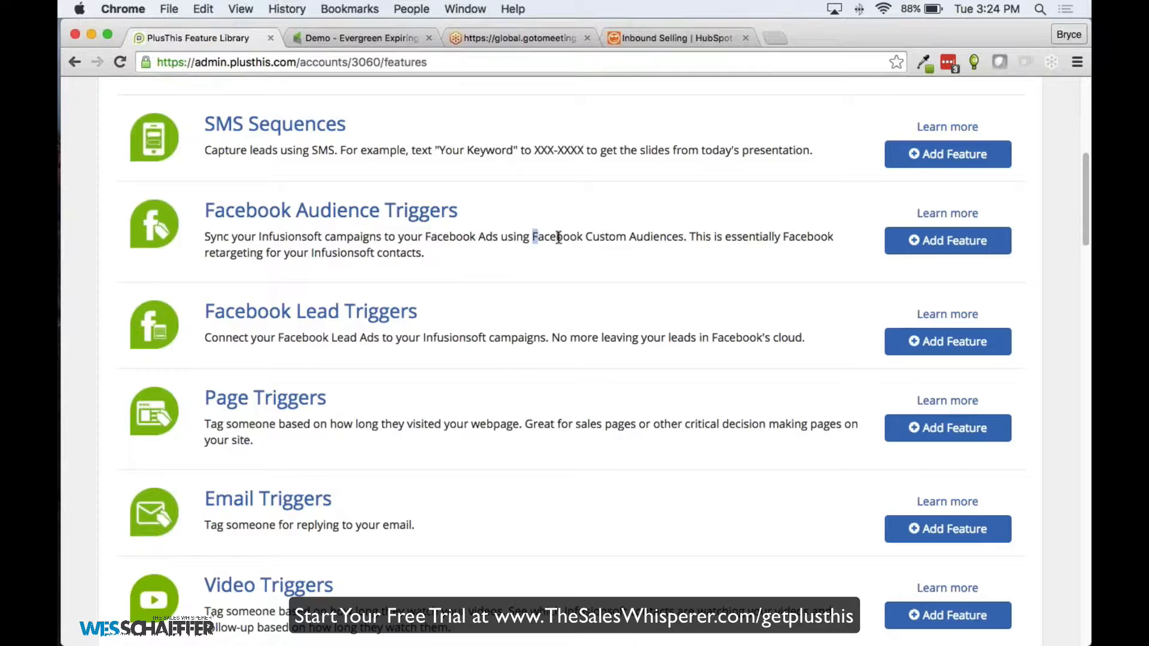
pyautogui.moveTo(533, 237); pyautogui.dragTo(683, 239)
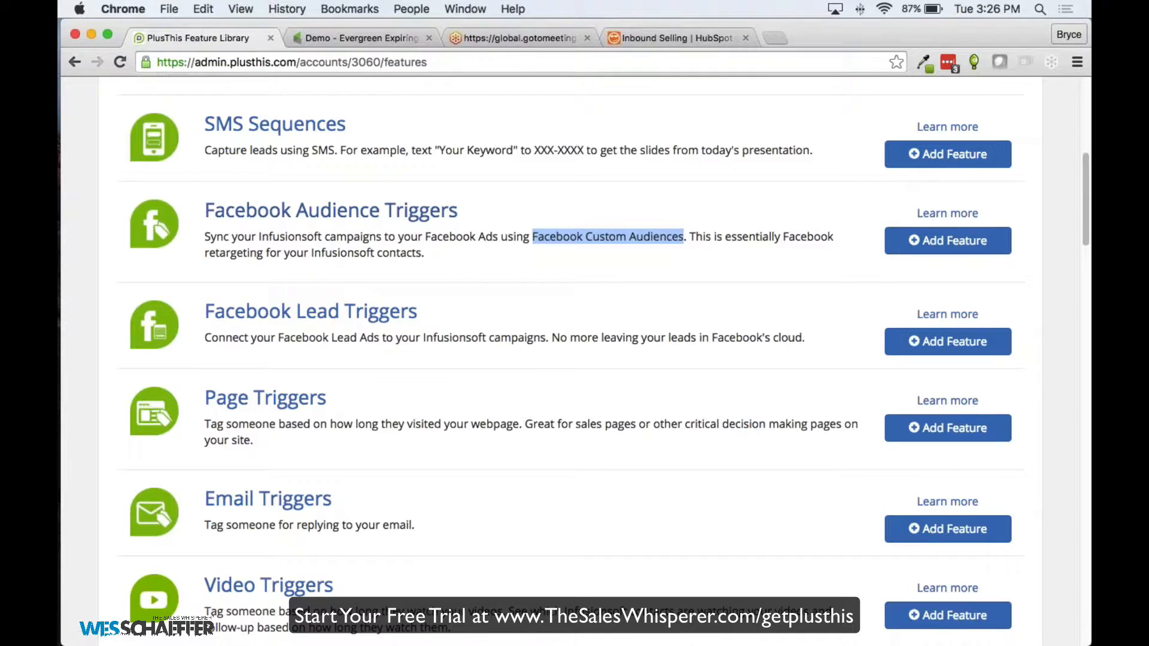
# Start a Facebook Audience Triggers feature using the PlusThis ad account
pyautogui.click(377, 216)
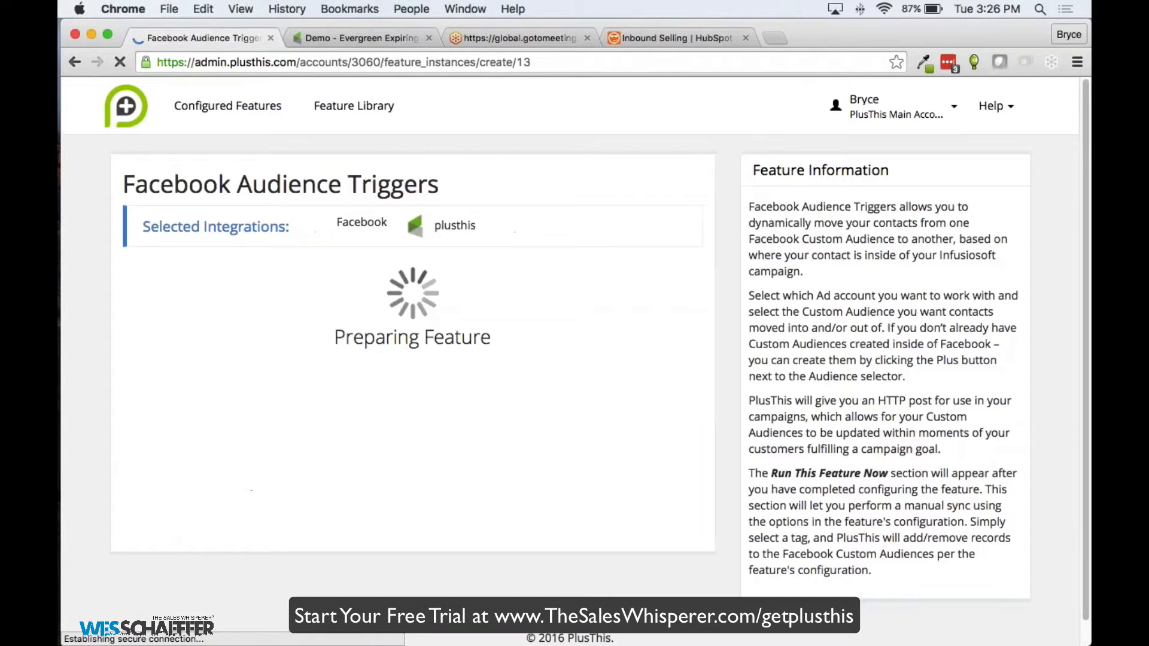
pyautogui.click(256, 301)
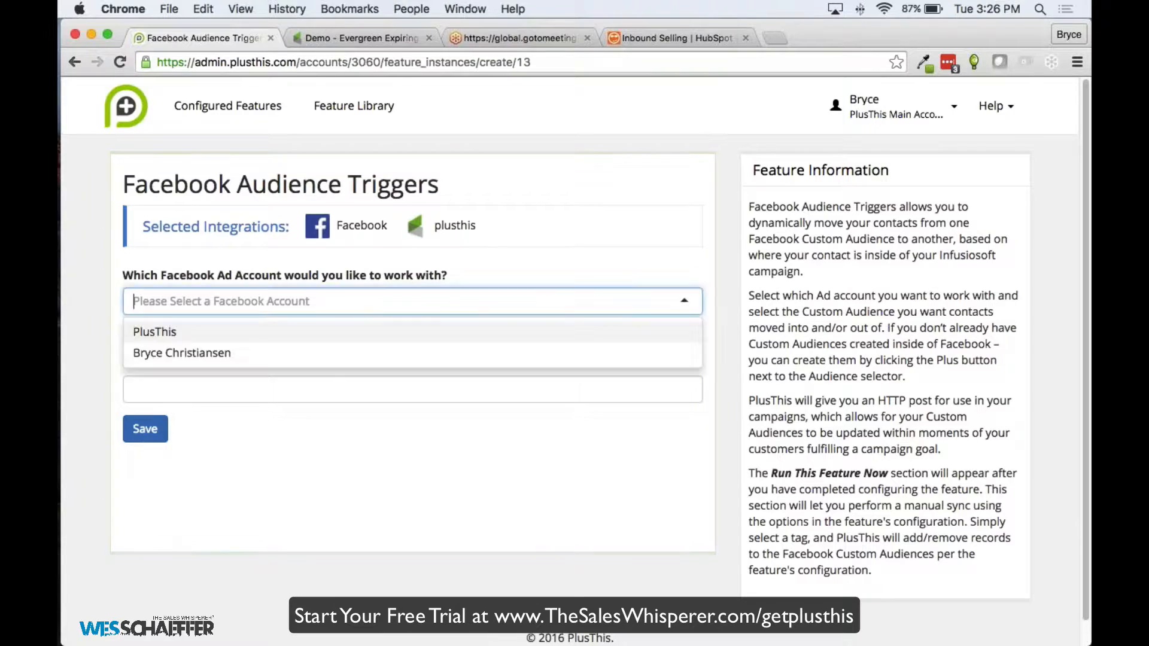
pyautogui.click(257, 328)
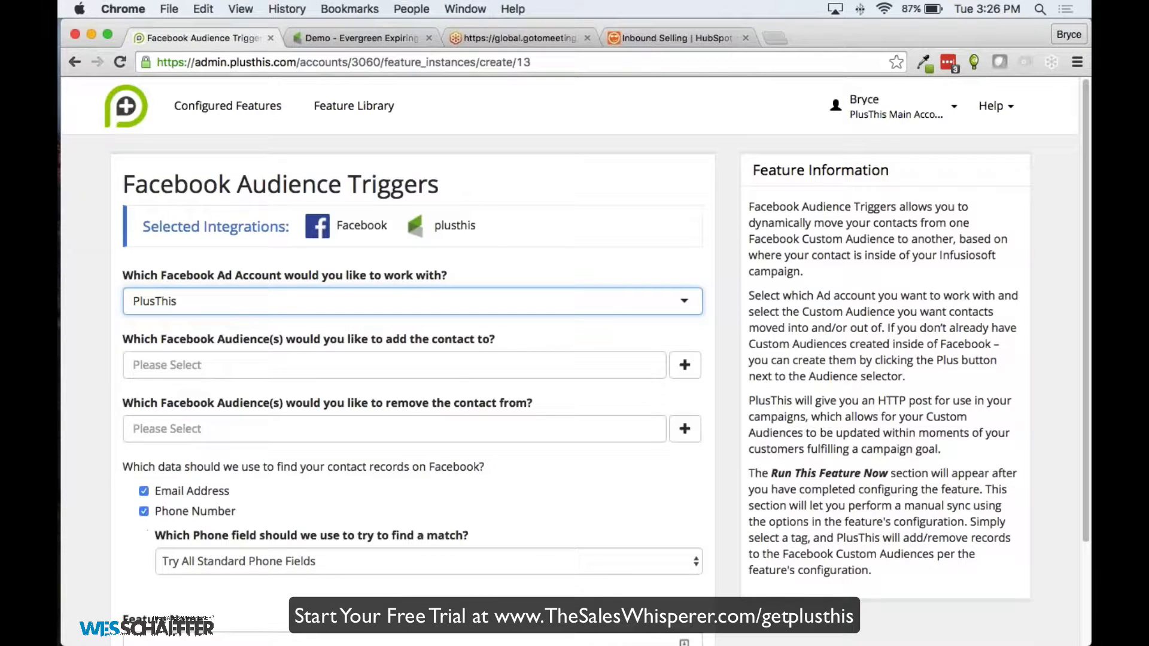
pyautogui.scroll(-1, 108, 308)
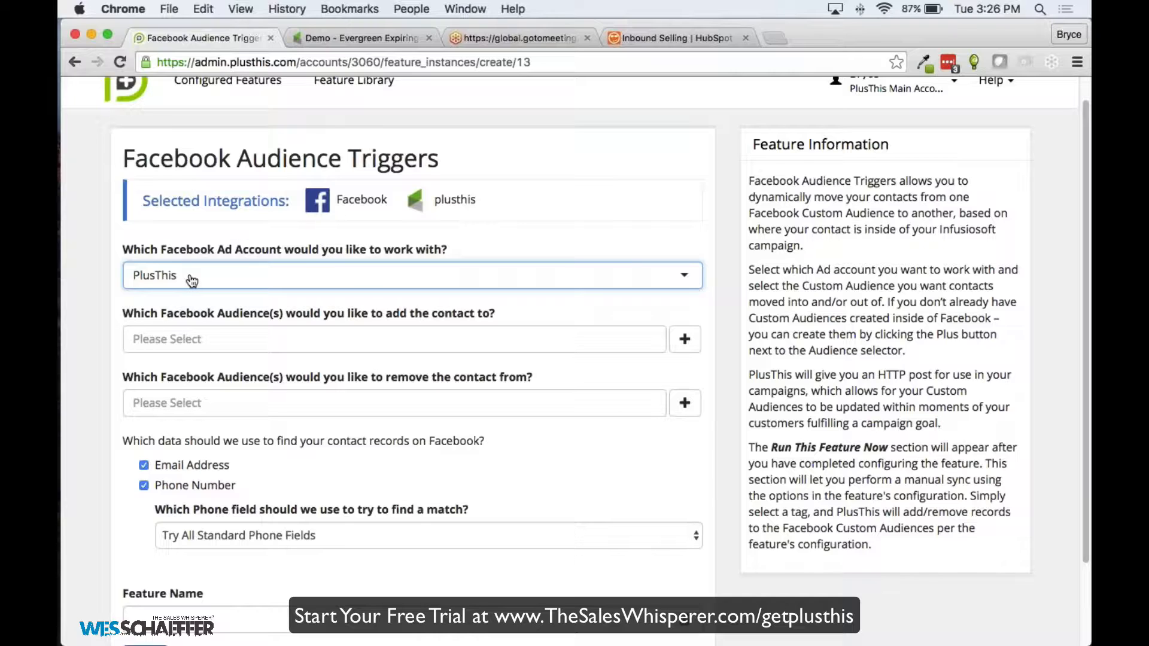
# Set the add-to audience to SixthDivision_MayWebinar_Academy_FollowUp by searching 'Webin'
pyautogui.click(211, 336)
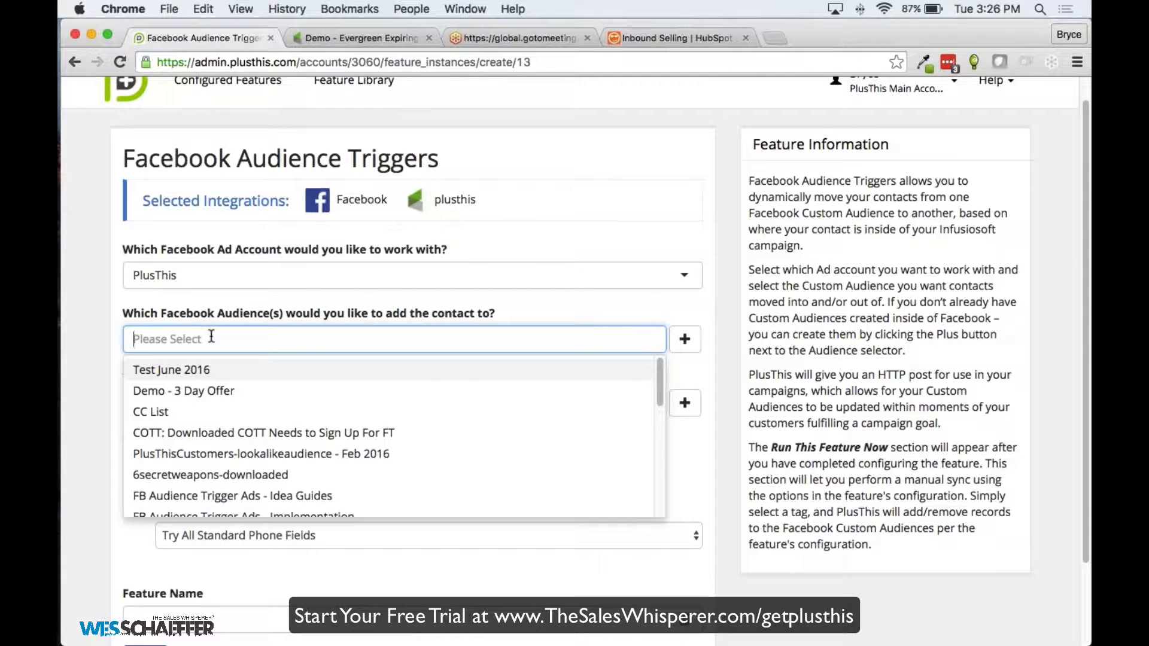
pyautogui.write('Webi')
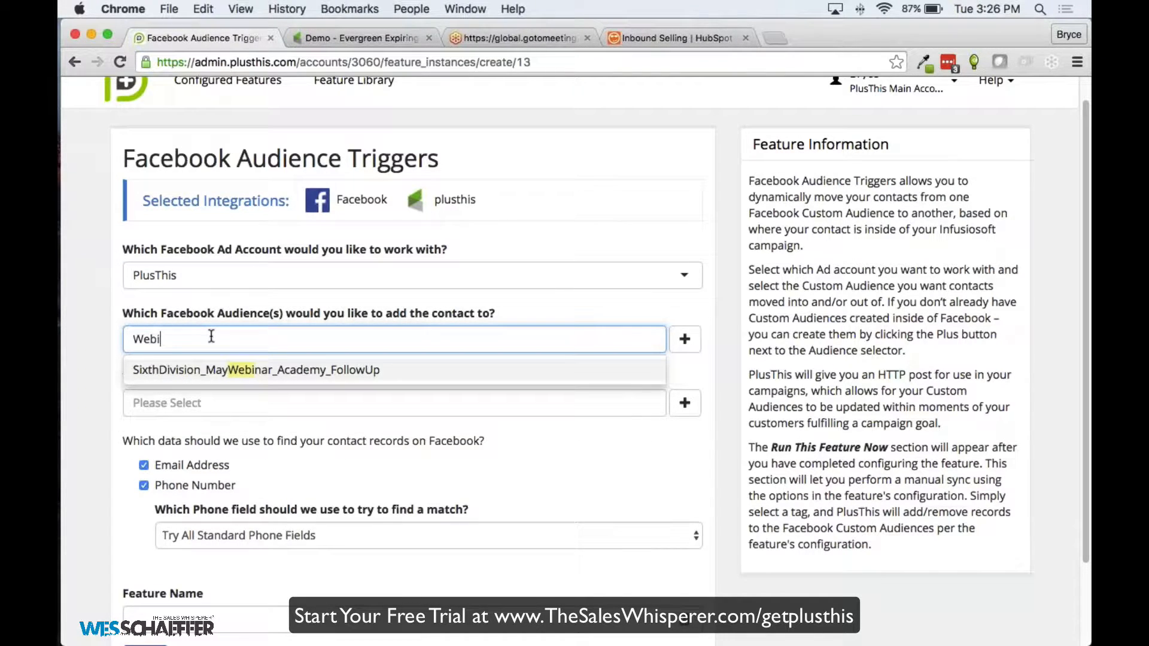
pyautogui.write('n')
pyautogui.press('Return')
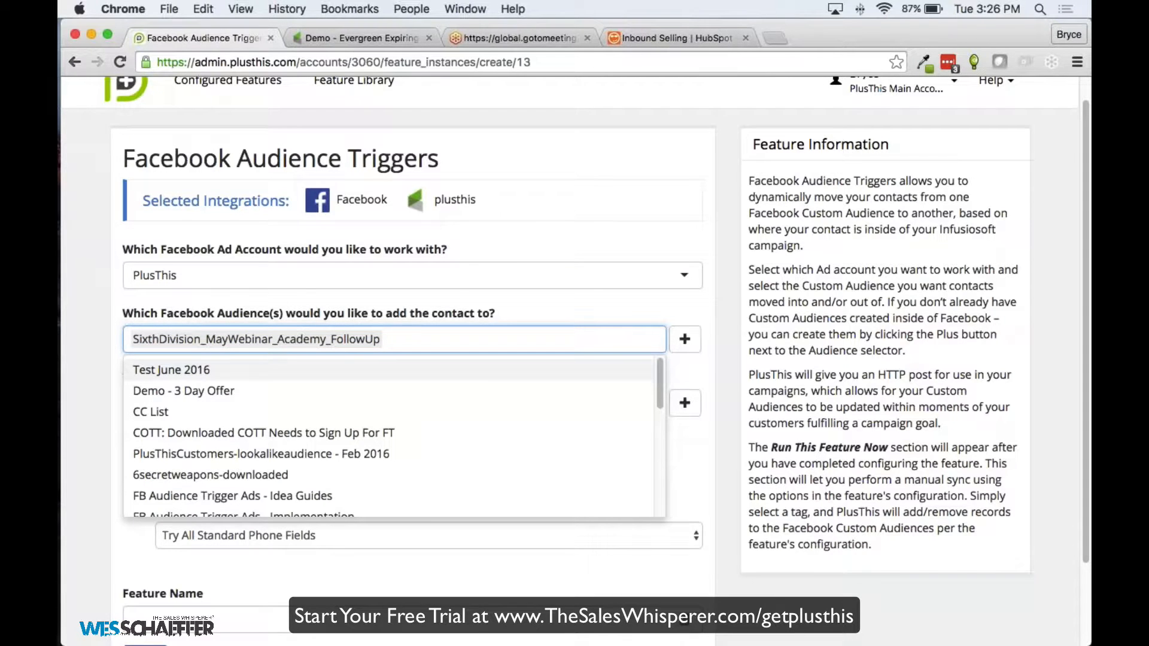
pyautogui.press('Tab')
# Create a new custom audience named 'Webinar Custom Audience Prospects Demo'
pyautogui.press('Return')
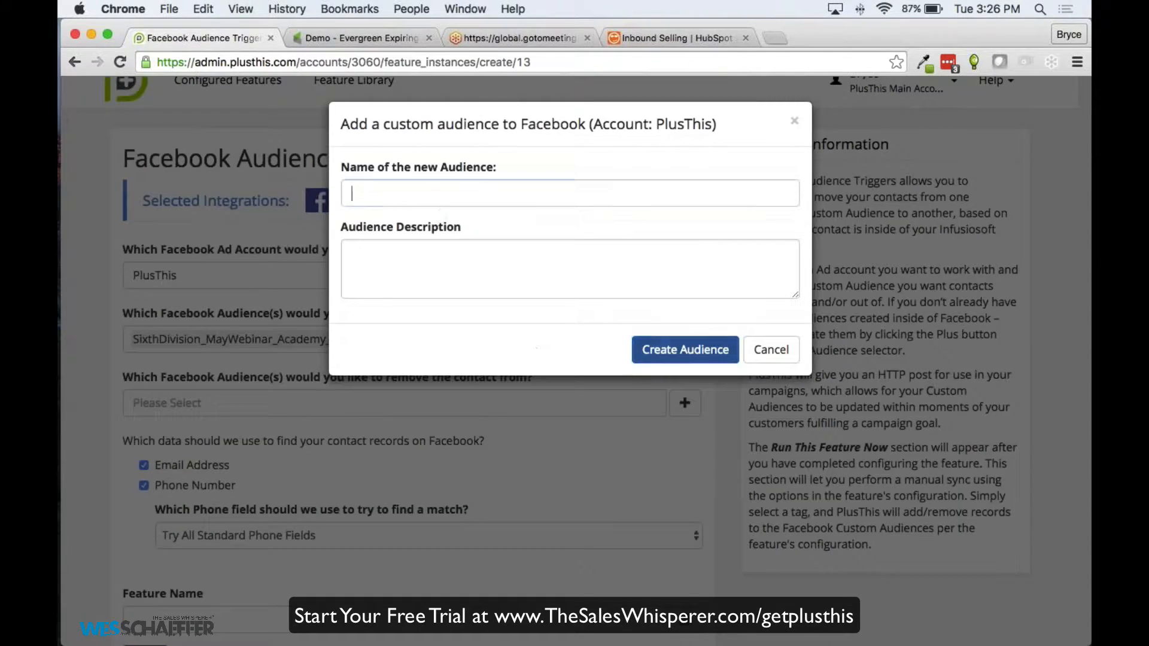
pyautogui.write('Webinar ')
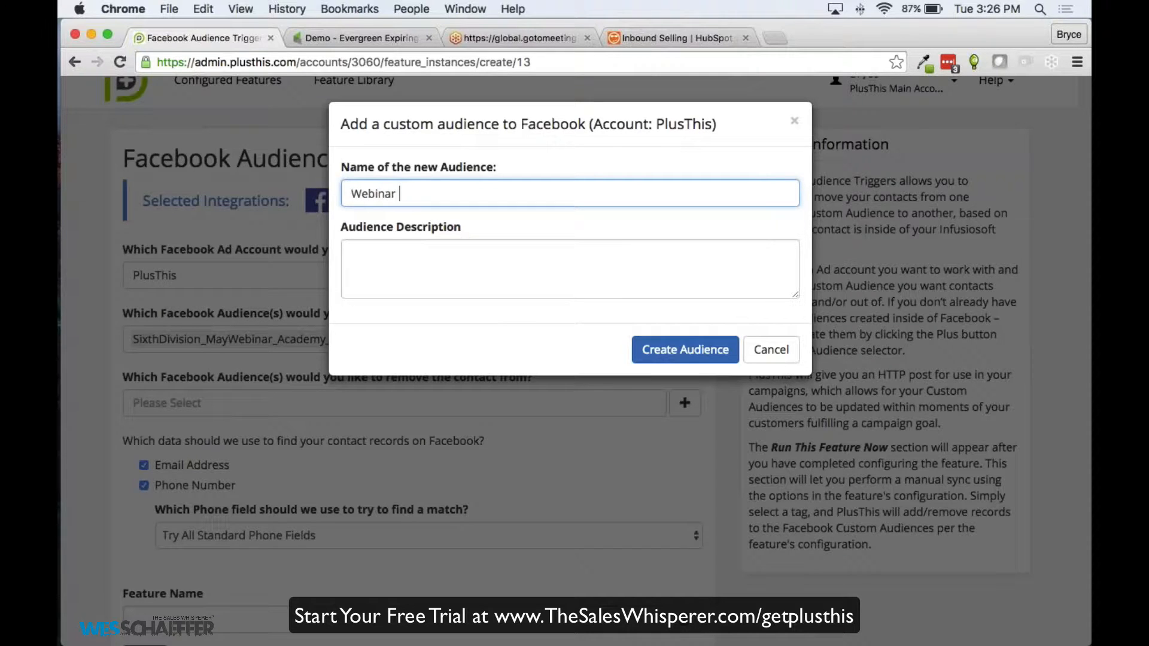
pyautogui.write('Custom Audienc')
pyautogui.press('BackSpace')
pyautogui.write('nce Prospect')
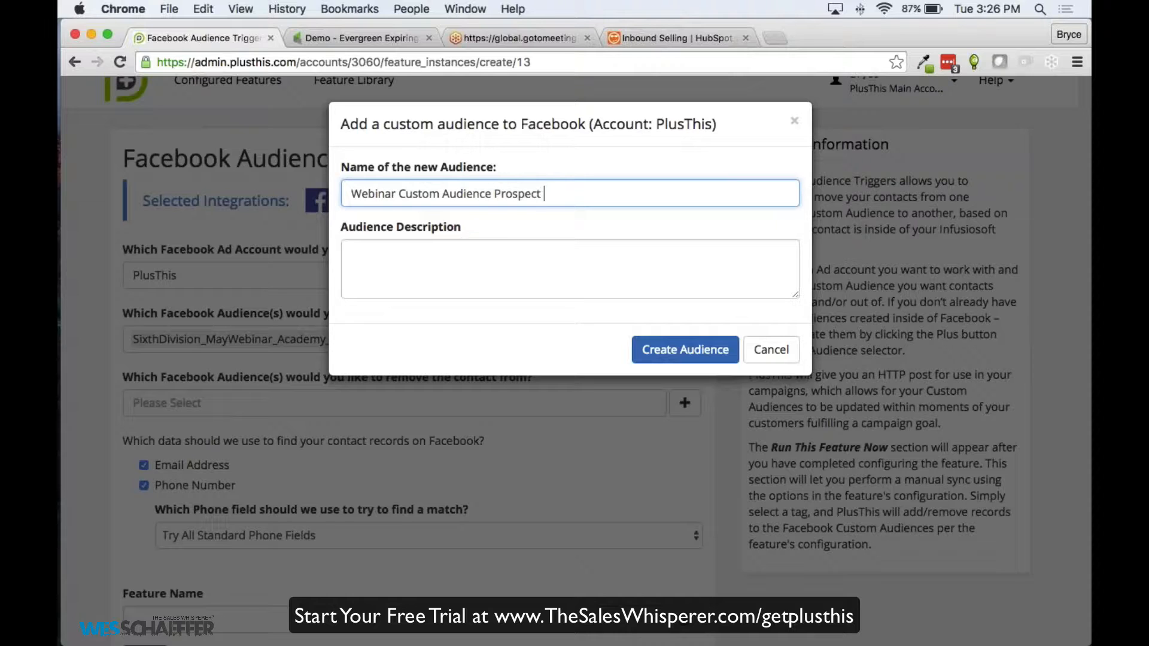
pyautogui.press('BackSpace')
pyautogui.write('s Demo')
pyautogui.click(685, 350)
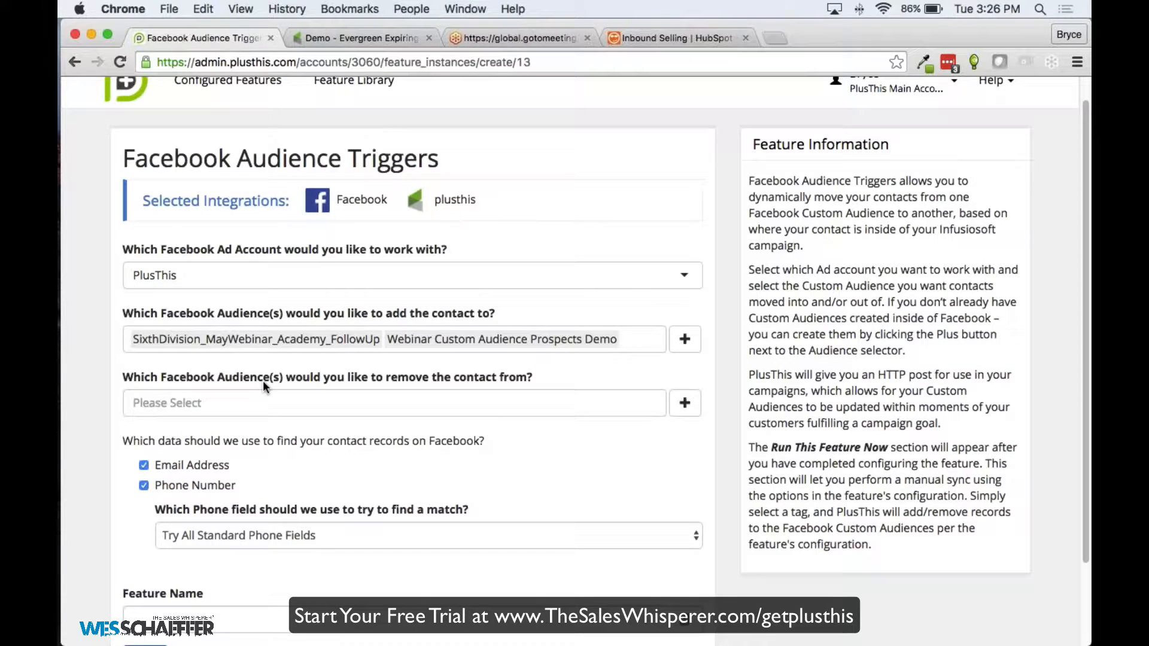
# Remove SixthDivision_MayWebinar_Academy_FollowUp from the add-to audiences, leaving only the new audience
pyautogui.click(369, 342)
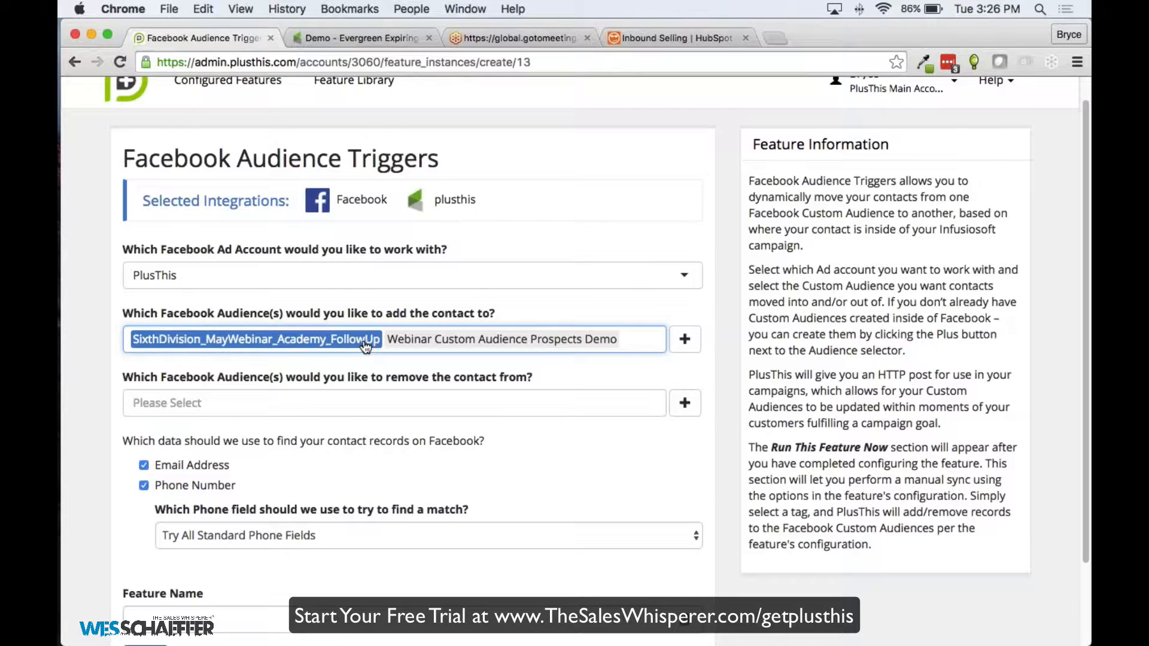
pyautogui.click(366, 346)
pyautogui.click(532, 306)
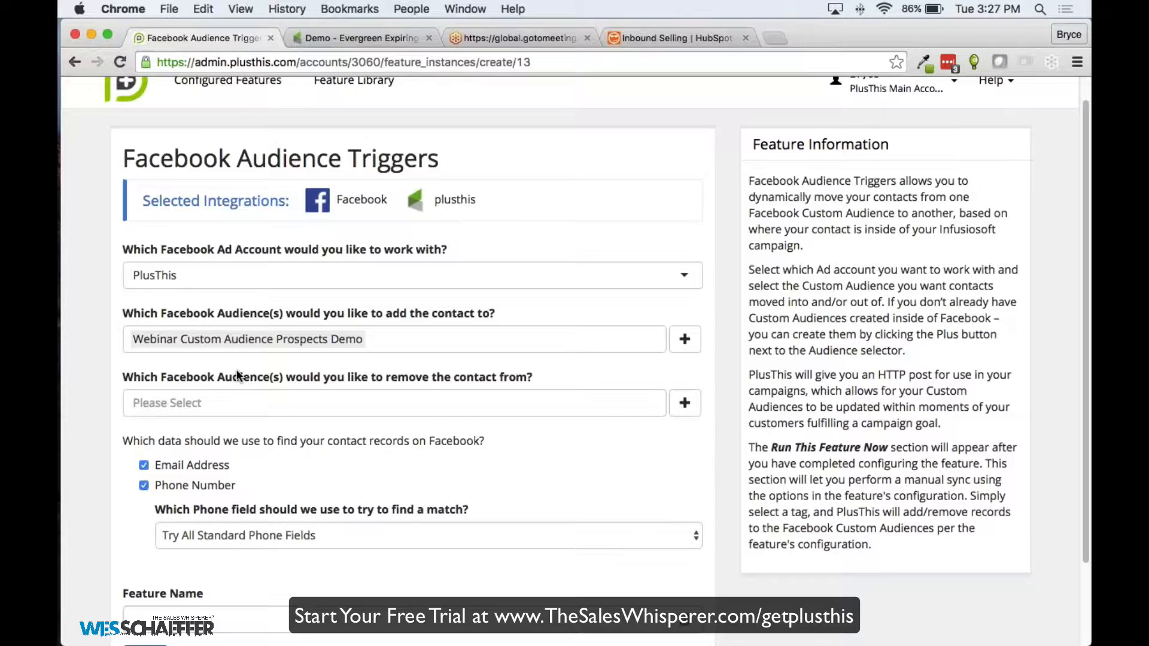
pyautogui.click(374, 339)
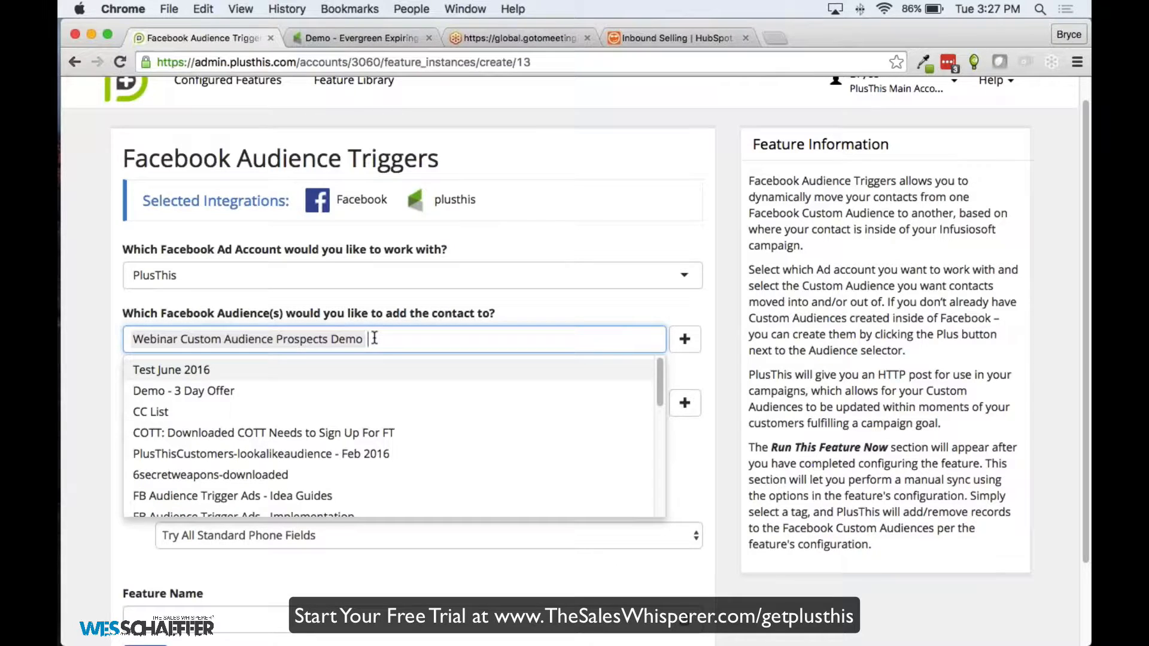
pyautogui.click(105, 301)
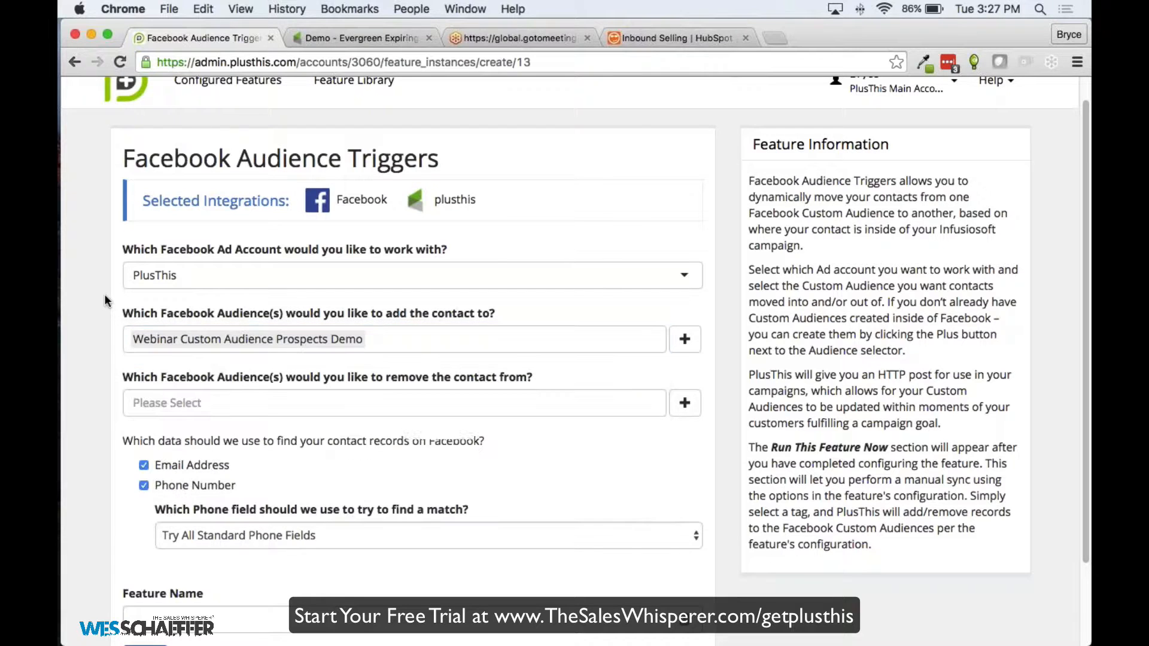
# Back out of the Infusionsoft email editor and create a campaign named 'Webinar Demo'
pyautogui.click(360, 38)
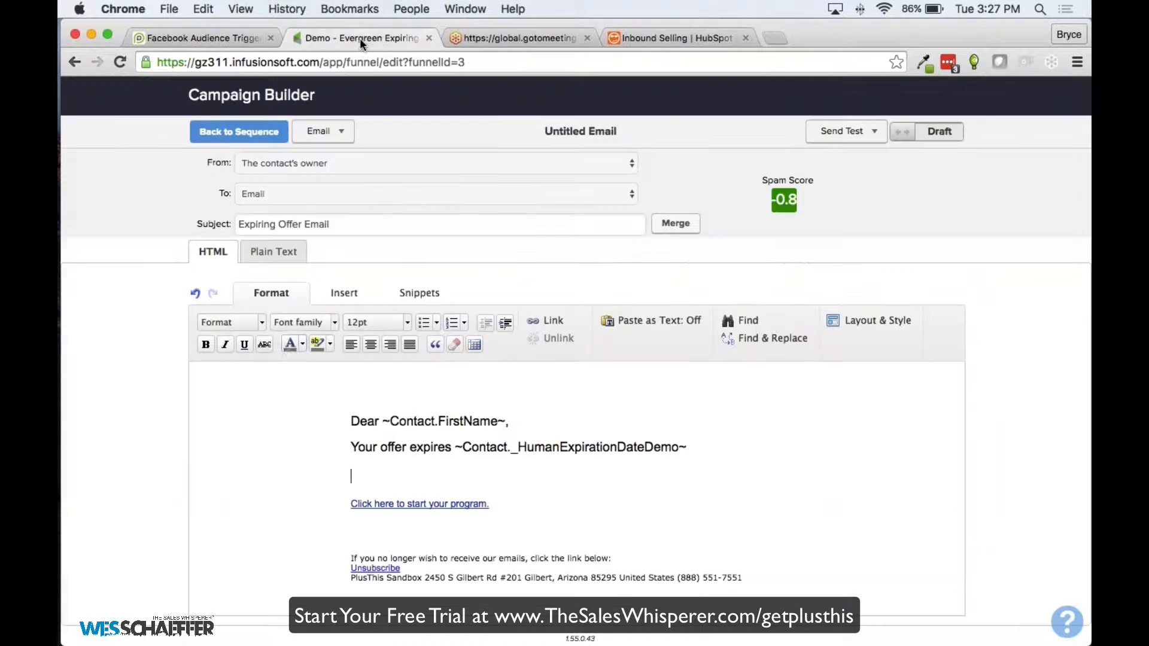
pyautogui.click(241, 135)
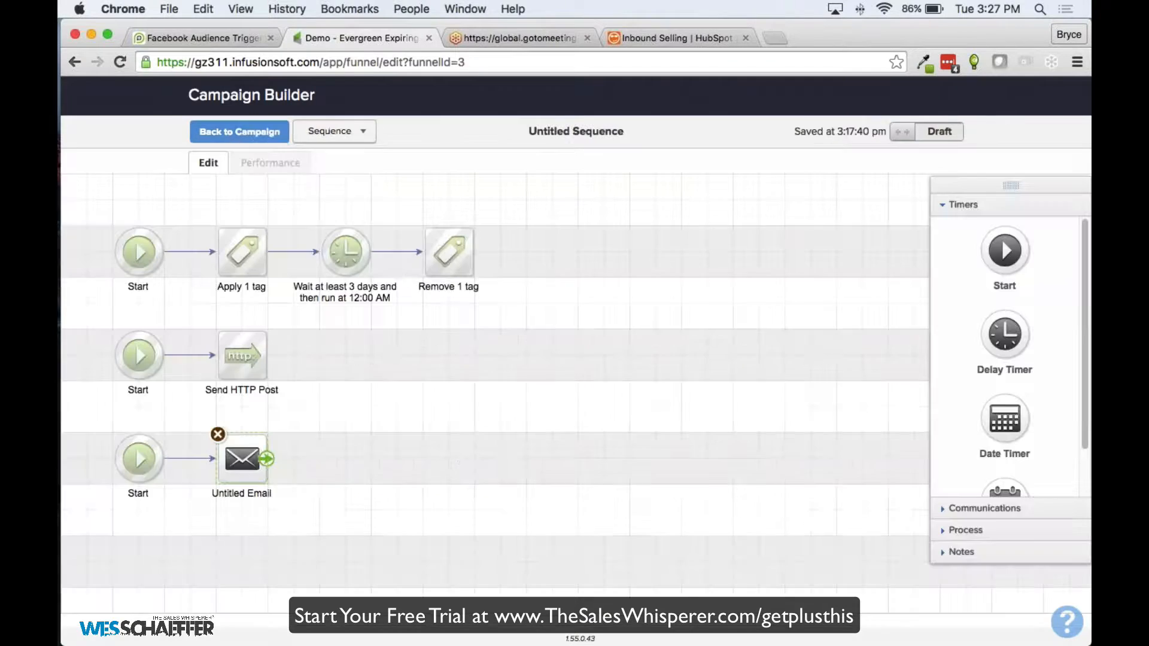
pyautogui.click(242, 134)
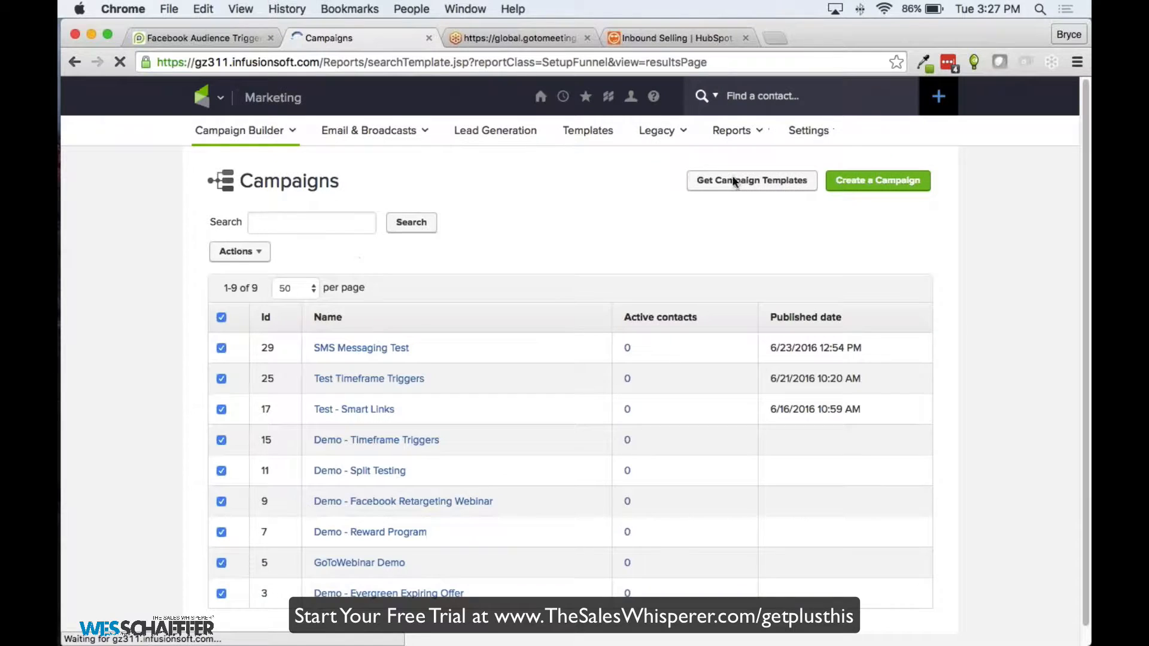
pyautogui.click(877, 180)
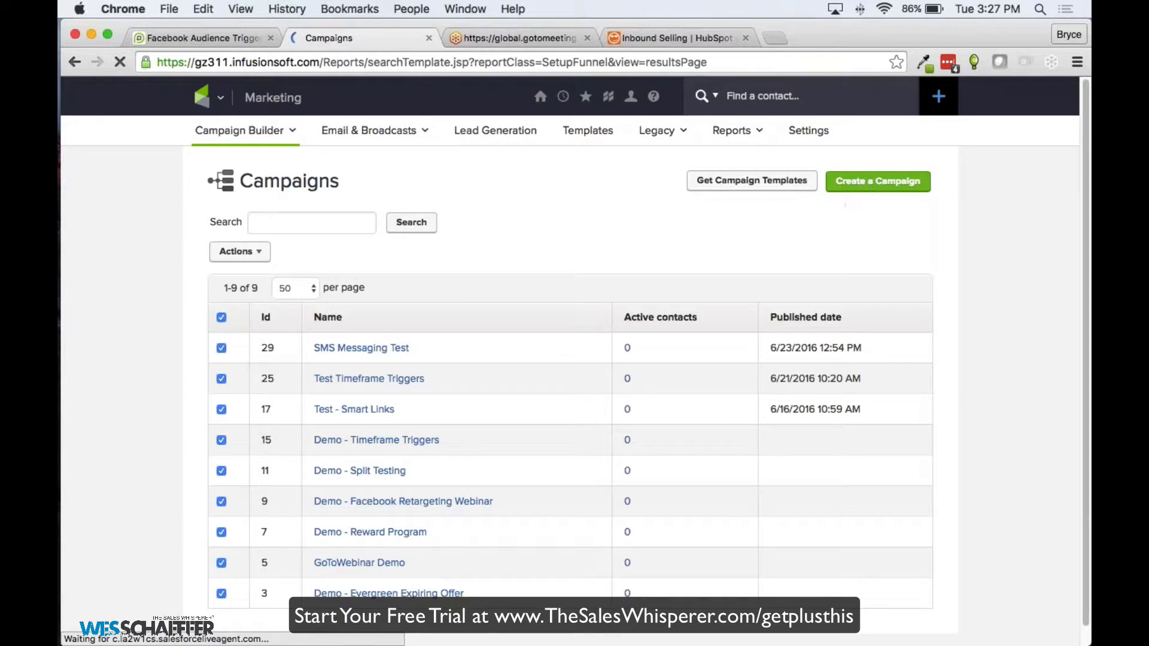
pyautogui.write('Webinar')
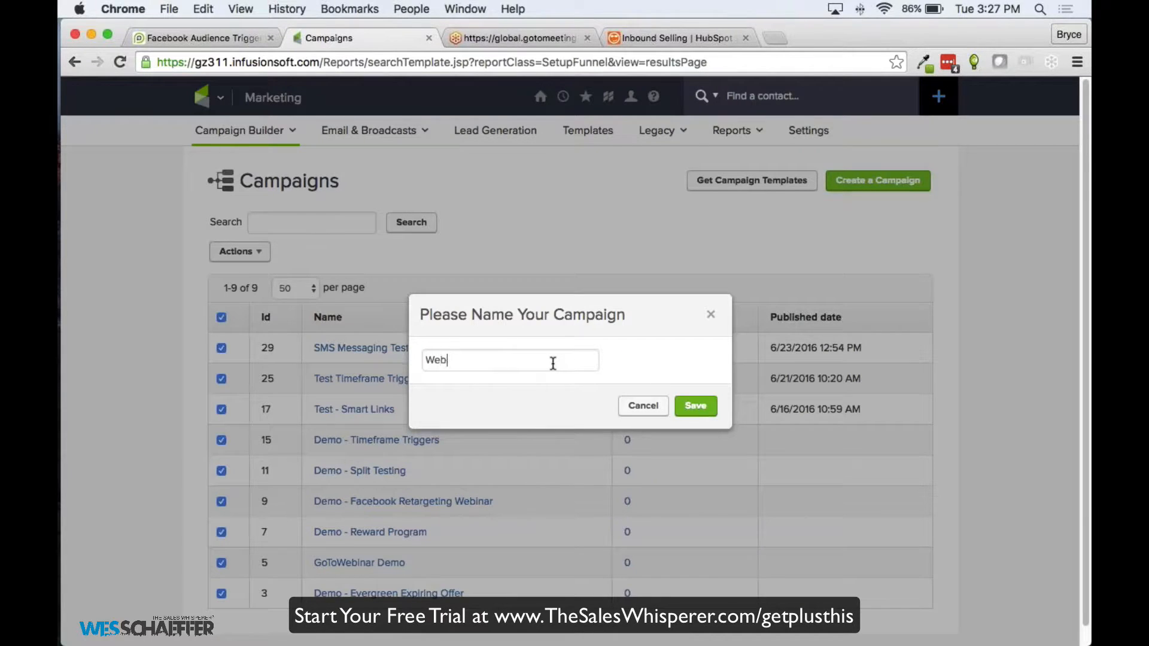
pyautogui.write(' Demo')
pyautogui.click(691, 404)
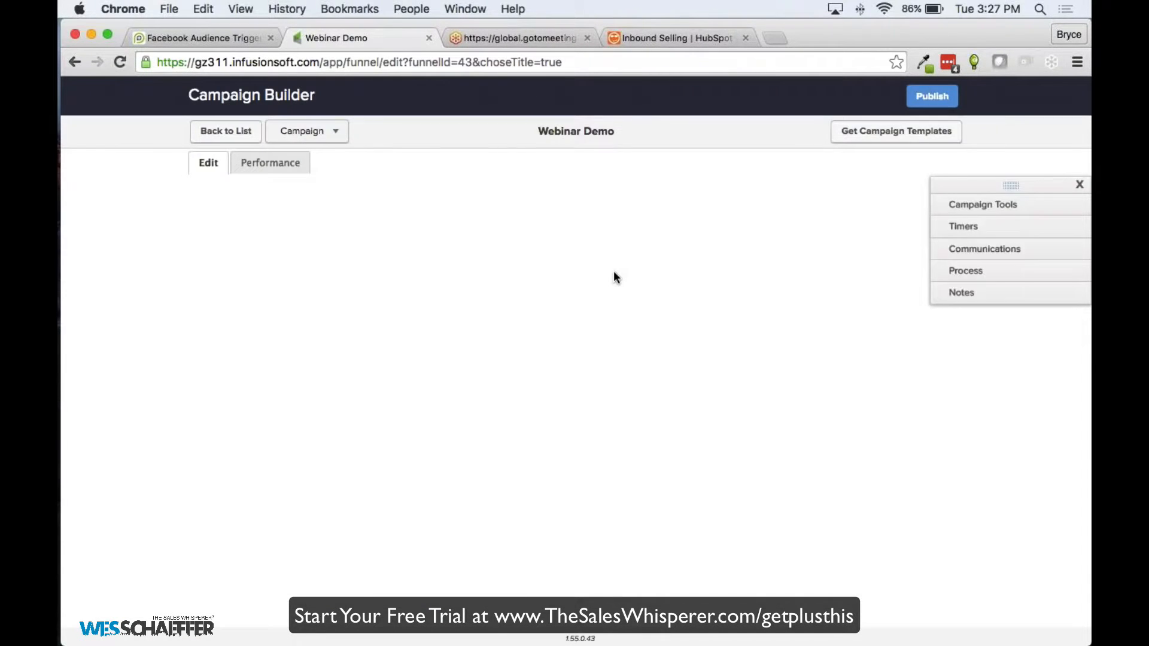
# Place a sequence and a goal named 'Register for Webinar' on the canvas
pyautogui.moveTo(979, 323); pyautogui.dragTo(113, 234)
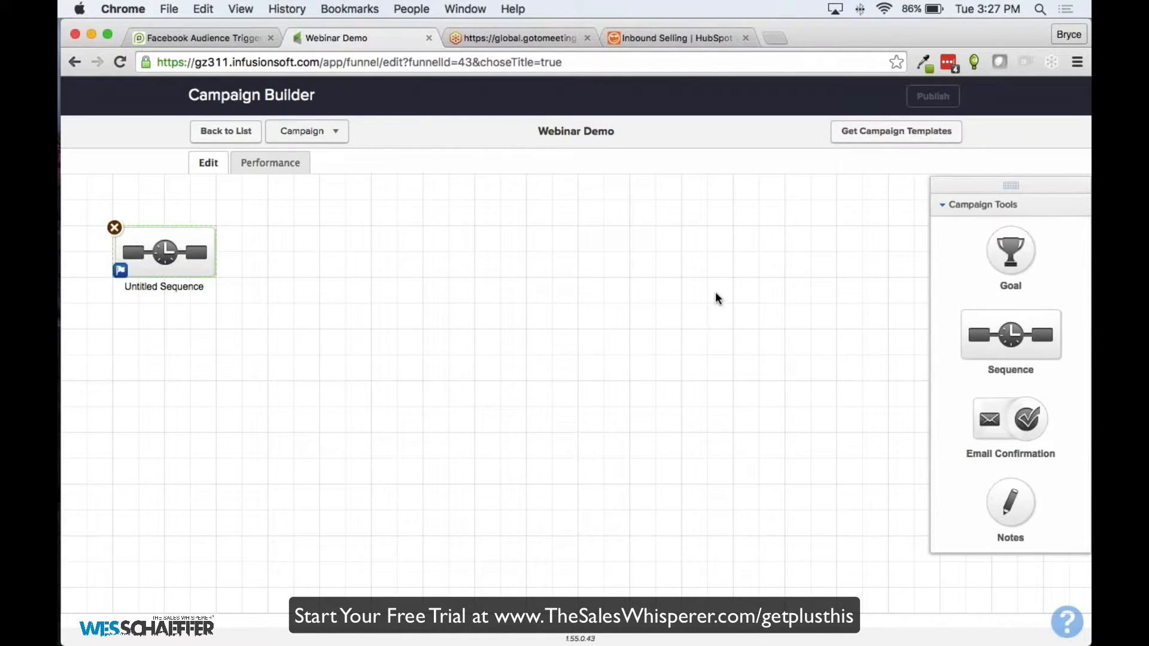
pyautogui.moveTo(1011, 252); pyautogui.dragTo(344, 267)
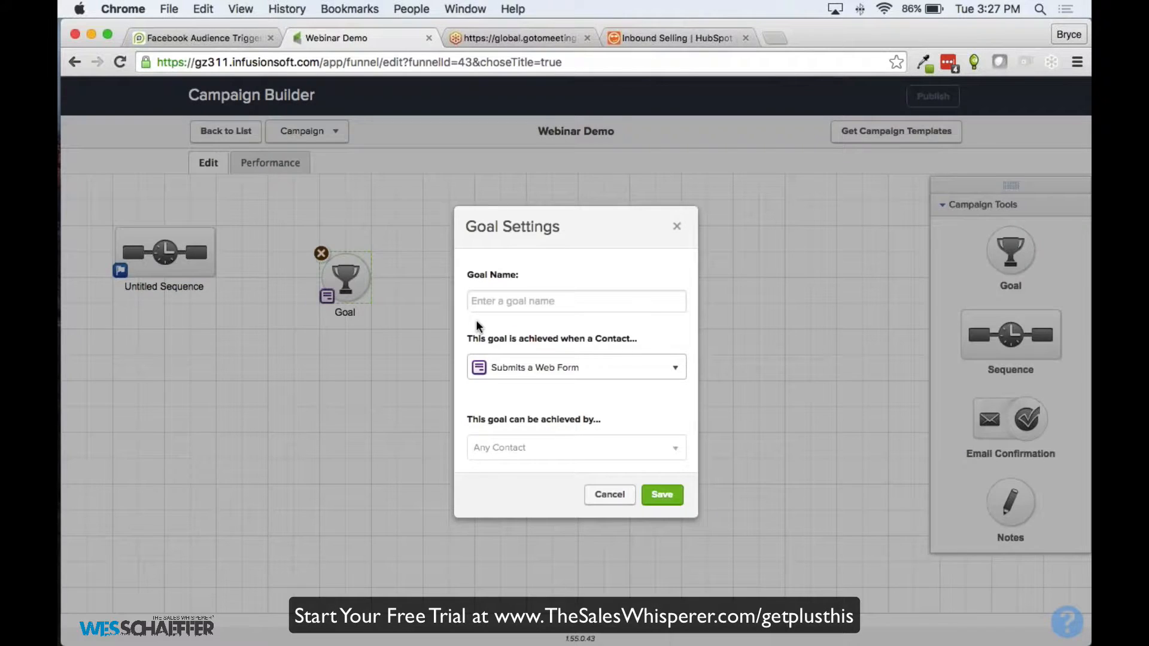
pyautogui.click(613, 498)
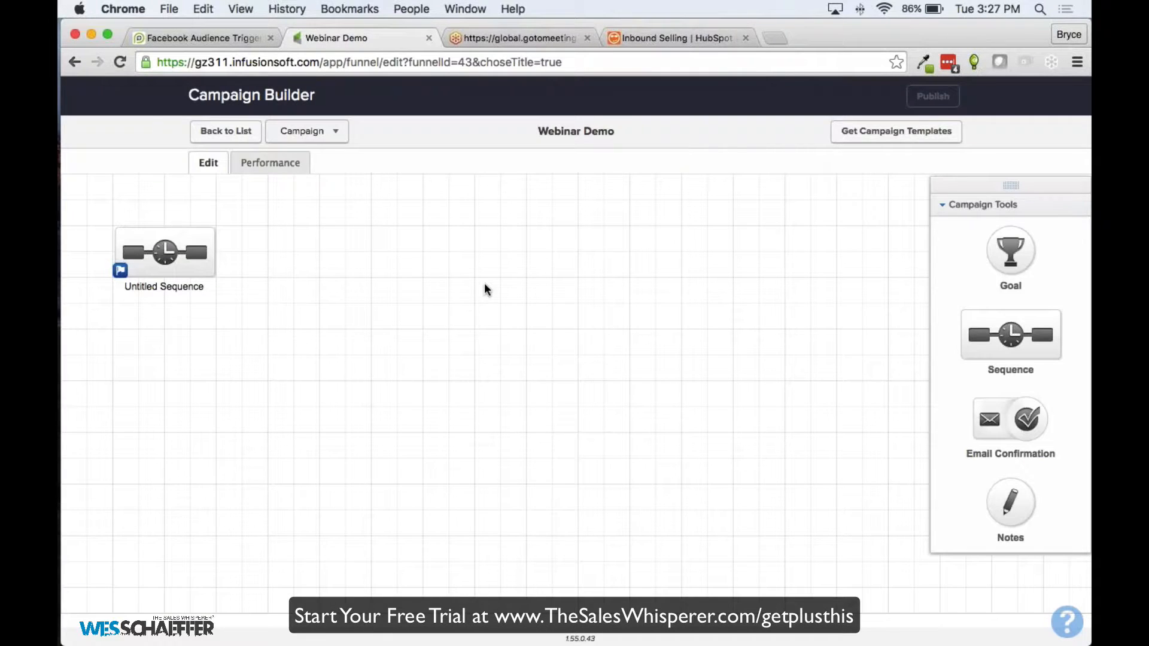
pyautogui.moveTo(1011, 251); pyautogui.dragTo(291, 269)
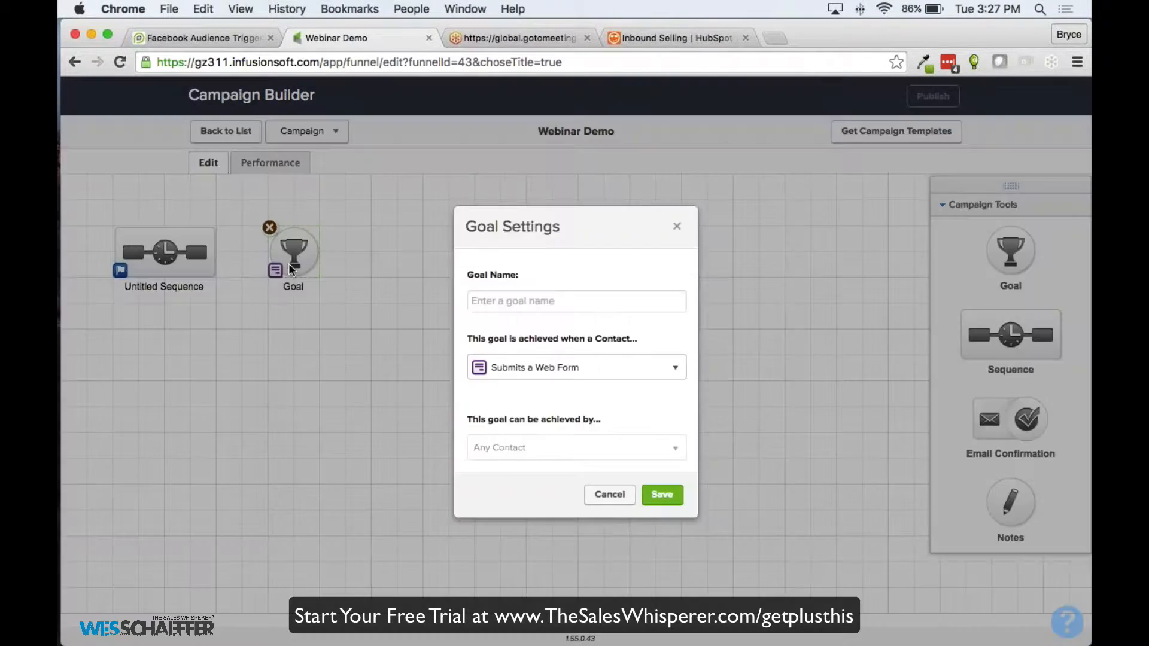
pyautogui.write('Regis')
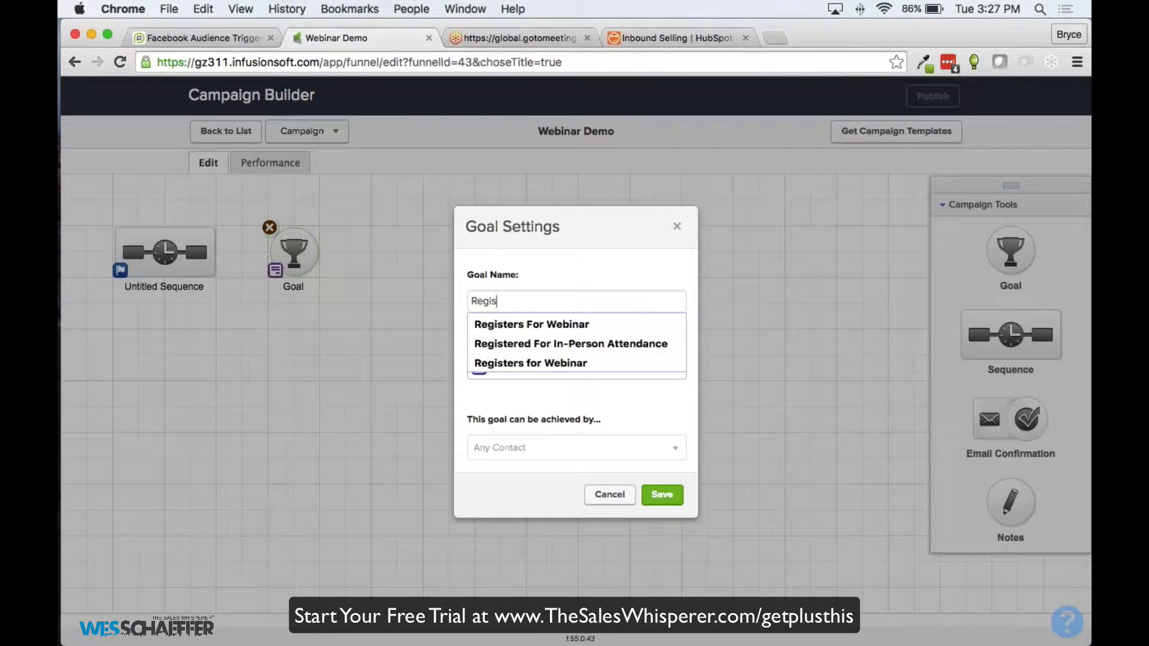
pyautogui.write('ter for Web')
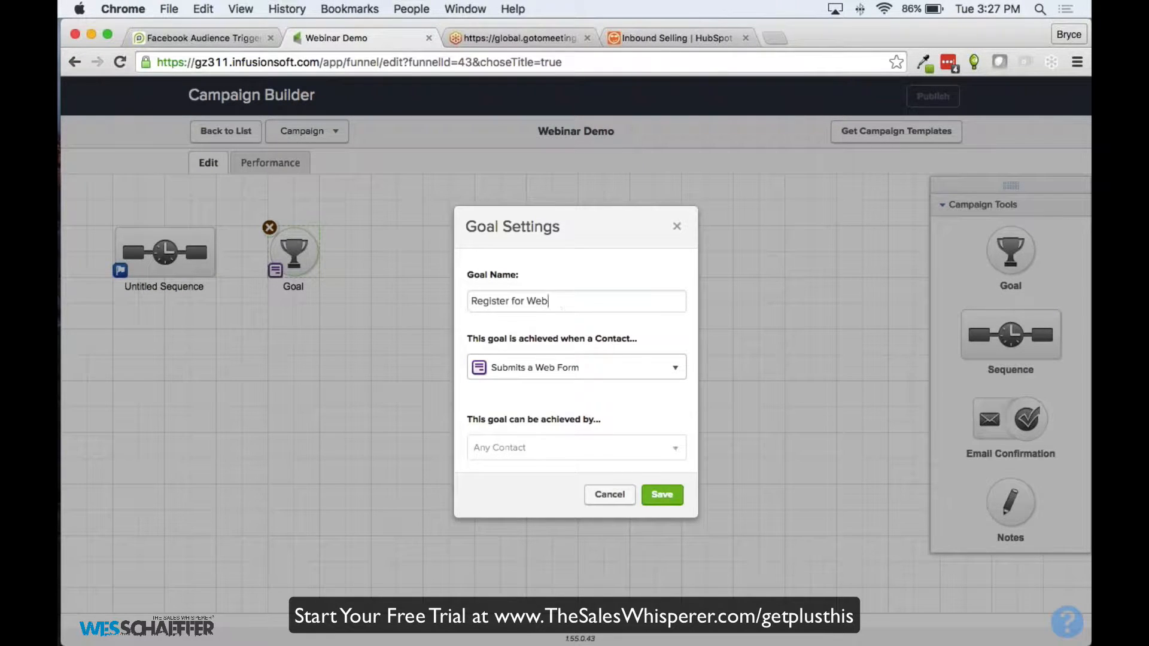
pyautogui.write('inar')
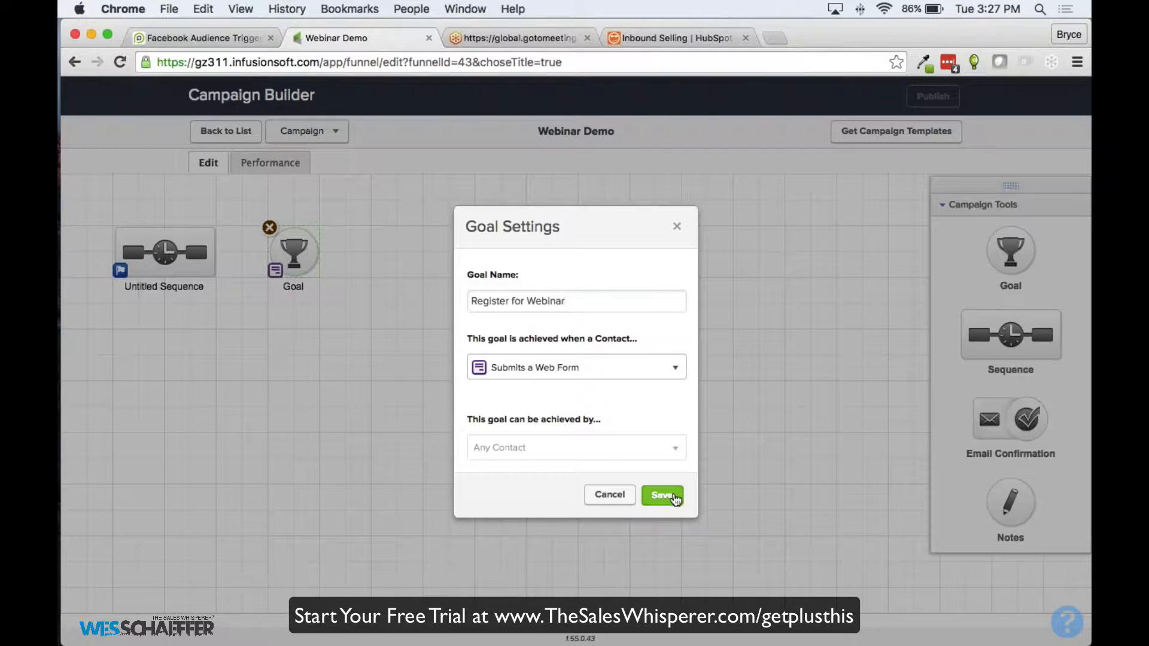
pyautogui.click(675, 498)
# Connect the goal to the sequence, rename the sequence 'Reminders', and add another goal
pyautogui.moveTo(157, 252); pyautogui.dragTo(398, 266)
pyautogui.moveTo(289, 259); pyautogui.dragTo(148, 259)
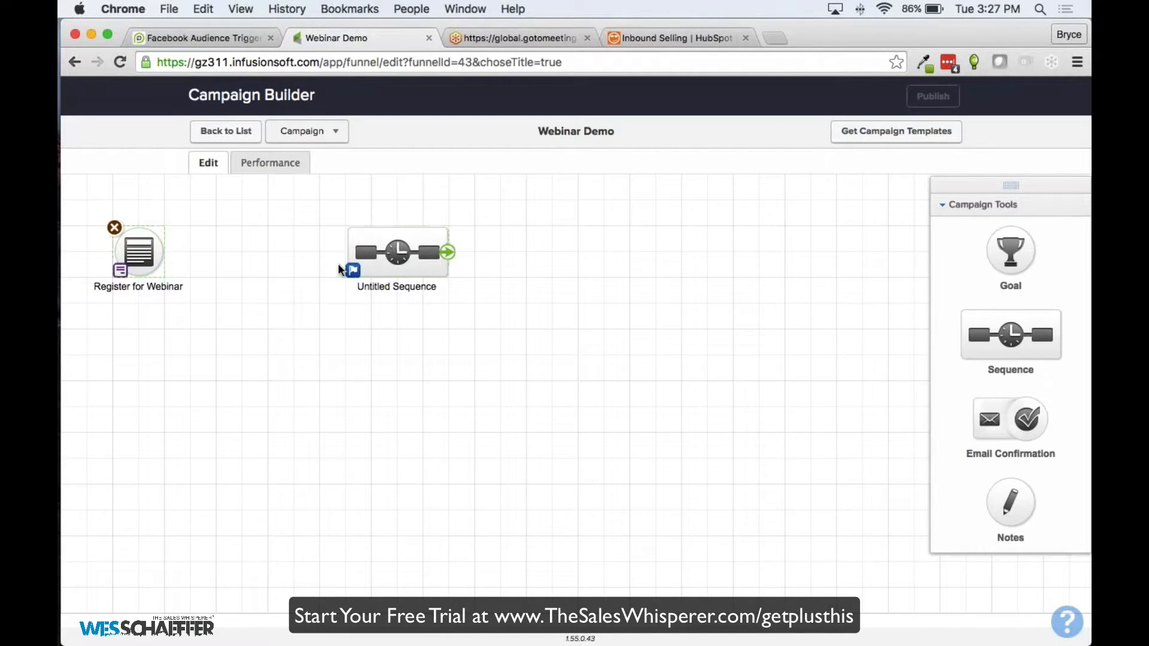
pyautogui.moveTo(340, 269); pyautogui.dragTo(220, 252)
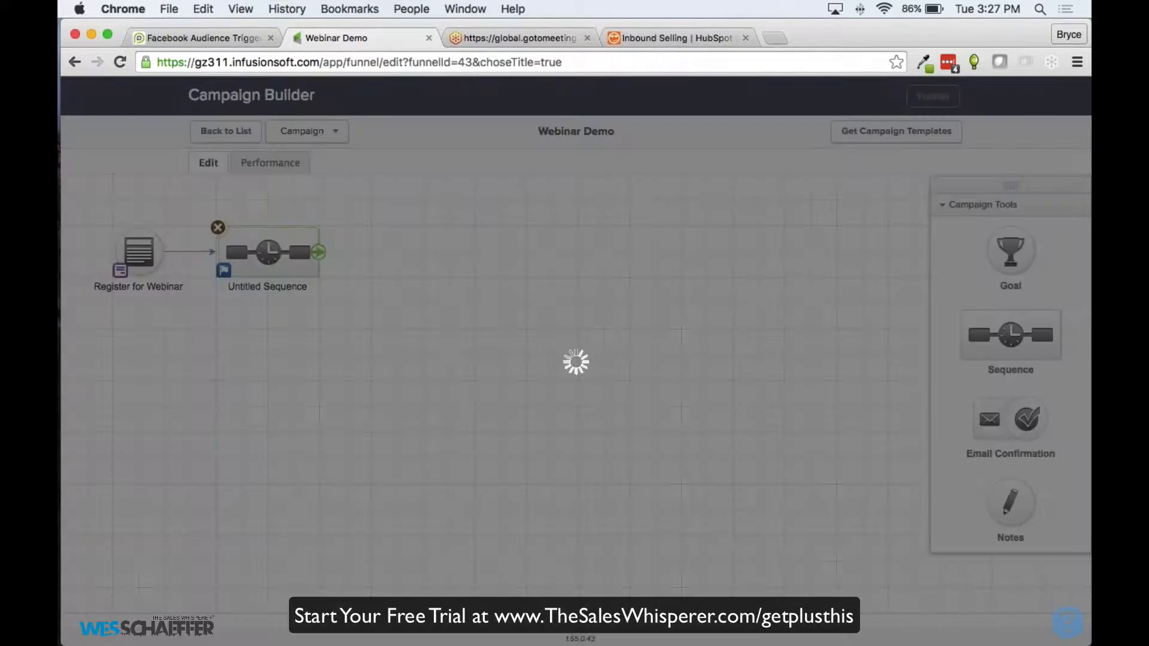
pyautogui.click(271, 290)
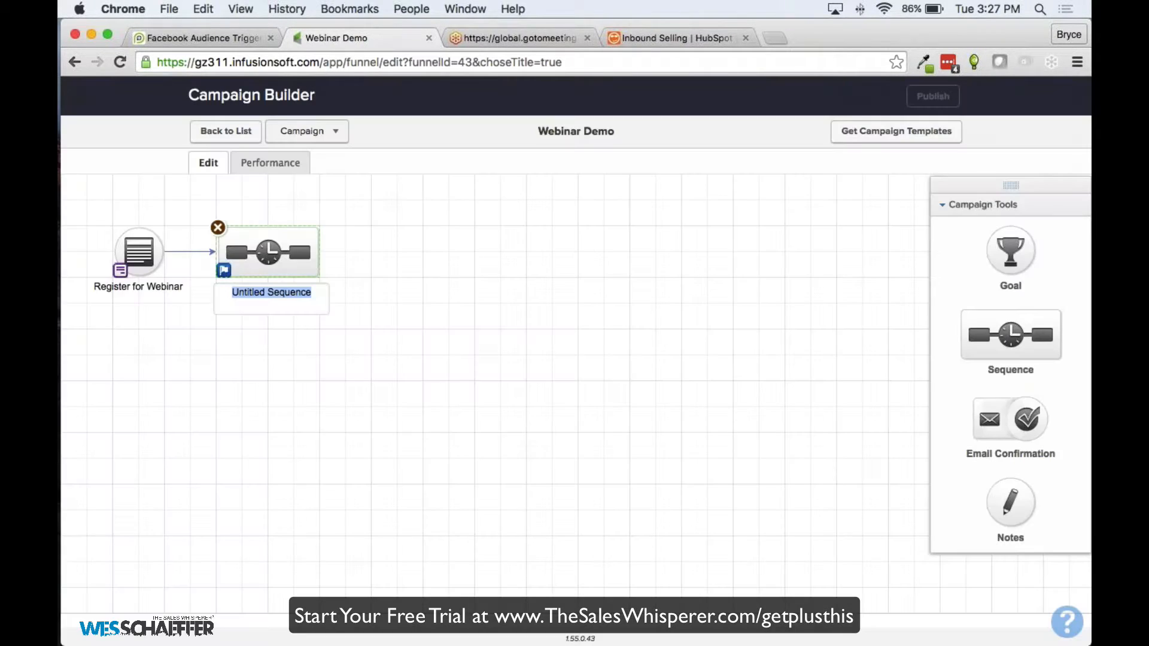
pyautogui.write('Reminder')
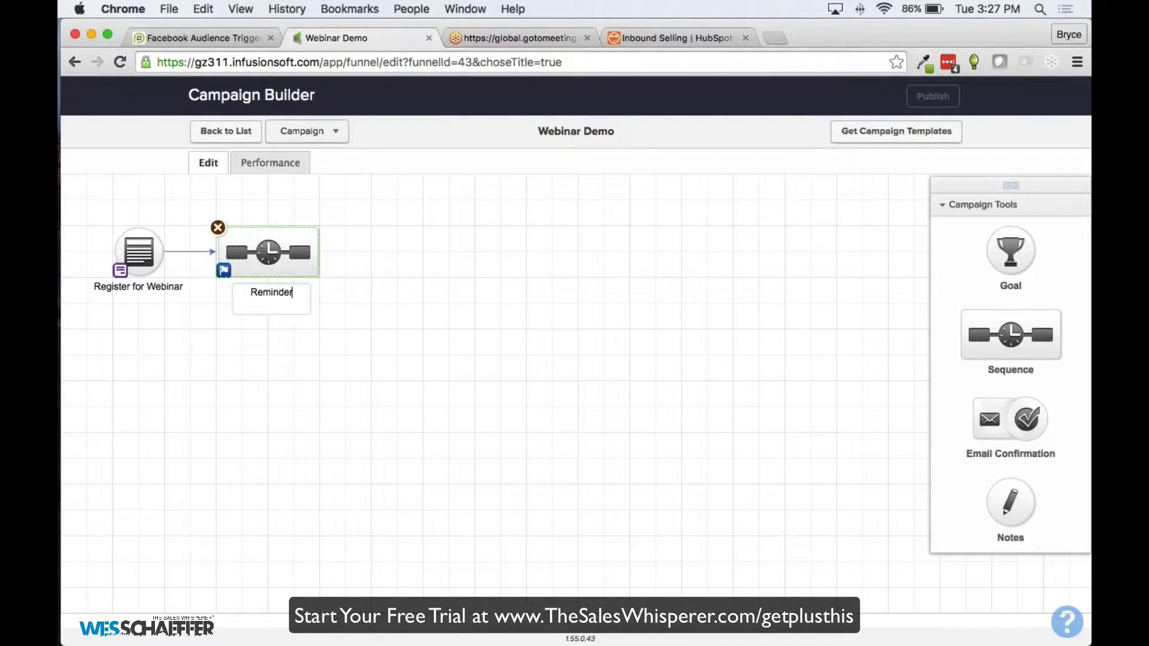
pyautogui.write('s')
pyautogui.press('Return')
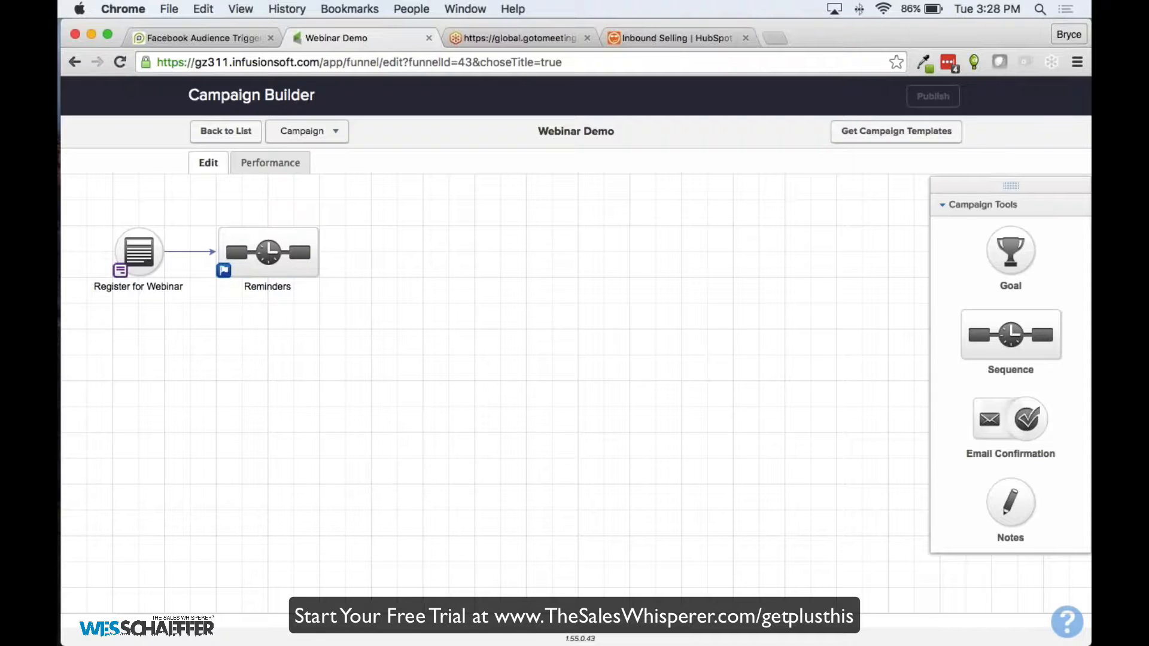
pyautogui.moveTo(1011, 251); pyautogui.dragTo(380, 242)
# Make the new goal an Applies a Tag goal named 'Attended Webinar' and save it
pyautogui.click(568, 367)
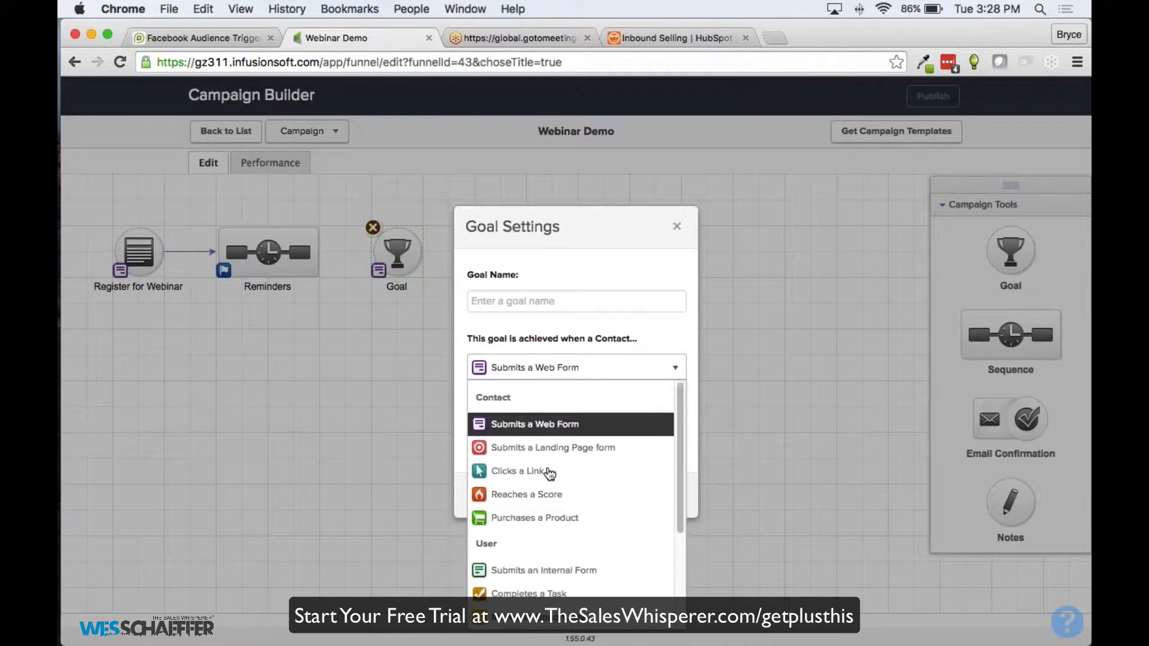
pyautogui.scroll(-5, 512, 486)
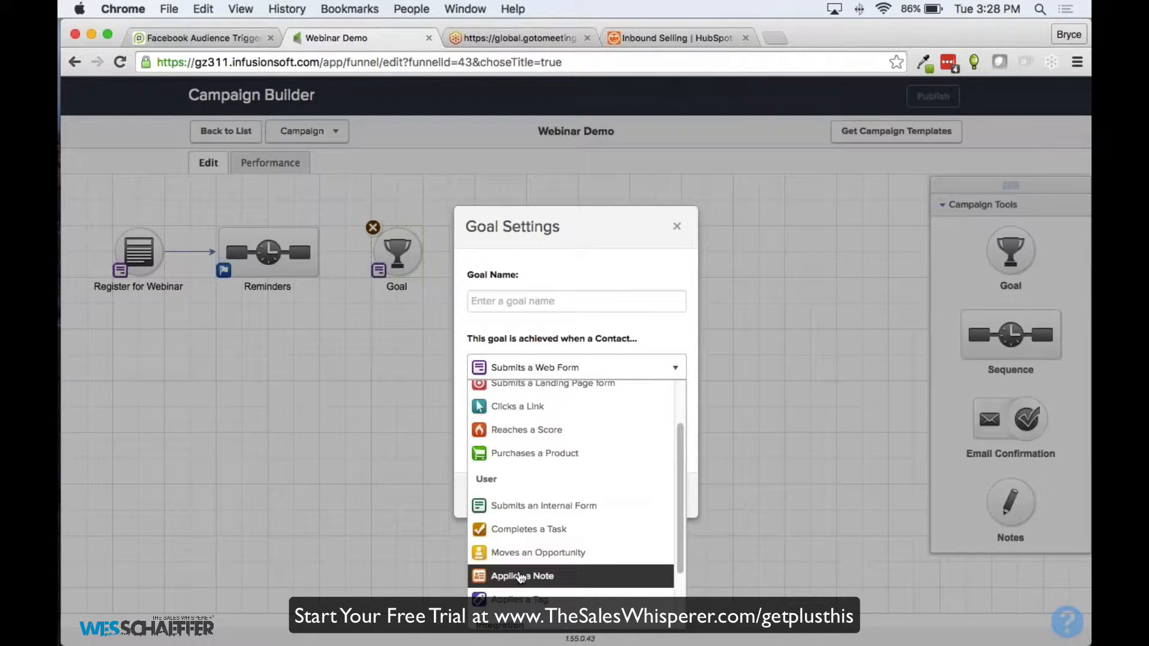
pyautogui.click(520, 593)
pyautogui.click(661, 494)
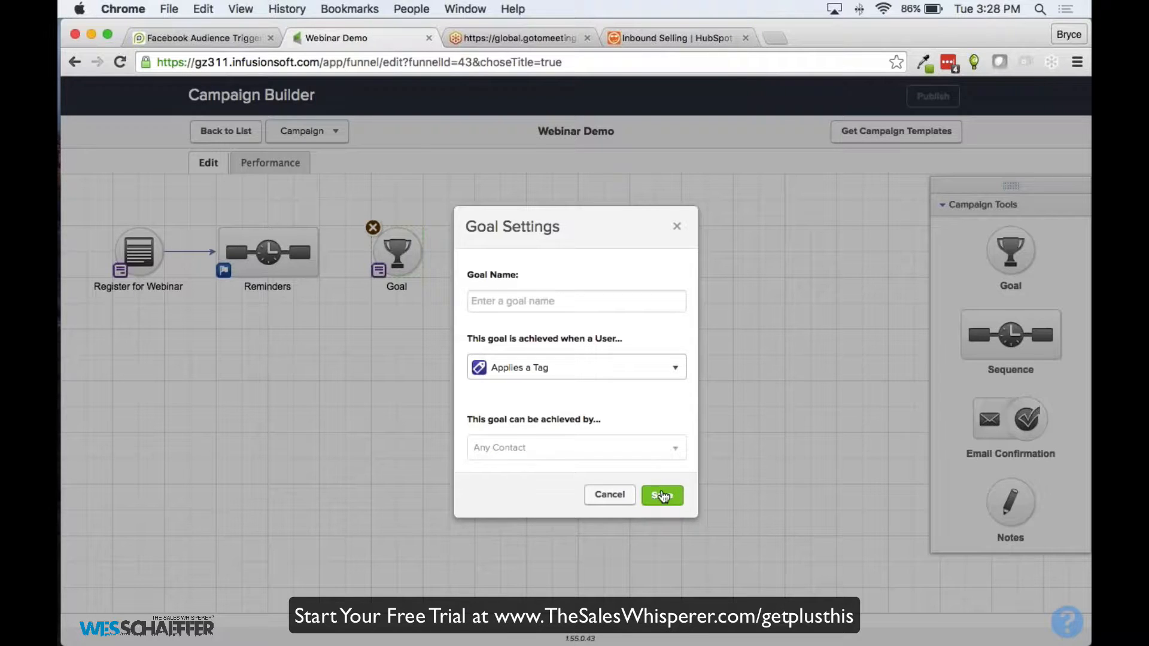
pyautogui.click(472, 301)
pyautogui.write('At')
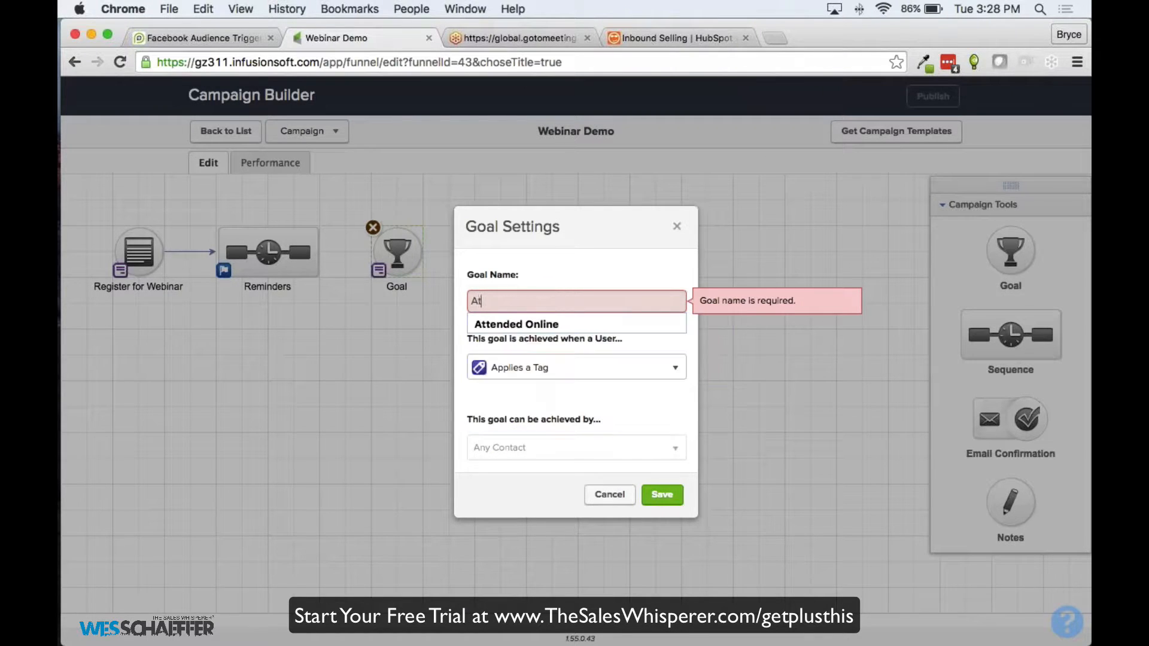
pyautogui.write('tended Webinar')
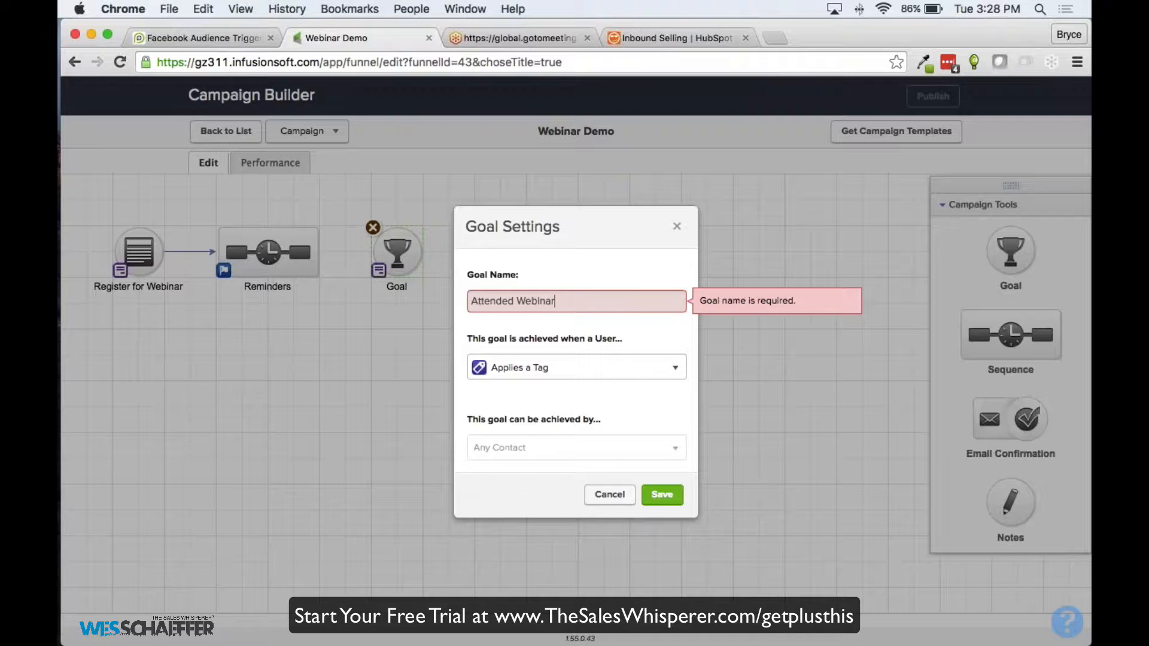
pyautogui.click(662, 494)
# Link Reminders to Attended Webinar, then into a new sequence named 'Sales Promotion'
pyautogui.moveTo(318, 252); pyautogui.dragTo(396, 252)
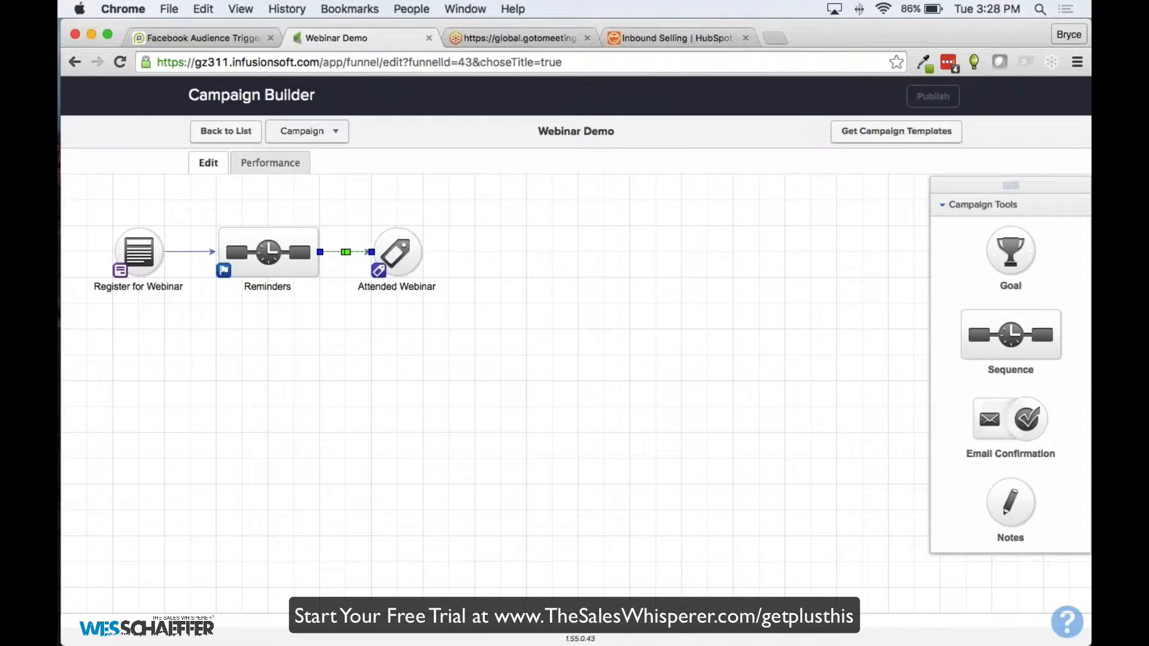
pyautogui.moveTo(1010, 335); pyautogui.dragTo(526, 252)
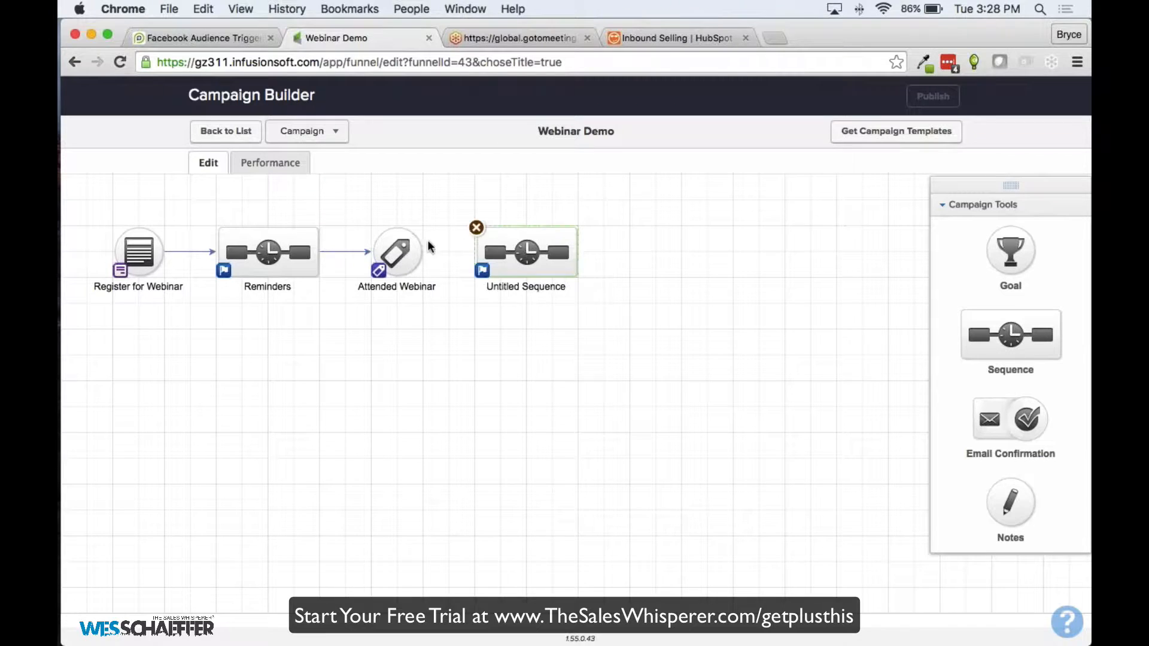
pyautogui.moveTo(421, 252); pyautogui.dragTo(527, 252)
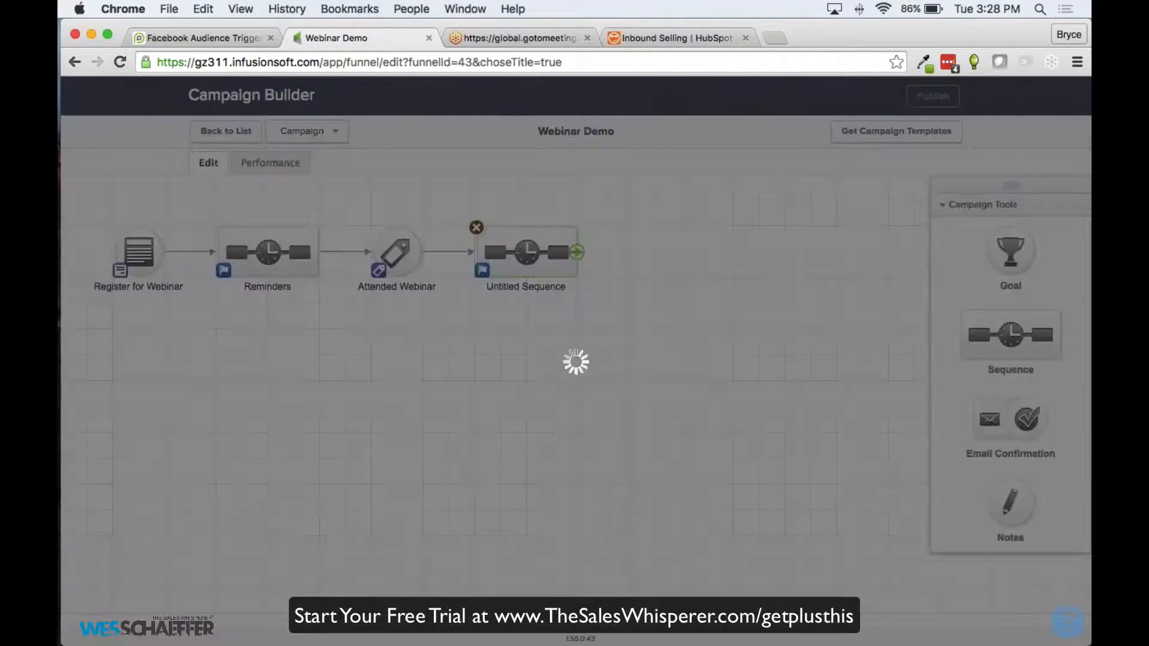
pyautogui.doubleClick(525, 286)
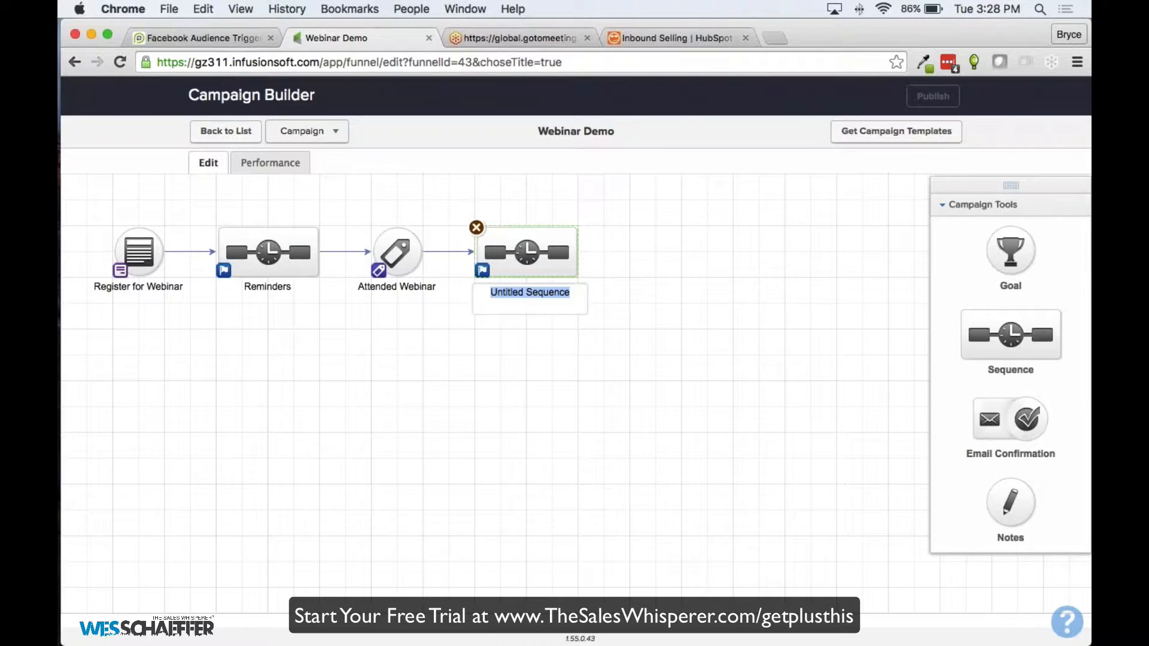
pyautogui.write('Sales Prom')
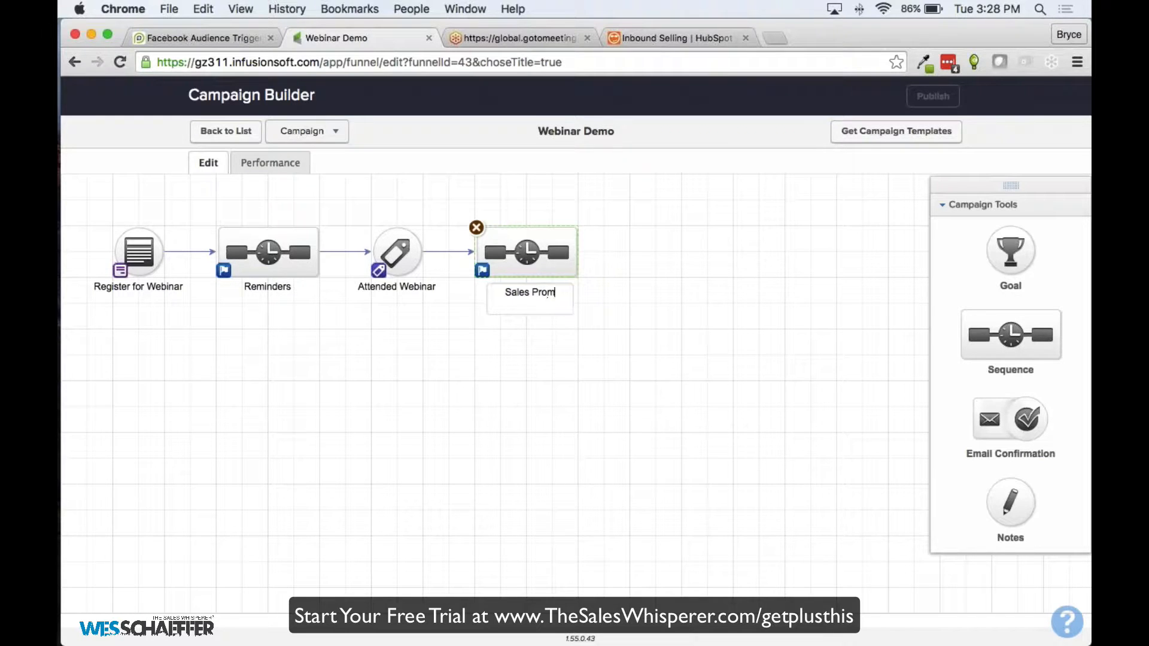
pyautogui.write('otion')
pyautogui.press('Return')
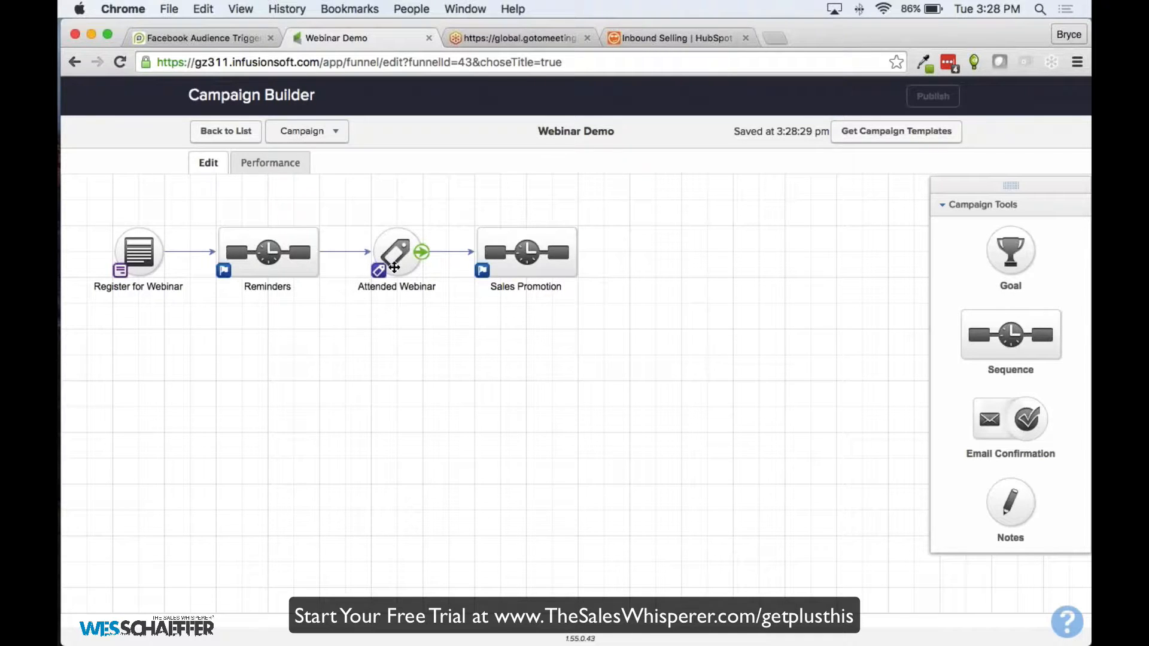
# Copy the Attended Webinar goal below it and rename the copy 'Didn't Attend'
pyautogui.moveTo(394, 267); pyautogui.dragTo(394, 370)
pyautogui.doubleClick(392, 390)
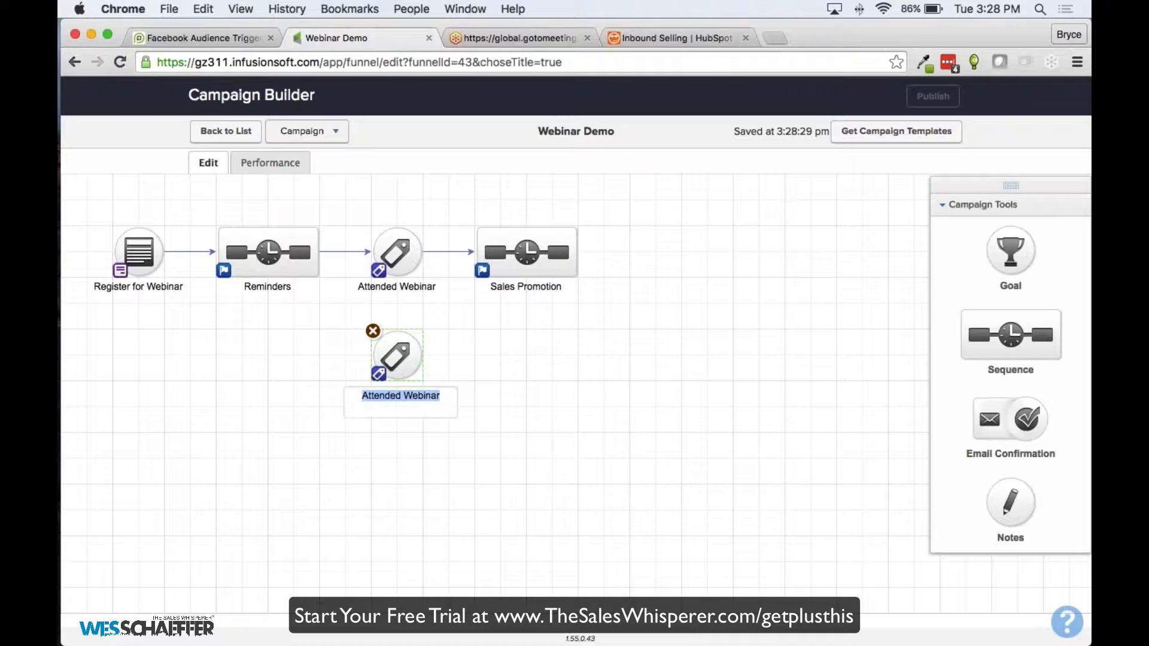
pyautogui.write('Dind')
pyautogui.press('BackSpace')
pyautogui.press('BackSpace')
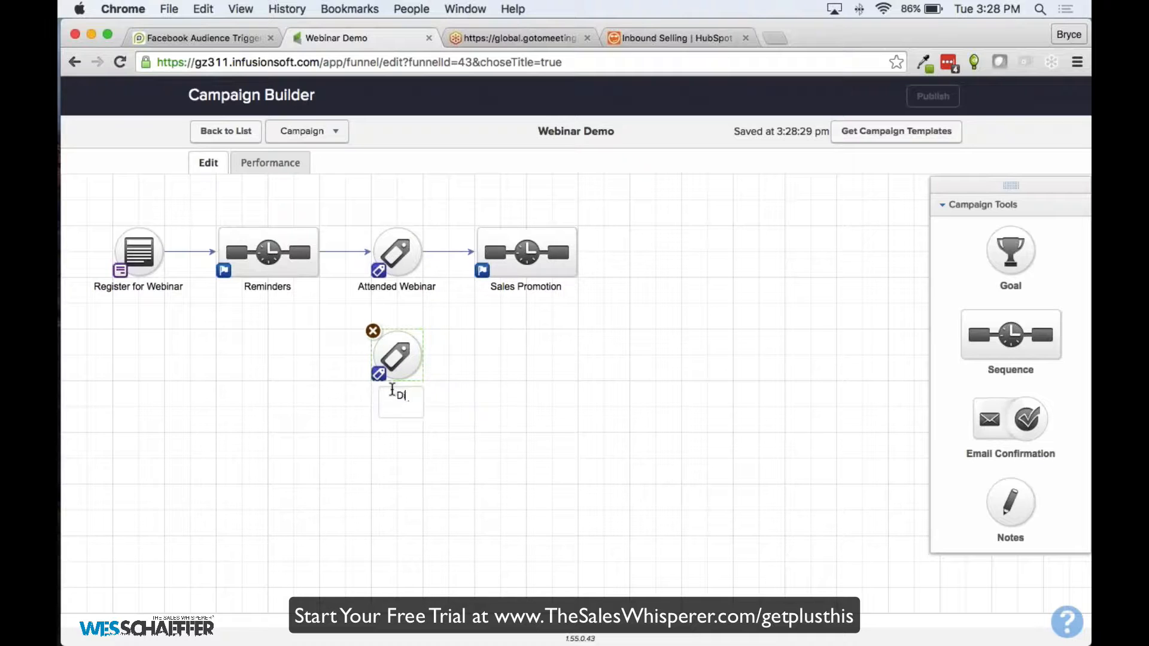
pyautogui.write("dn't Attend")
pyautogui.click(456, 354)
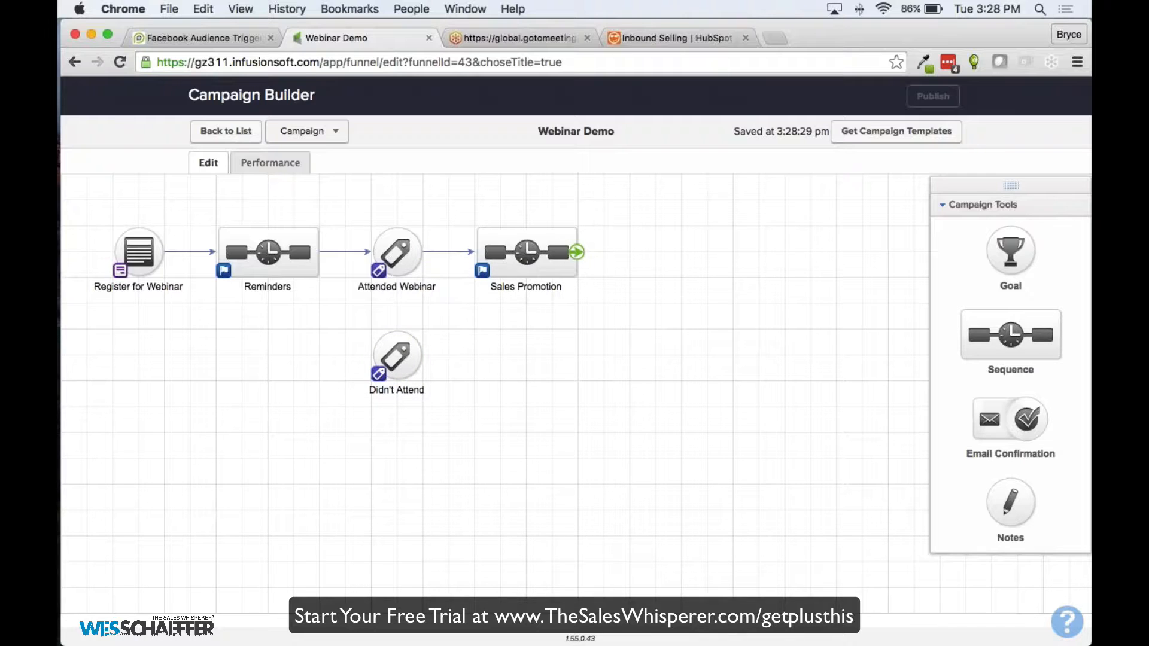
# Copy Sales Promotion, link Didn't Attend to it, and name it 'Attend our next webinar'
pyautogui.moveTo(533, 268); pyautogui.dragTo(530, 368)
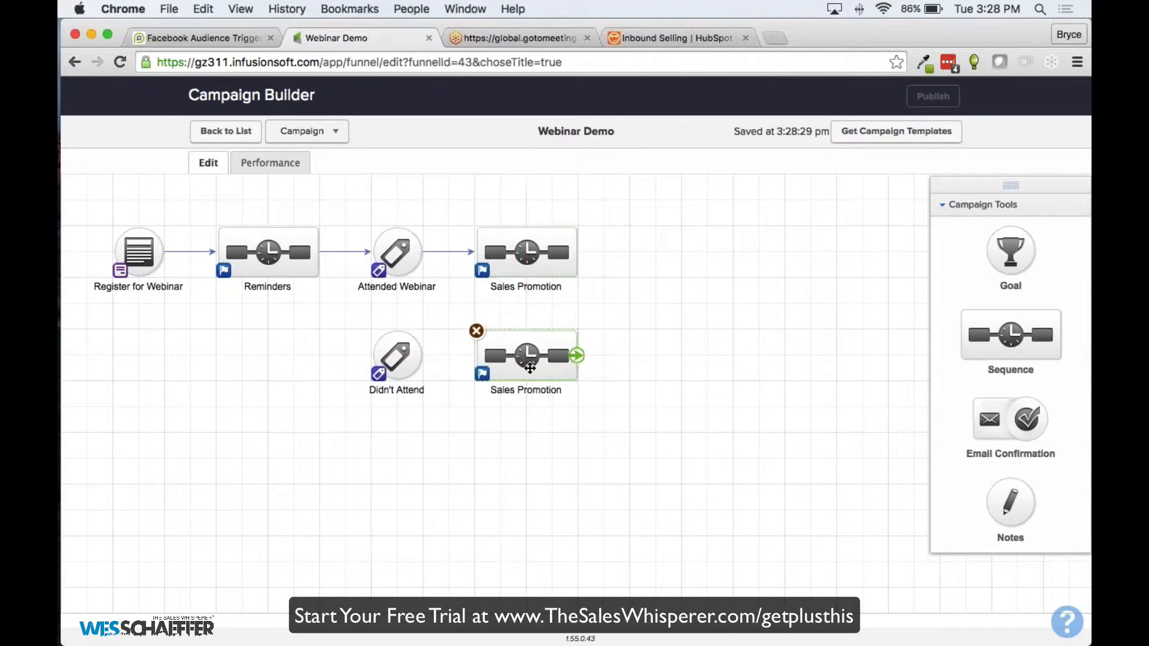
pyautogui.moveTo(421, 355); pyautogui.dragTo(526, 359)
pyautogui.doubleClick(525, 390)
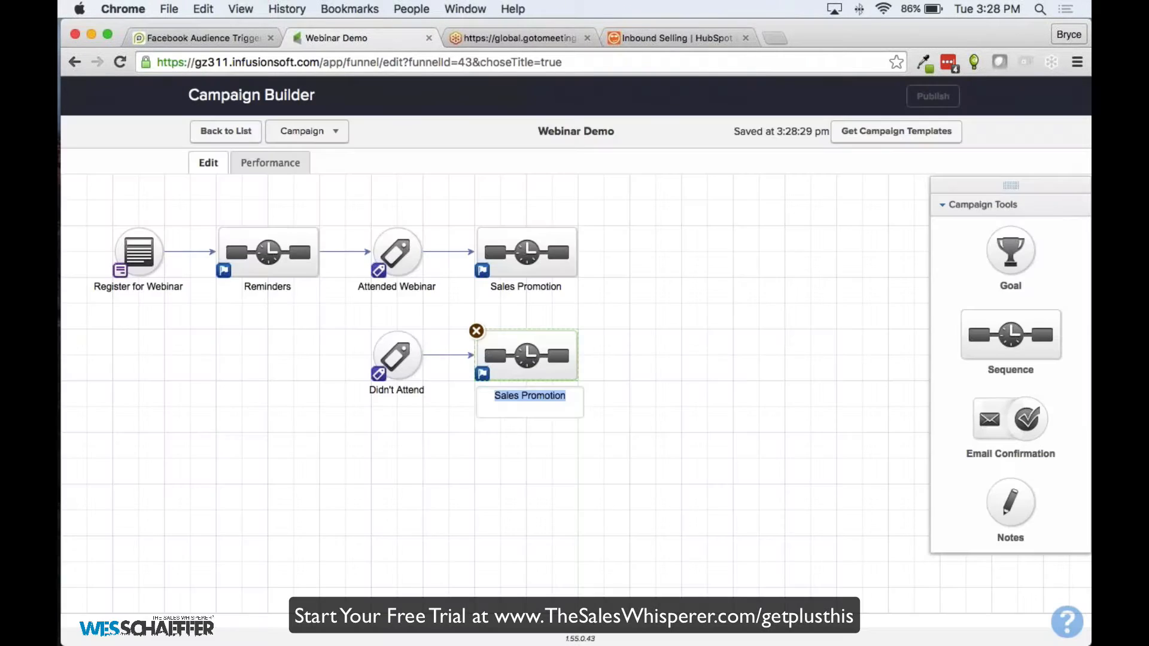
pyautogui.write('Attend o')
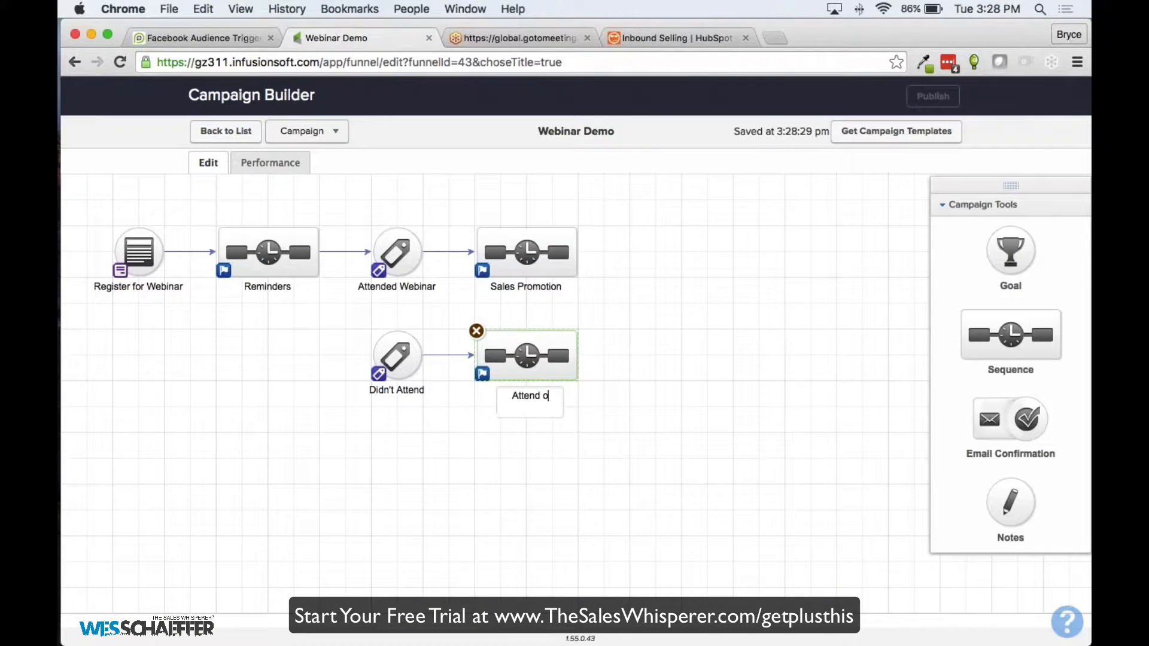
pyautogui.write('ur next We')
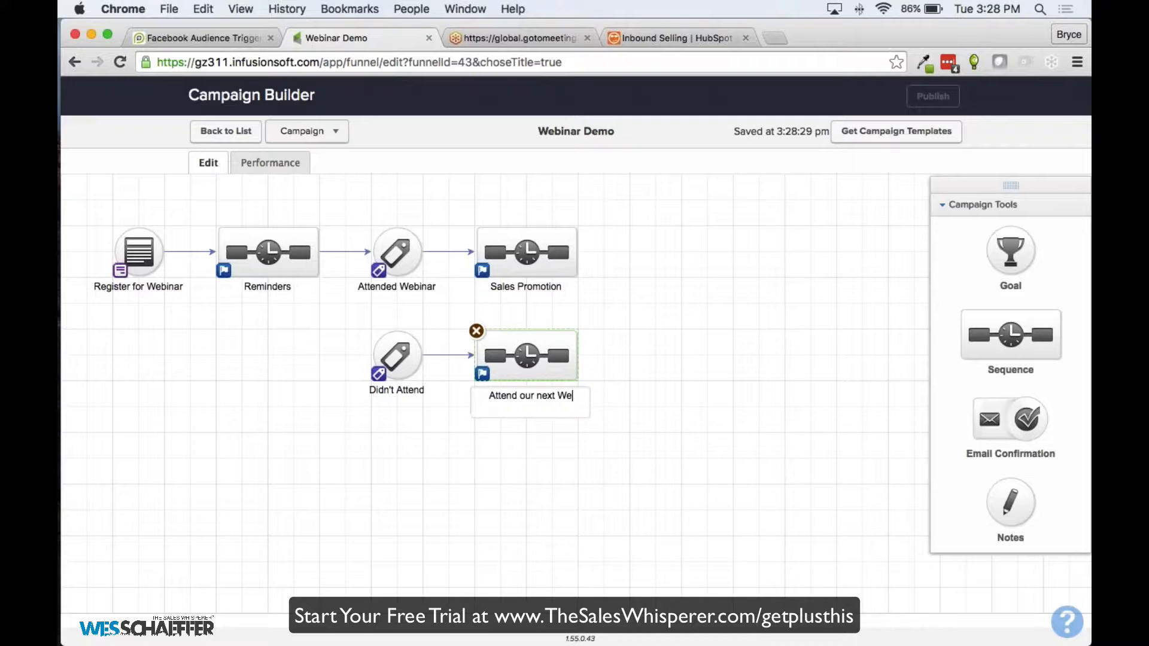
pyautogui.press('BackSpace')
pyautogui.press('BackSpace')
pyautogui.write('webinar')
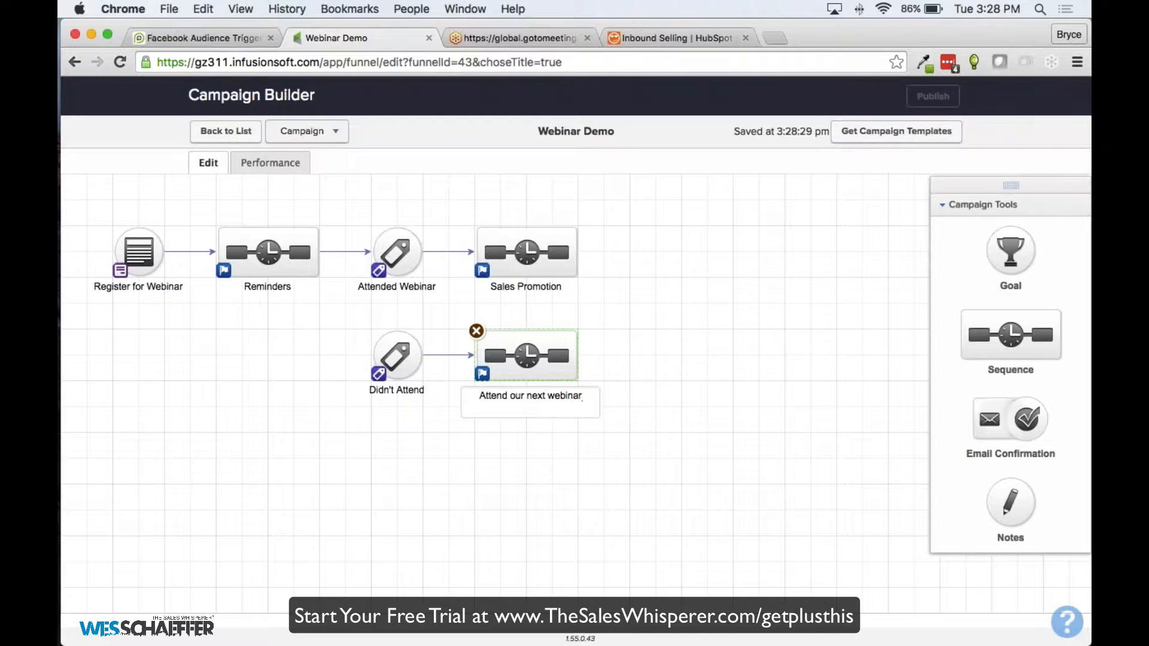
pyautogui.press('Return')
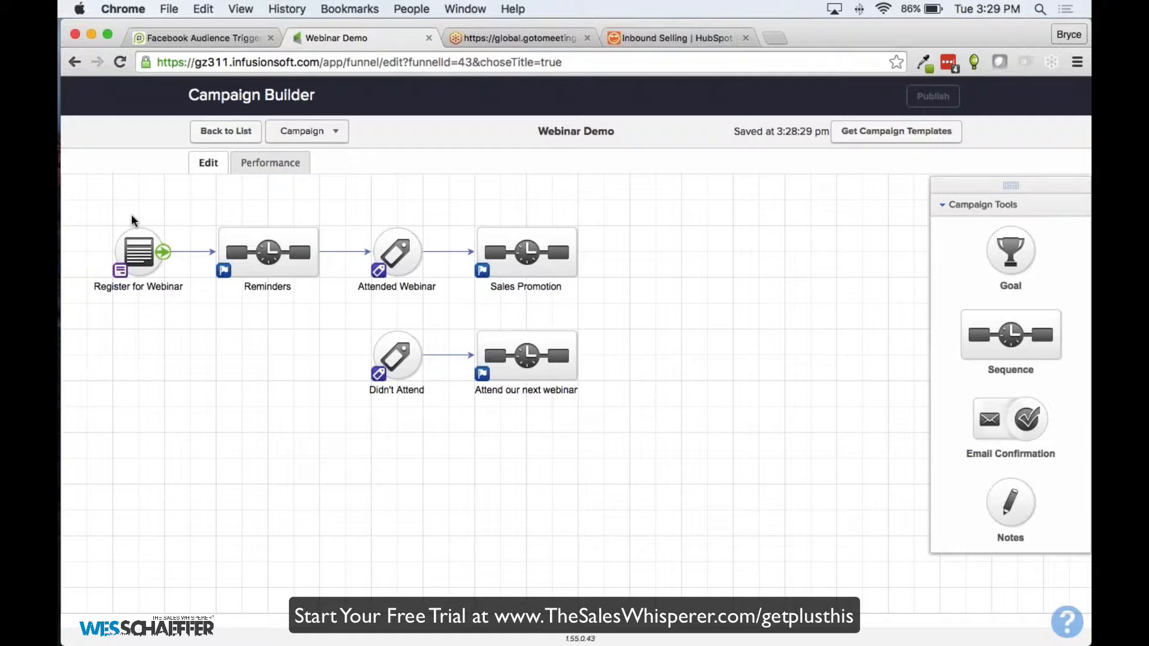
# In Reminders, add an Apply/Remove Tag step after Start, leaving its tag settings unsaved
pyautogui.doubleClick(254, 248)
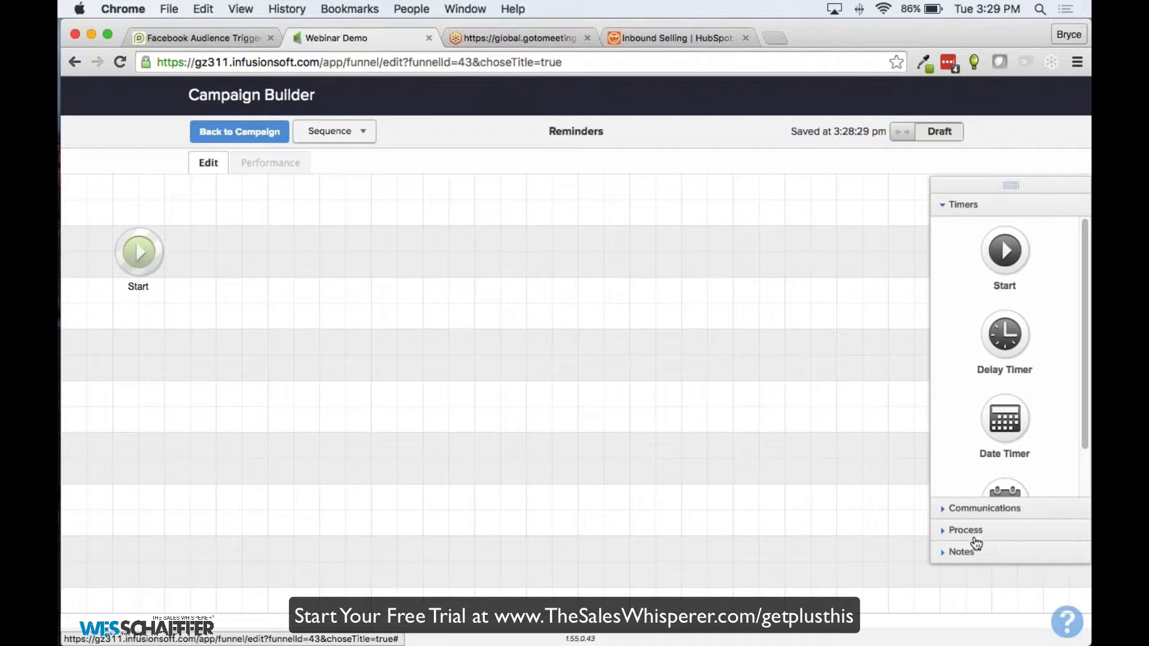
pyautogui.click(967, 530)
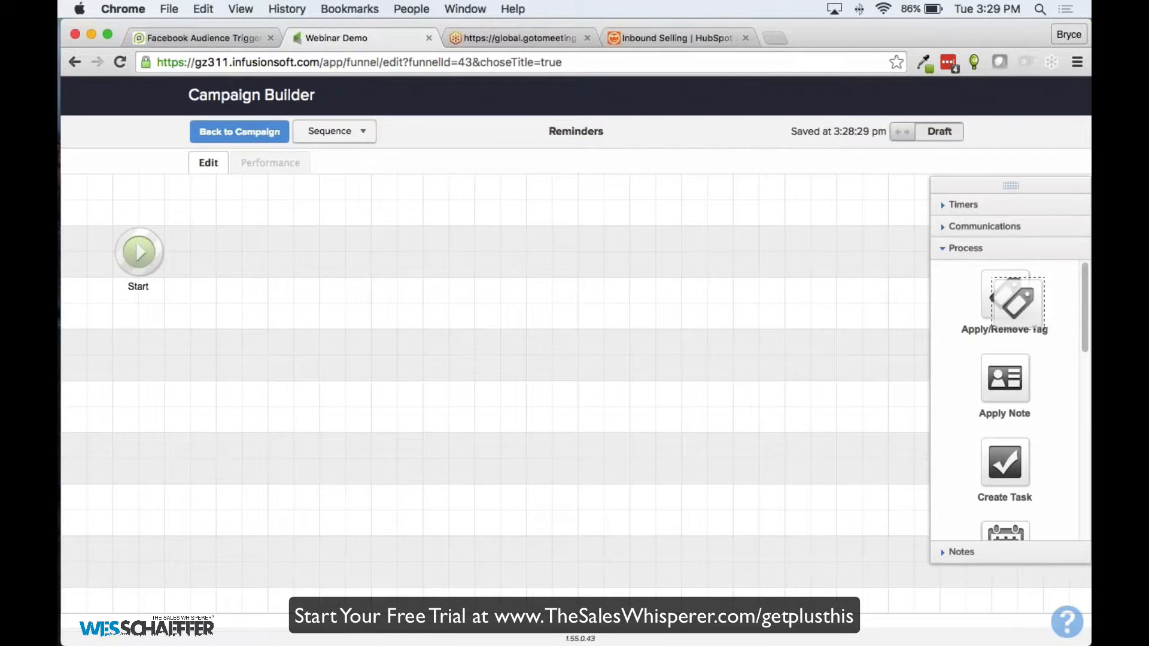
pyautogui.moveTo(1011, 295); pyautogui.dragTo(242, 251)
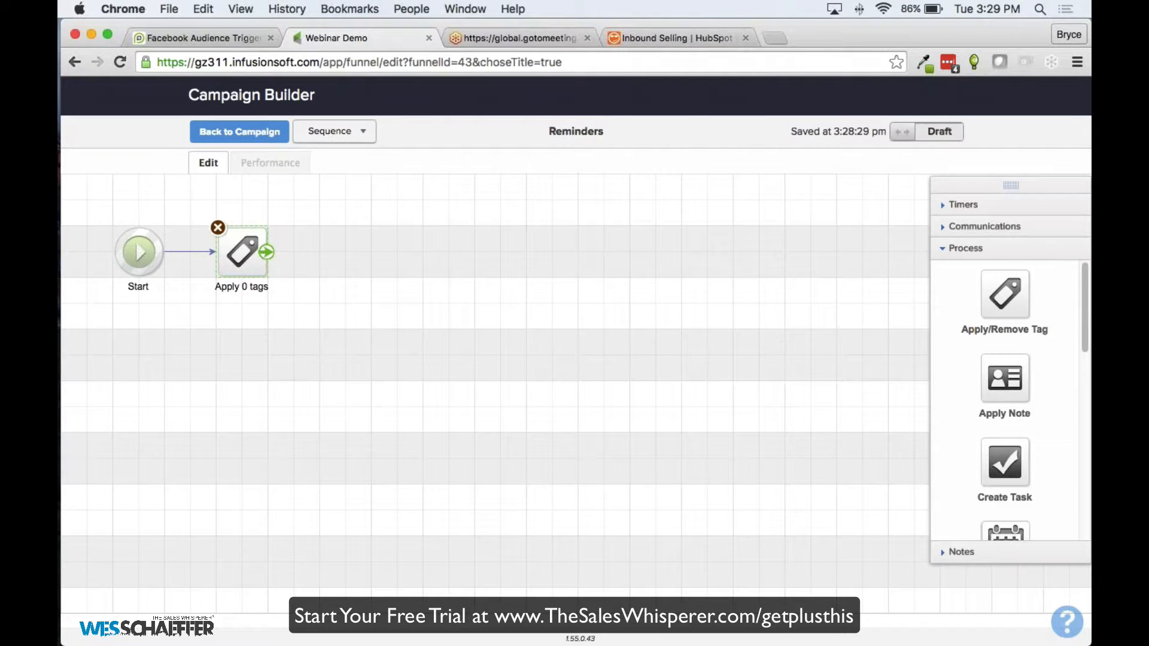
pyautogui.doubleClick(242, 251)
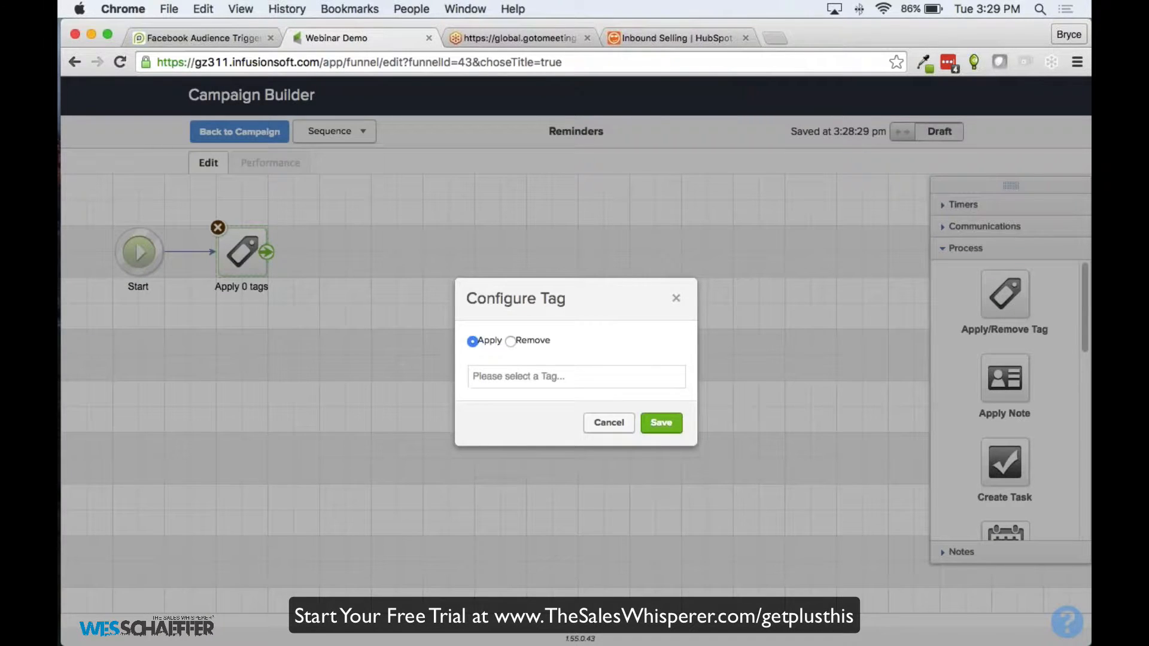
pyautogui.click(576, 377)
pyautogui.write('Remove From')
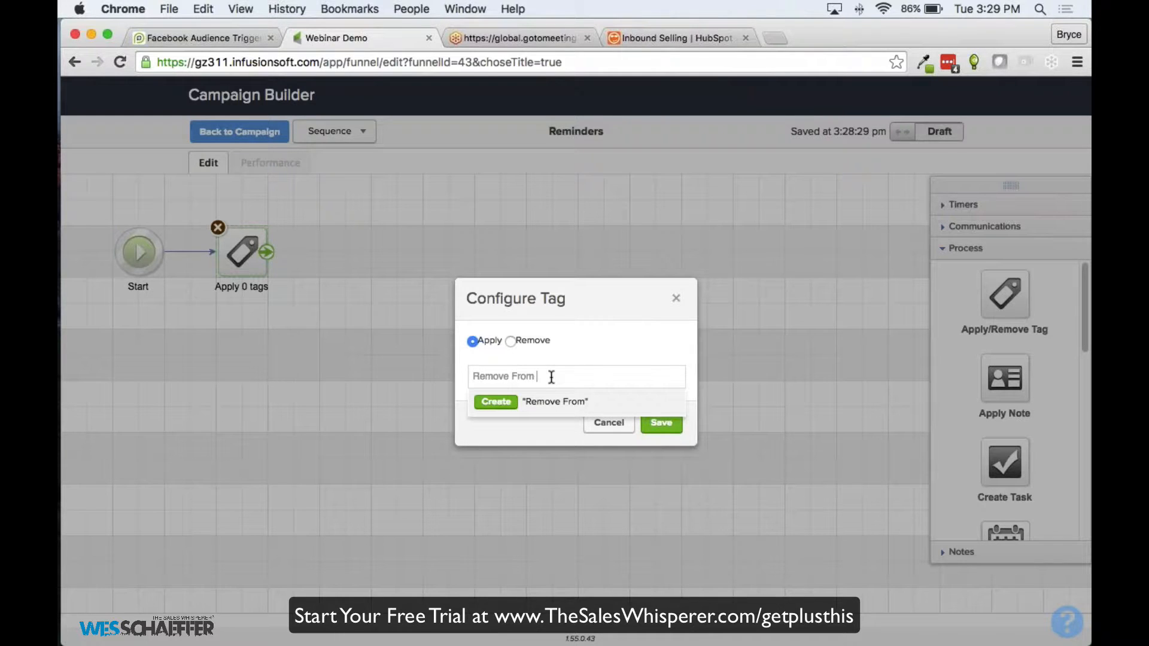
pyautogui.click(676, 298)
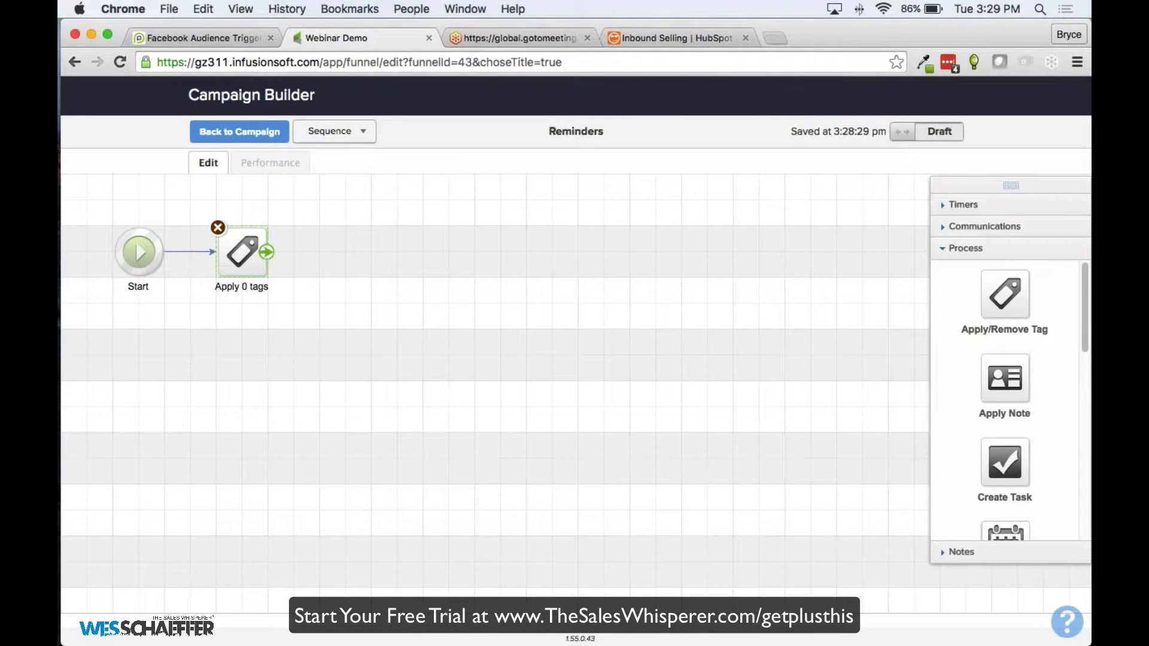
# Swap the empty tag step for an HTTP Post named 'Removes from Webinar Inviation Ads', then return to the campaign
pyautogui.click(218, 228)
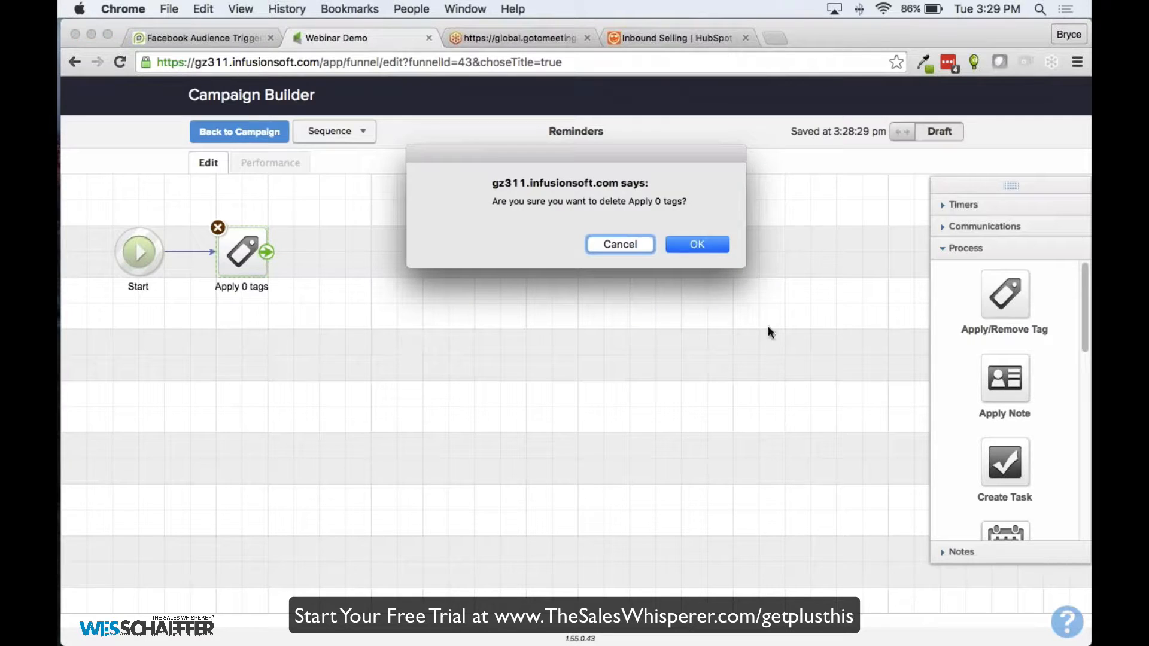
pyautogui.click(666, 249)
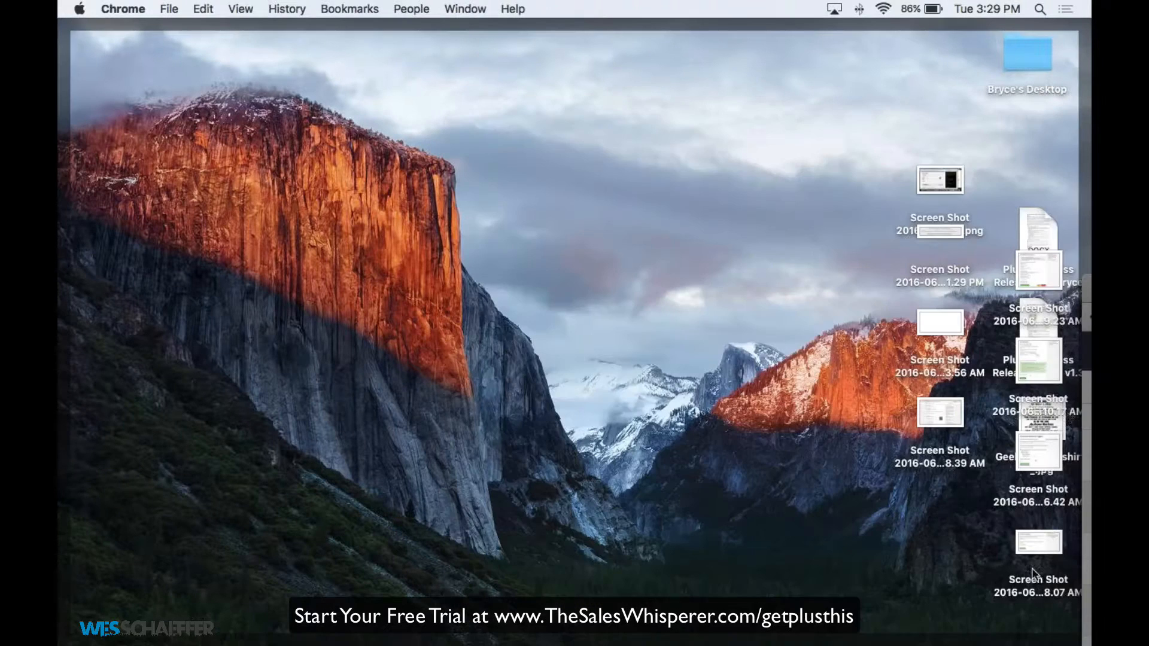
pyautogui.scroll(-10, 1006, 419)
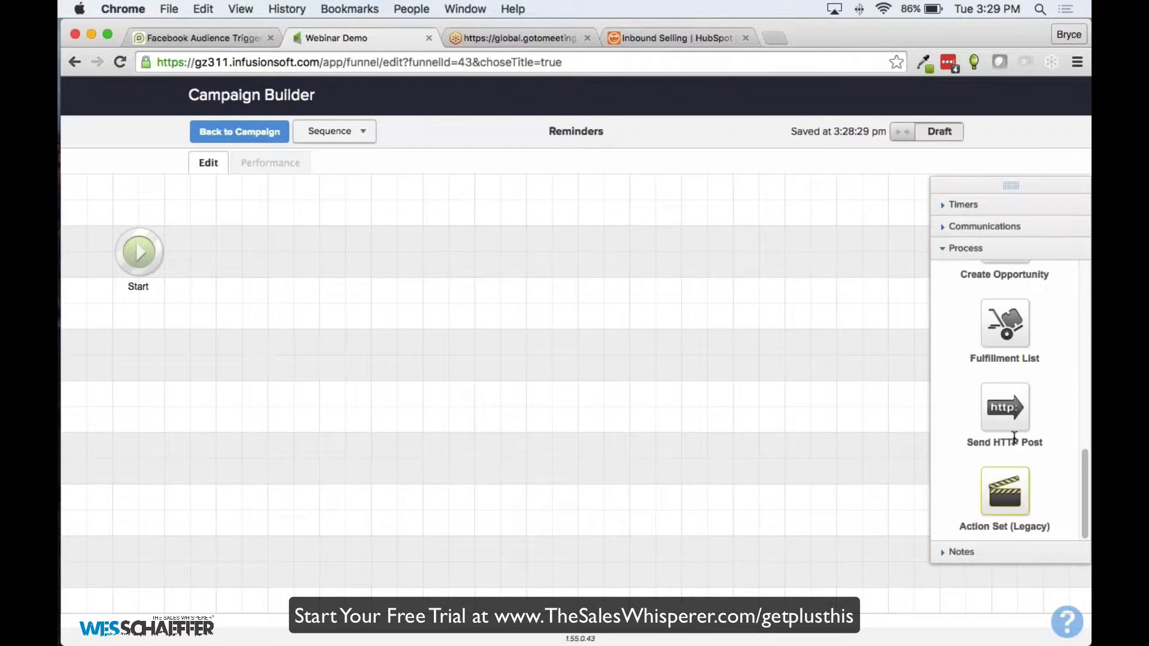
pyautogui.moveTo(1014, 438); pyautogui.dragTo(235, 238)
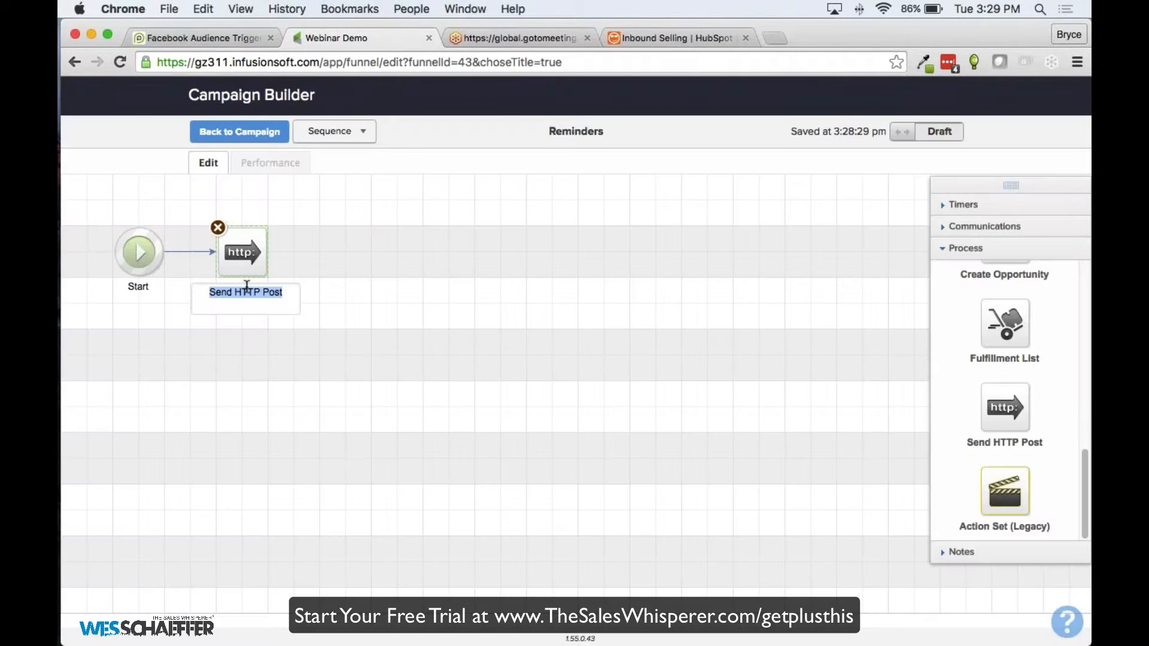
pyautogui.press('BackSpace')
pyautogui.write('Removes ')
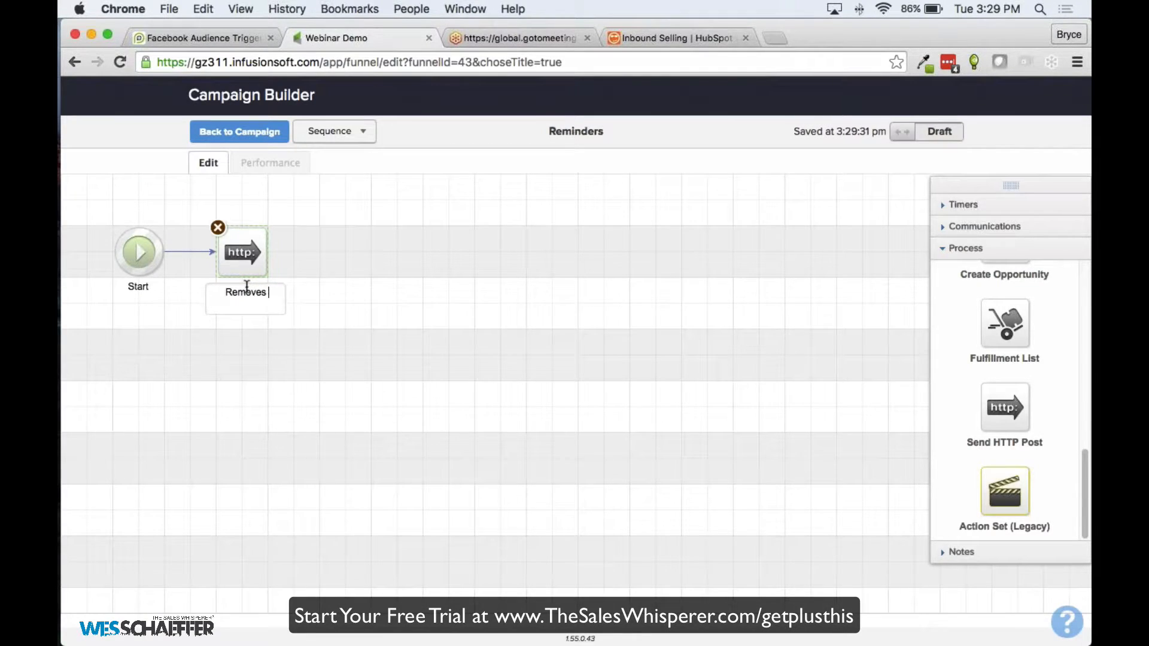
pyautogui.write('from W')
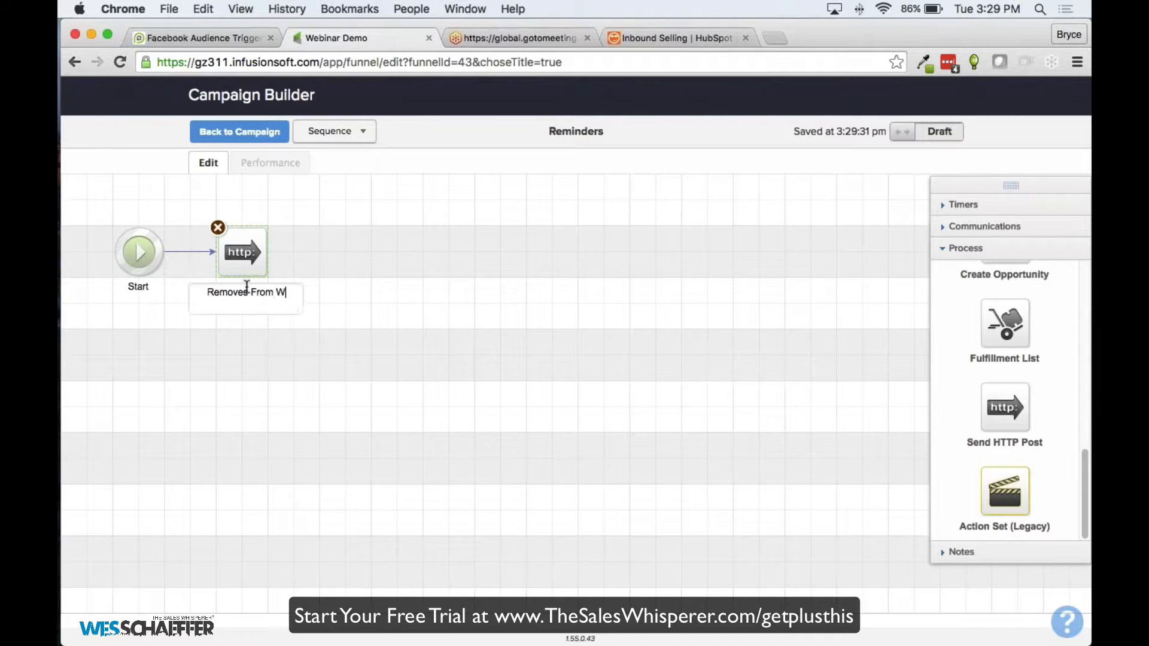
pyautogui.write('ebinar In')
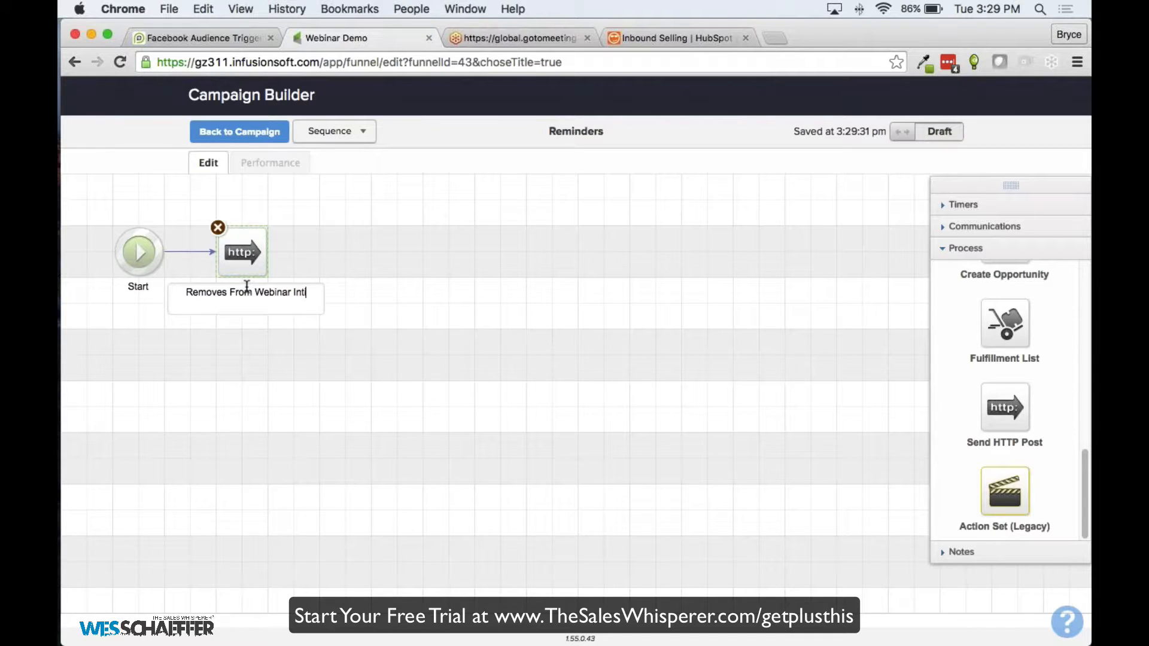
pyautogui.write('viation A')
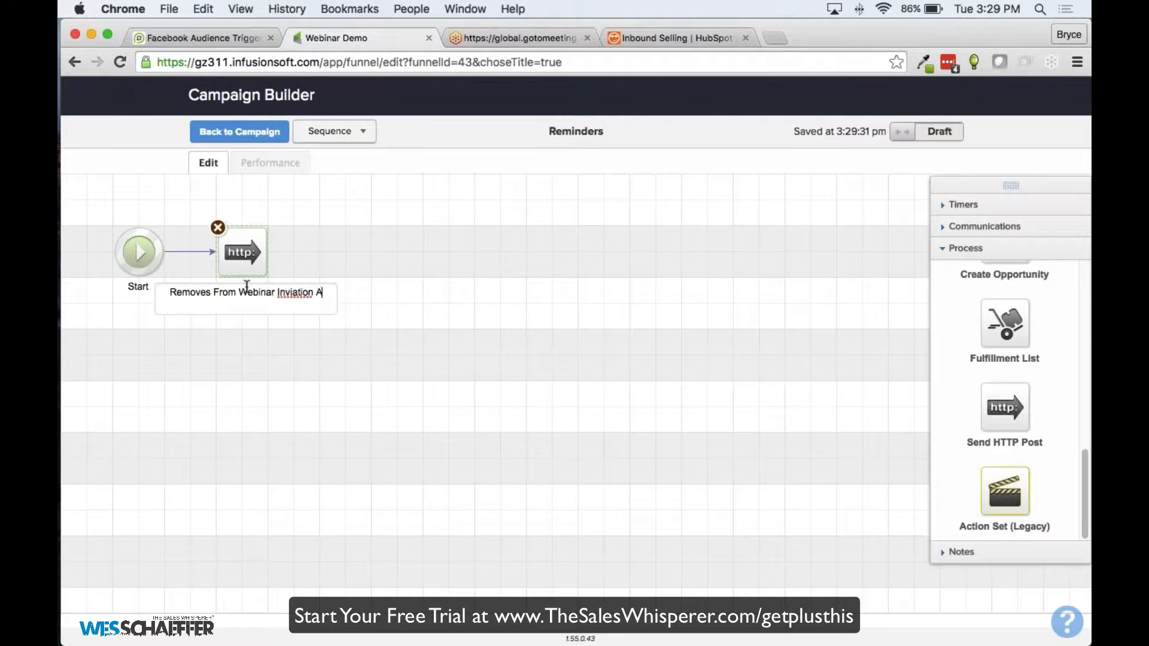
pyautogui.write('ds')
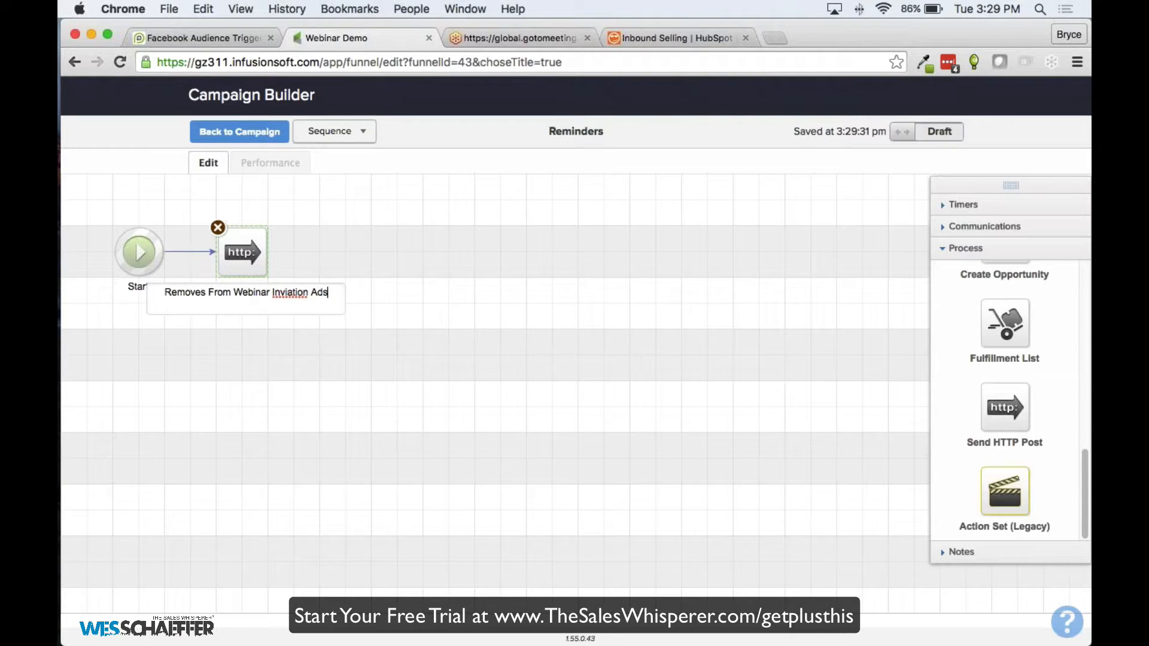
pyautogui.press('Return')
pyautogui.click(240, 132)
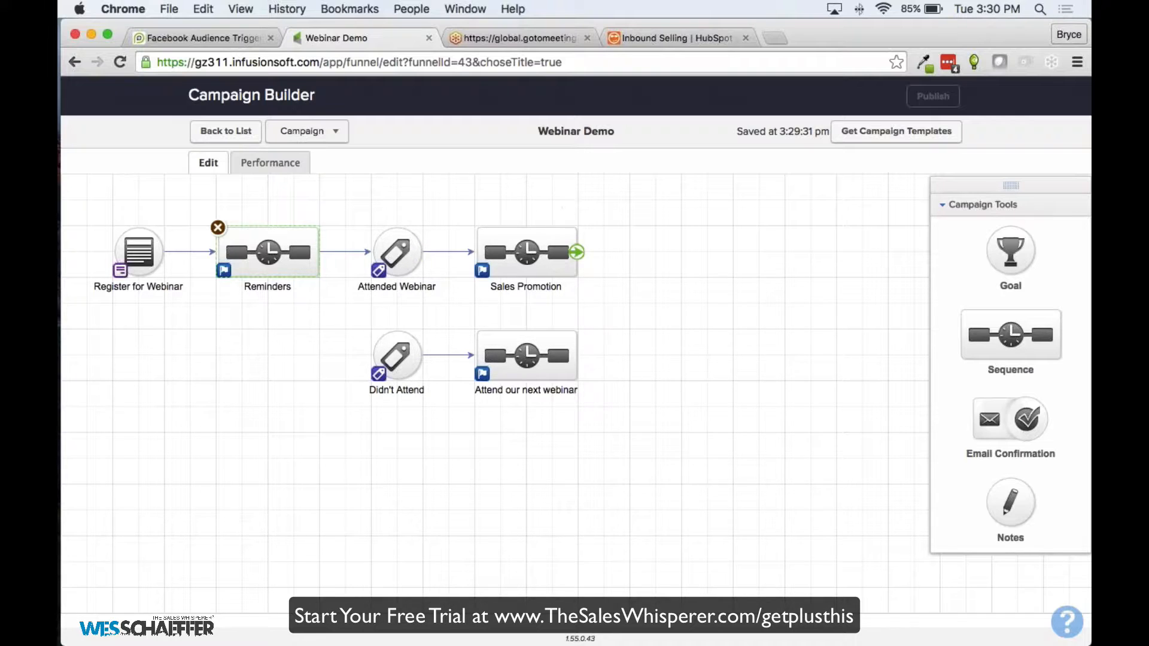
pyautogui.click(650, 234)
# Save the Facebook Audience Trigger as 'Demo Facebook' and select its feature URL for copying
pyautogui.click(219, 37)
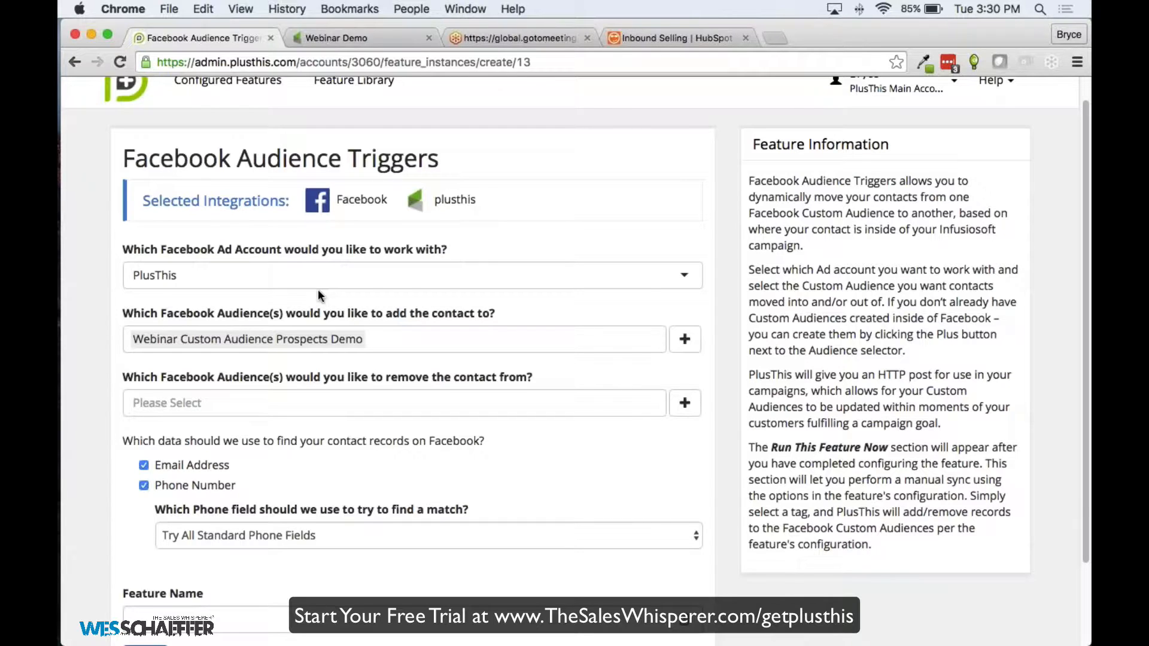
pyautogui.scroll(-2, 239, 478)
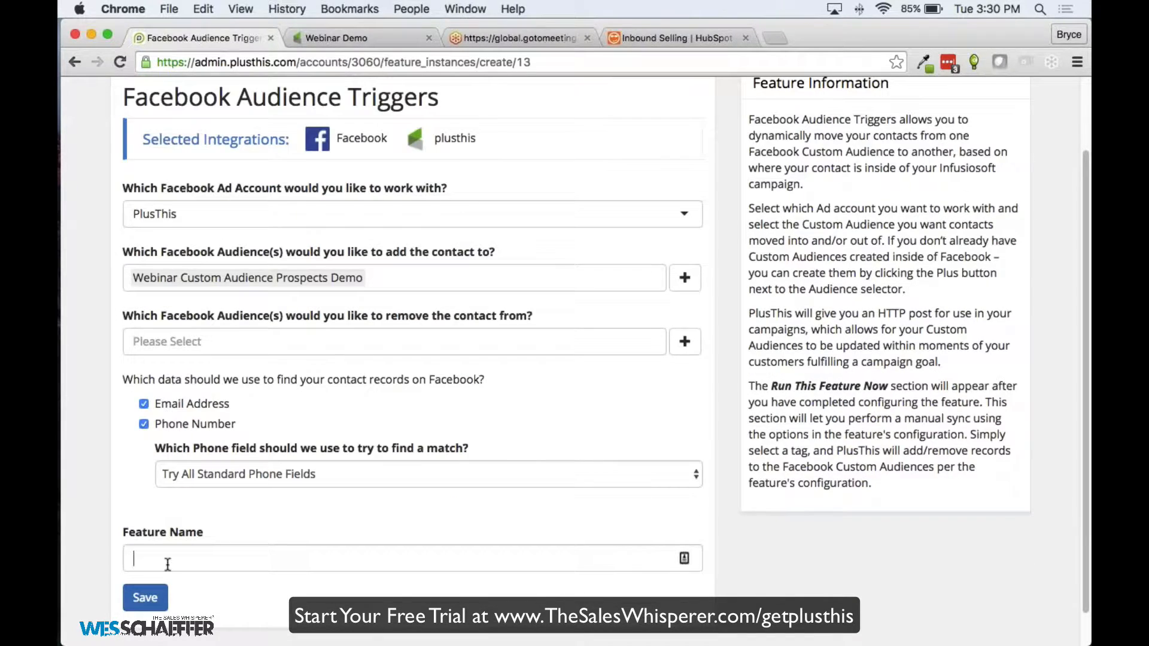
pyautogui.click(168, 560)
pyautogui.write('Demo Facebook')
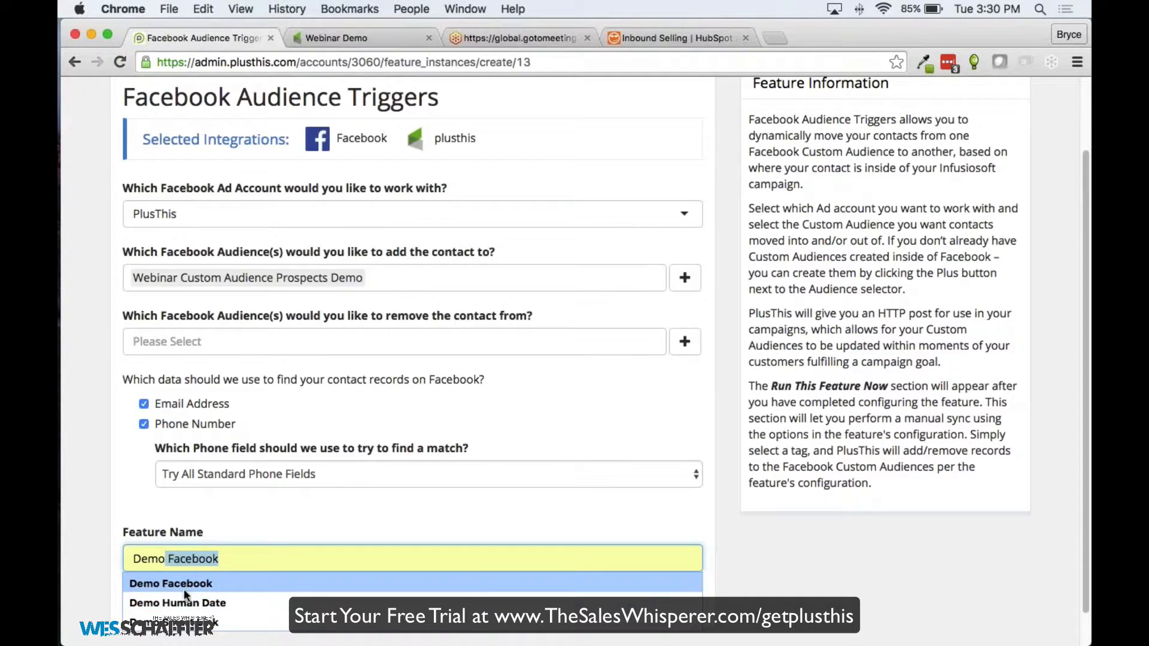
pyautogui.click(174, 584)
pyautogui.click(147, 602)
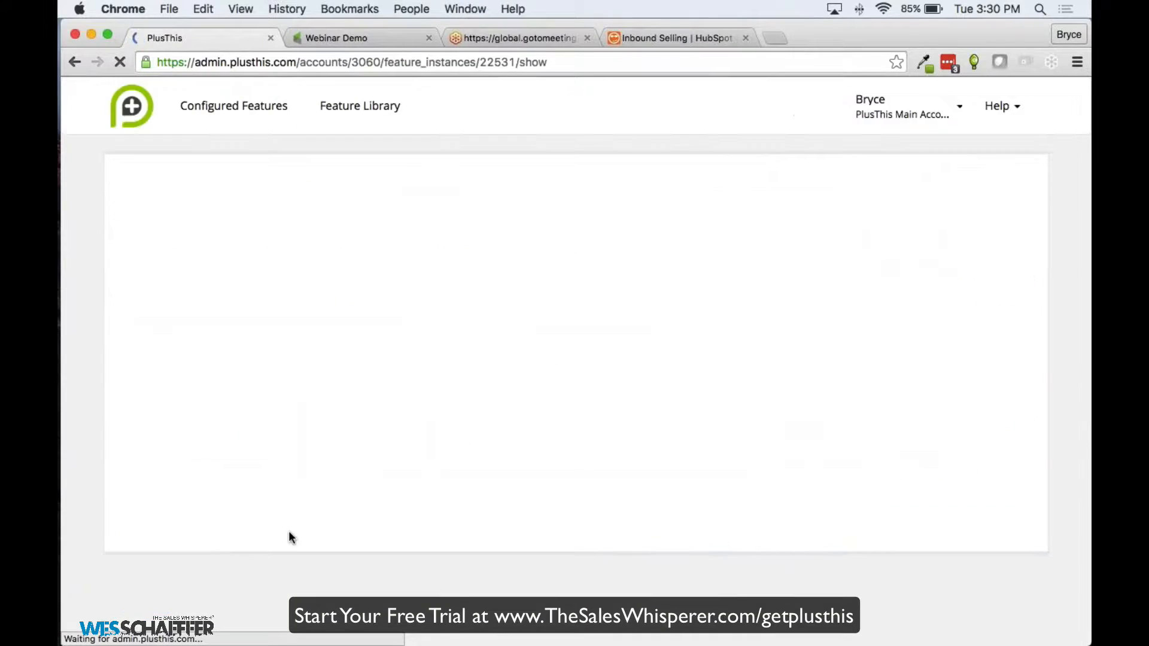
pyautogui.click(520, 281)
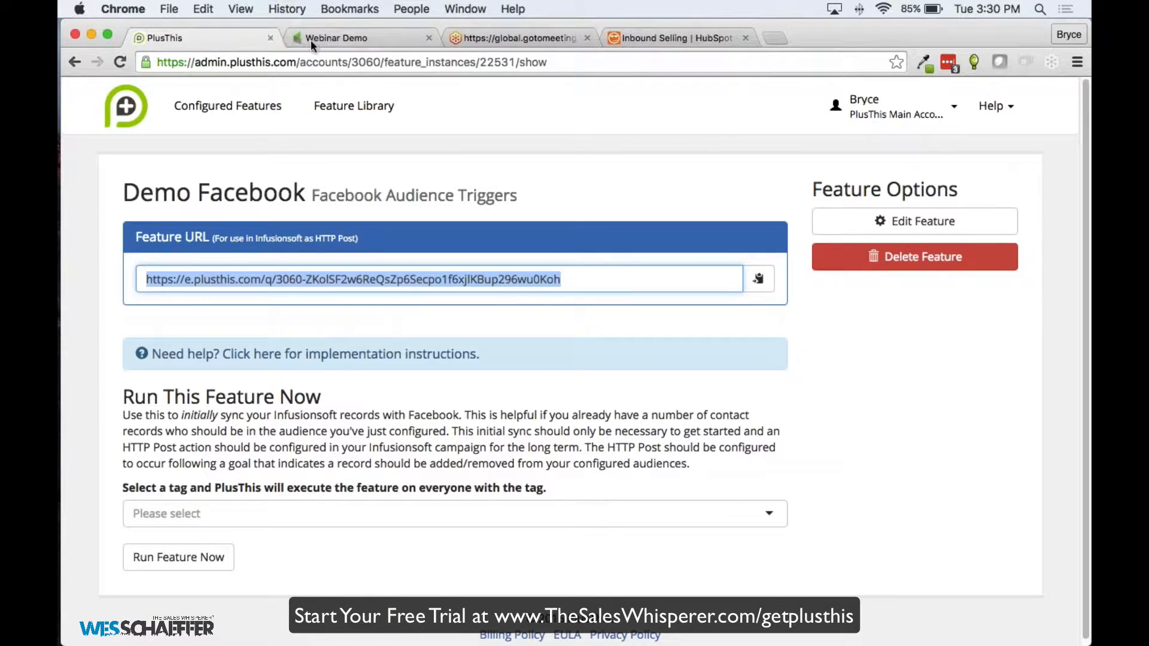
pyautogui.click(338, 38)
# Paste the PlusThis feature URL into the Reminders HTTP Post's POST URL field, then return to PlusThis
pyautogui.doubleClick(222, 237)
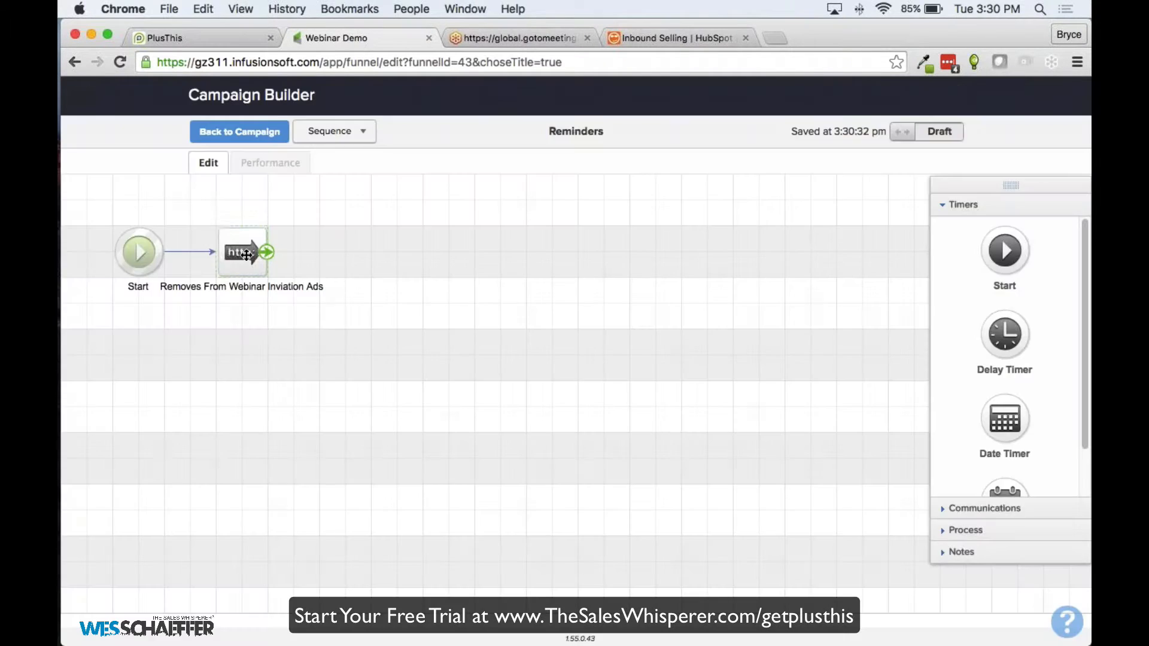
pyautogui.doubleClick(235, 251)
pyautogui.click(289, 192)
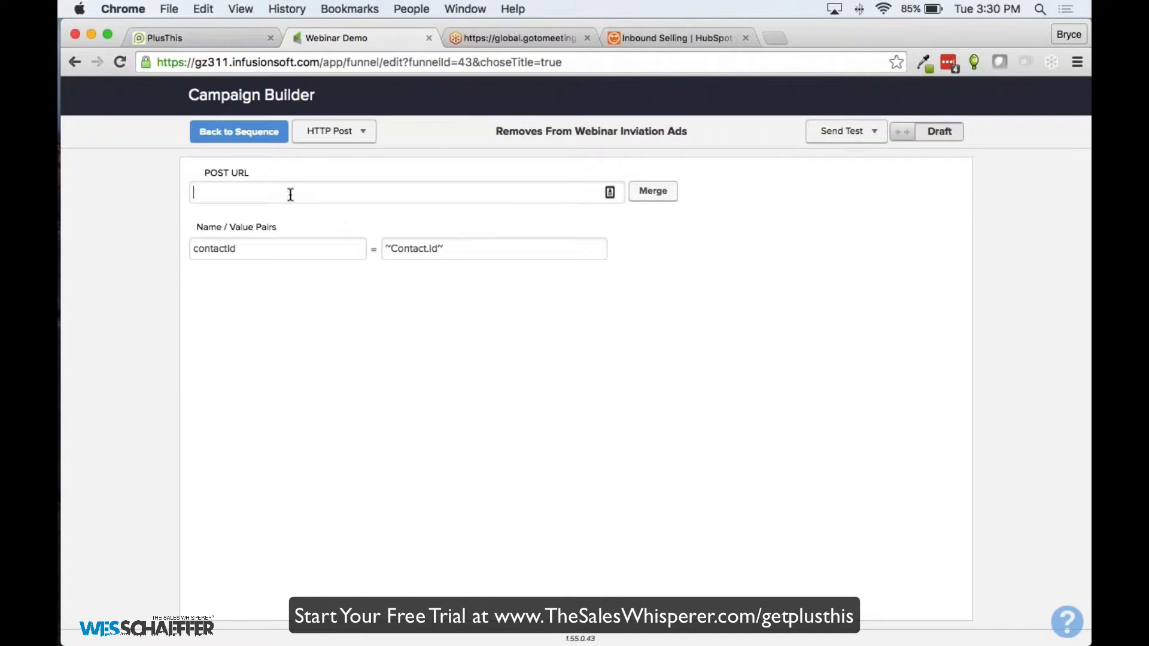
pyautogui.click(238, 131)
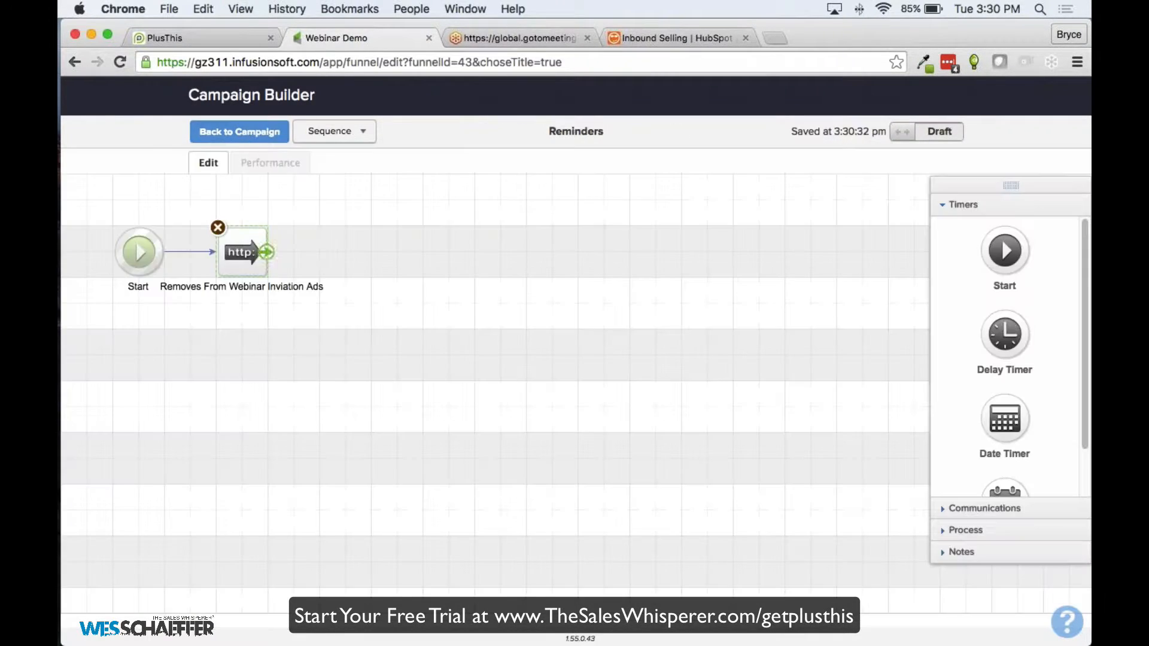
pyautogui.click(240, 131)
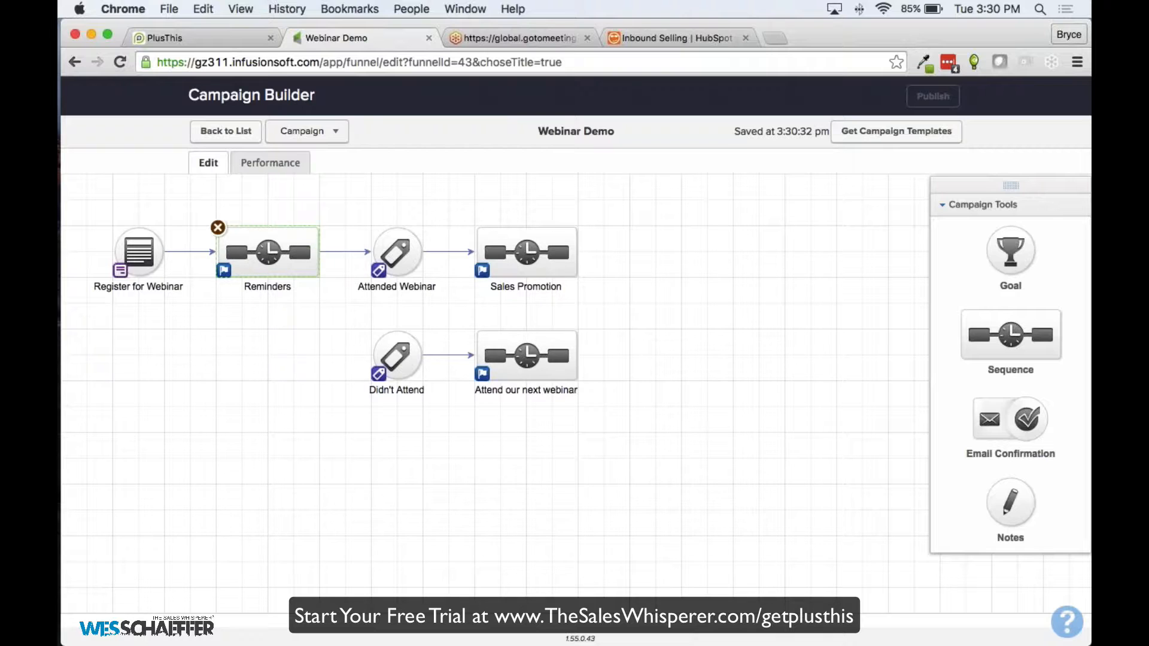
pyautogui.click(205, 44)
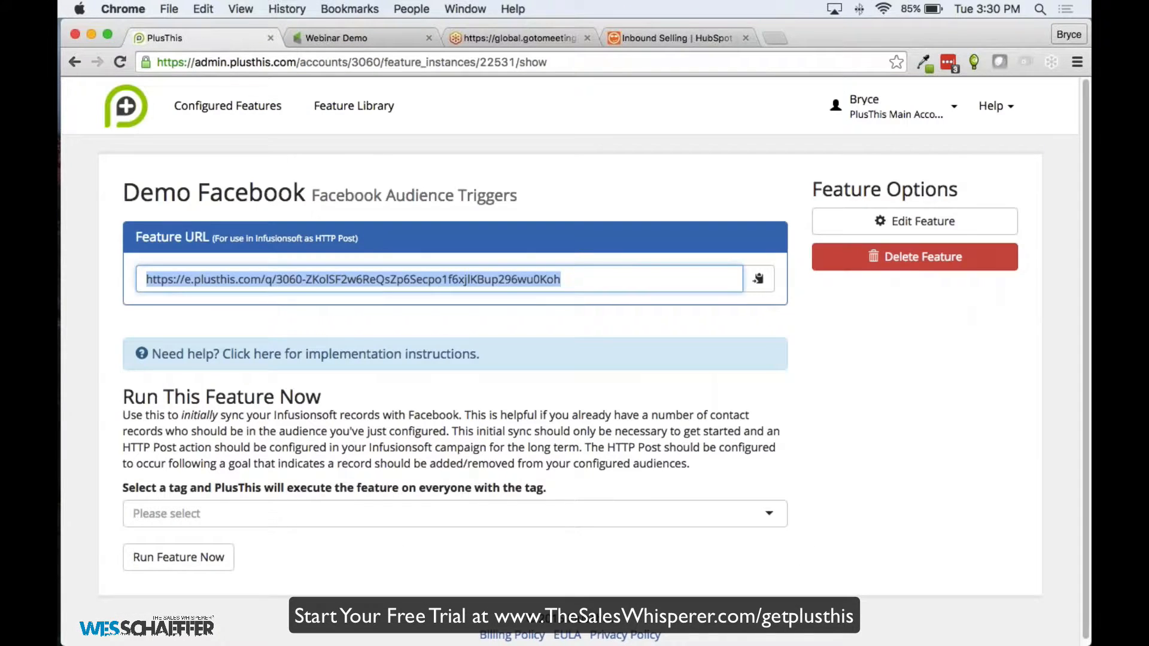
# Inspect the Demo Facebook feature's add-to and remove-from audience fields, then go to the Feature Library
pyautogui.click(928, 225)
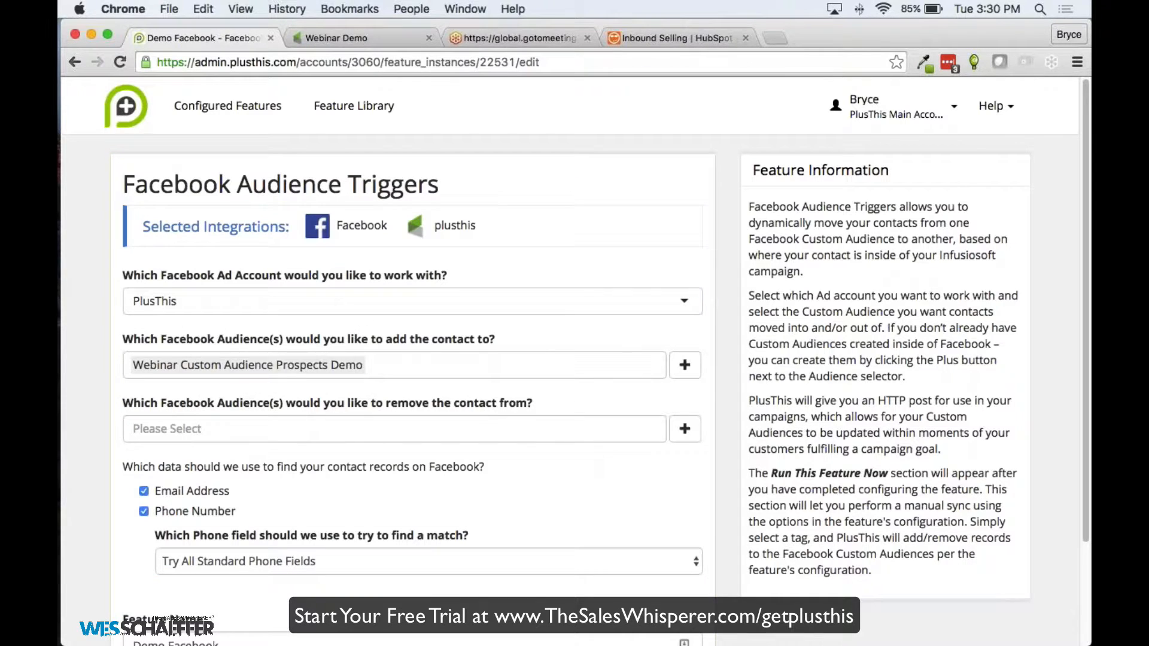
pyautogui.tripleClick(231, 371)
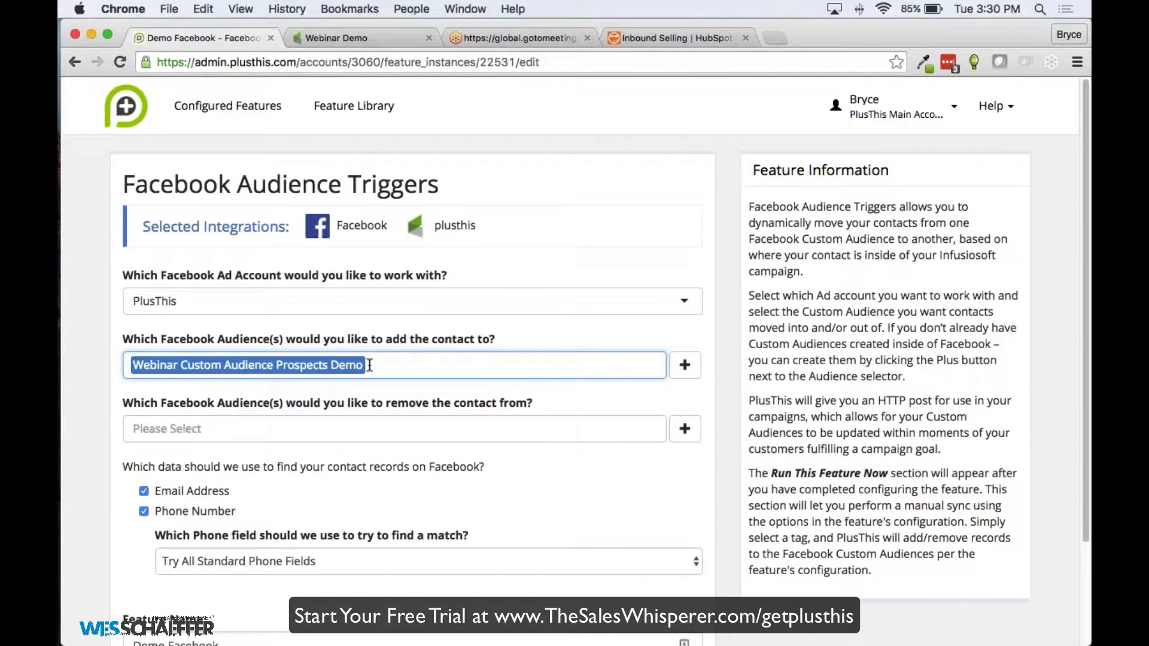
pyautogui.press('Tab')
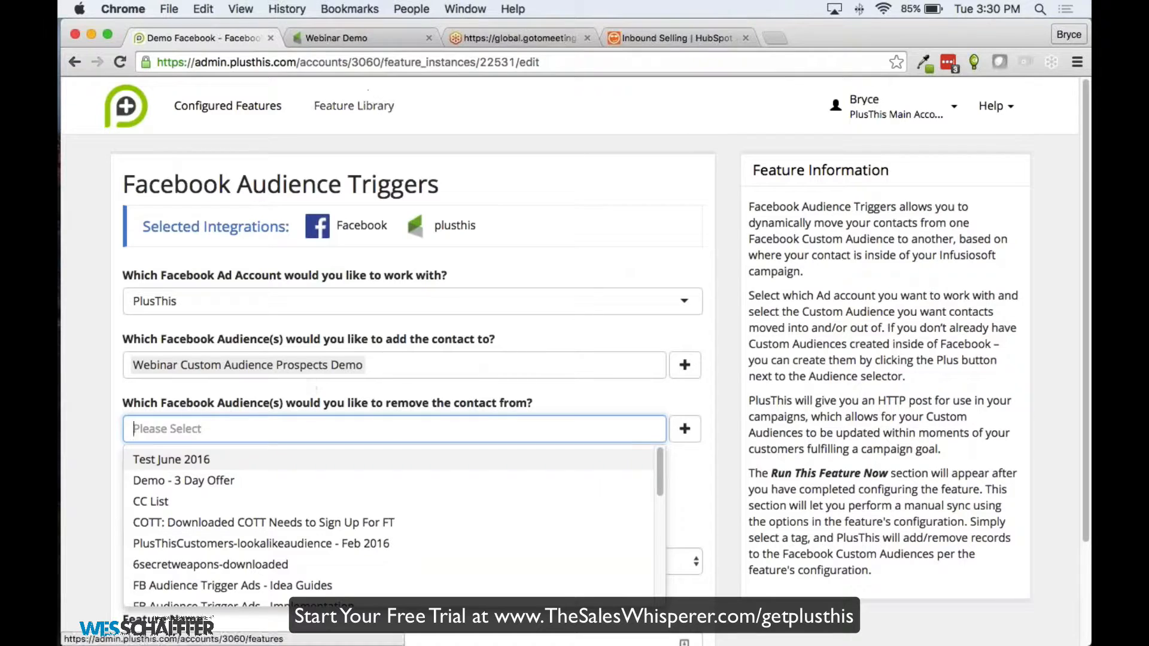
pyautogui.click(332, 39)
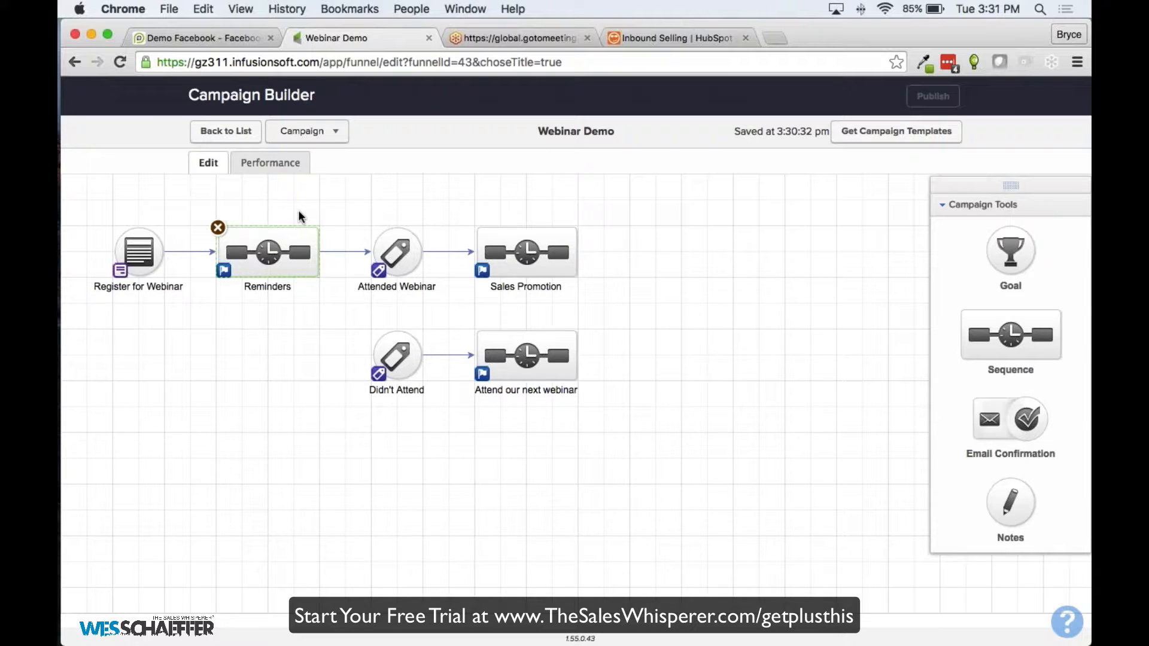
pyautogui.click(239, 39)
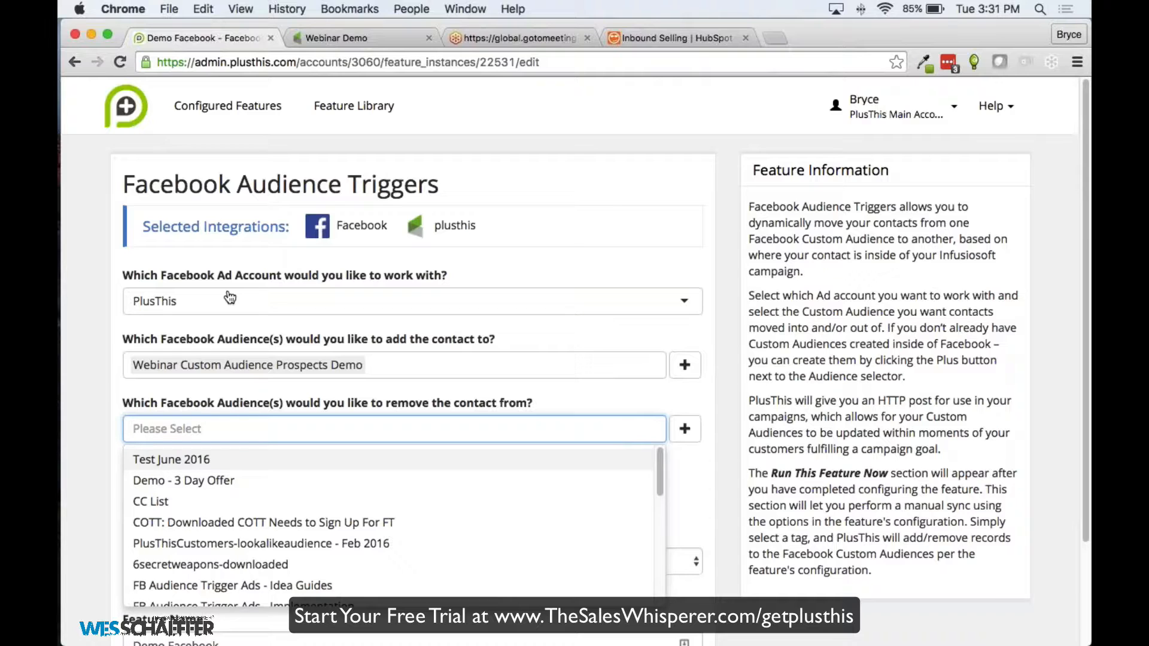
pyautogui.click(230, 297)
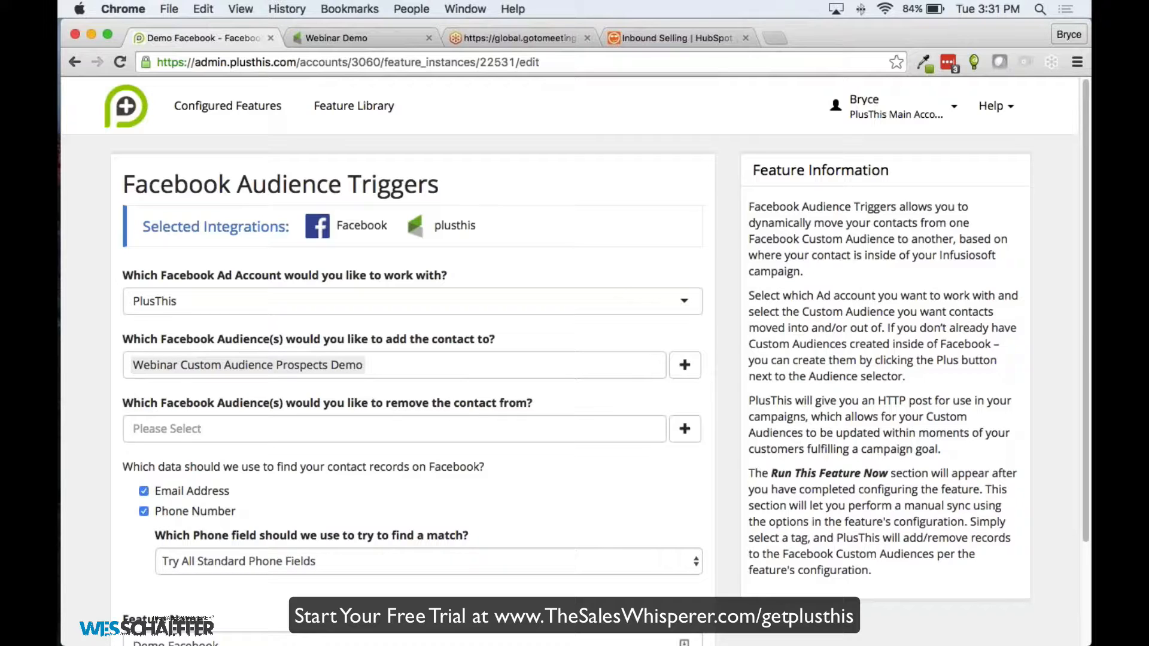
pyautogui.click(335, 108)
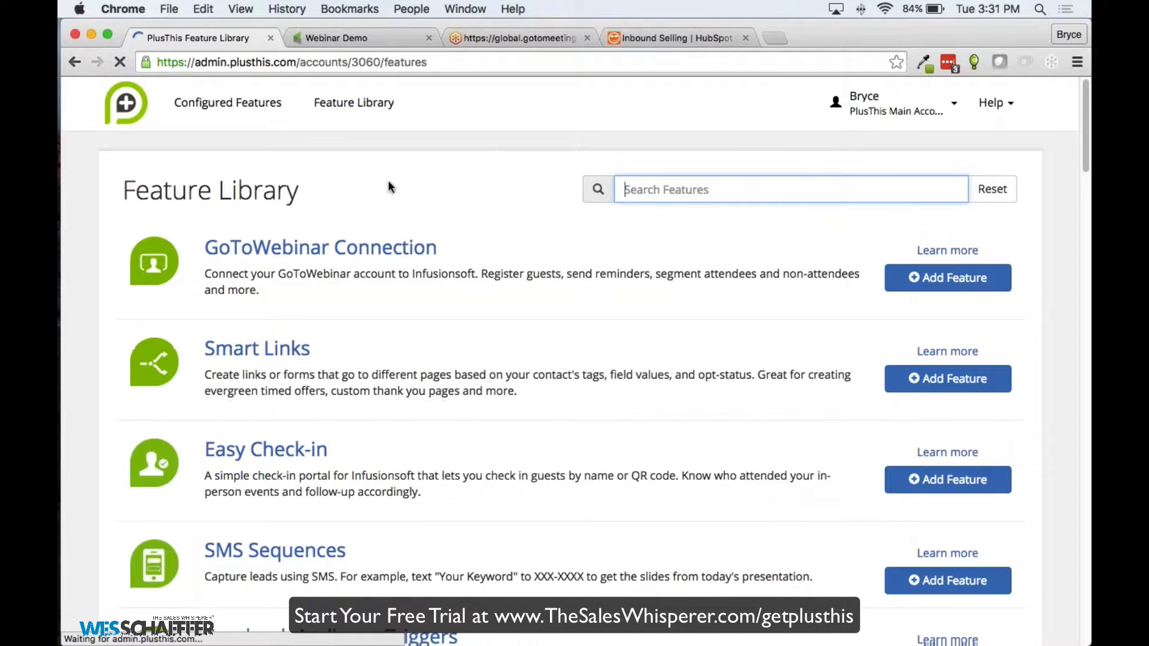
# Scroll through the Feature Library list down to Countdown Timer
pyautogui.scroll(-4, 388, 181)
pyautogui.scroll(-6, 435, 210)
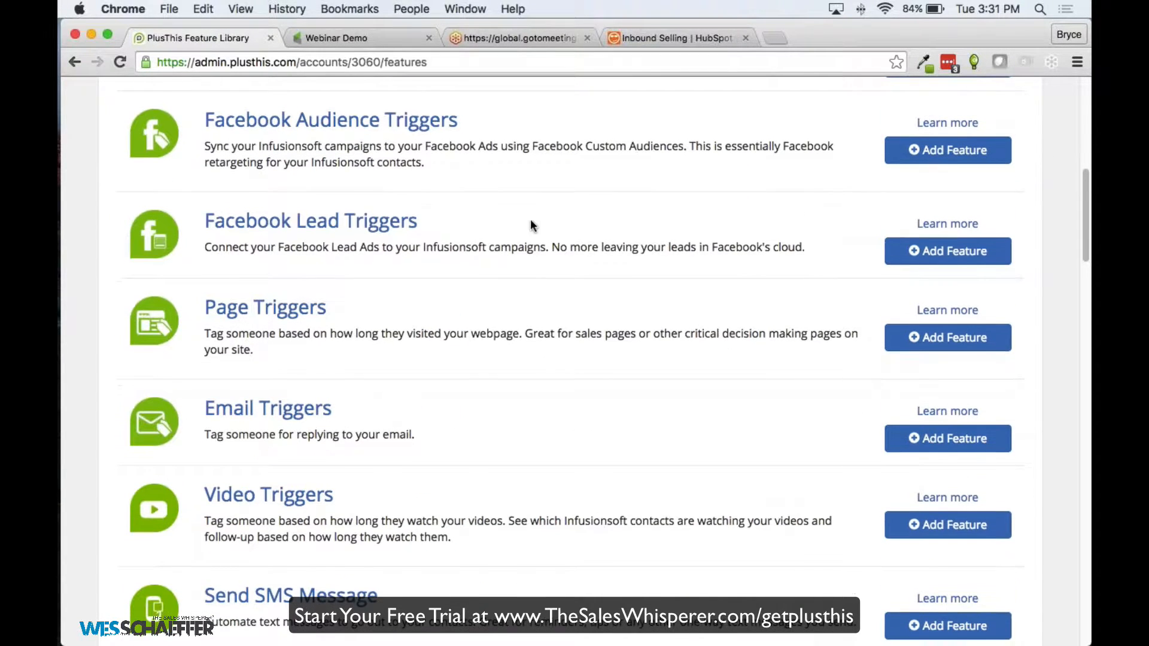
pyautogui.scroll(-8, 399, 221)
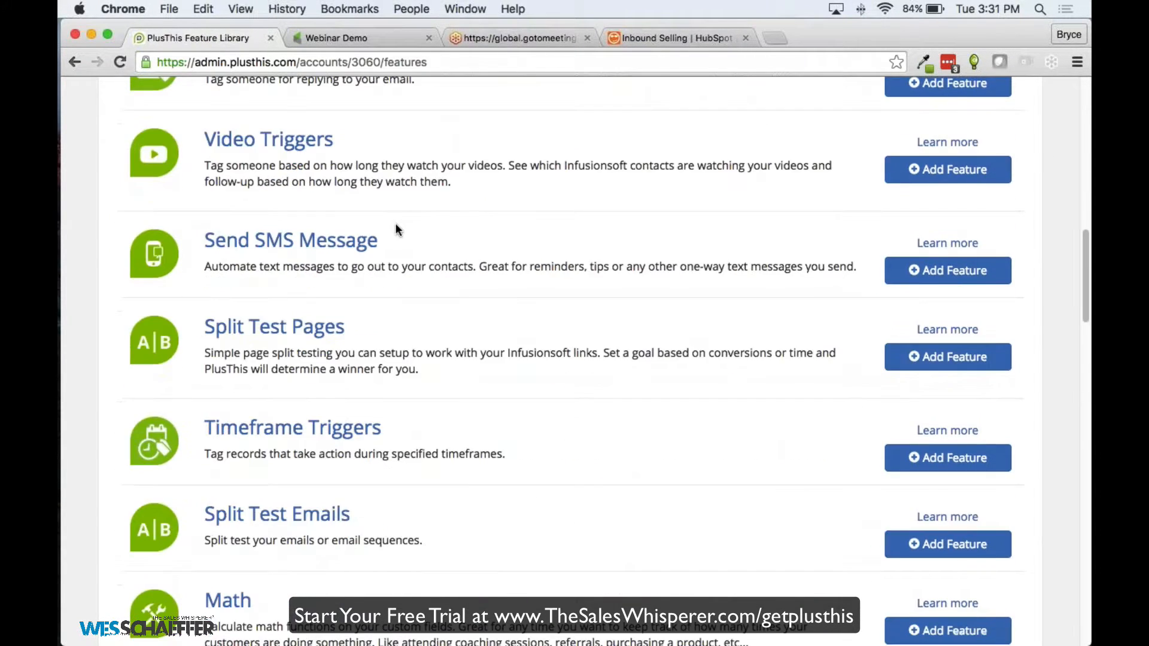
pyautogui.scroll(-3, 396, 230)
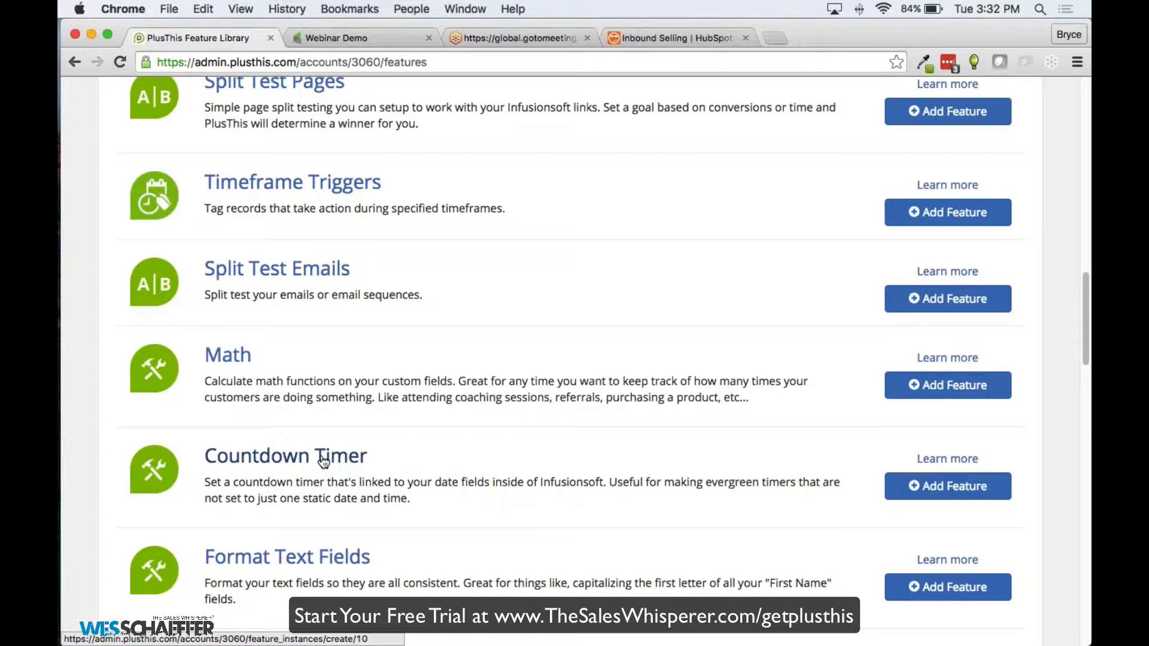
pyautogui.scroll(15, 311, 359)
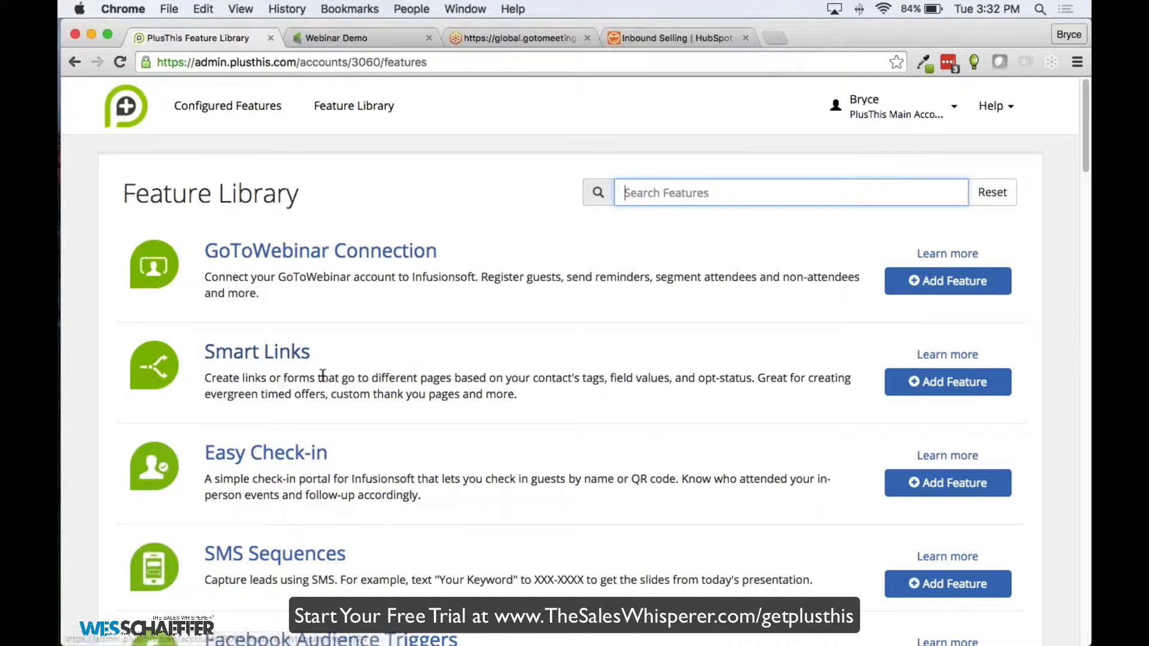
pyautogui.scroll(-10, 417, 363)
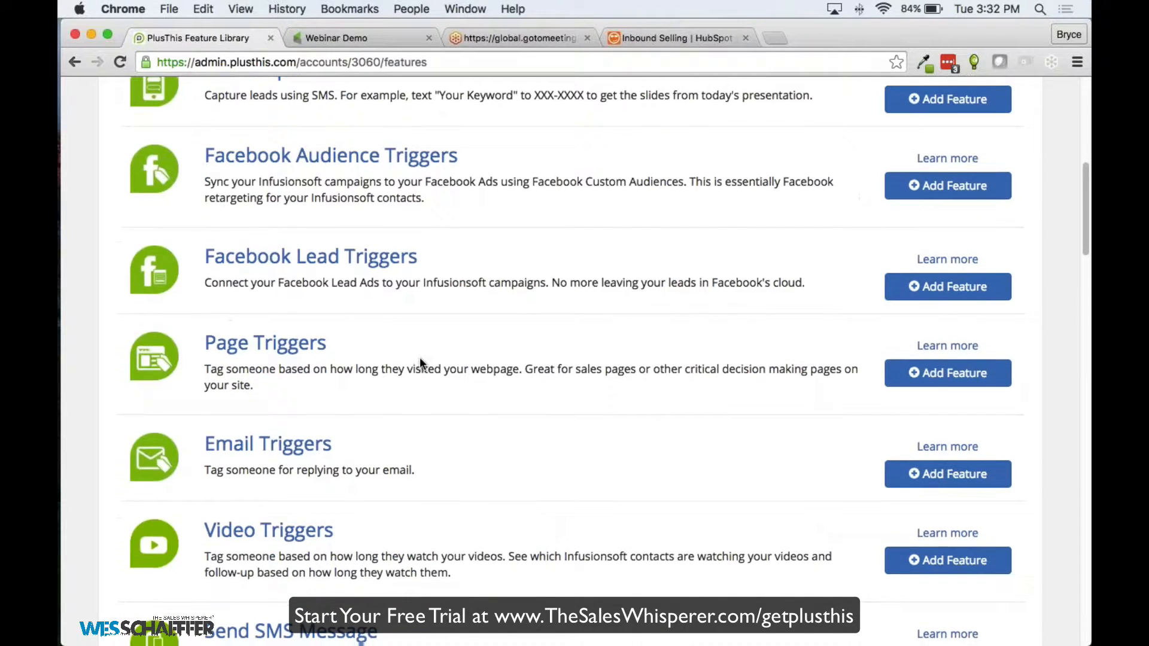
pyautogui.scroll(-1, 420, 359)
pyautogui.scroll(-7, 422, 362)
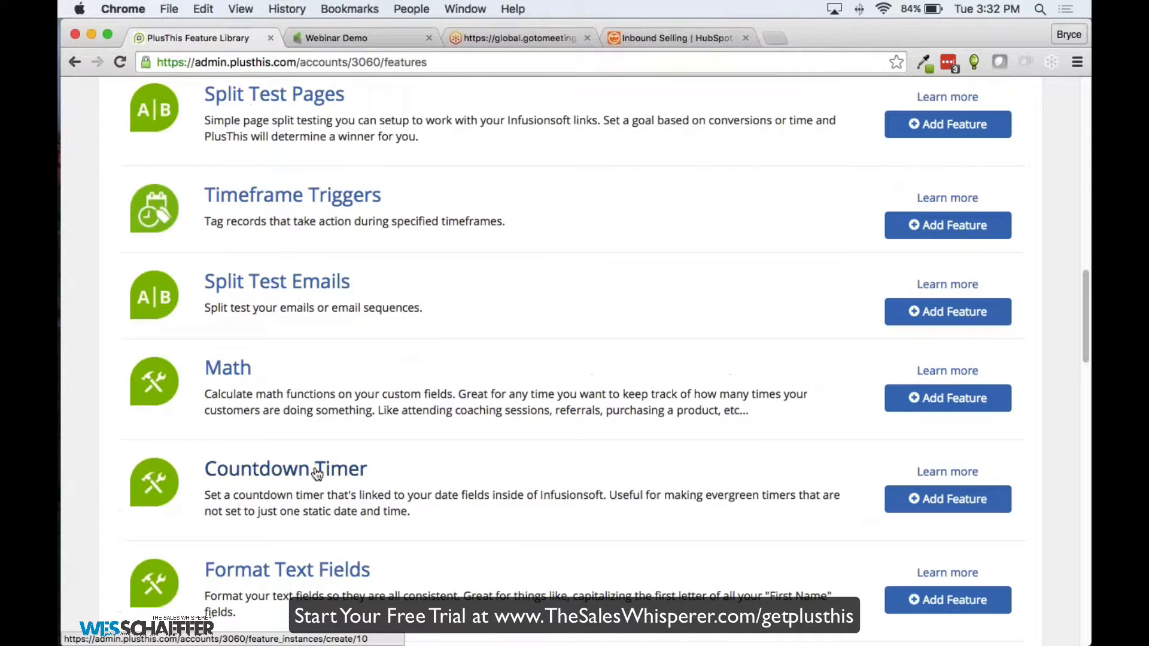
# Create a Countdown Timer that counts down to the contact's Free Trial Expiration Date field
pyautogui.click(317, 474)
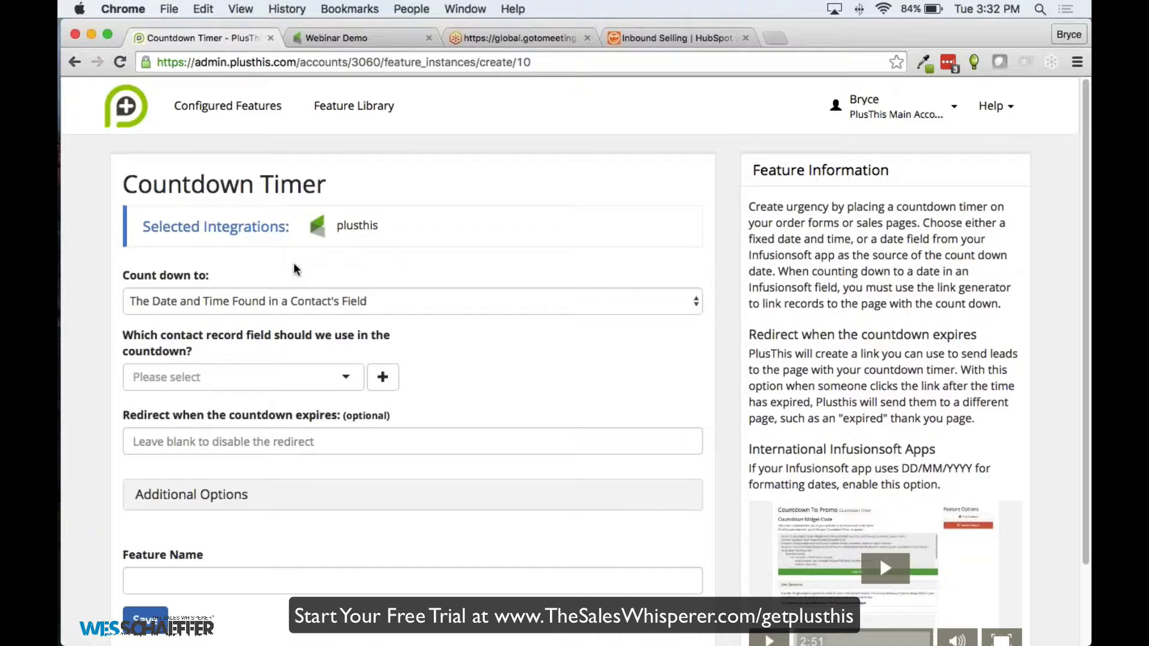
pyautogui.click(227, 377)
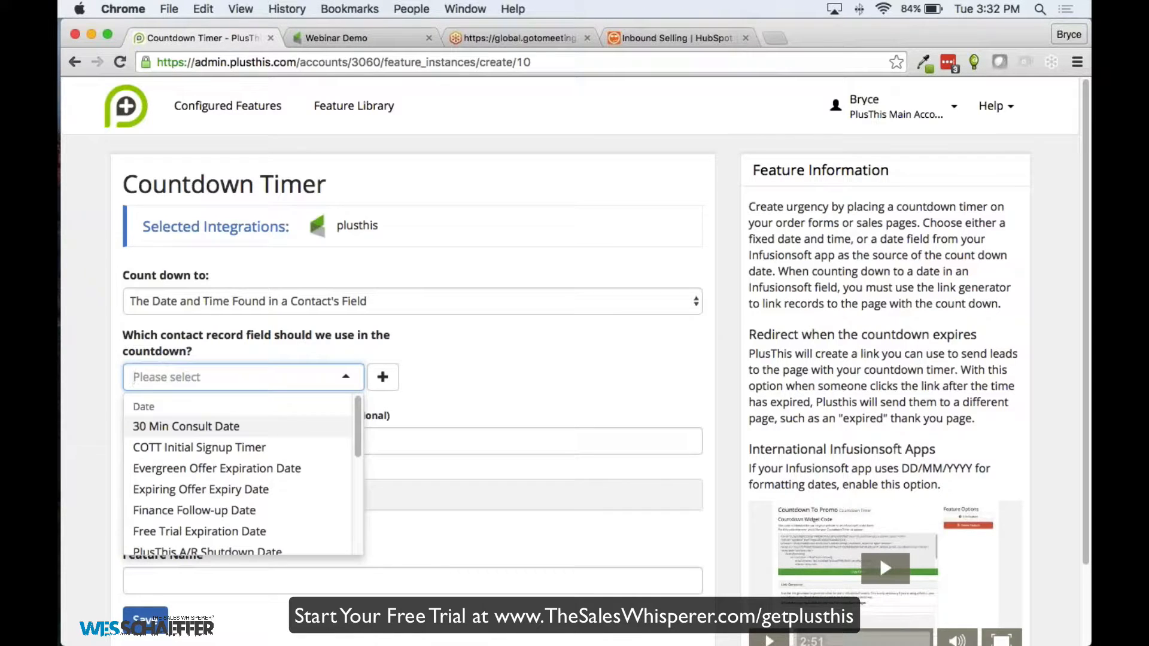
pyautogui.write('Trial')
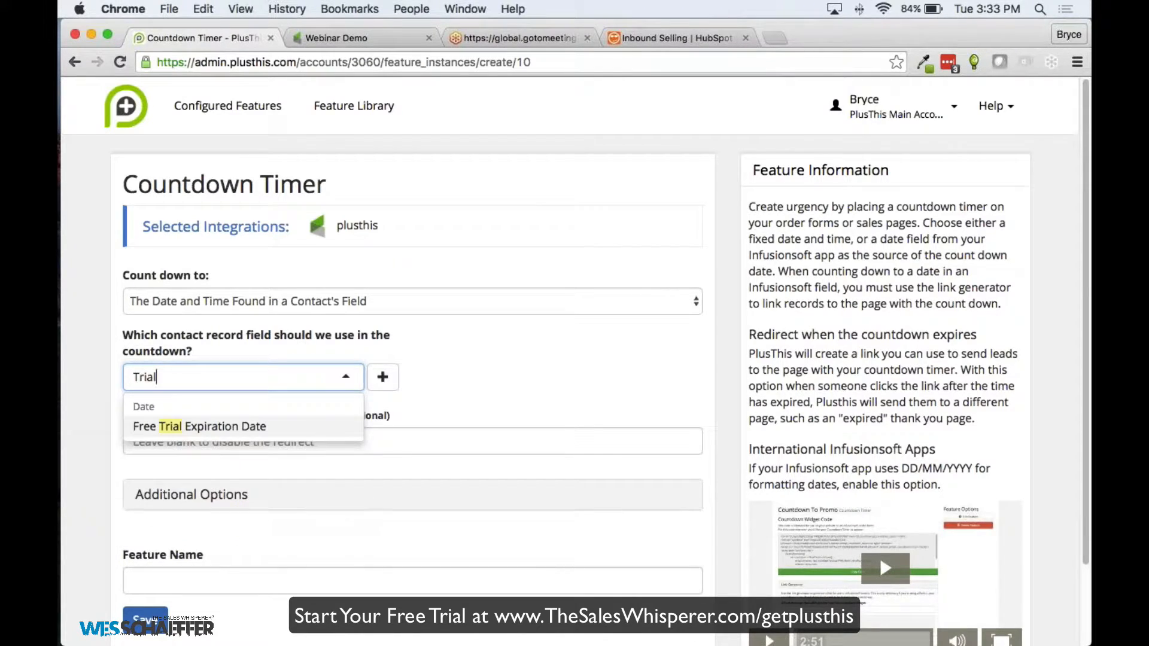
pyautogui.press('Return')
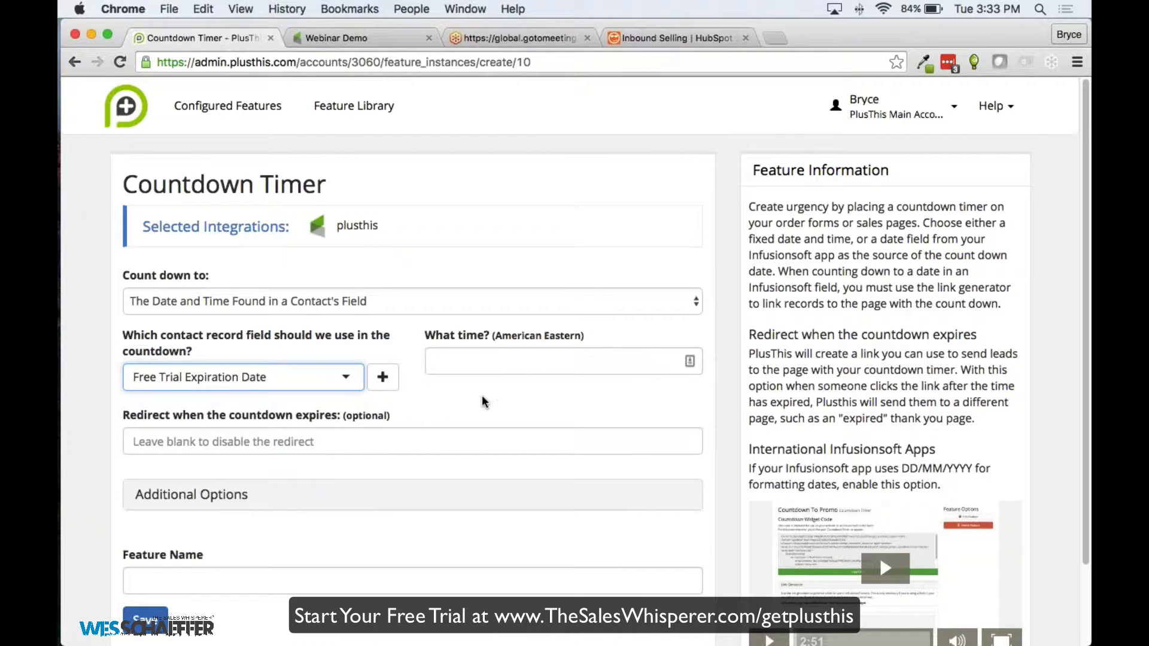
pyautogui.click(470, 396)
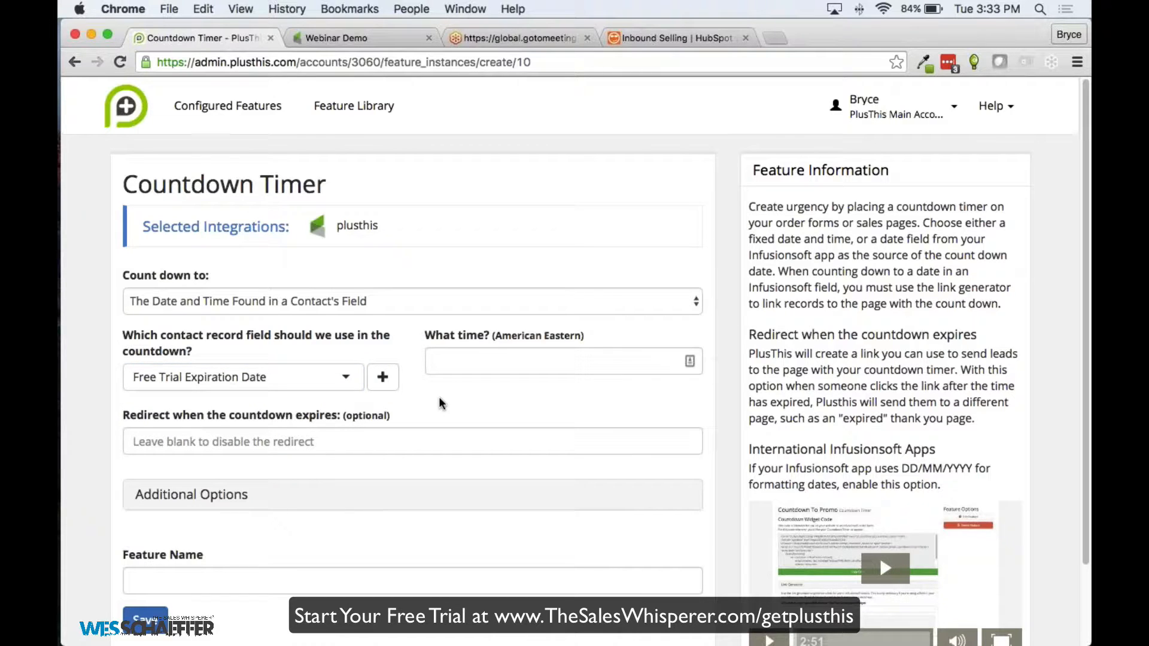
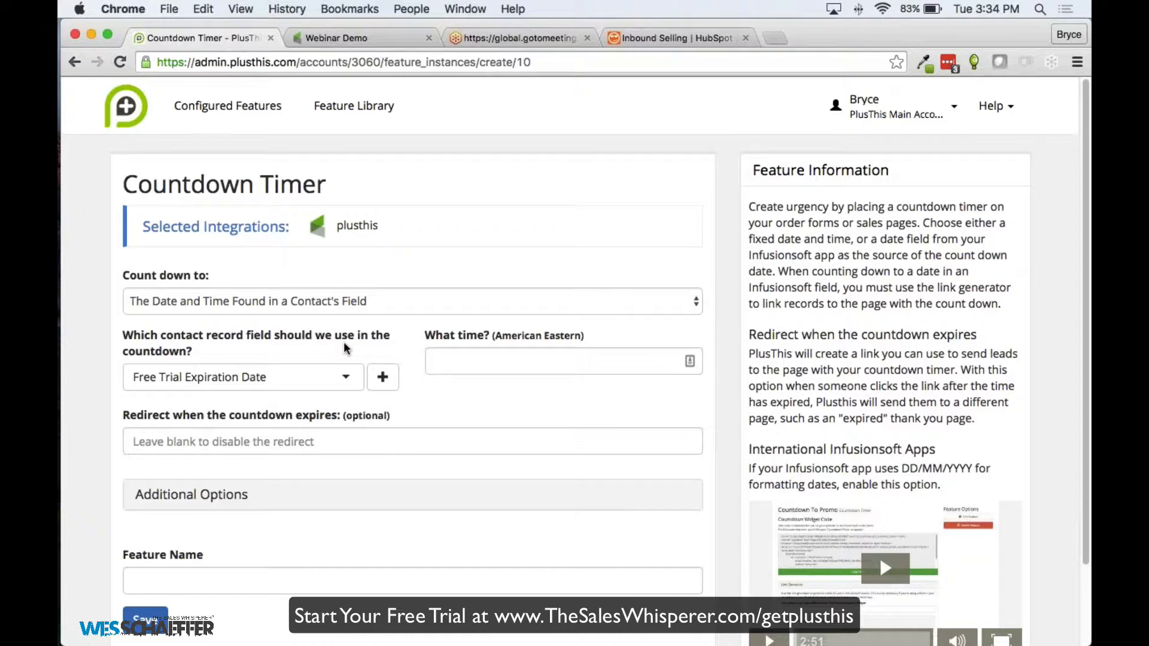
# Enter 'Demo Countdown' as the countdown timer's feature name and save it
pyautogui.scroll(-1, 403, 304)
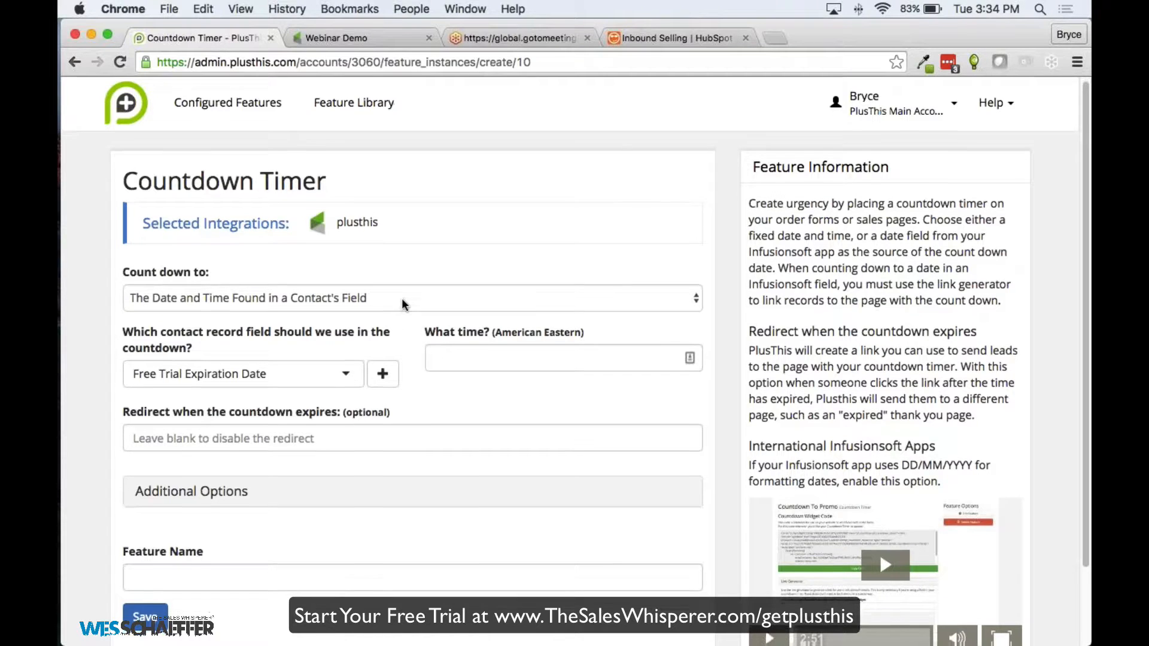
pyautogui.scroll(-2, 359, 359)
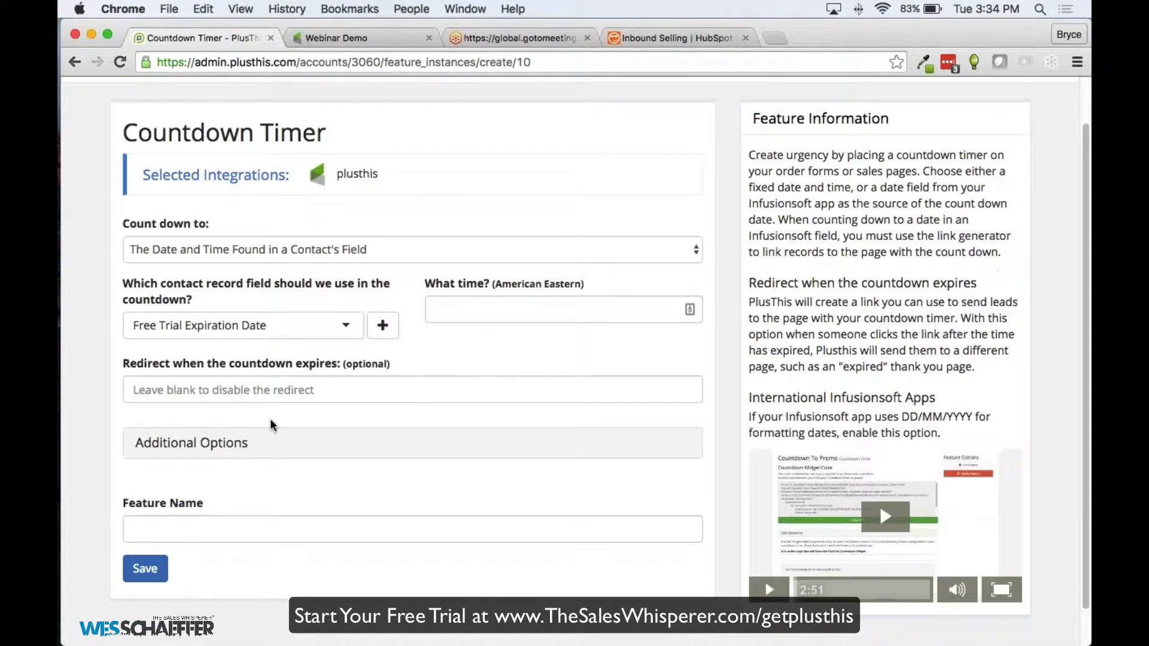
pyautogui.click(263, 529)
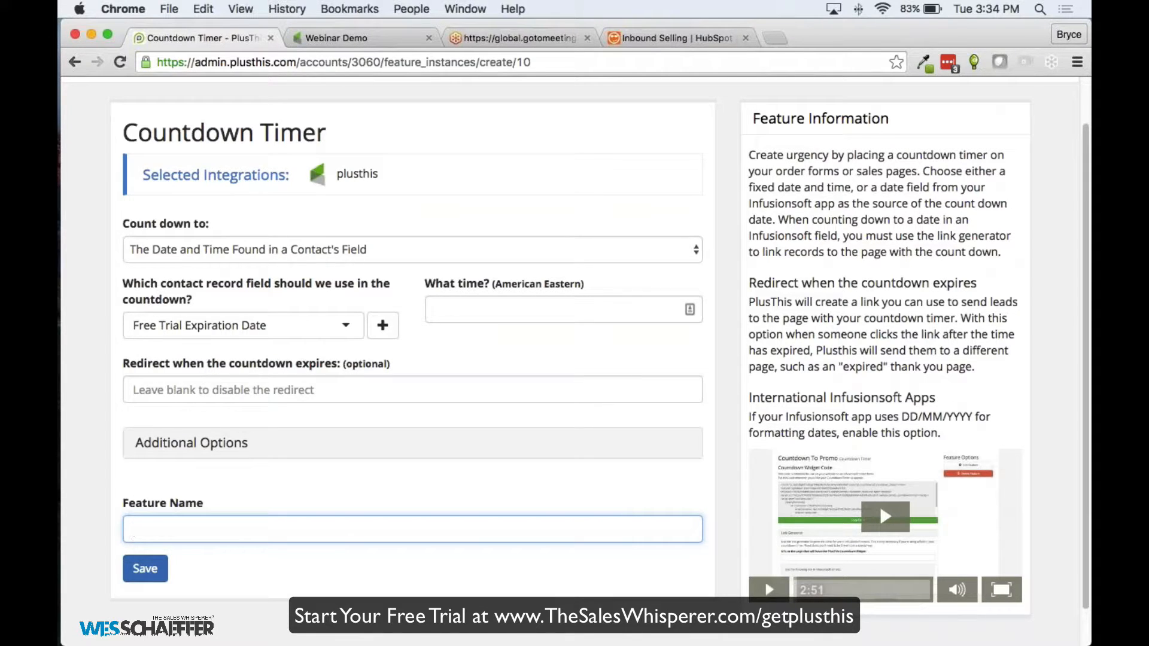
pyautogui.write('Demo')
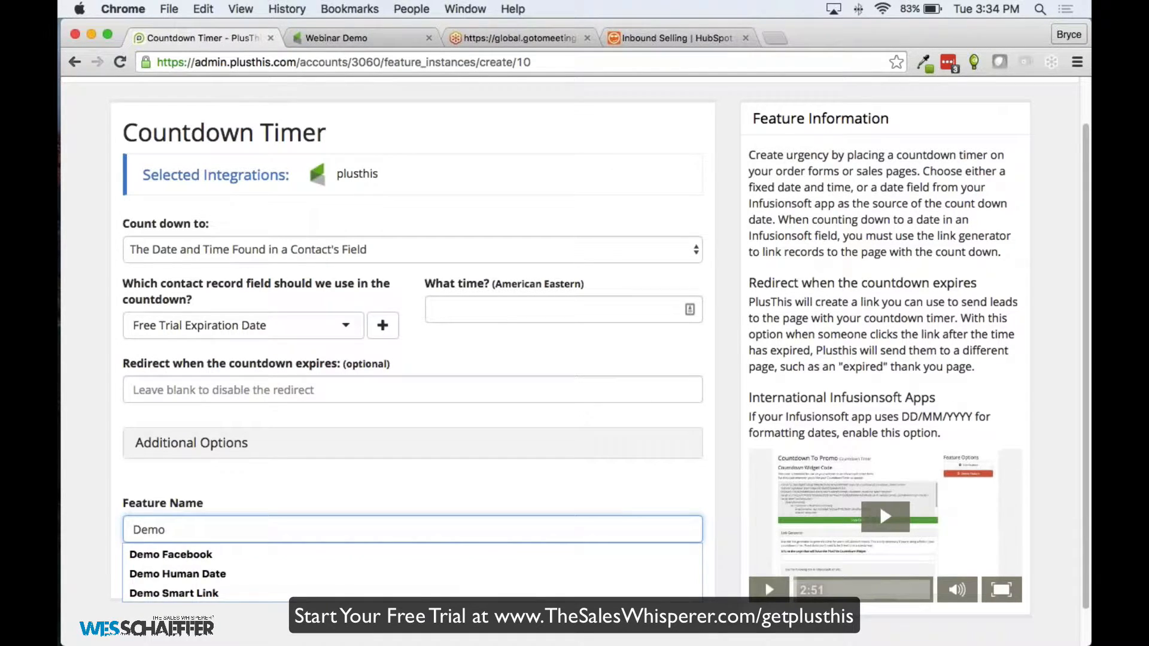
pyautogui.click(235, 477)
pyautogui.scroll(-1, 227, 478)
pyautogui.click(187, 496)
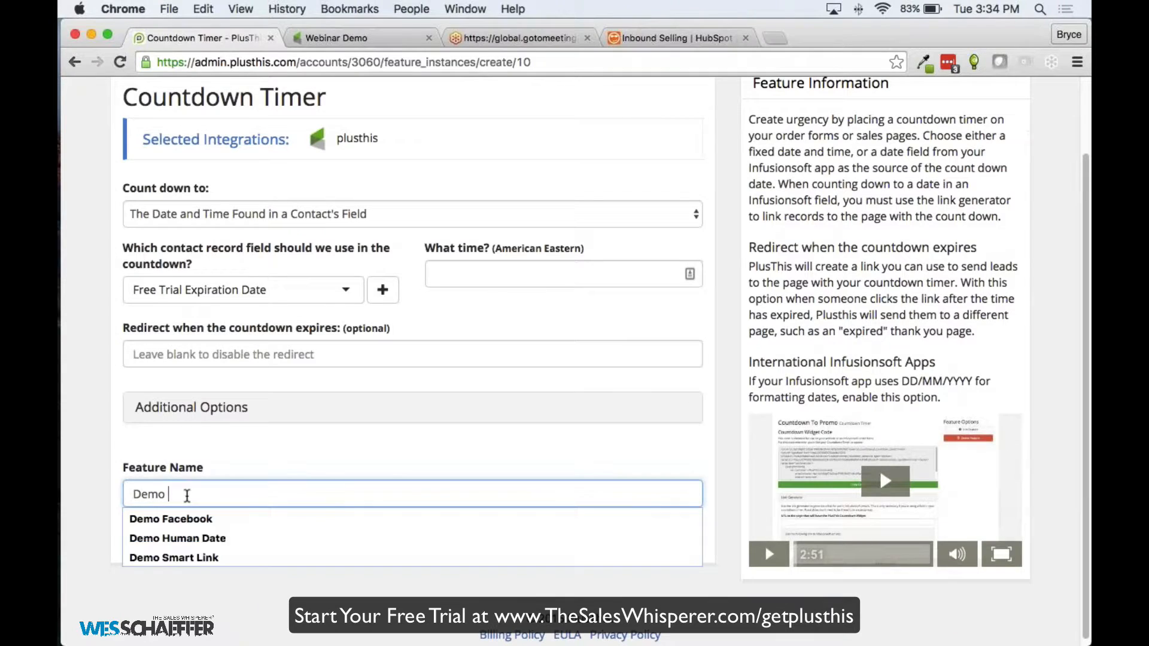
pyautogui.write('Countdown')
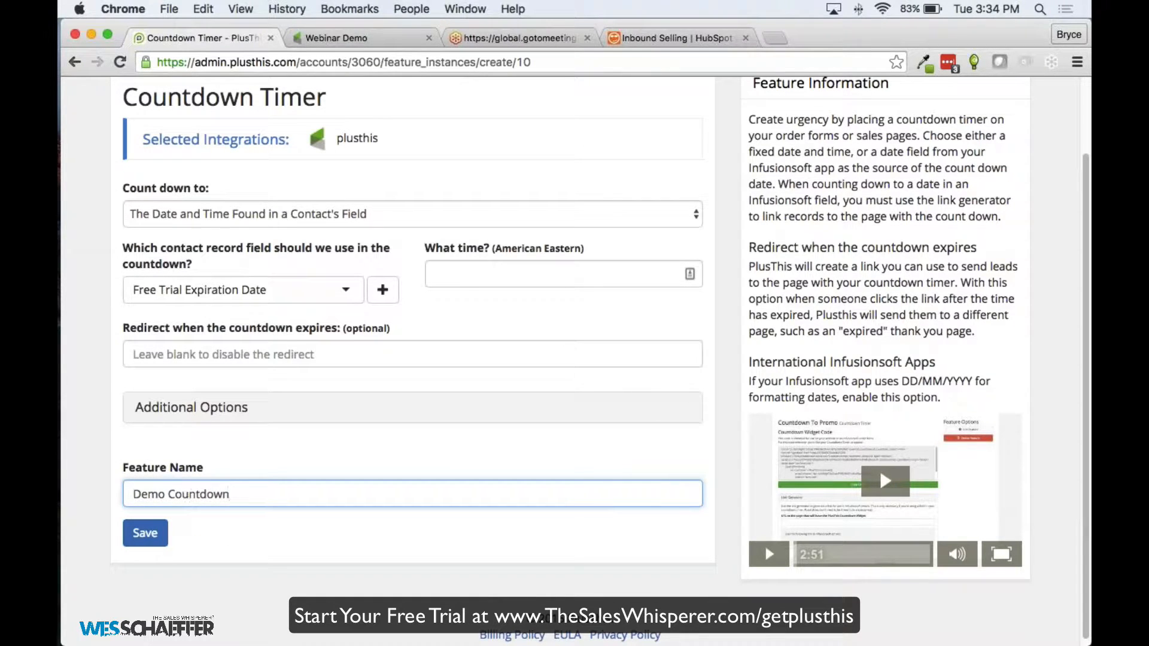
pyautogui.click(145, 533)
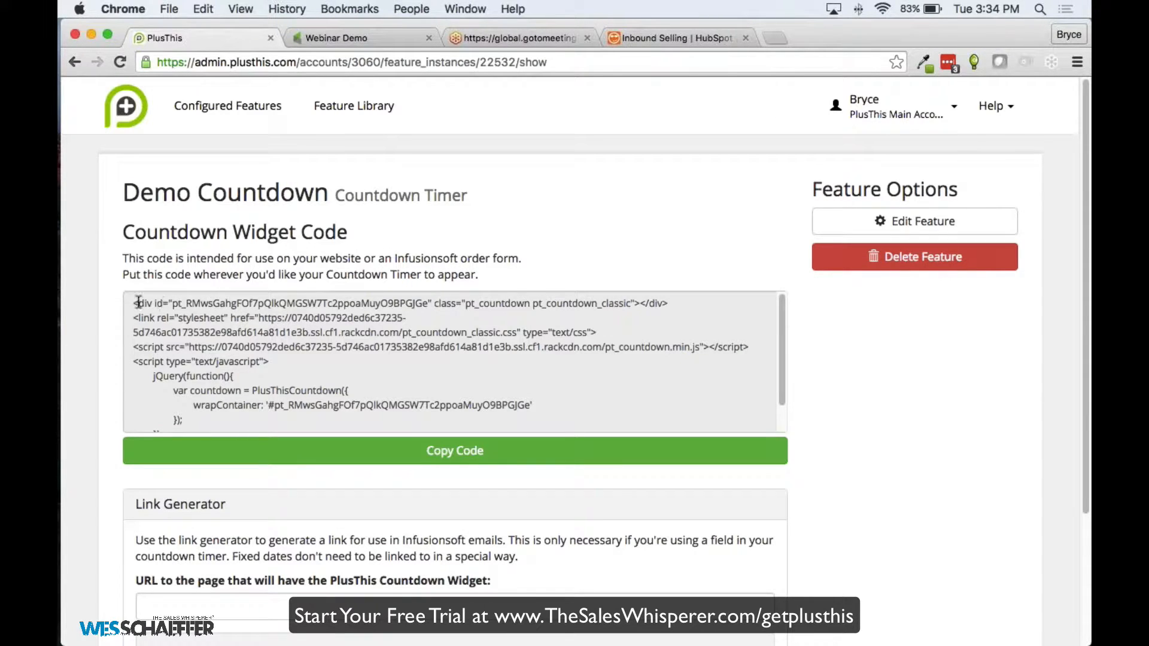
pyautogui.moveTo(137, 303); pyautogui.dragTo(385, 347)
pyautogui.click(383, 349)
pyautogui.scroll(-1, 310, 329)
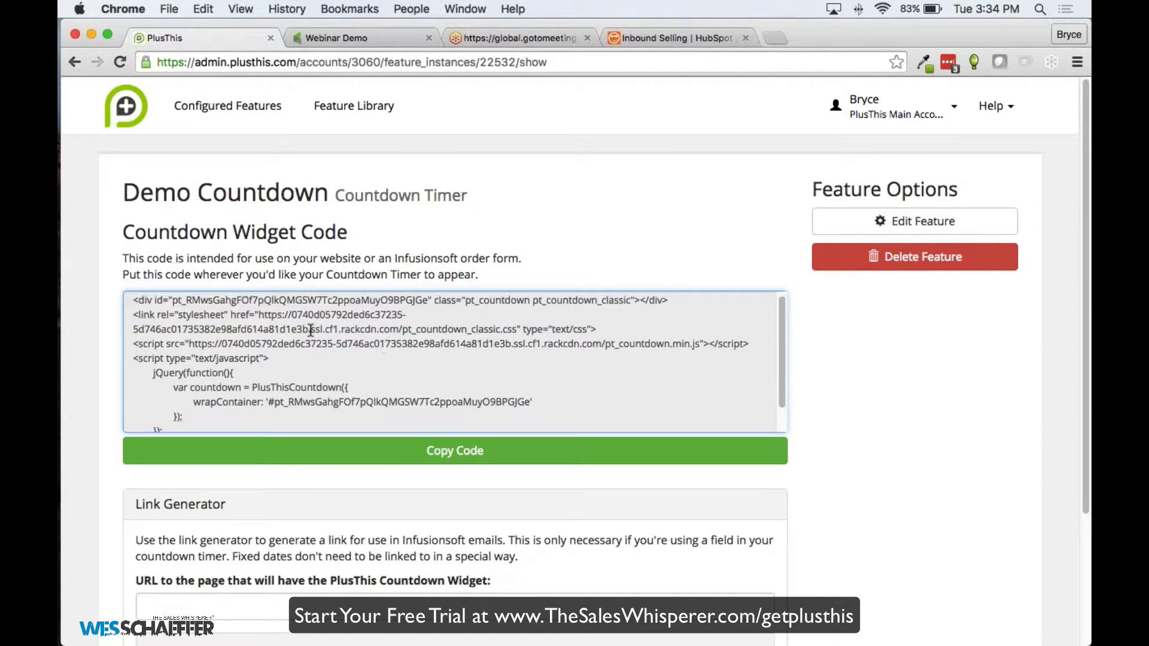
pyautogui.scroll(-3, 311, 330)
pyautogui.scroll(2, 311, 311)
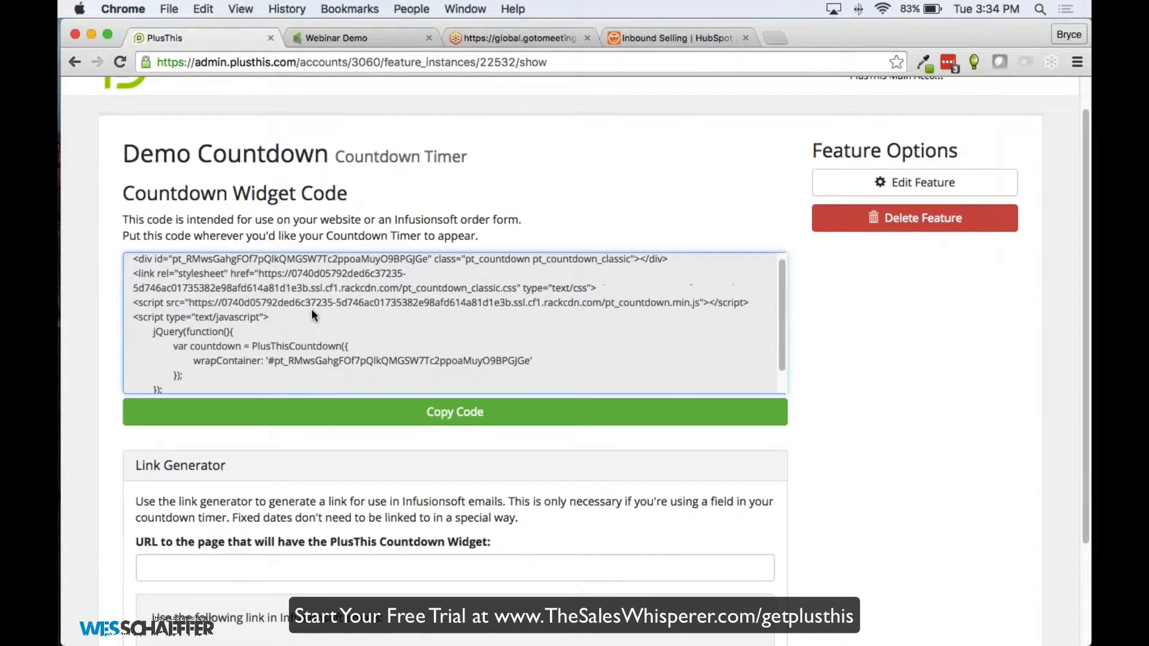
pyautogui.scroll(2, 312, 311)
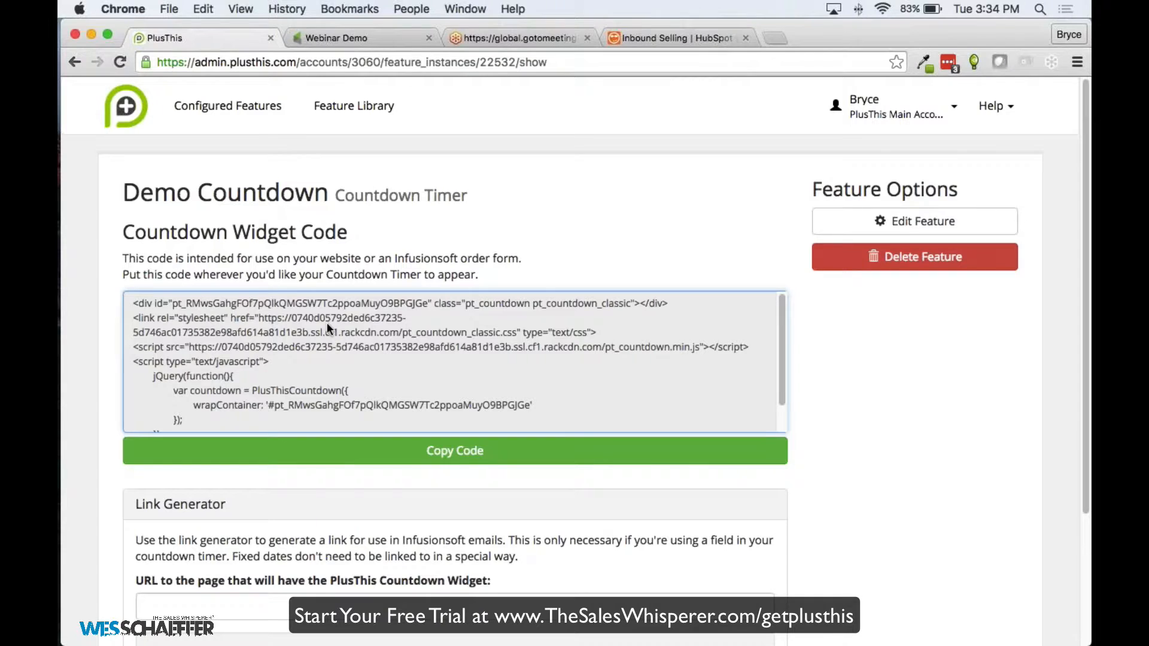
pyautogui.scroll(-5, 305, 318)
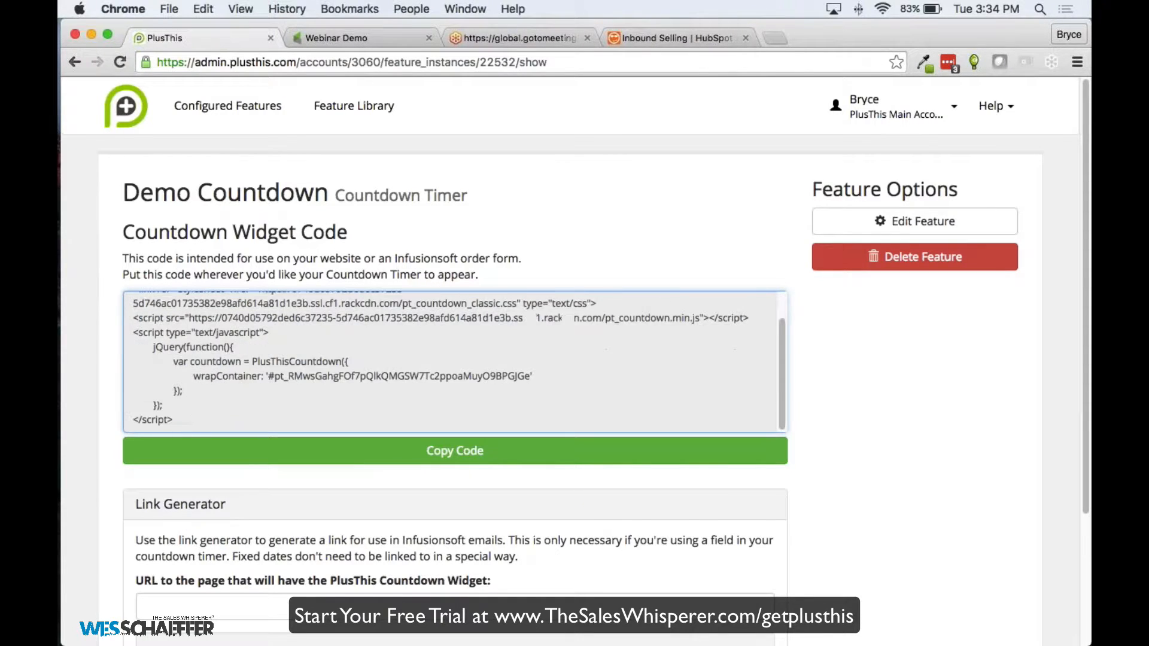
pyautogui.click(263, 537)
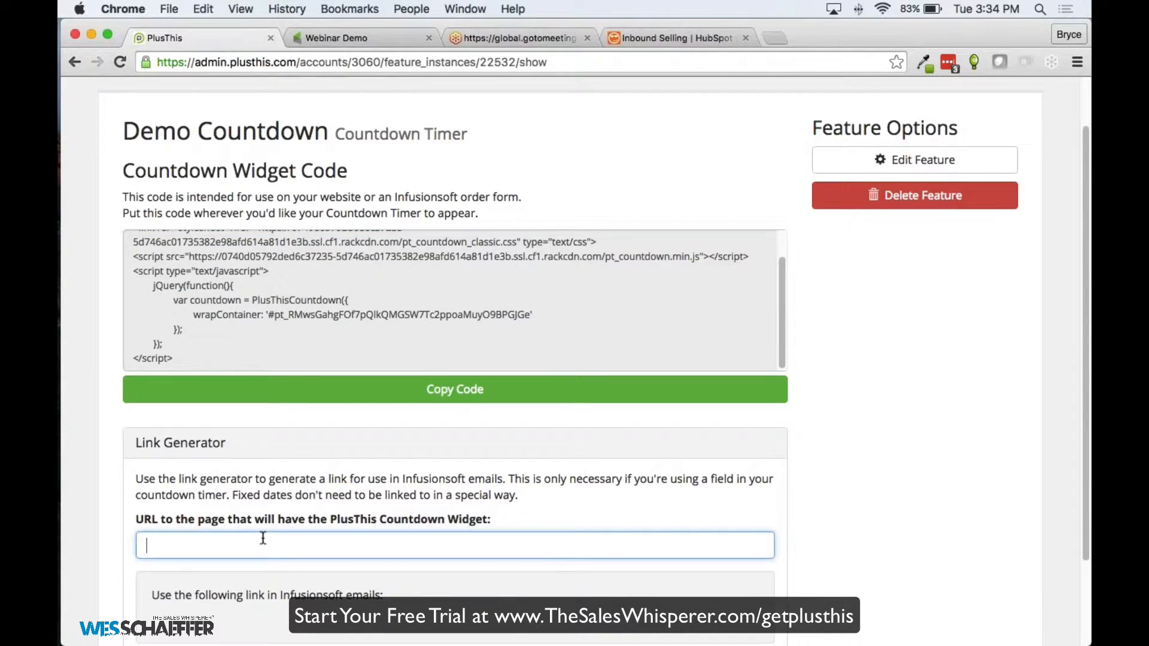
pyautogui.write('htp')
pyautogui.press('BackSpace')
pyautogui.write('pp')
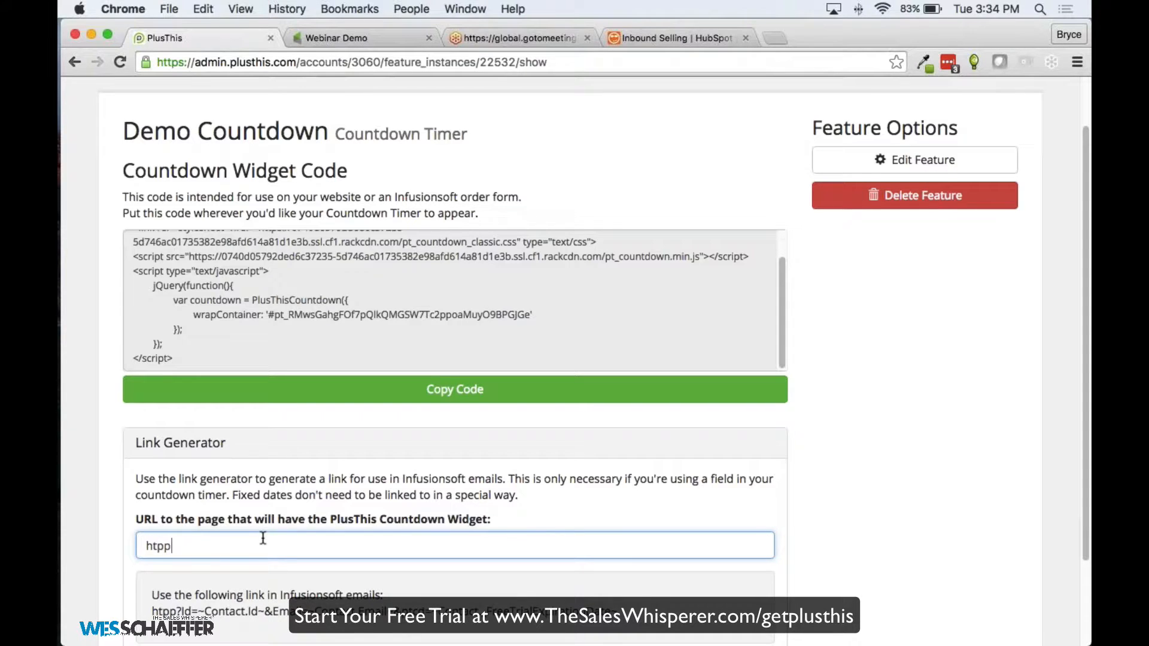
pyautogui.press('BackSpace')
pyautogui.press('BackSpace')
pyautogui.write('tp')
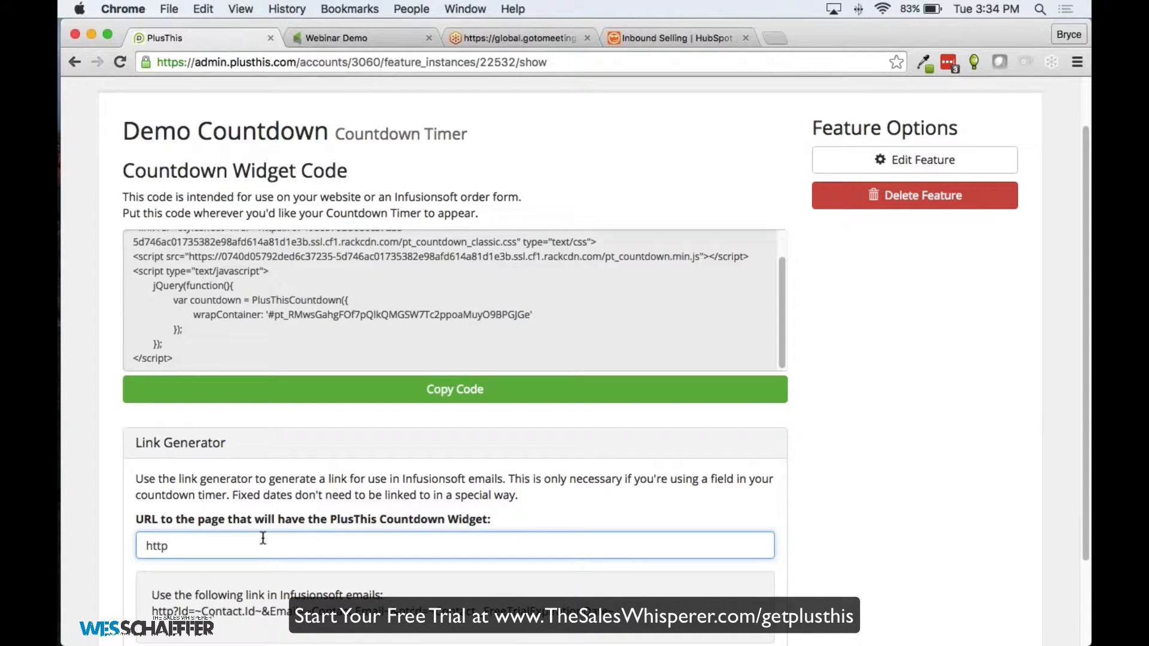
pyautogui.write('://plusthi')
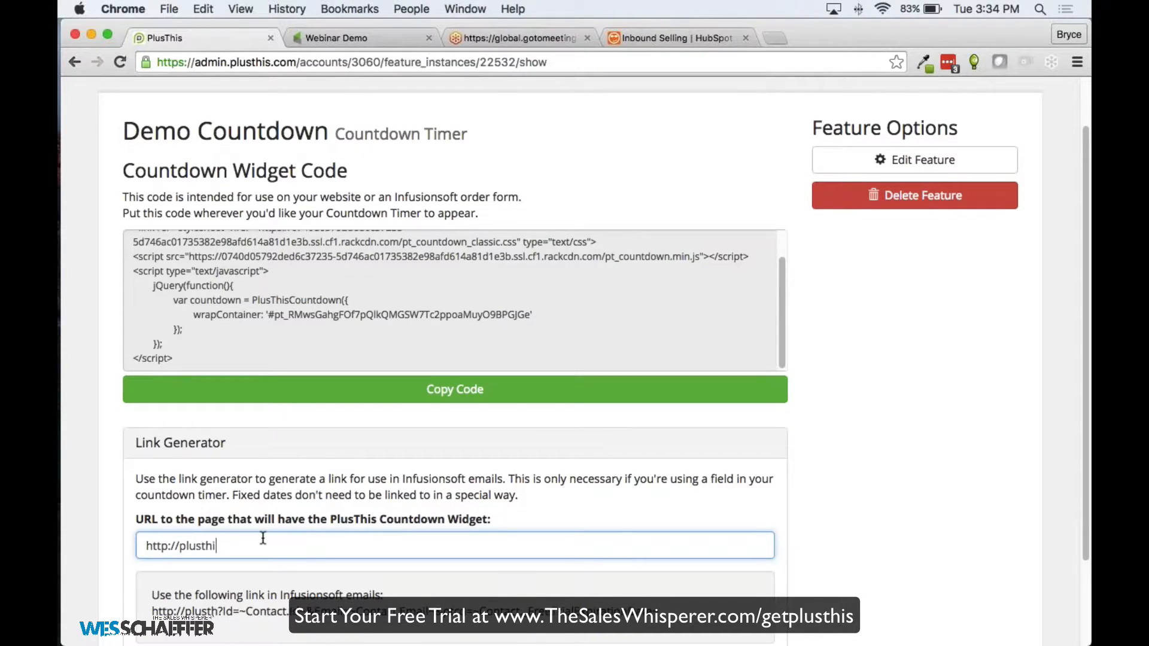
pyautogui.write('s.com')
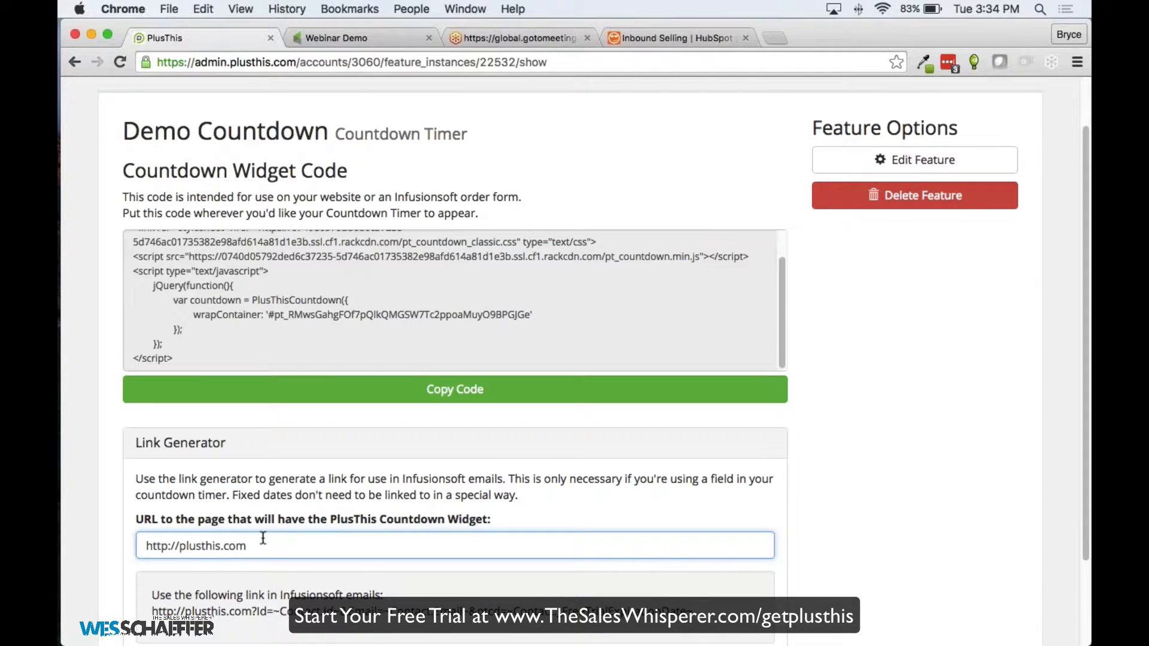
# Select the generated Infusionsoft email link for the Demo Countdown timer
pyautogui.scroll(-3, 263, 539)
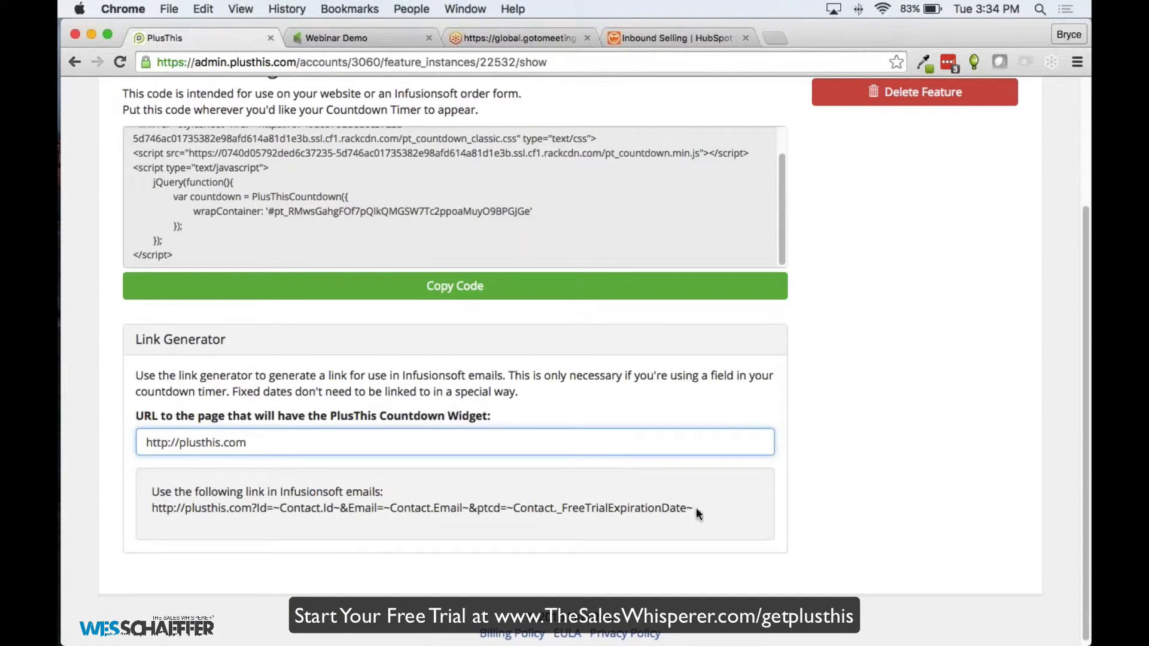
pyautogui.moveTo(694, 508); pyautogui.dragTo(151, 507)
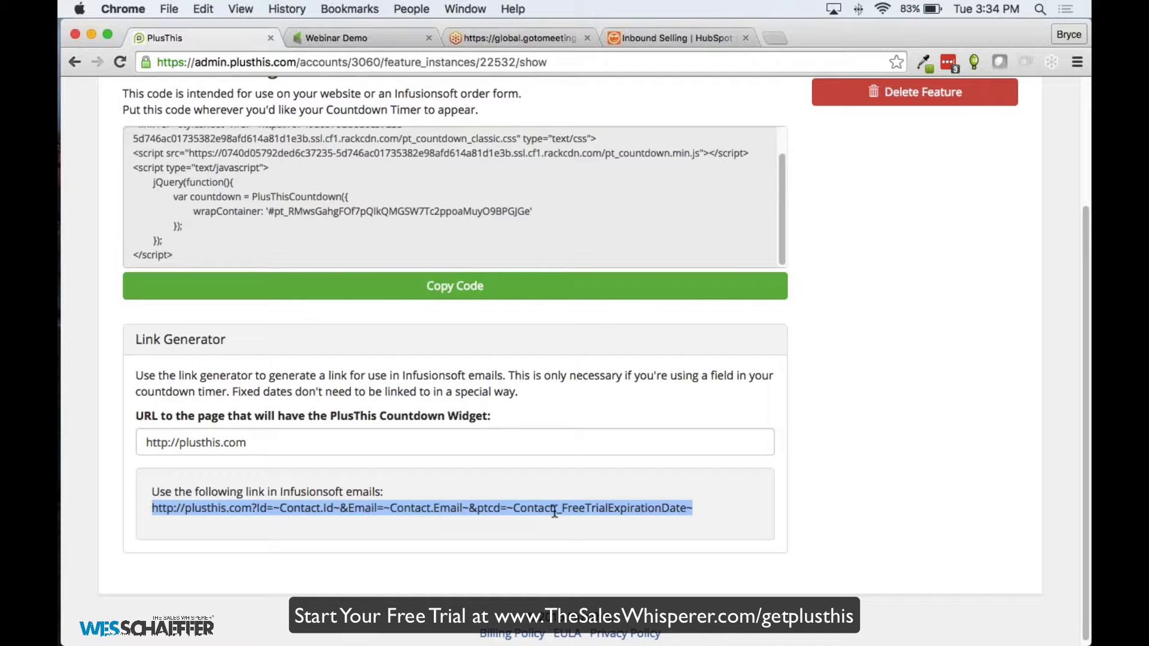
pyautogui.scroll(3, 554, 511)
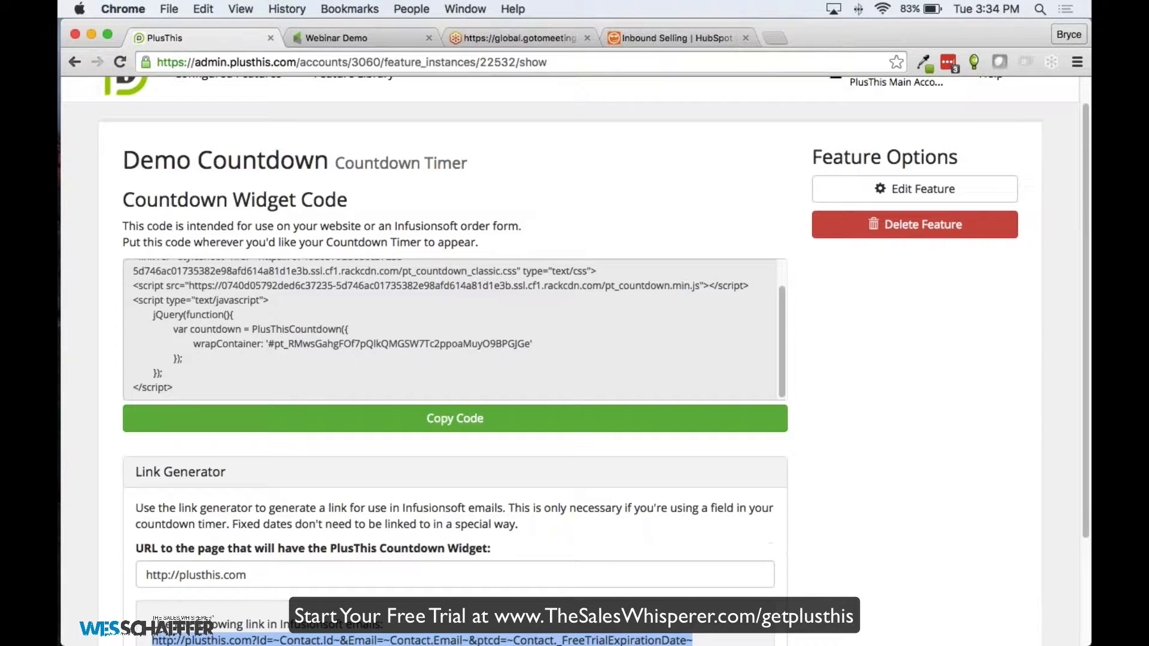
pyautogui.scroll(-3, 455, 335)
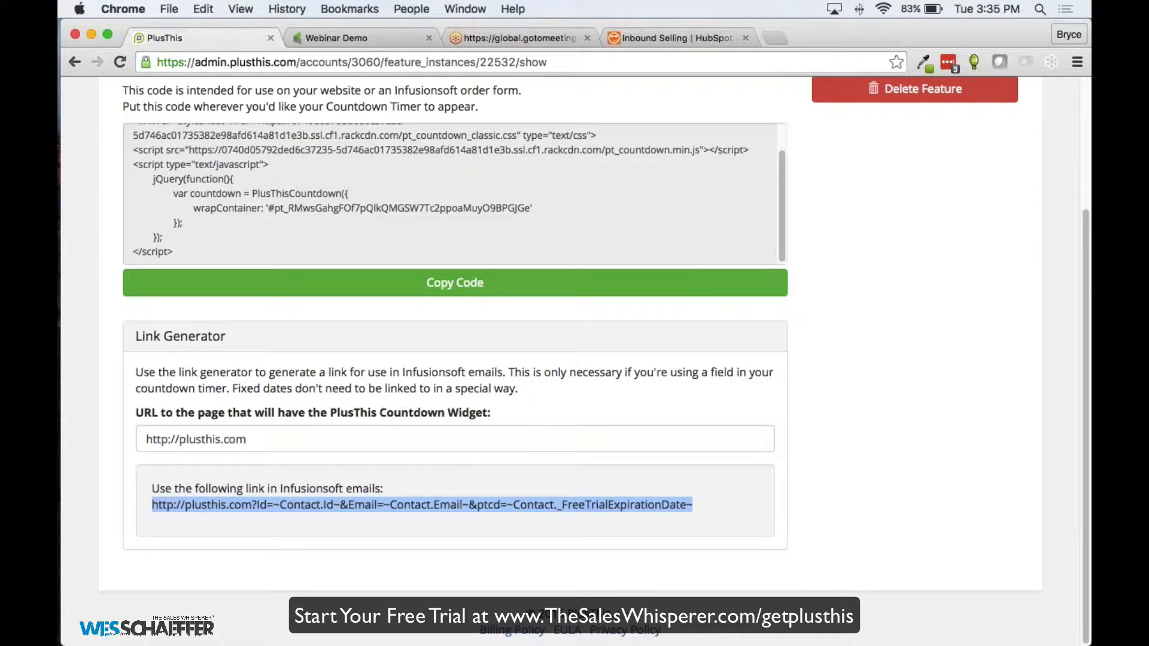
pyautogui.click(802, 436)
pyautogui.scroll(3, 816, 429)
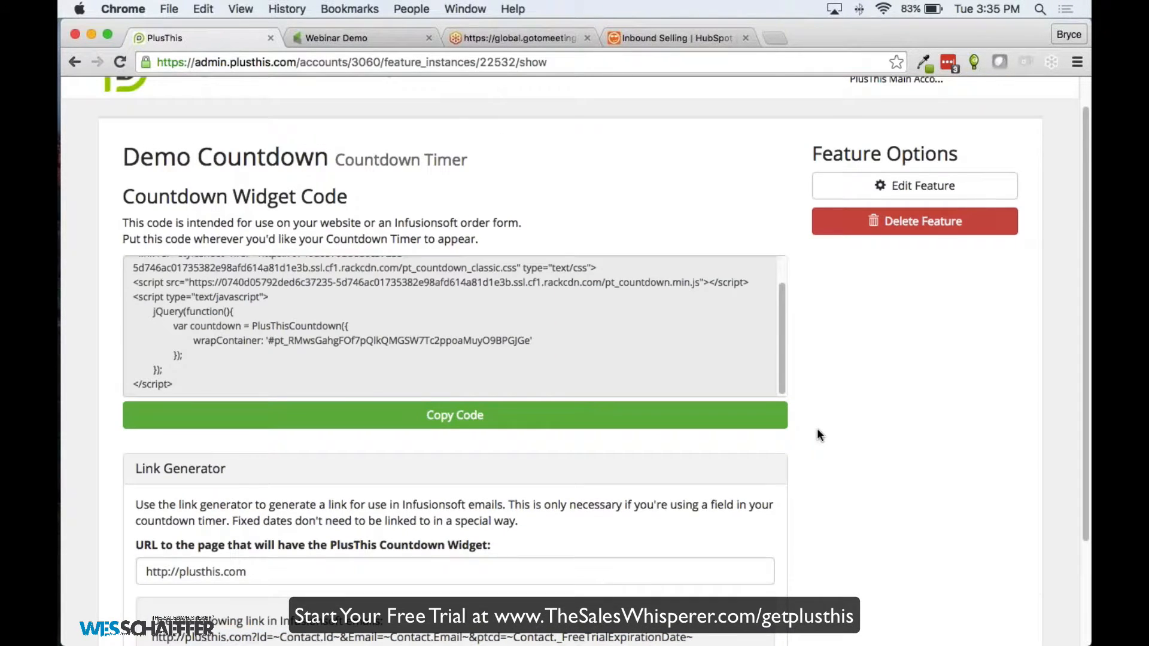
pyautogui.scroll(-3, 816, 428)
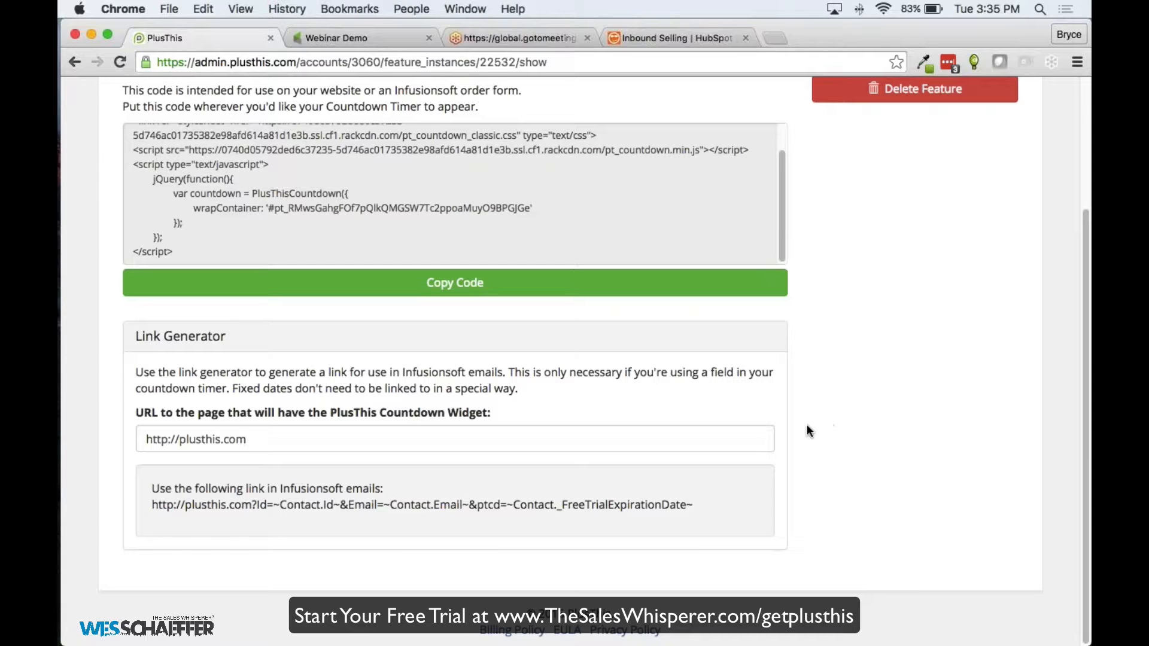
pyautogui.moveTo(693, 504); pyautogui.dragTo(154, 505)
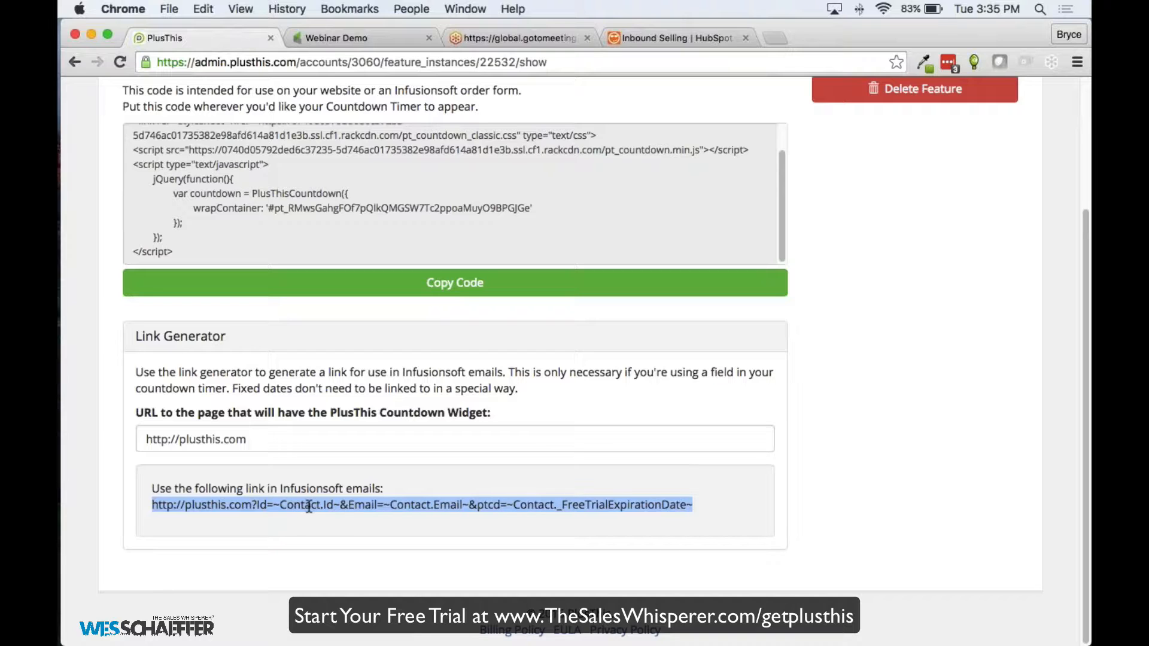
pyautogui.click(448, 505)
pyautogui.scroll(5, 422, 472)
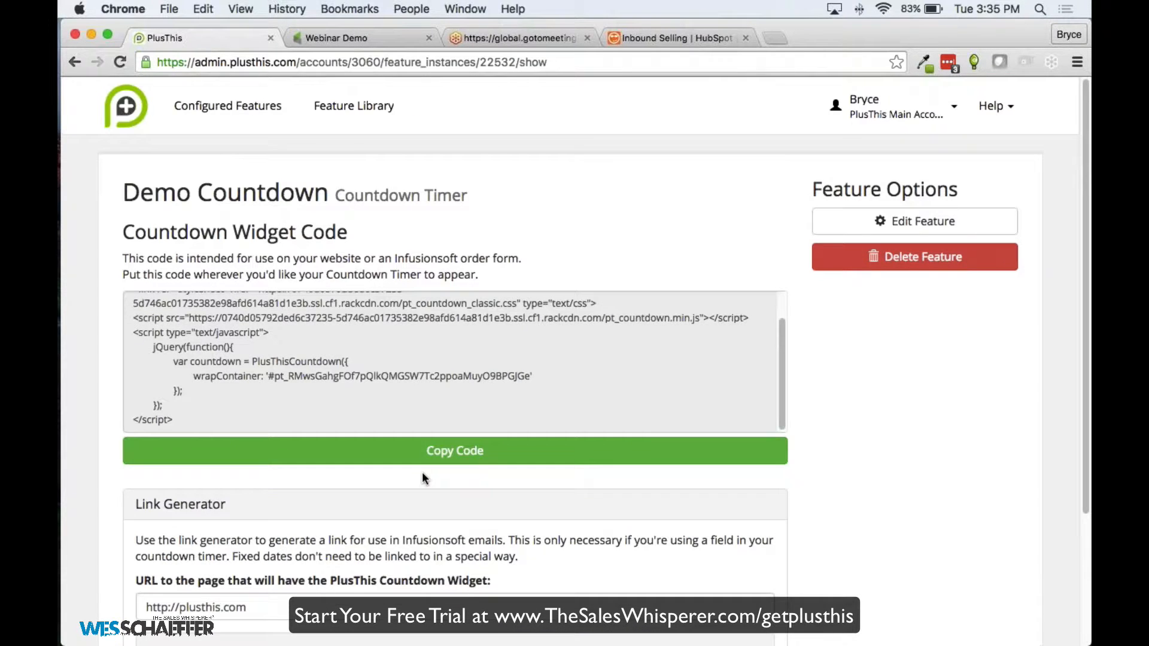
# Go back to the Feature Library, scroll down the list and open Math
pyautogui.click(344, 113)
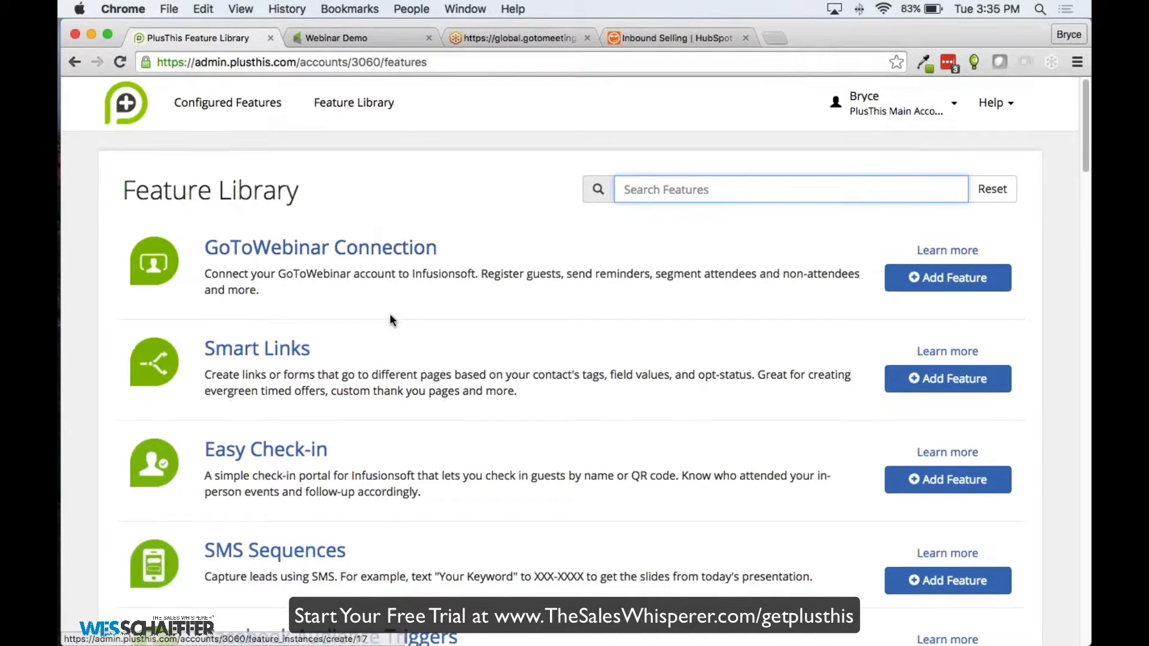
pyautogui.scroll(-13, 390, 314)
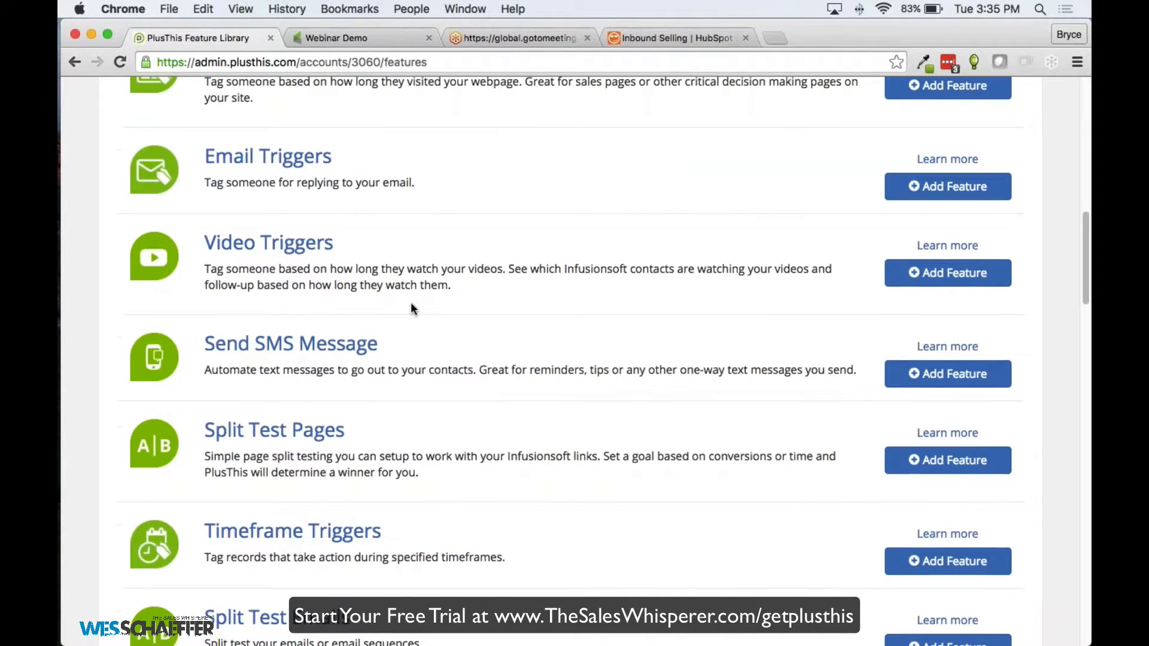
pyautogui.scroll(-6, 410, 305)
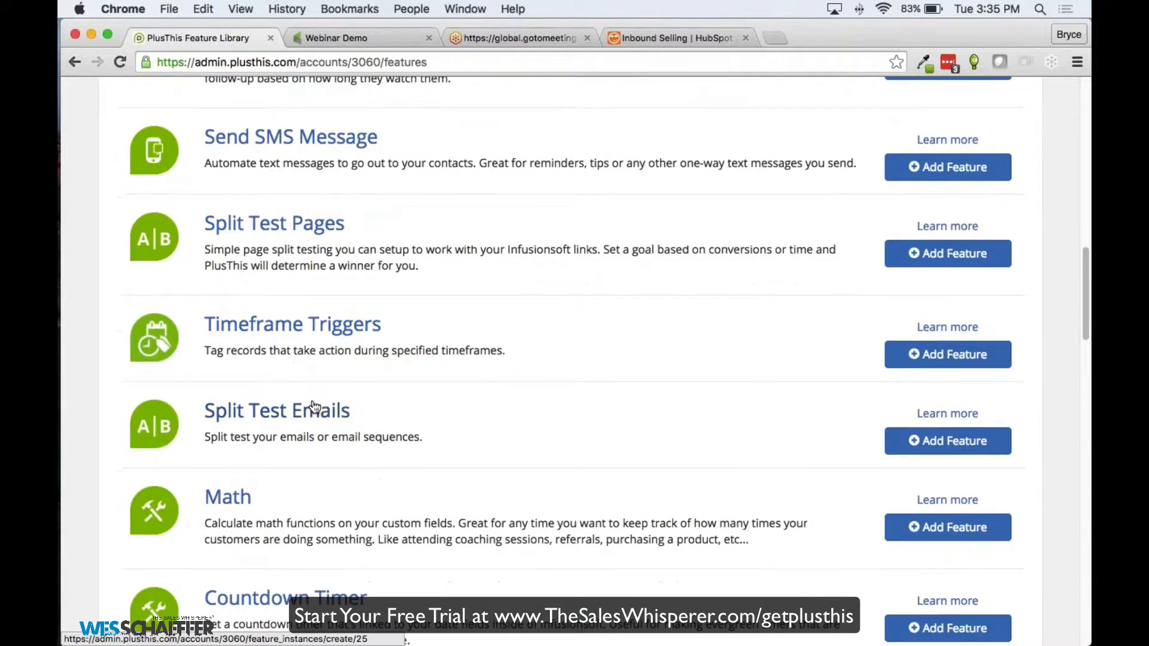
pyautogui.scroll(-1, 259, 503)
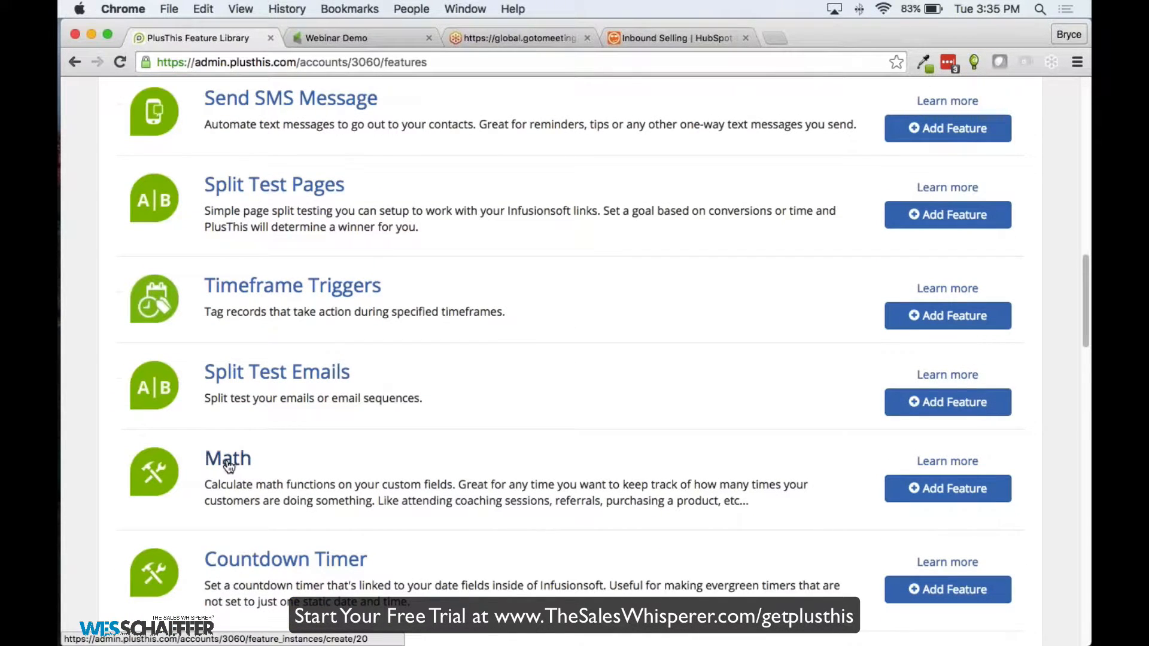
pyautogui.scroll(-1, 227, 465)
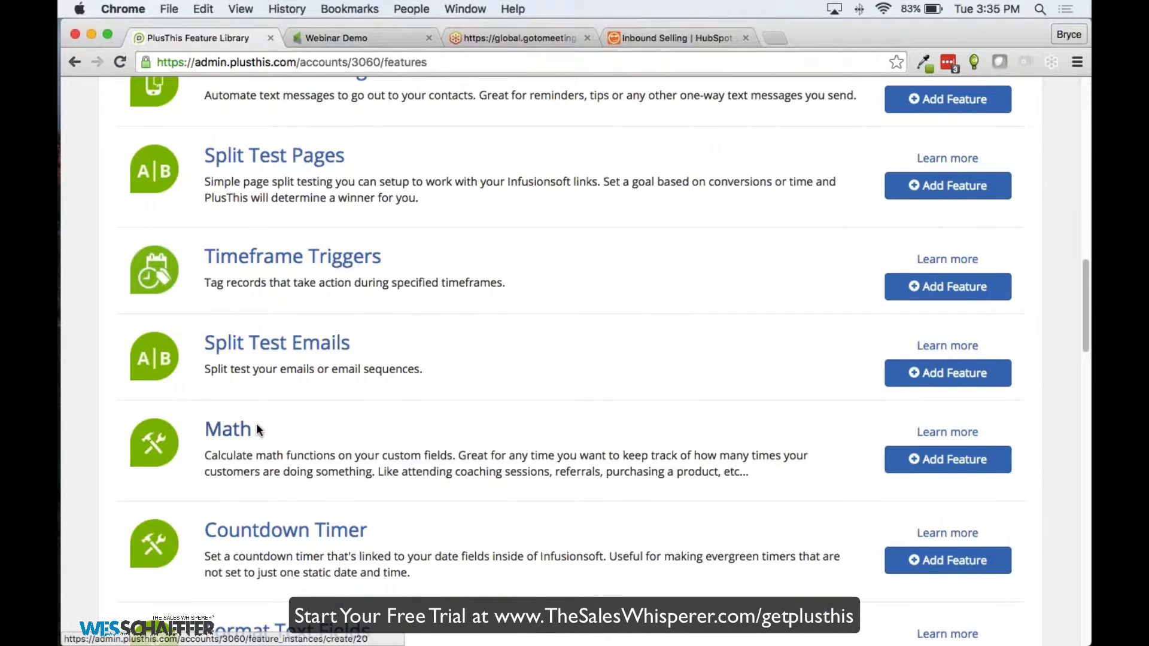
pyautogui.scroll(-1, 256, 430)
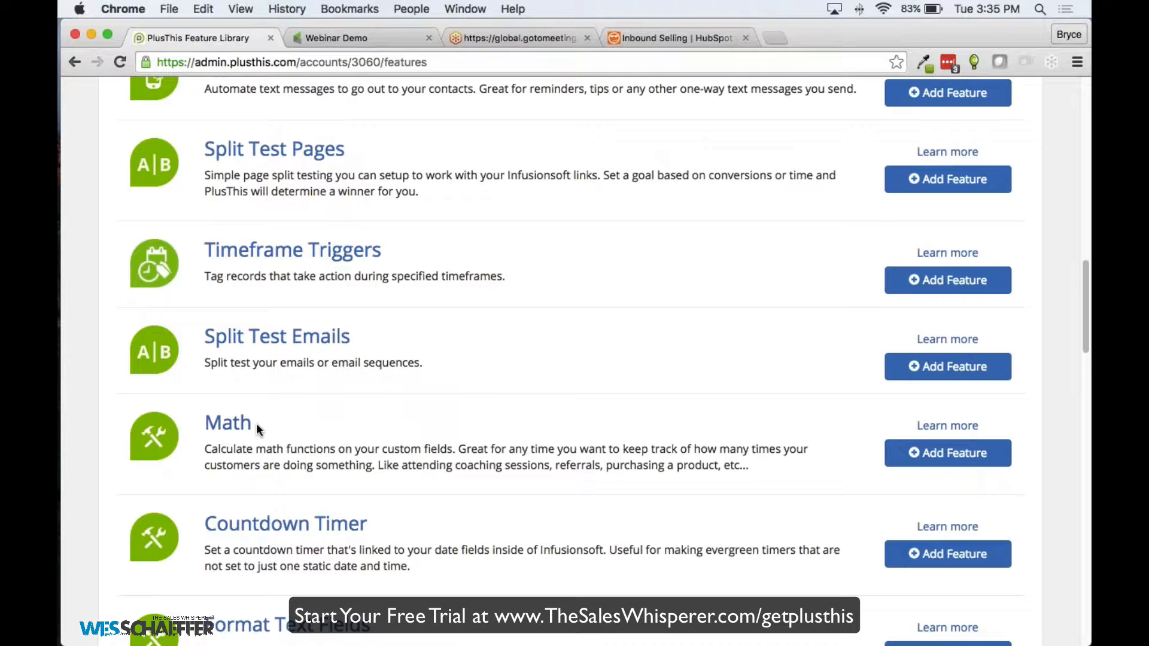
pyautogui.click(248, 423)
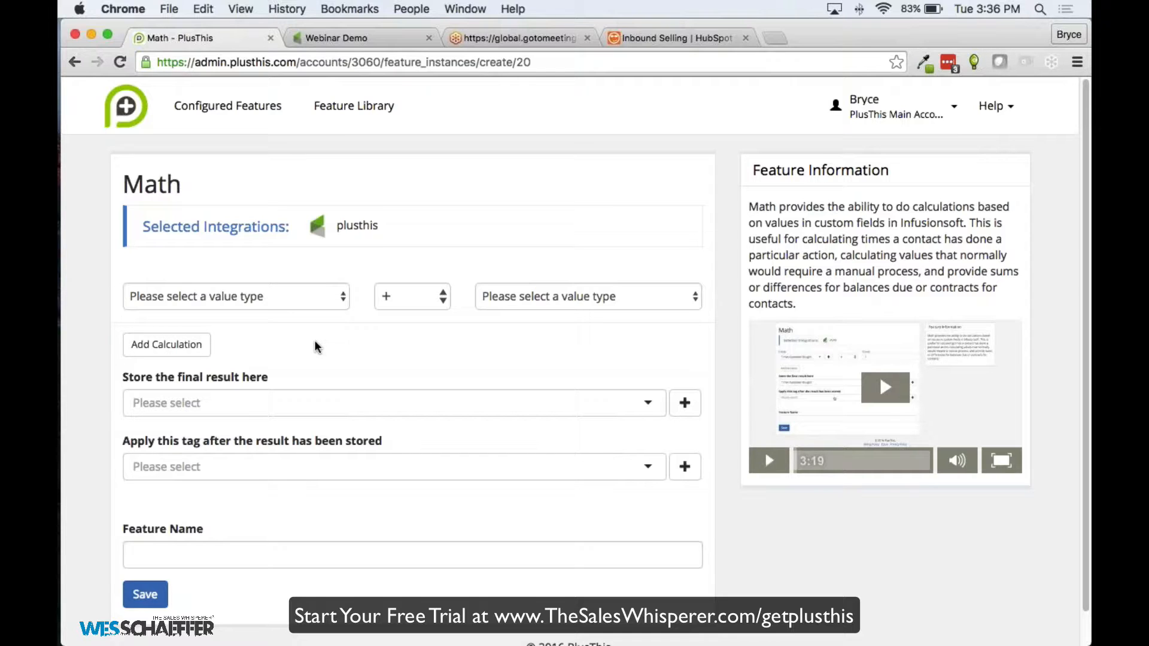
# Set the first Math value to the Original Weight custom field
pyautogui.click(228, 301)
pyautogui.click(220, 311)
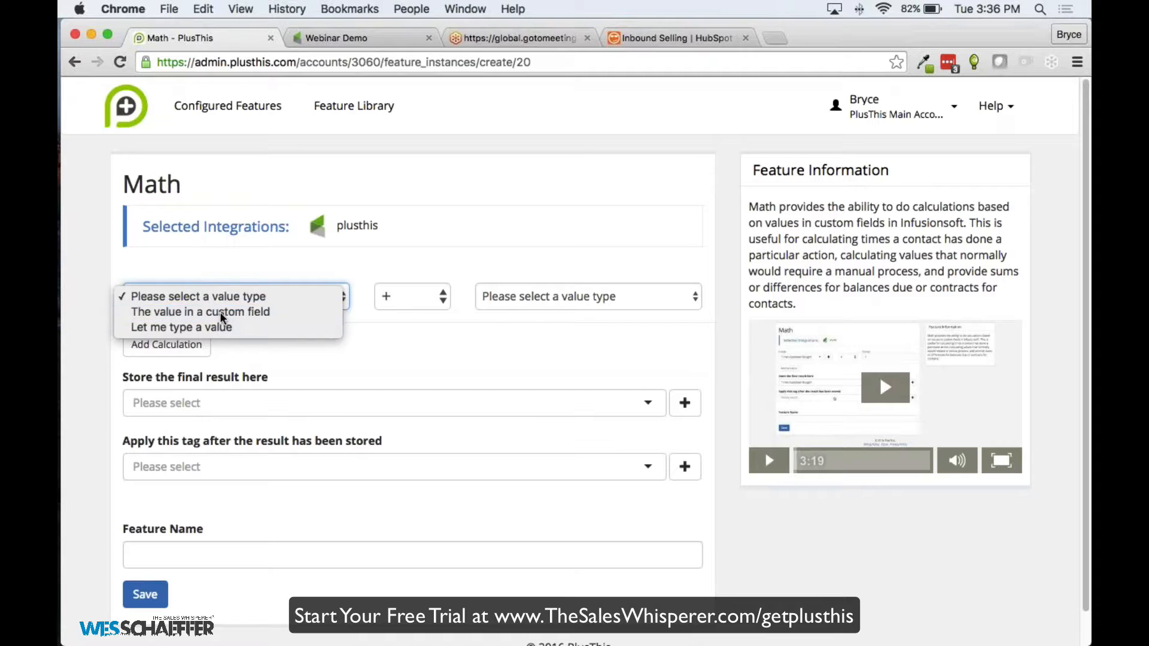
pyautogui.click(186, 299)
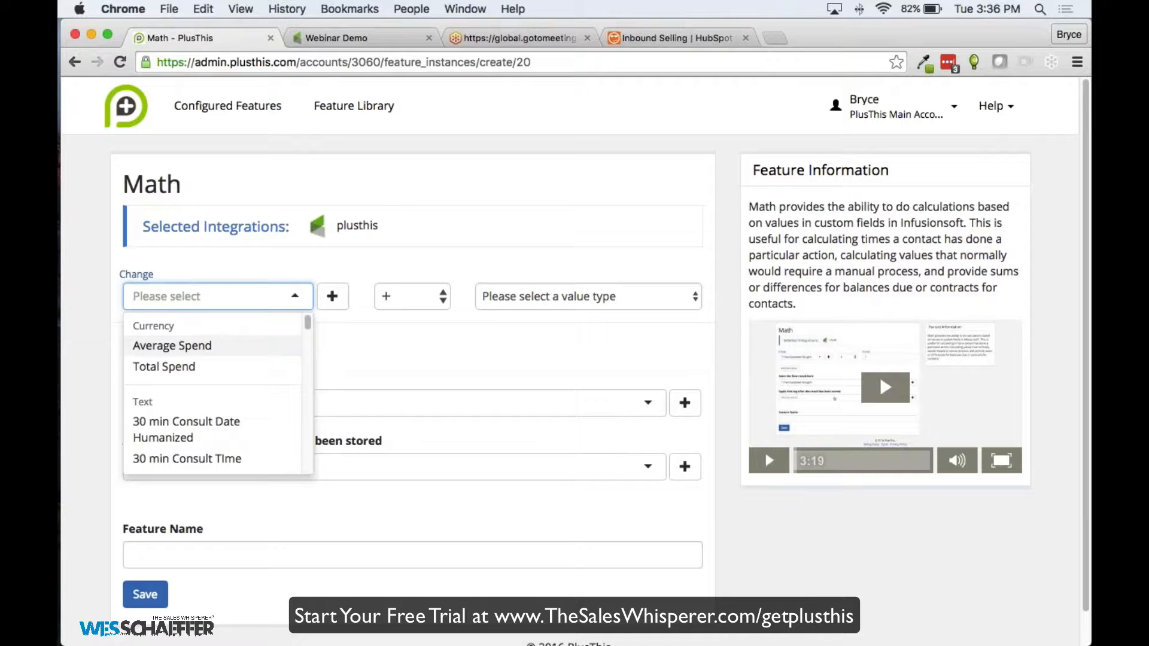
pyautogui.write('Weih')
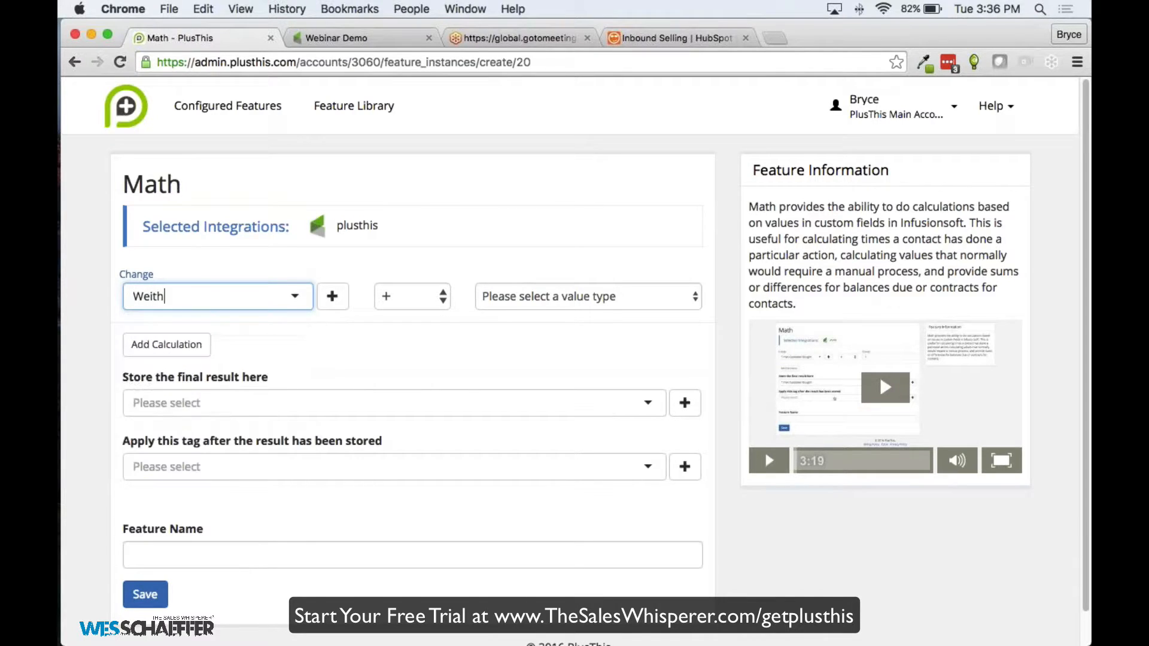
pyautogui.press('BackSpace')
pyautogui.write('ght')
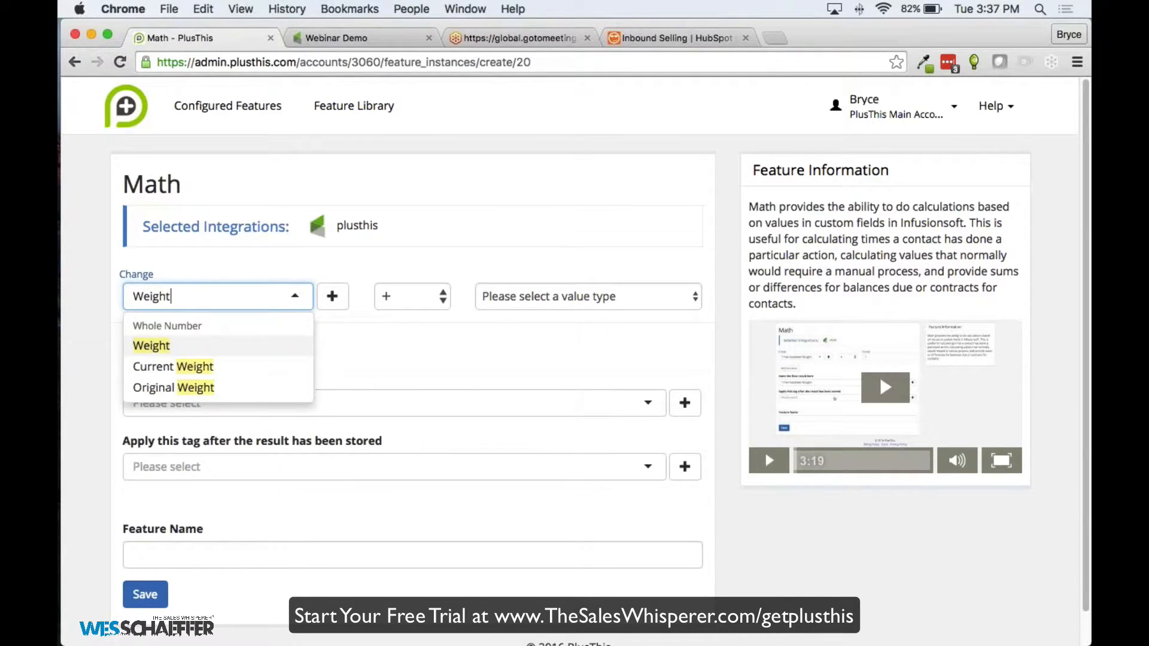
pyautogui.press('Down')
pyautogui.press('Down')
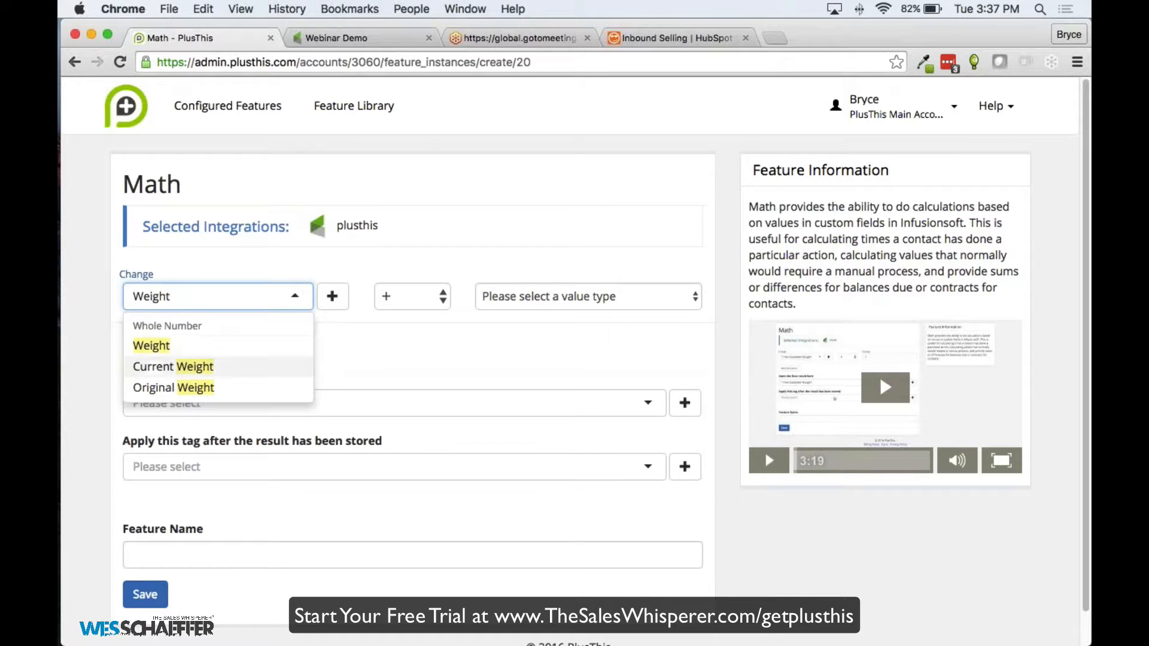
pyautogui.press('Return')
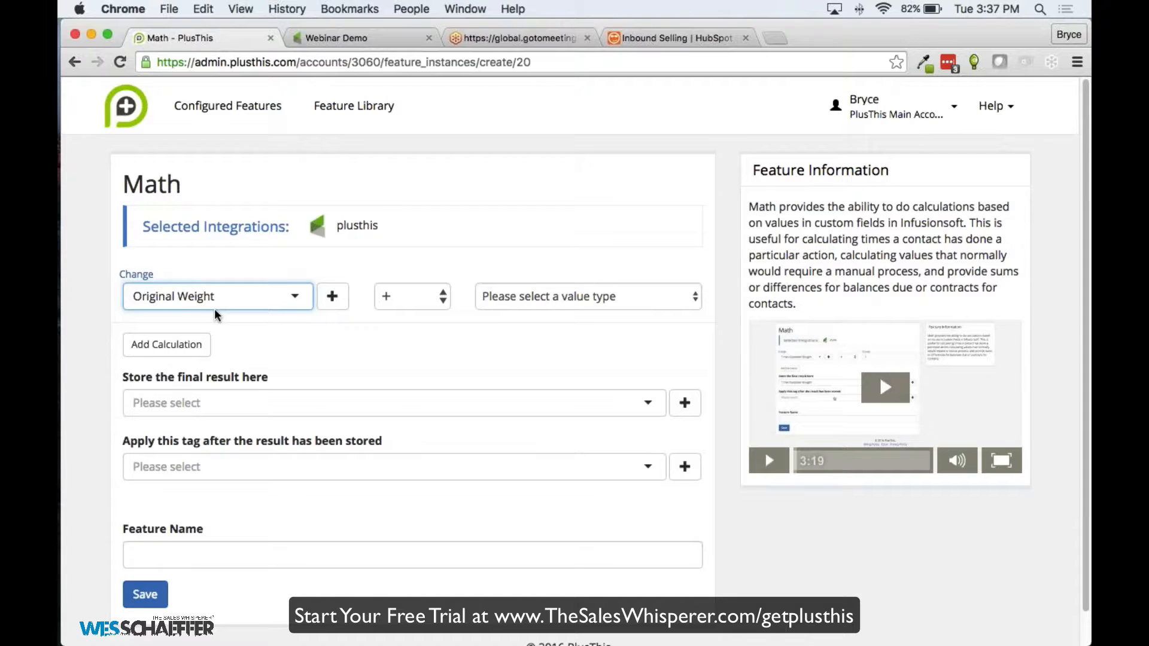
# Switch the operator to minus and set the second value to the Current Weight custom field
pyautogui.click(410, 297)
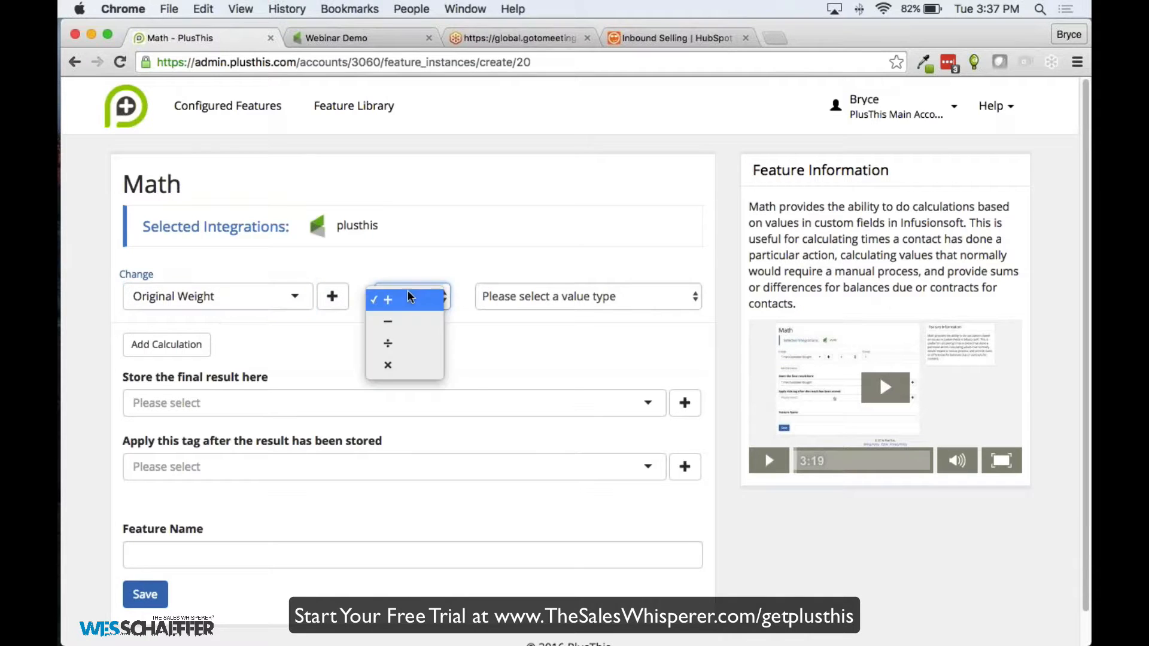
pyautogui.click(384, 319)
pyautogui.click(529, 297)
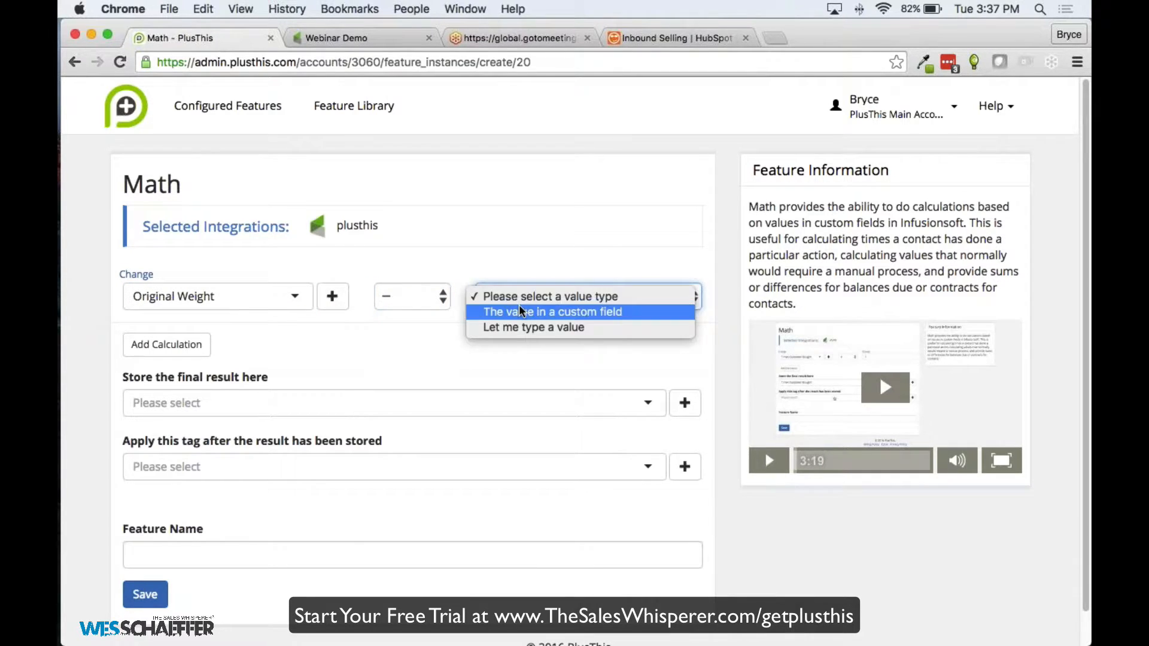
pyautogui.click(523, 308)
pyautogui.click(524, 306)
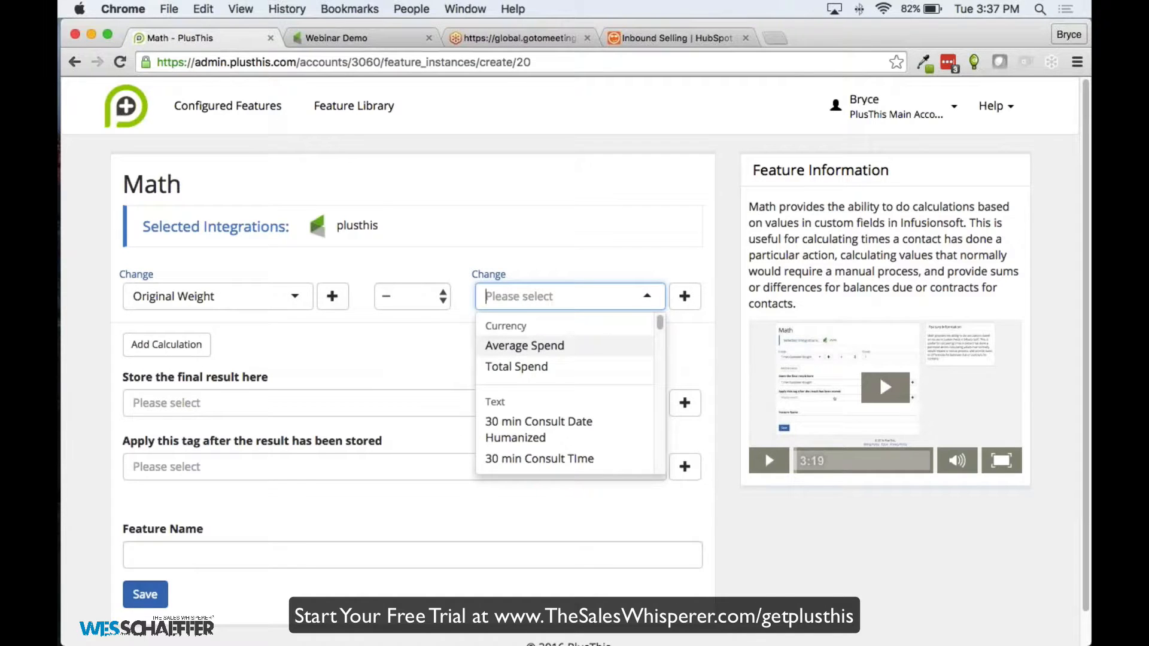
pyautogui.write('Current')
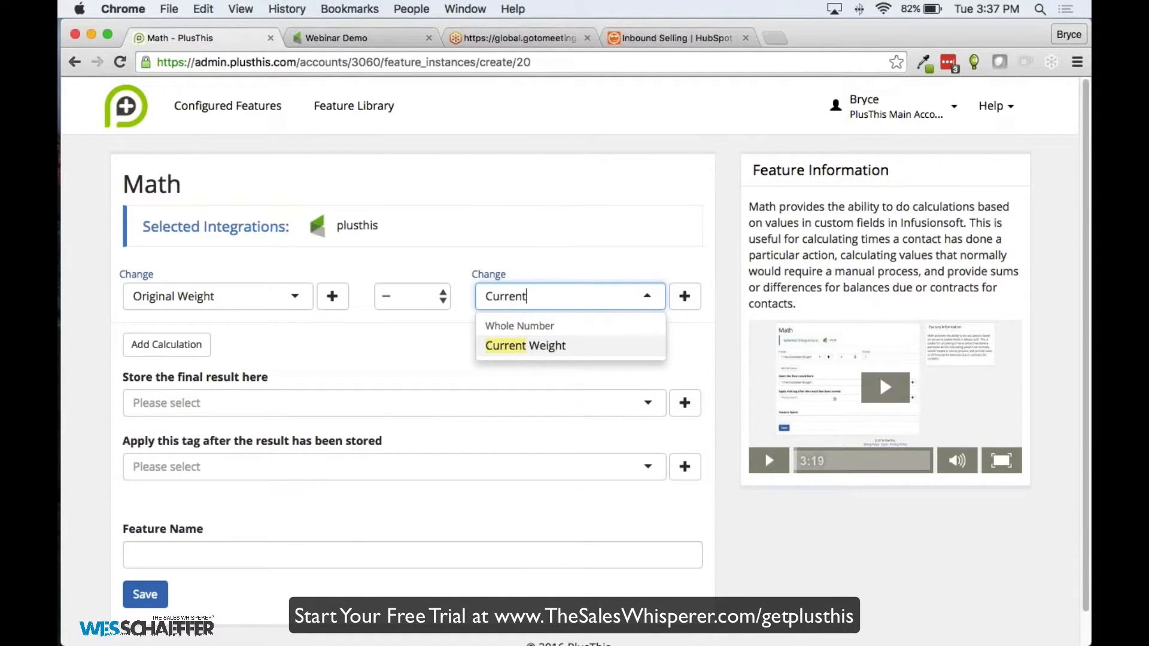
pyautogui.press('Return')
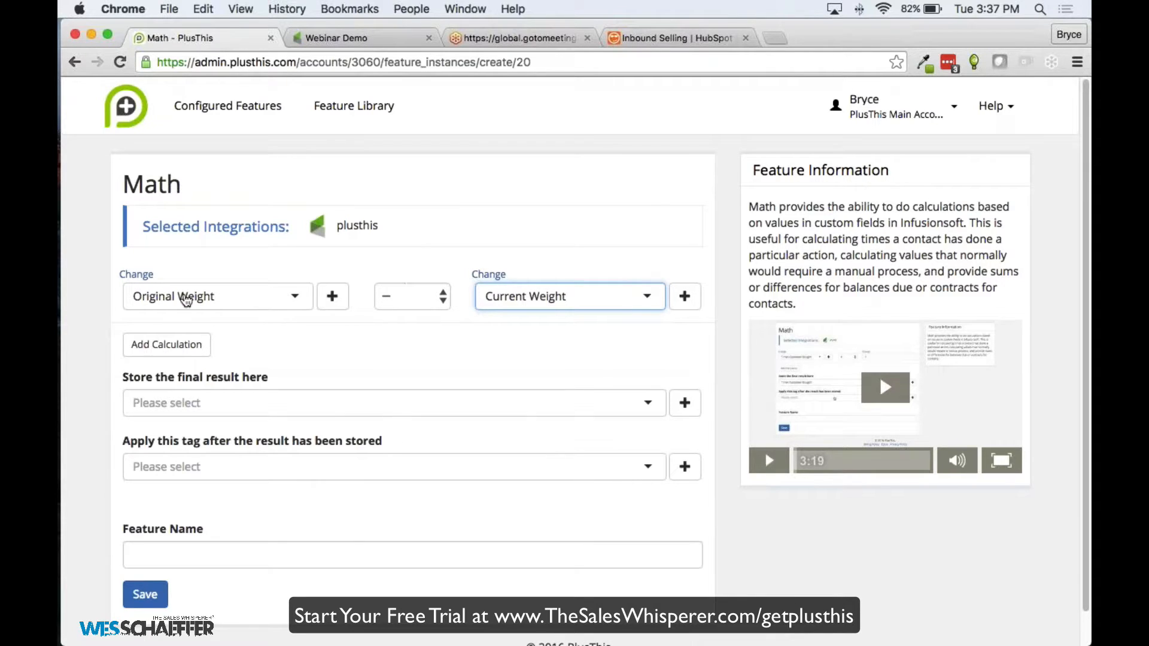
# Store the Math result in the Weight field, keeping Original Weight as the first value
pyautogui.click(230, 400)
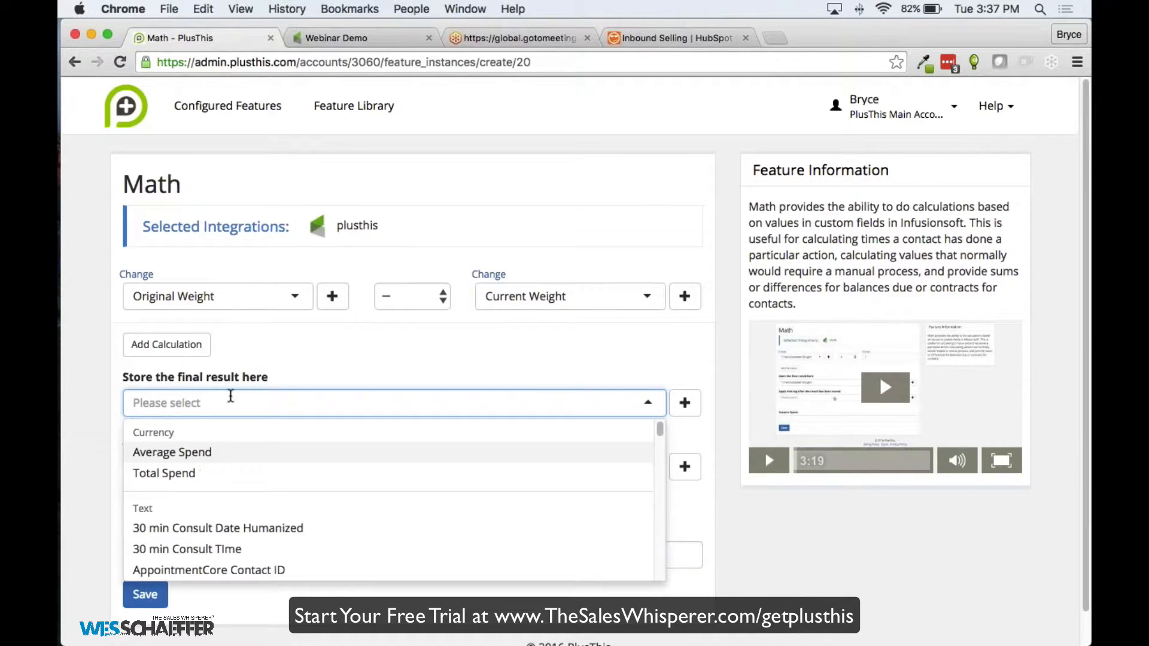
pyautogui.write('Wei')
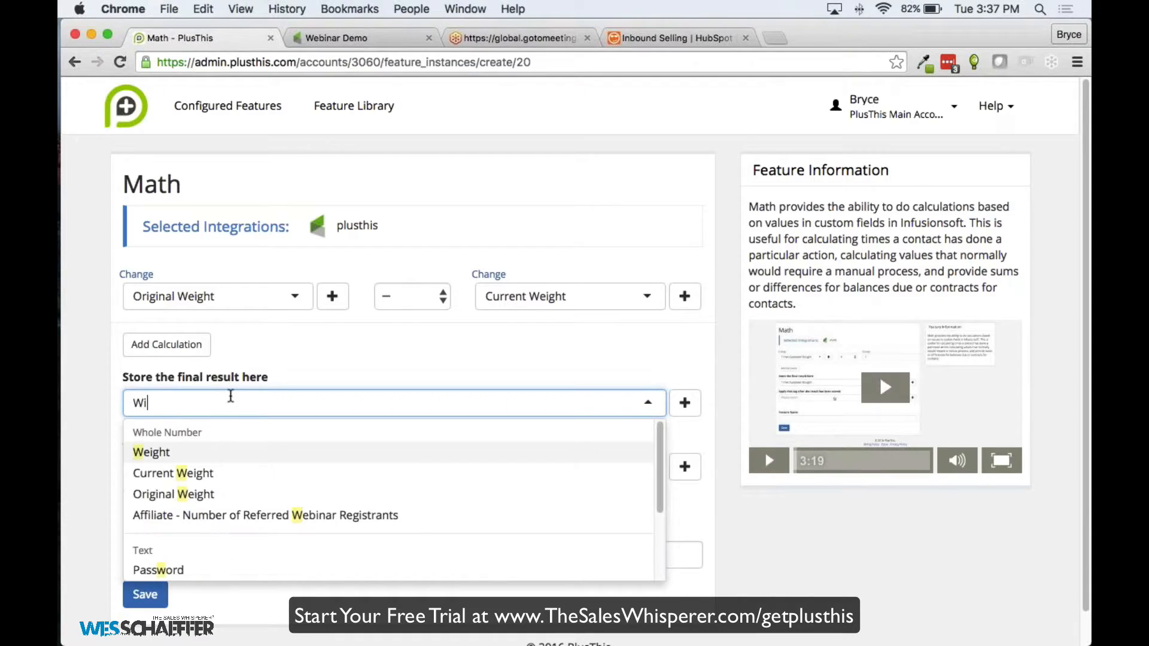
pyautogui.write('gh')
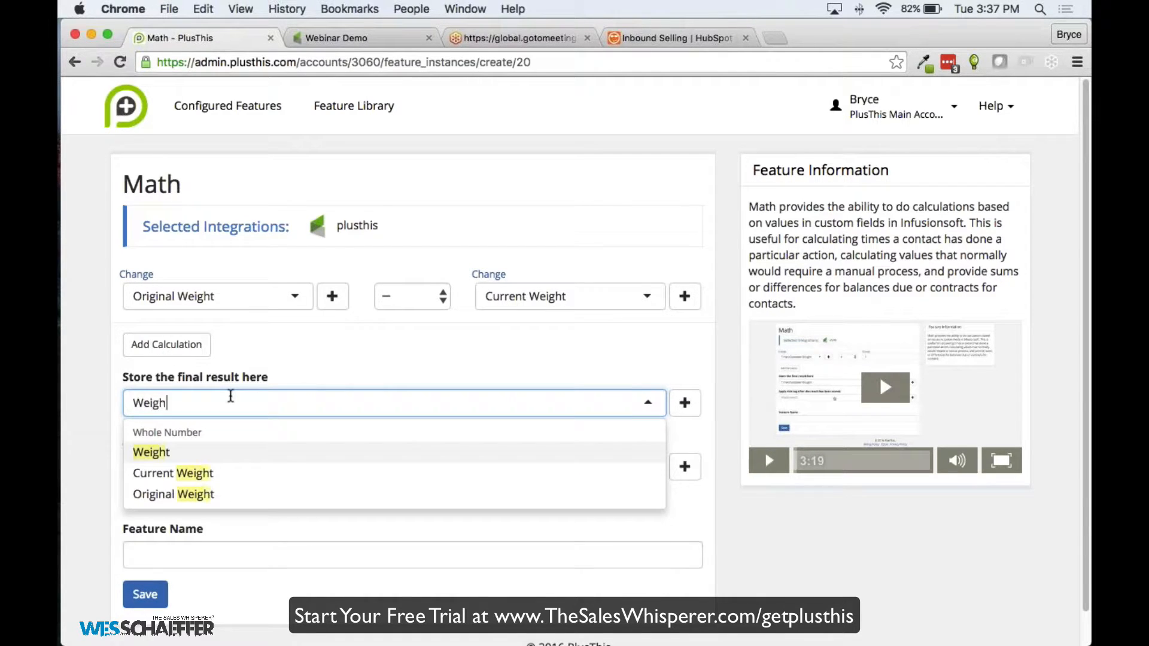
pyautogui.press('Return')
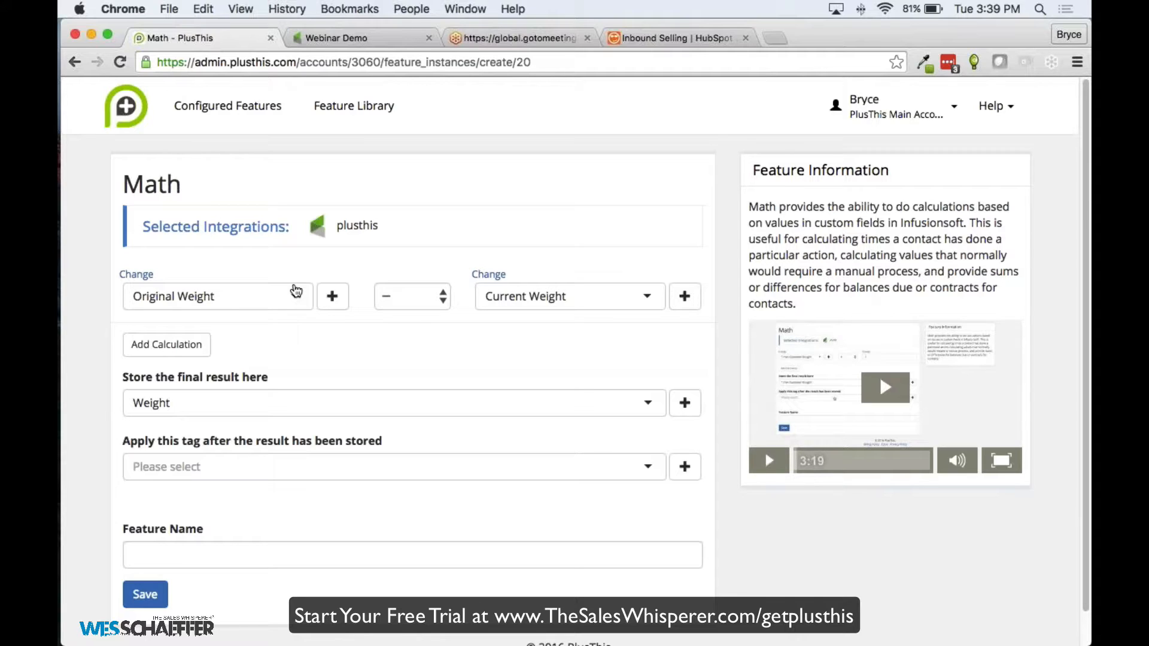
pyautogui.click(295, 289)
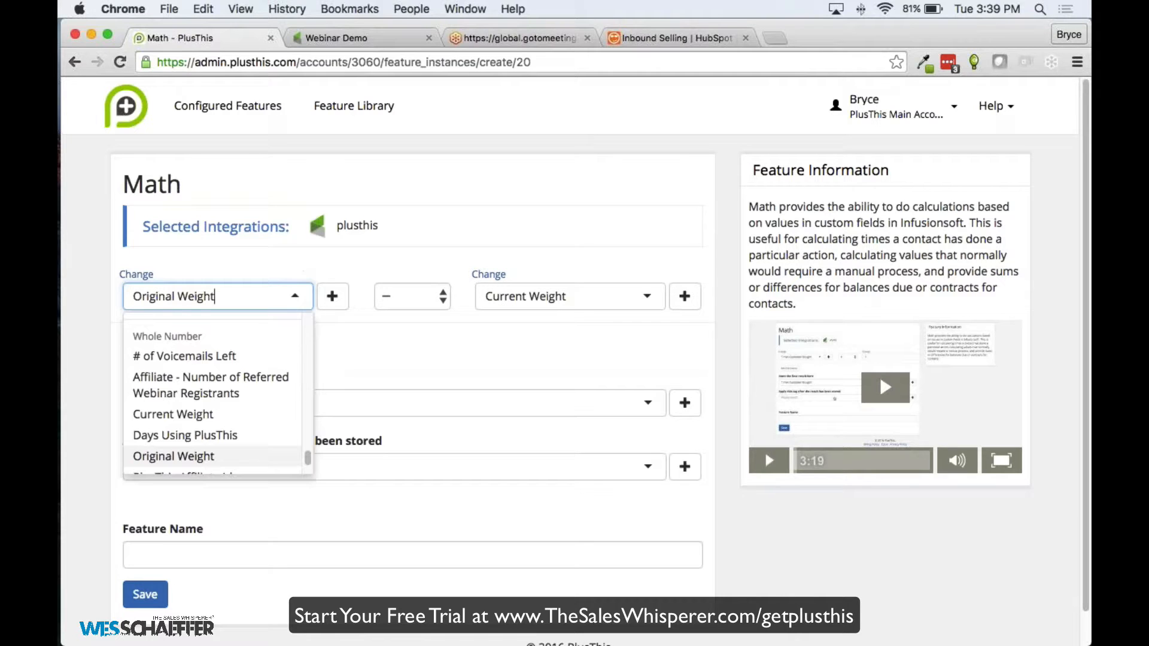
pyautogui.click(274, 285)
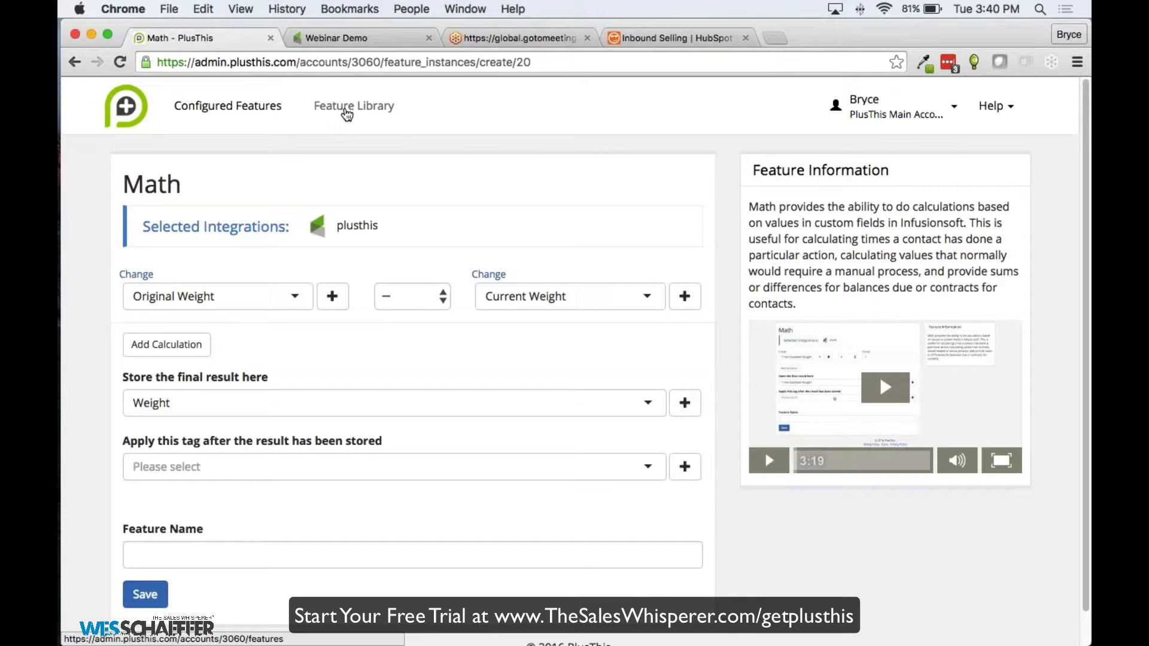
# Return to the Feature Library and open the Video Triggers feature
pyautogui.click(347, 112)
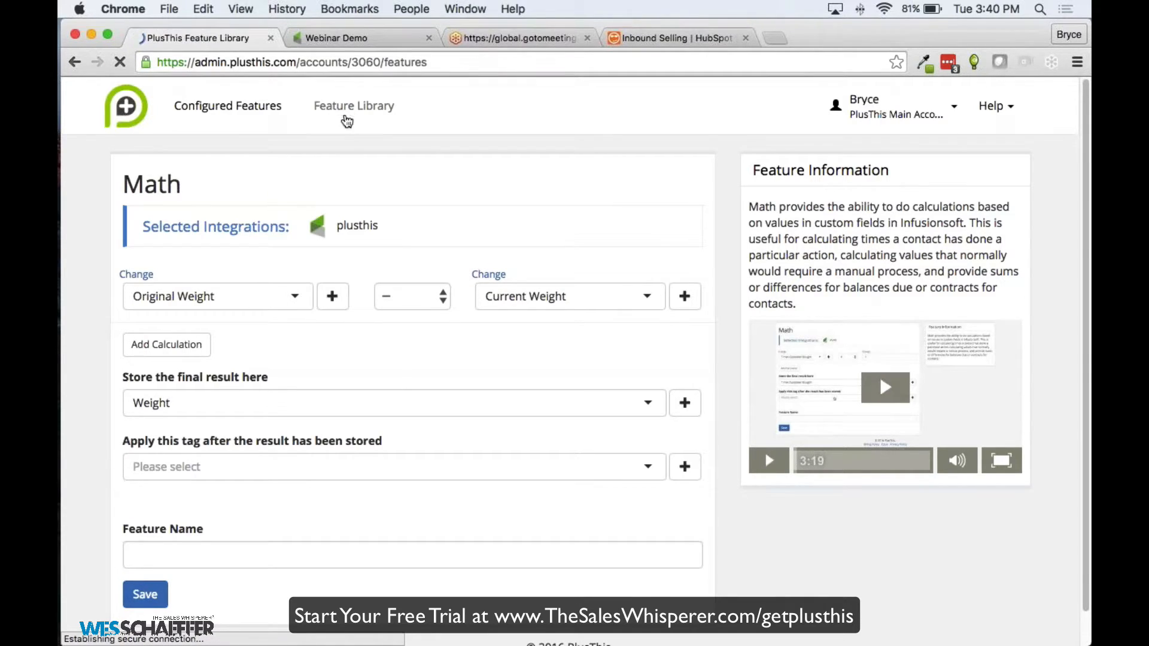
pyautogui.scroll(-7, 407, 223)
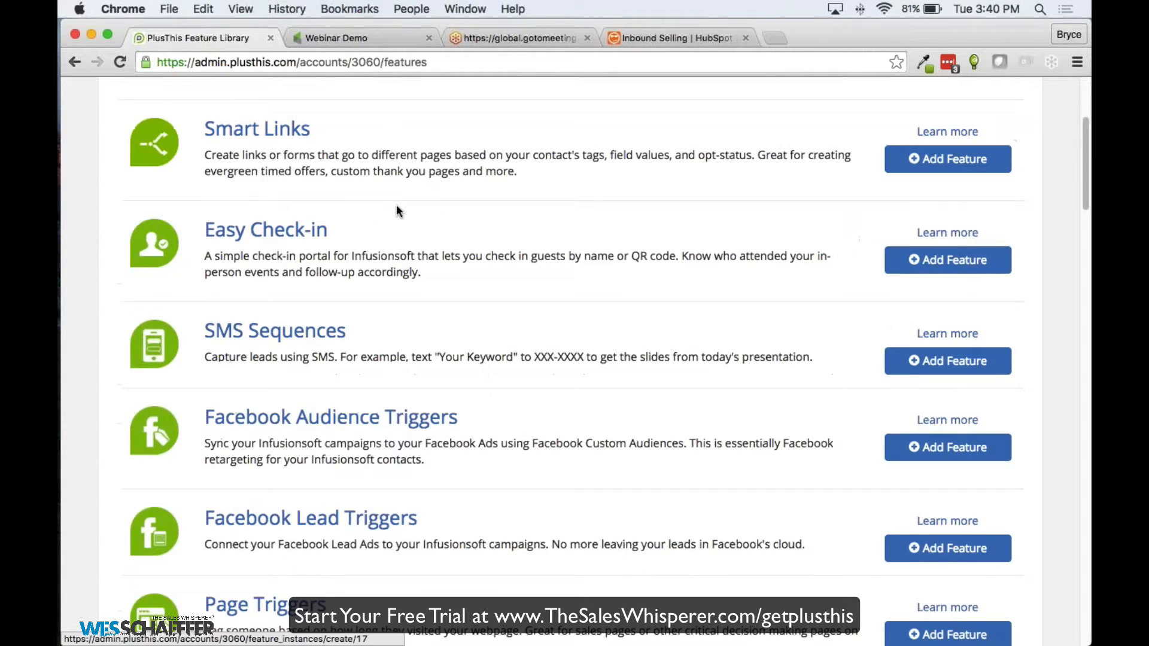
pyautogui.scroll(-2, 409, 222)
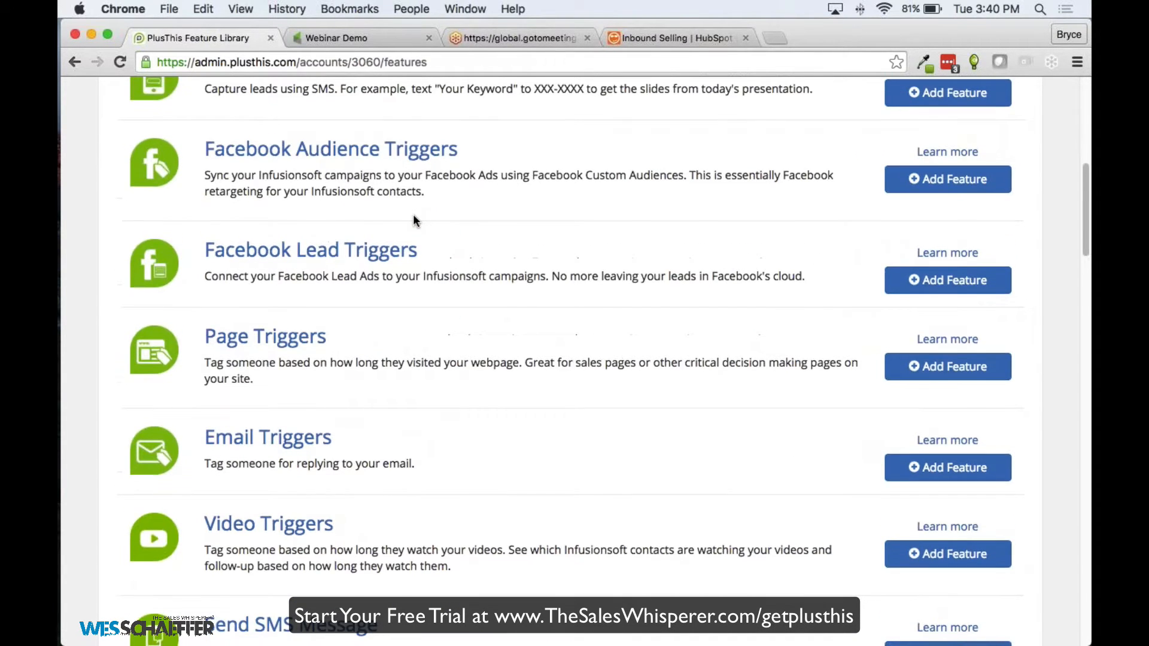
pyautogui.scroll(-1, 274, 500)
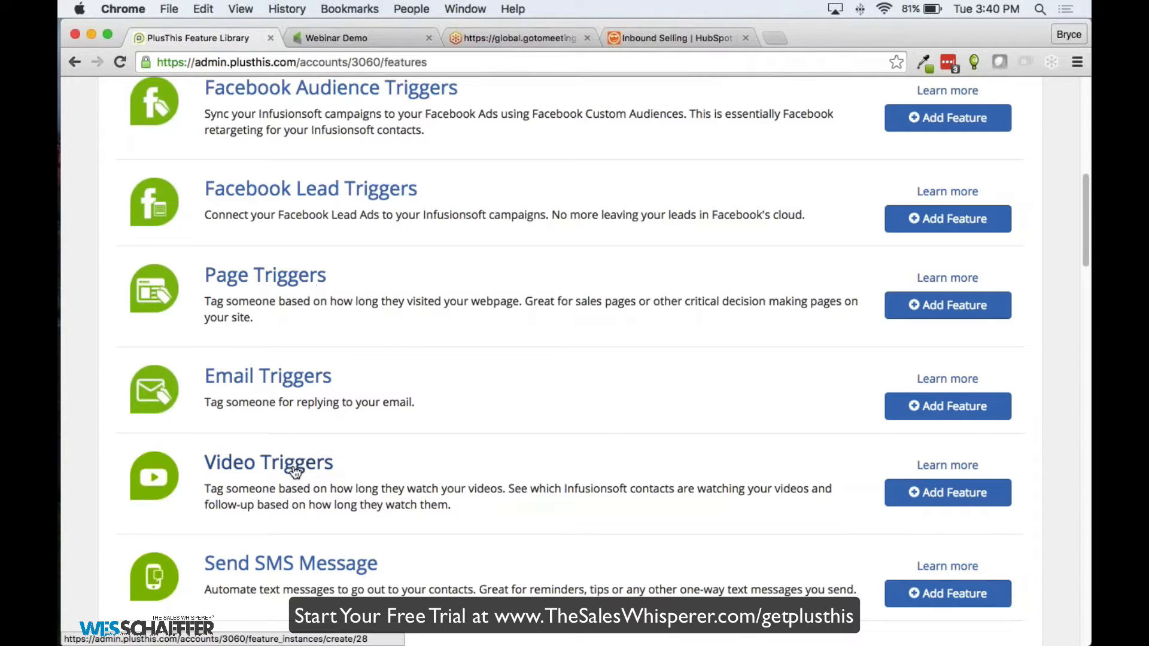
pyautogui.scroll(-4, 371, 405)
pyautogui.click(291, 285)
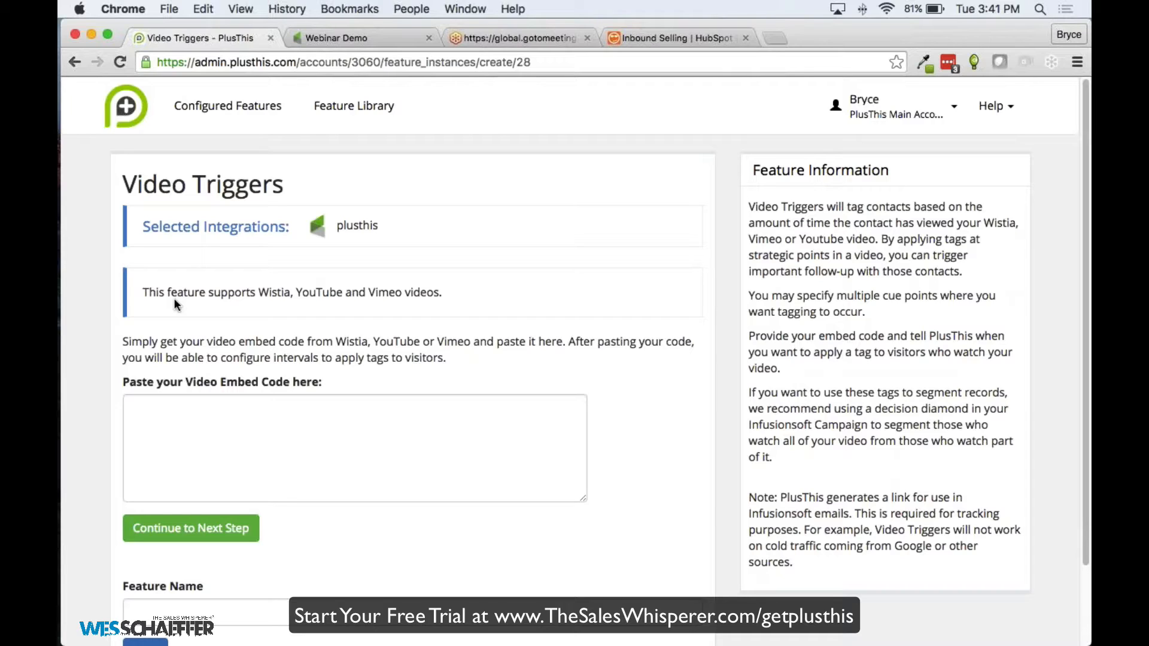
# Open the '40 Years of Great Games' video on YouTube in a new tab
pyautogui.click(782, 37)
pyautogui.write('youtube.com')
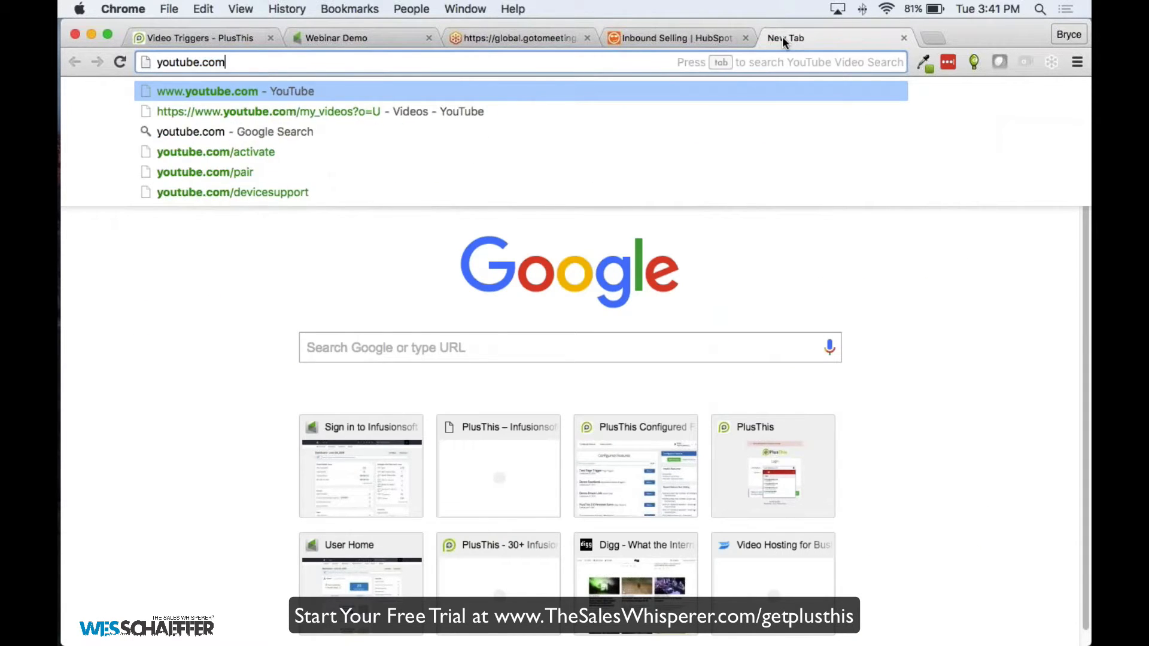
pyautogui.press('Return')
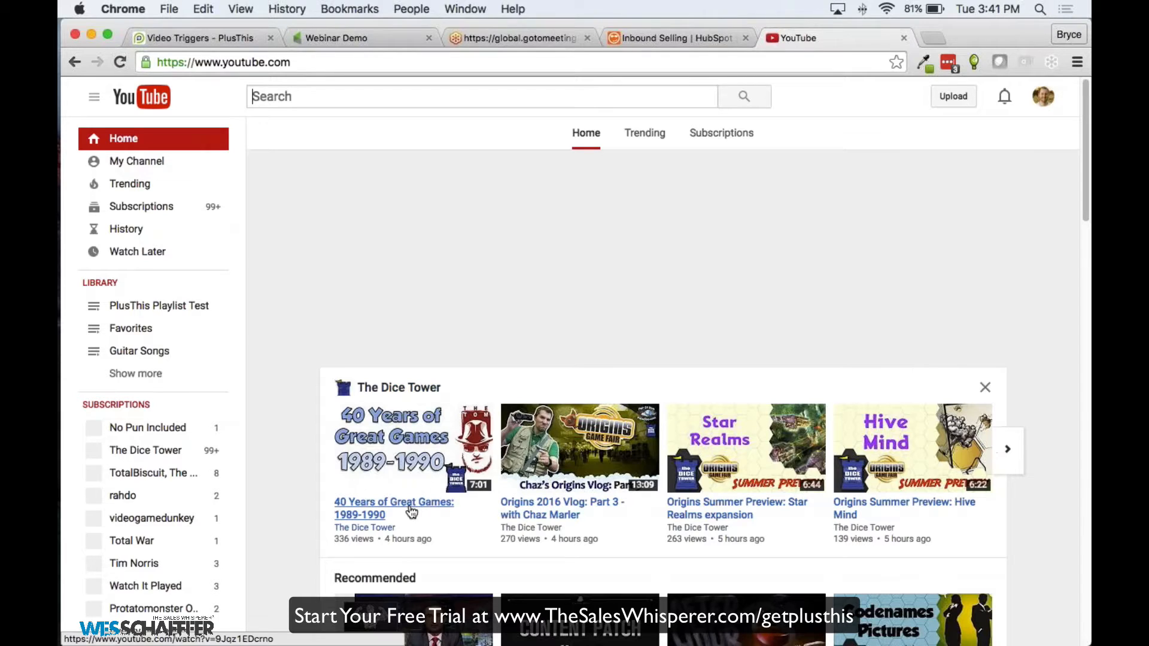
pyautogui.click(411, 509)
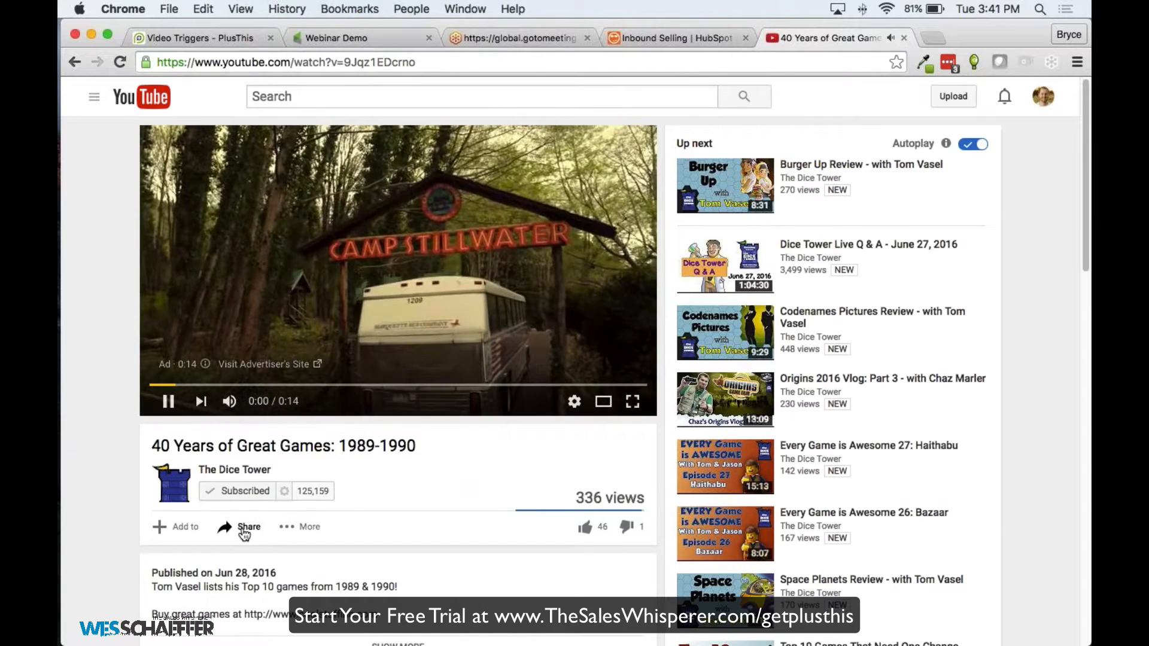
# Bring up the video's Share > Embed code, then return to the Video Triggers tab
pyautogui.click(244, 529)
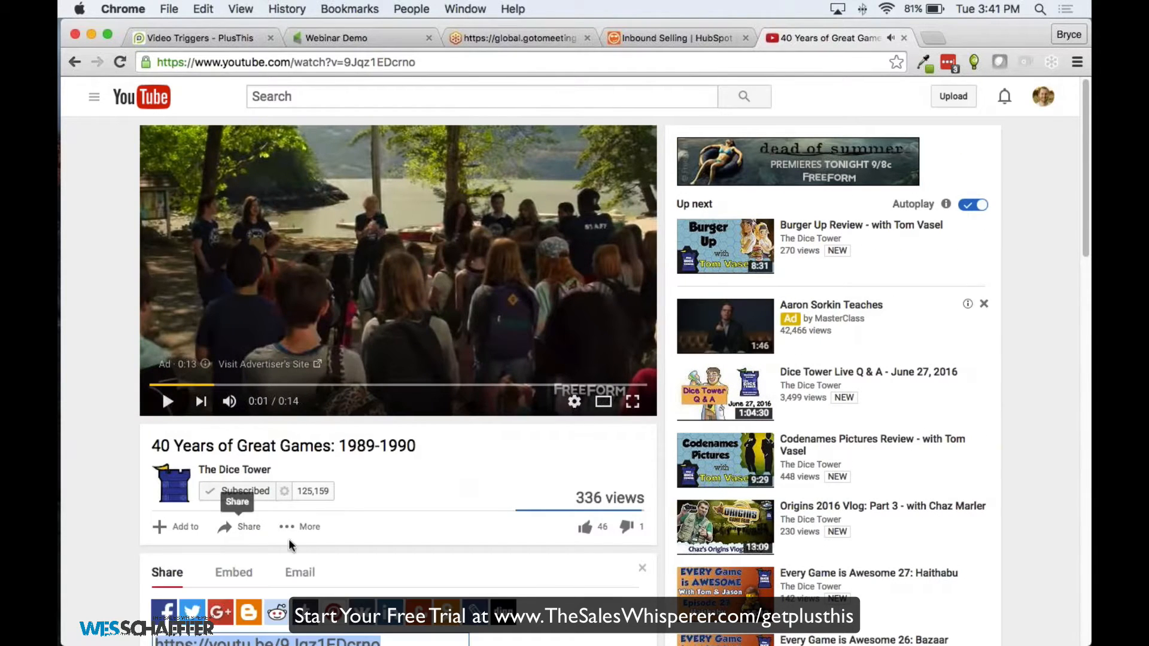
pyautogui.scroll(-1, 299, 536)
pyautogui.click(251, 536)
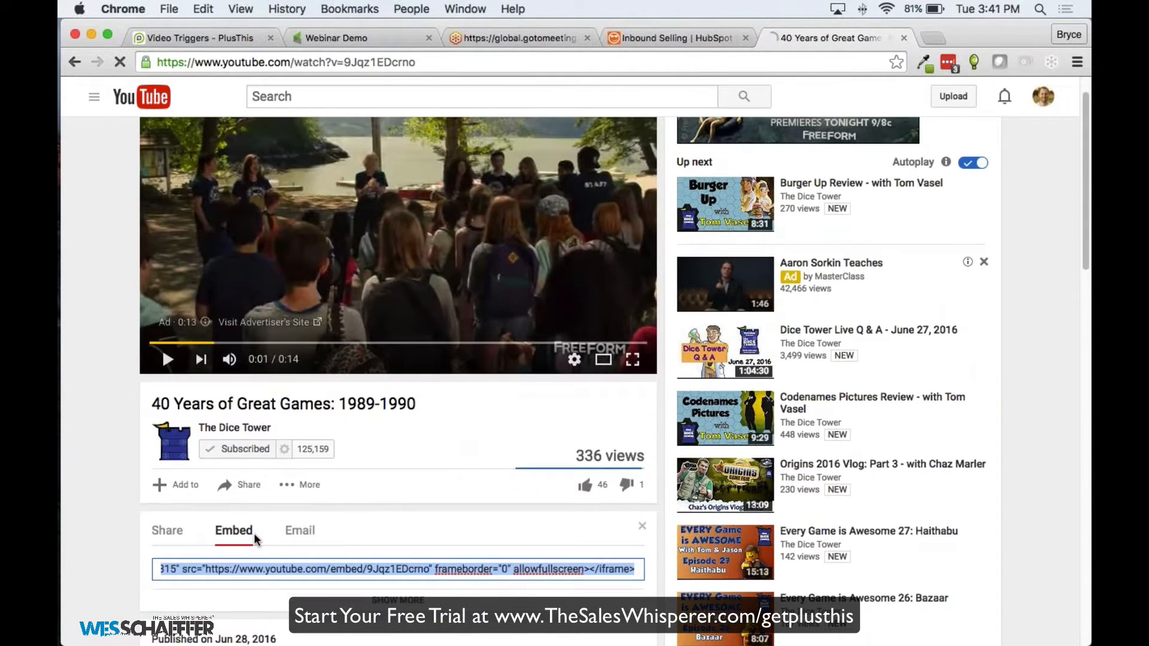
pyautogui.scroll(-1, 269, 557)
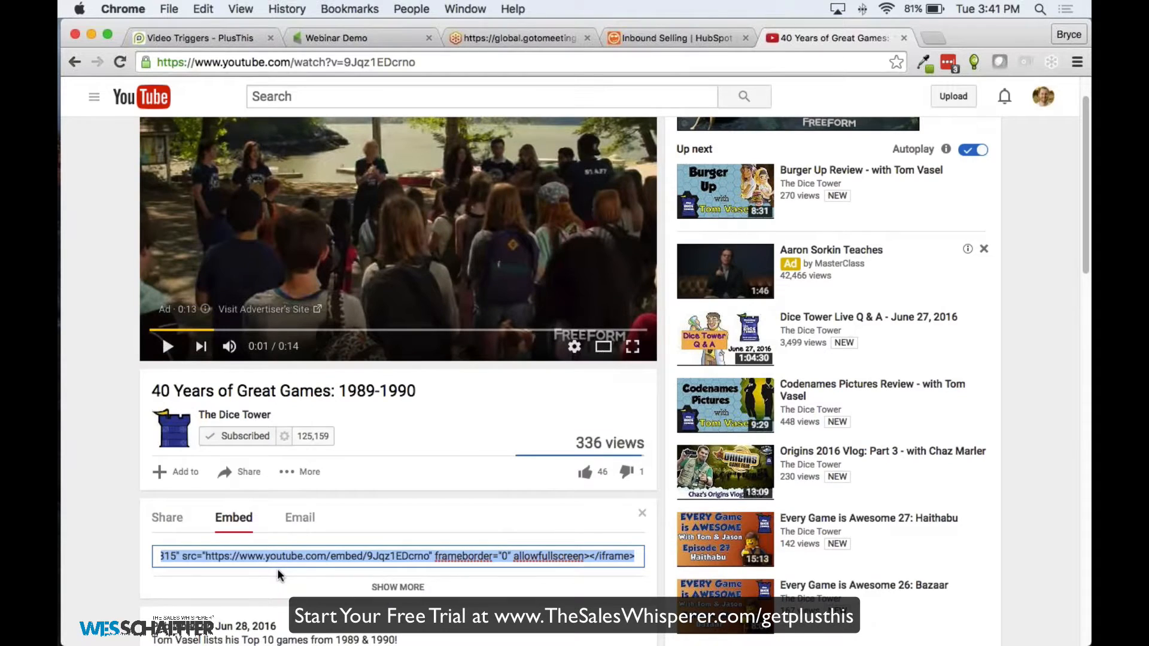
pyautogui.click(380, 37)
pyautogui.click(206, 38)
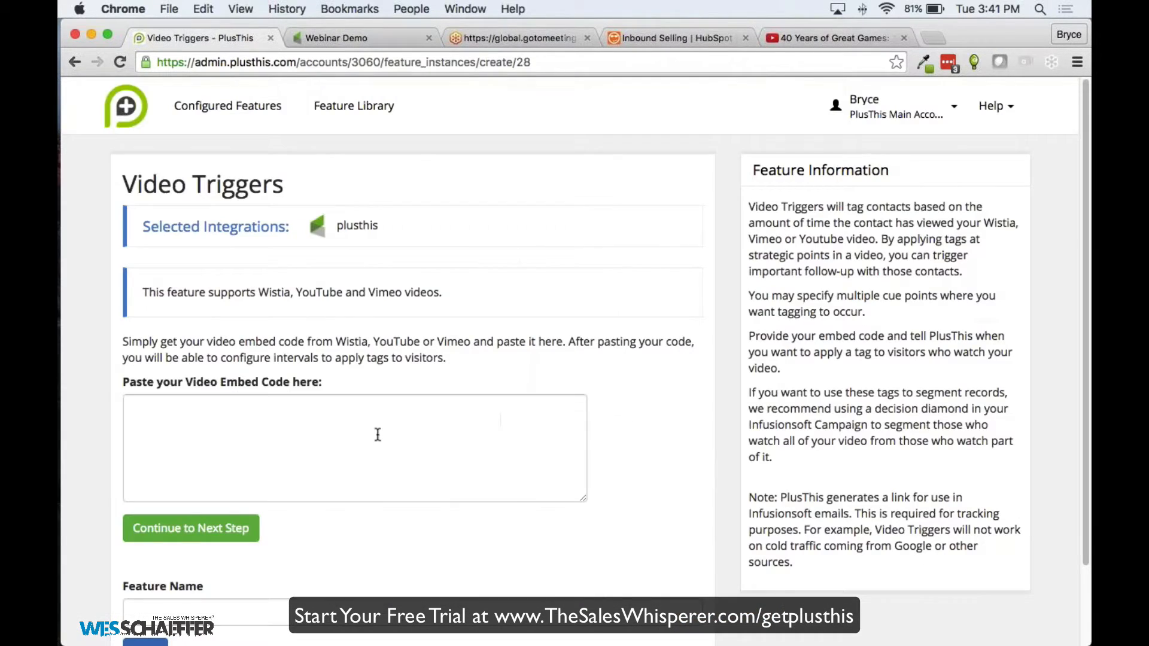
# Paste the YouTube embed code and continue to the tag intervals
pyautogui.click(334, 457)
pyautogui.press('super+v')
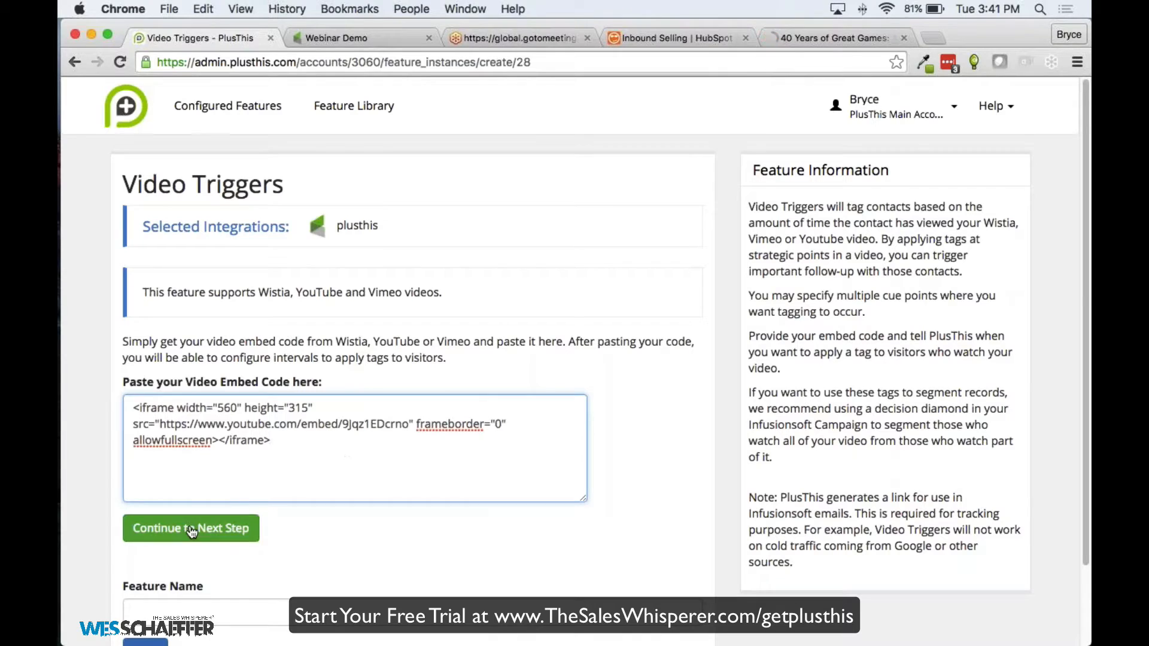
pyautogui.click(222, 529)
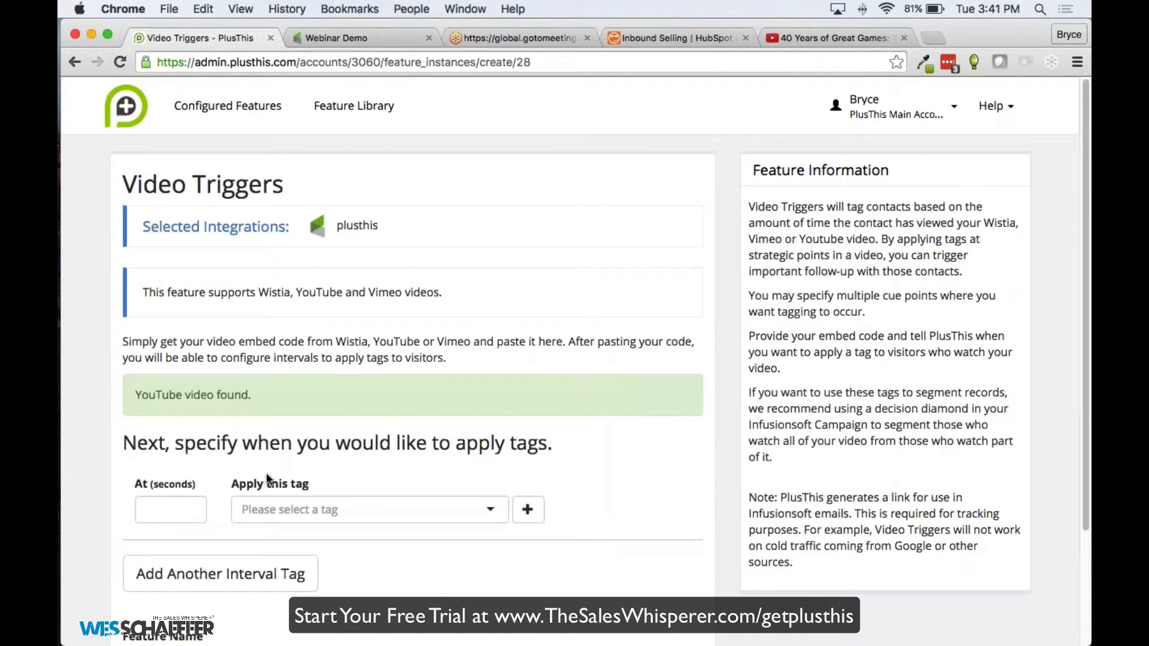
# Apply the COTT - Video Triggers tag at 30 seconds
pyautogui.click(175, 509)
pyautogui.write('30')
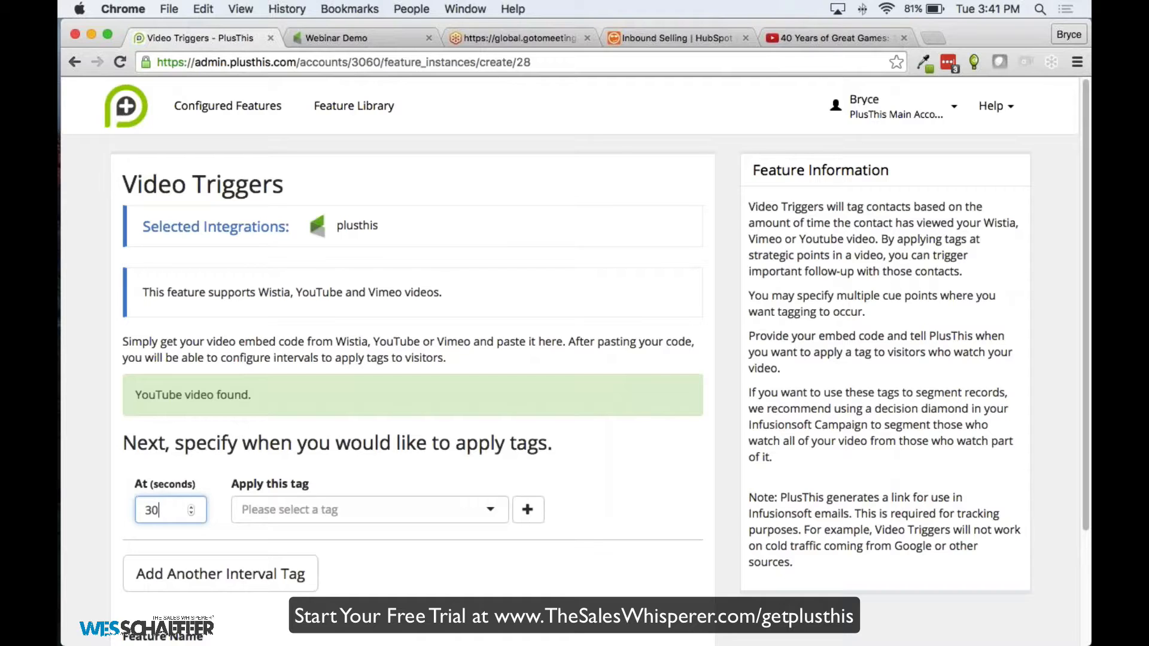
pyautogui.click(292, 510)
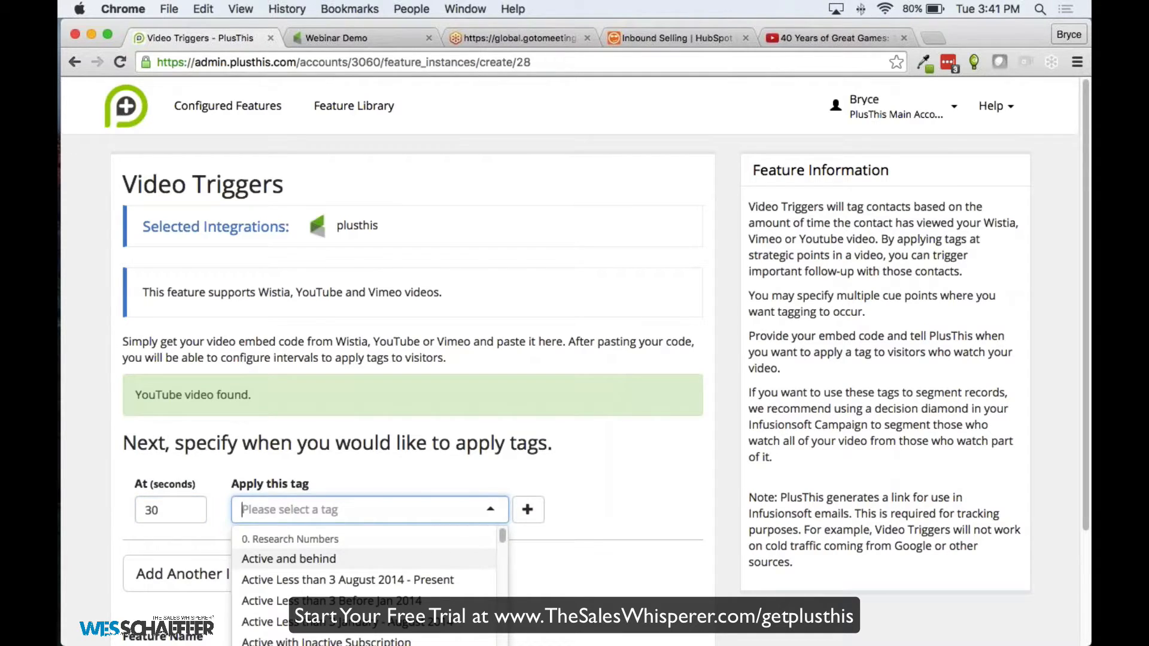
pyautogui.write('Vid')
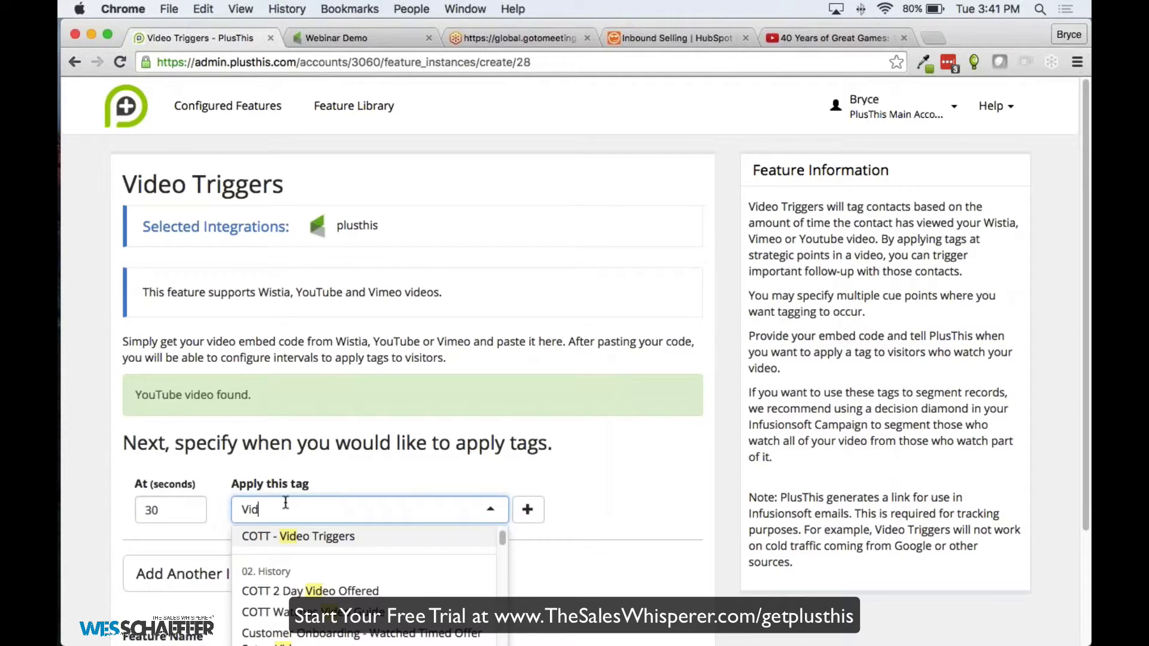
pyautogui.click(327, 542)
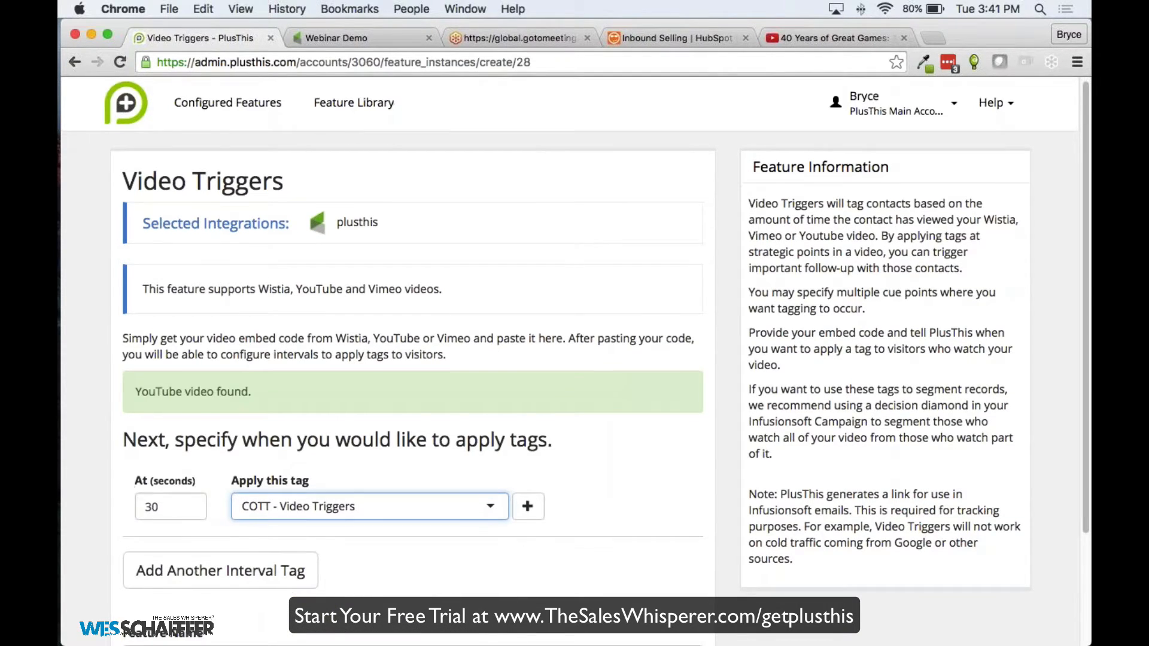
pyautogui.scroll(-1, 523, 467)
pyautogui.click(522, 466)
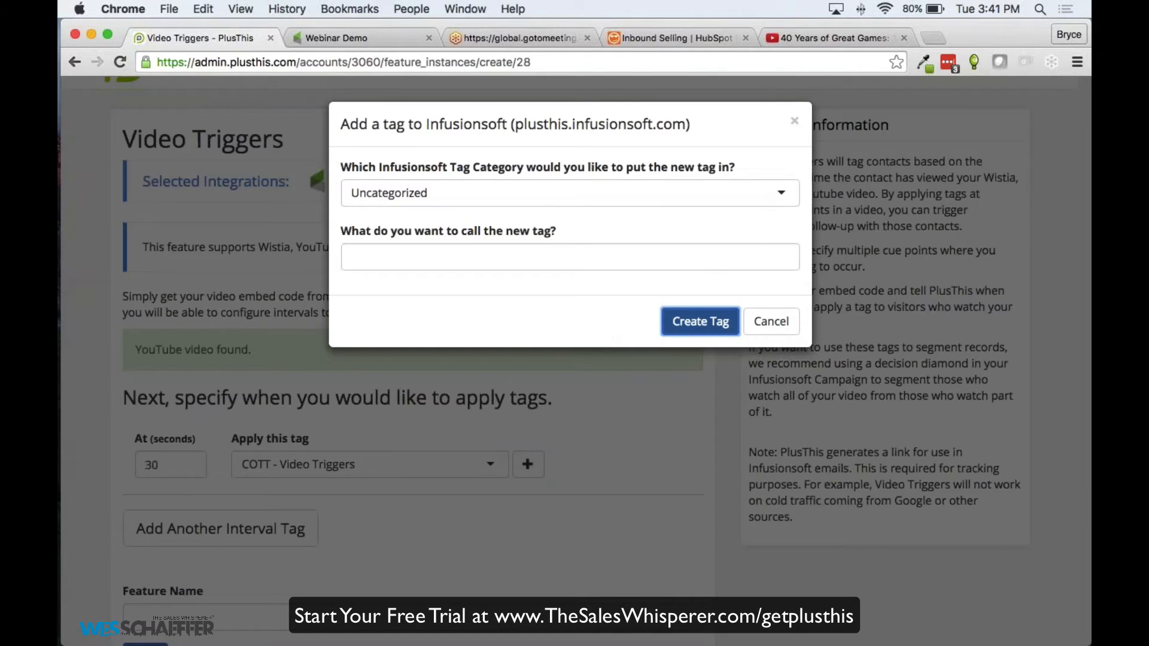
pyautogui.click(770, 321)
# Add a second interval applying COTT 2 Day Video Offered at 60 seconds
pyautogui.click(220, 528)
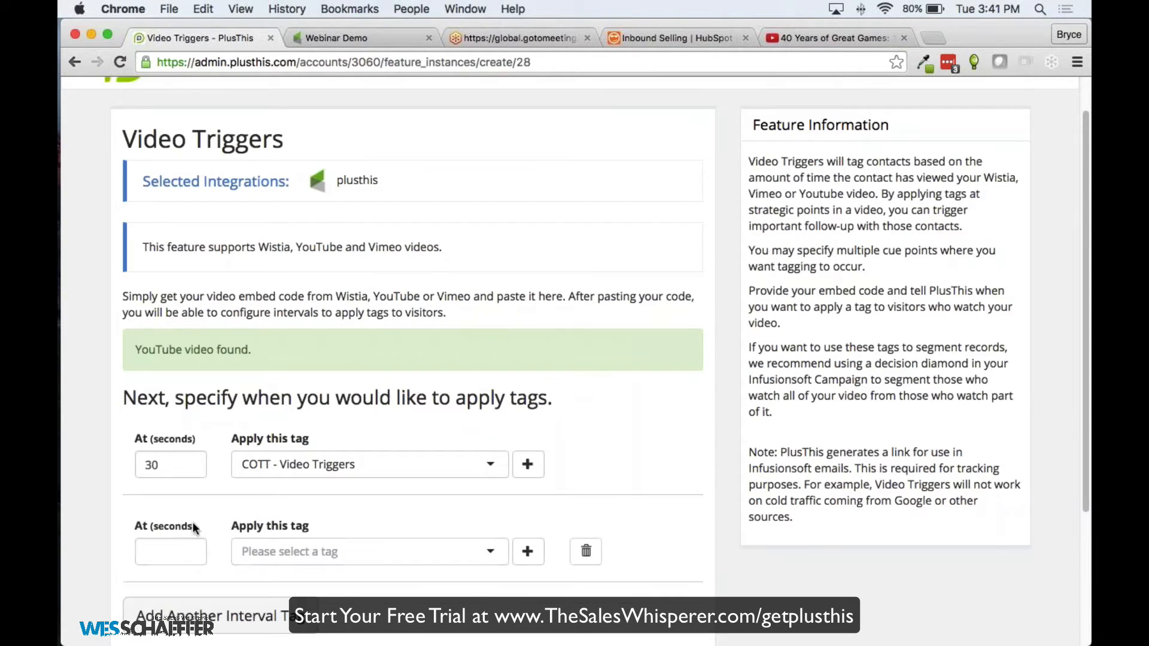
pyautogui.click(158, 542)
pyautogui.write('60')
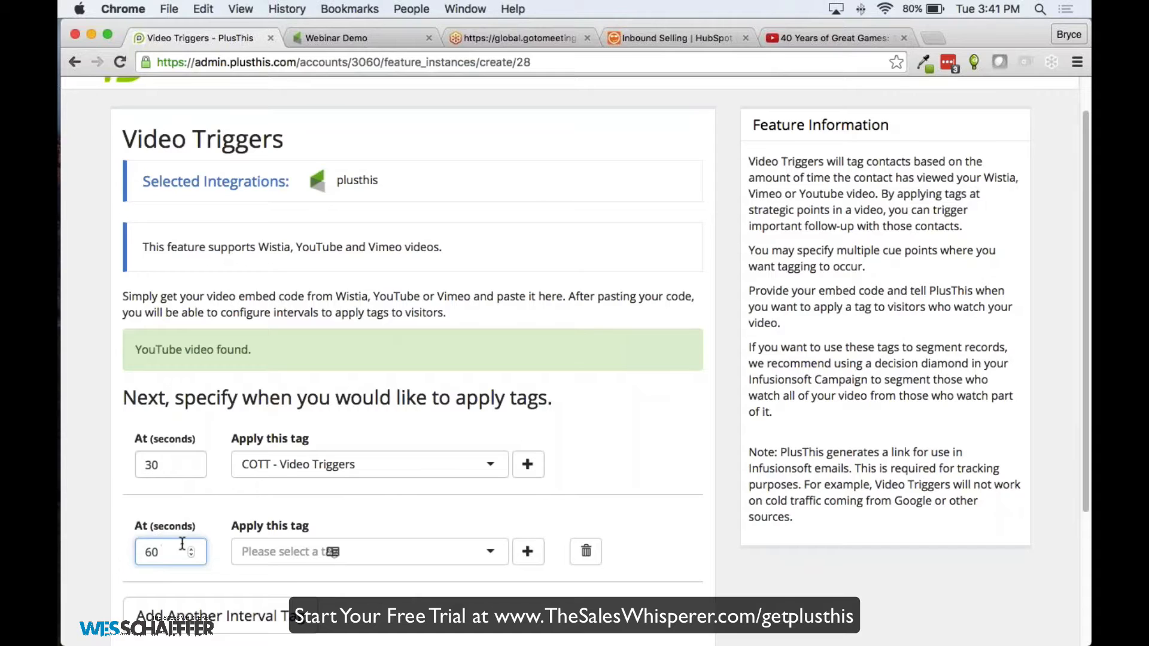
pyautogui.click(269, 547)
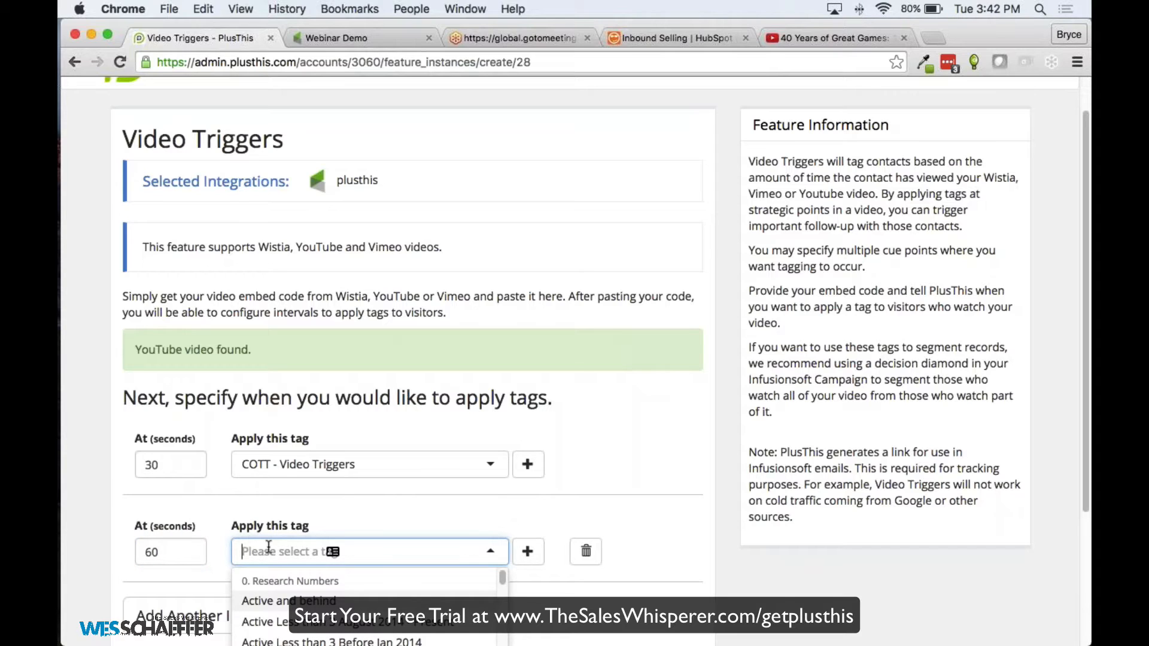
pyautogui.write('Video')
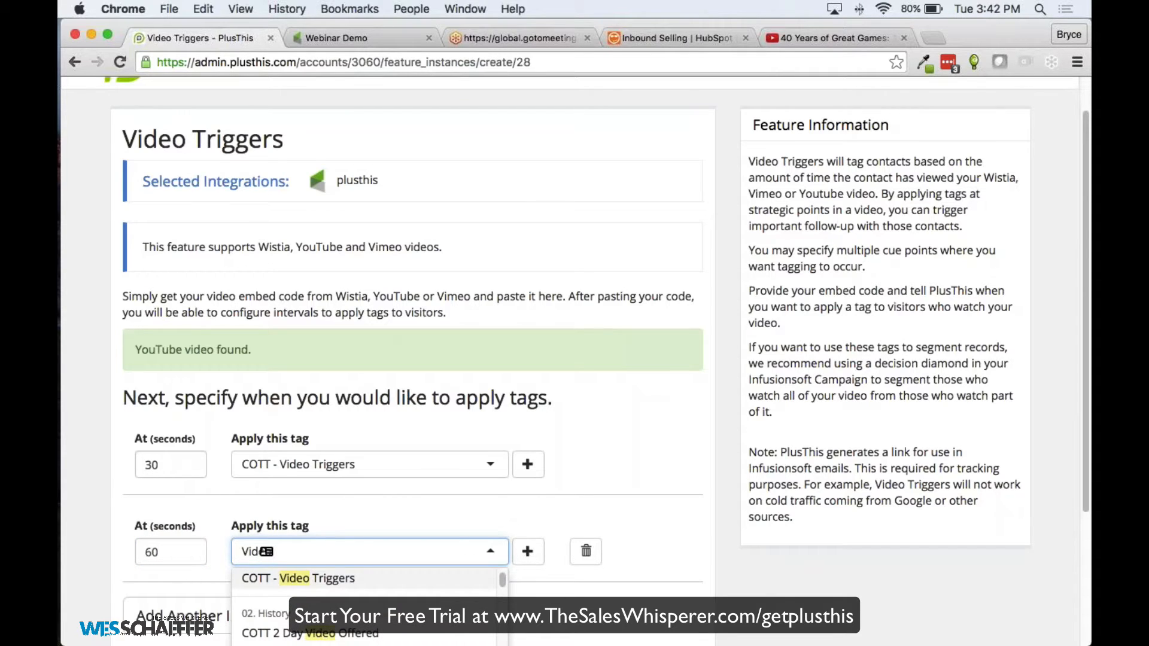
pyautogui.click(326, 632)
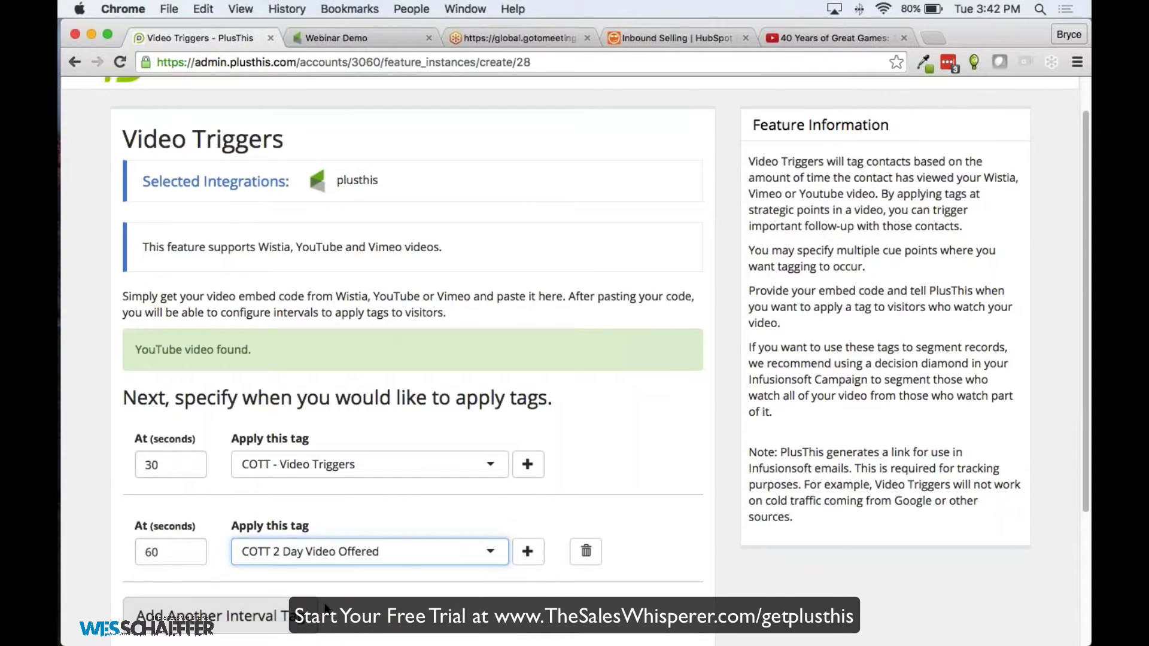
# Name the feature 'Video Trigger Demo' and save it
pyautogui.scroll(-3, 326, 607)
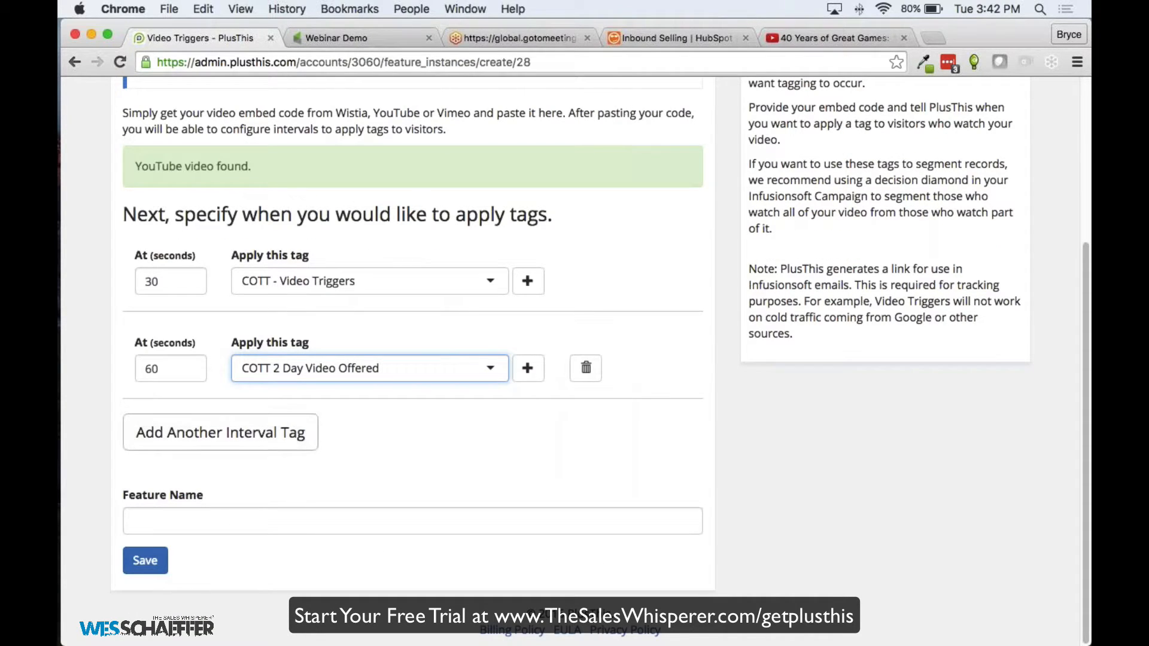
pyautogui.click(239, 521)
pyautogui.write('Video Trigger Demo')
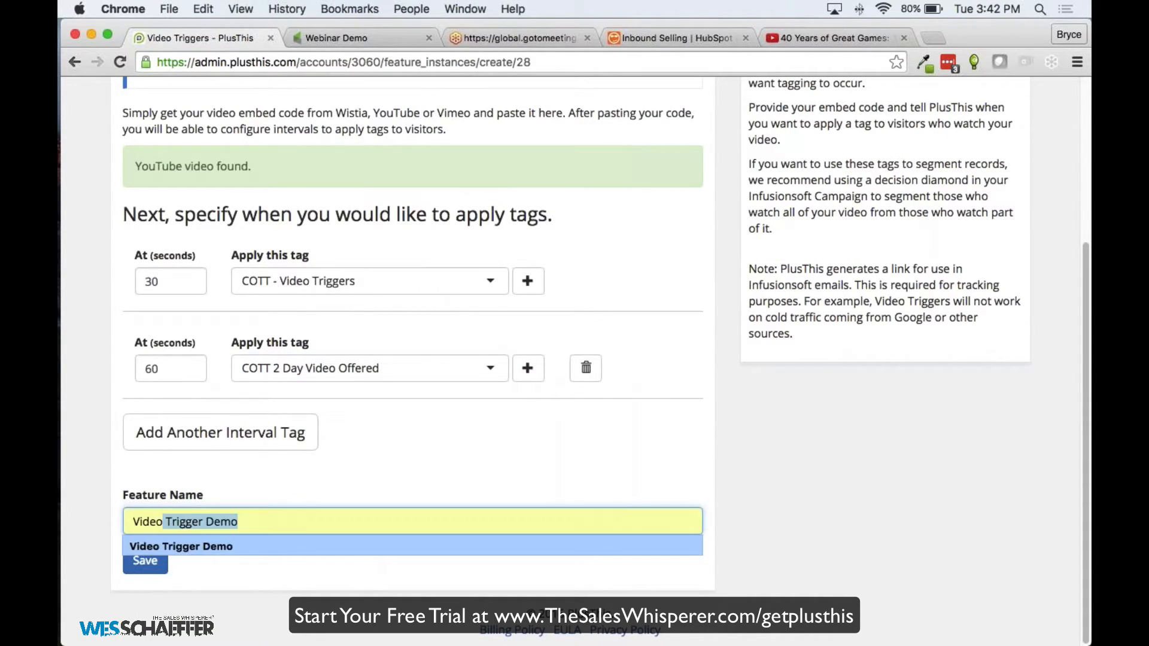
pyautogui.click(190, 548)
pyautogui.click(145, 561)
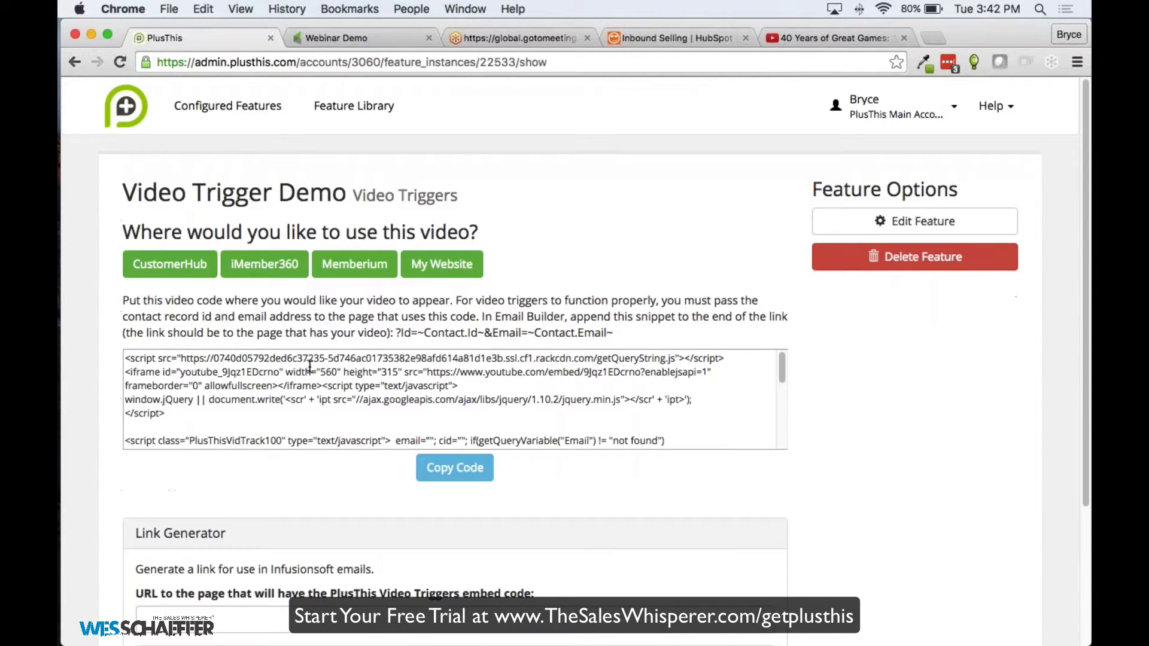
# Select and review the generated iframe embed code for Video Trigger Demo
pyautogui.tripleClick(309, 366)
pyautogui.scroll(-3, 309, 367)
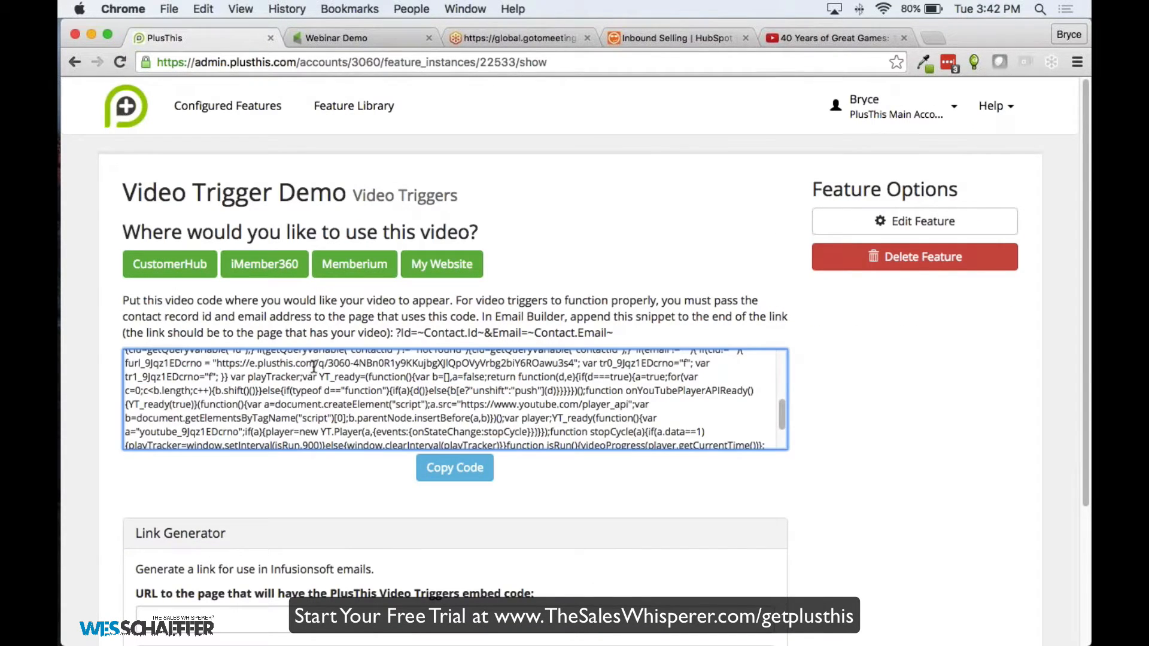
pyautogui.scroll(3, 335, 395)
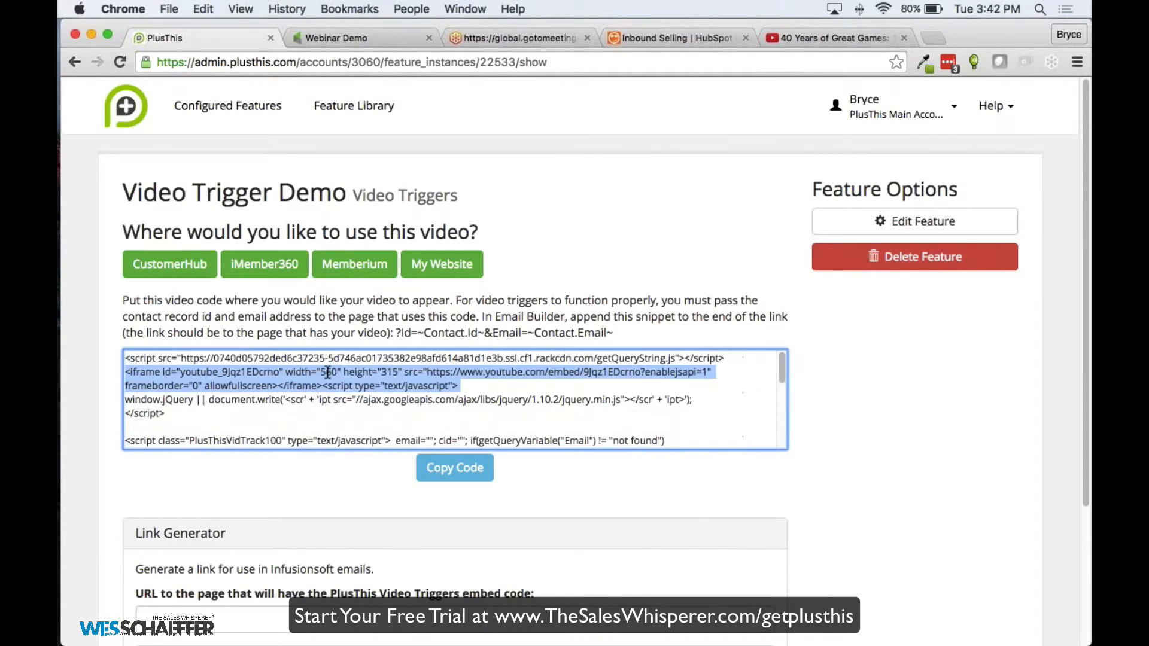
pyautogui.click(489, 401)
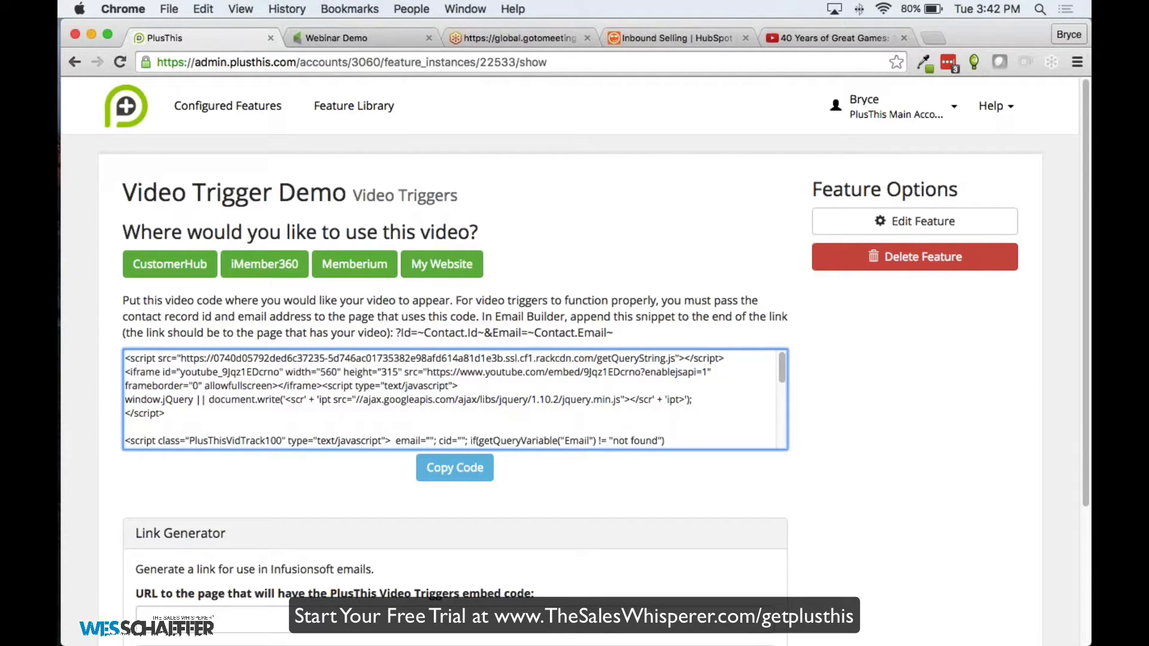
pyautogui.scroll(-2, 353, 426)
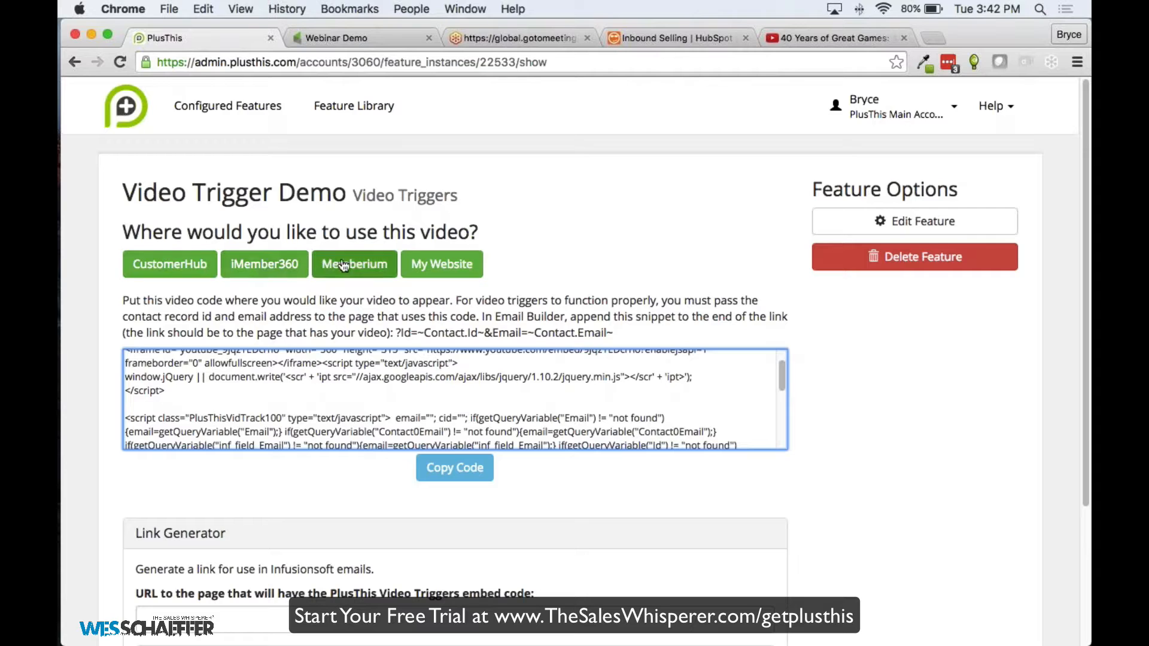
# Cycle the embed code through My Website, Memberium, iMember360 and CustomerHub, ending on My Website
pyautogui.click(441, 264)
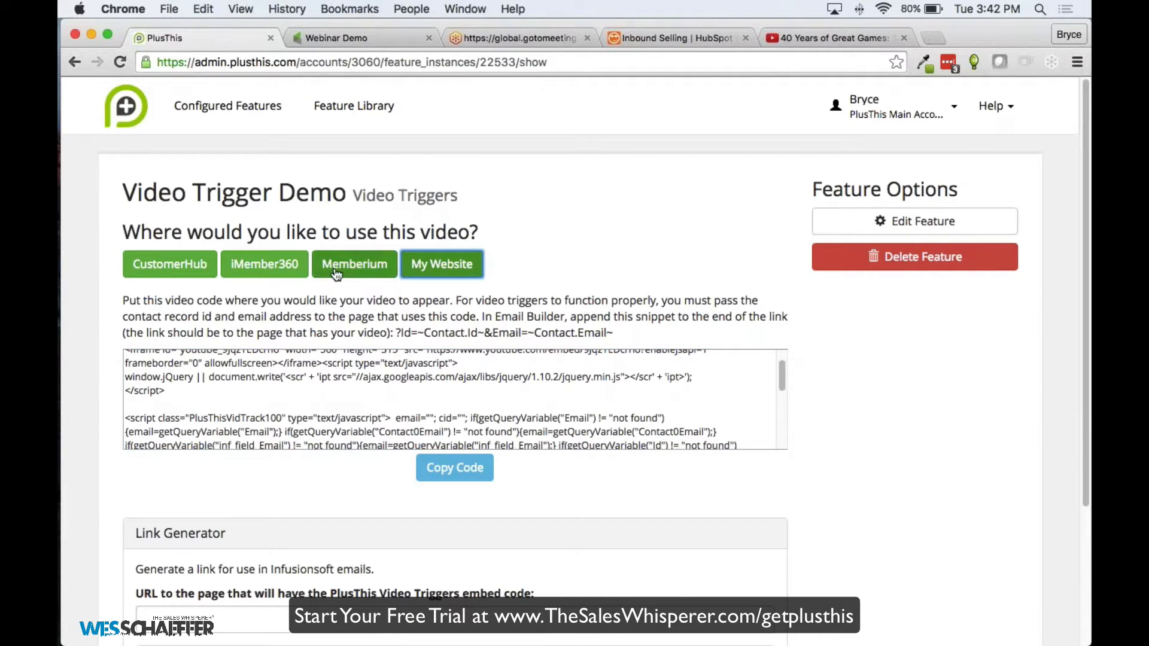
pyautogui.click(367, 268)
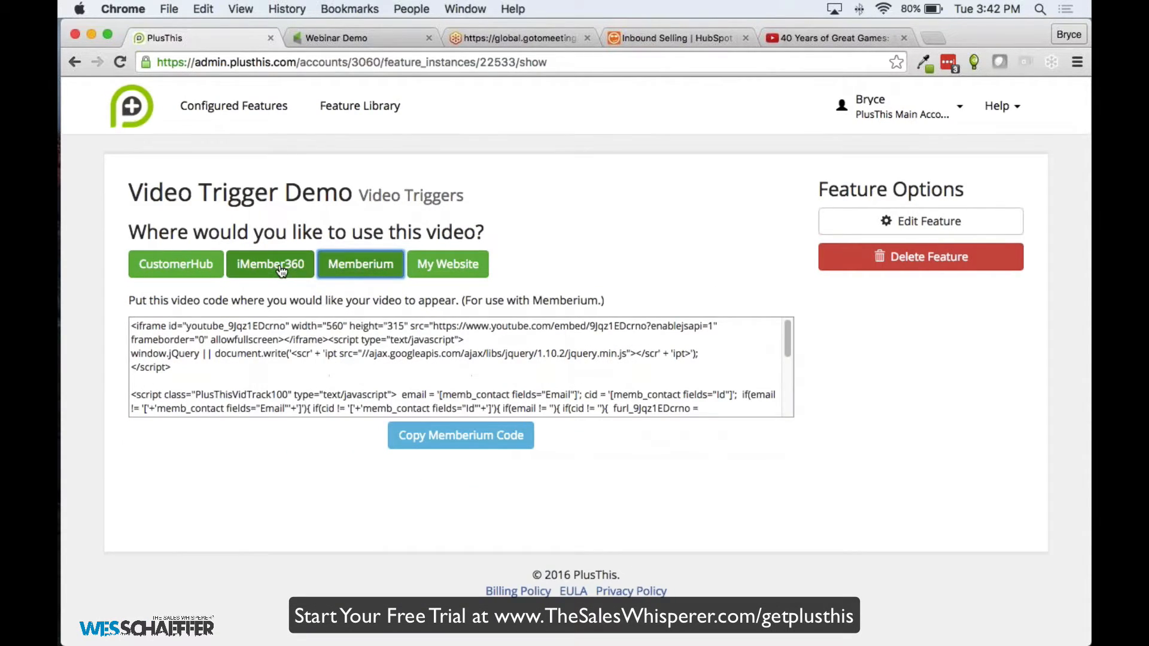
pyautogui.click(293, 269)
pyautogui.click(184, 269)
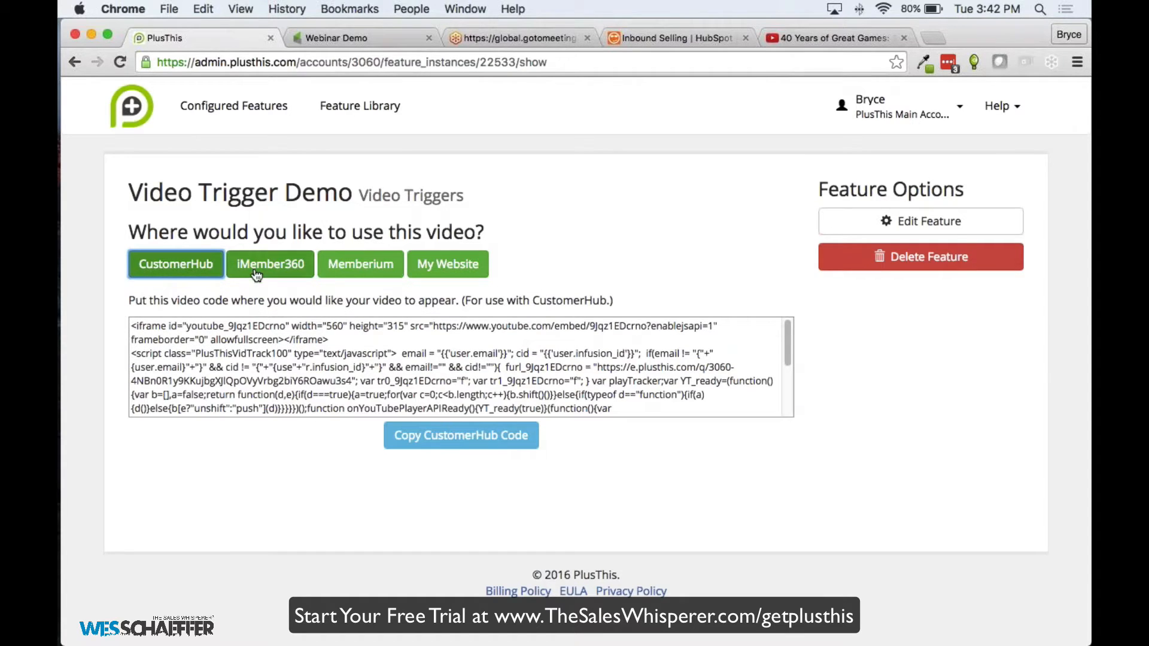
pyautogui.click(368, 263)
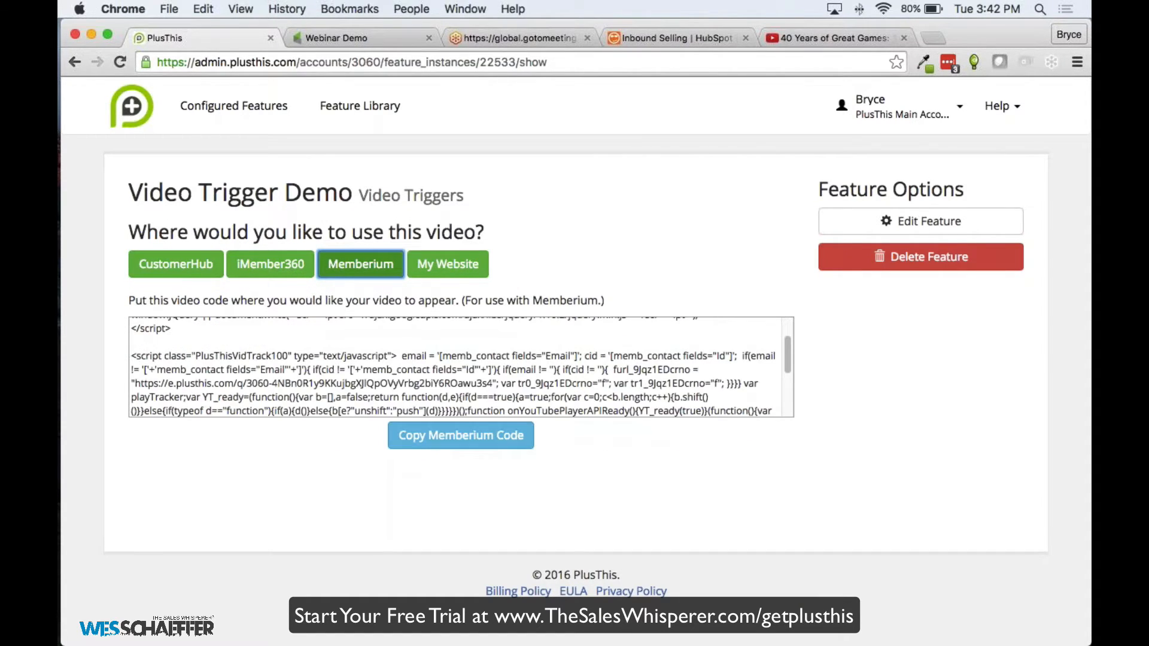
pyautogui.click(449, 268)
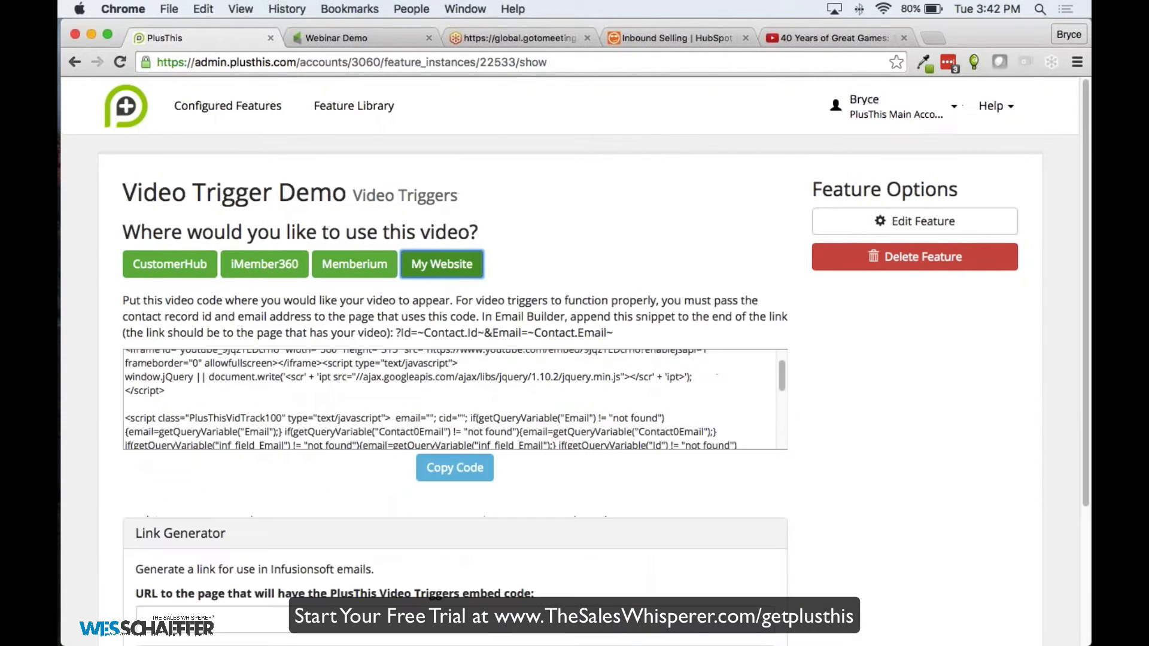
pyautogui.scroll(-5, 468, 362)
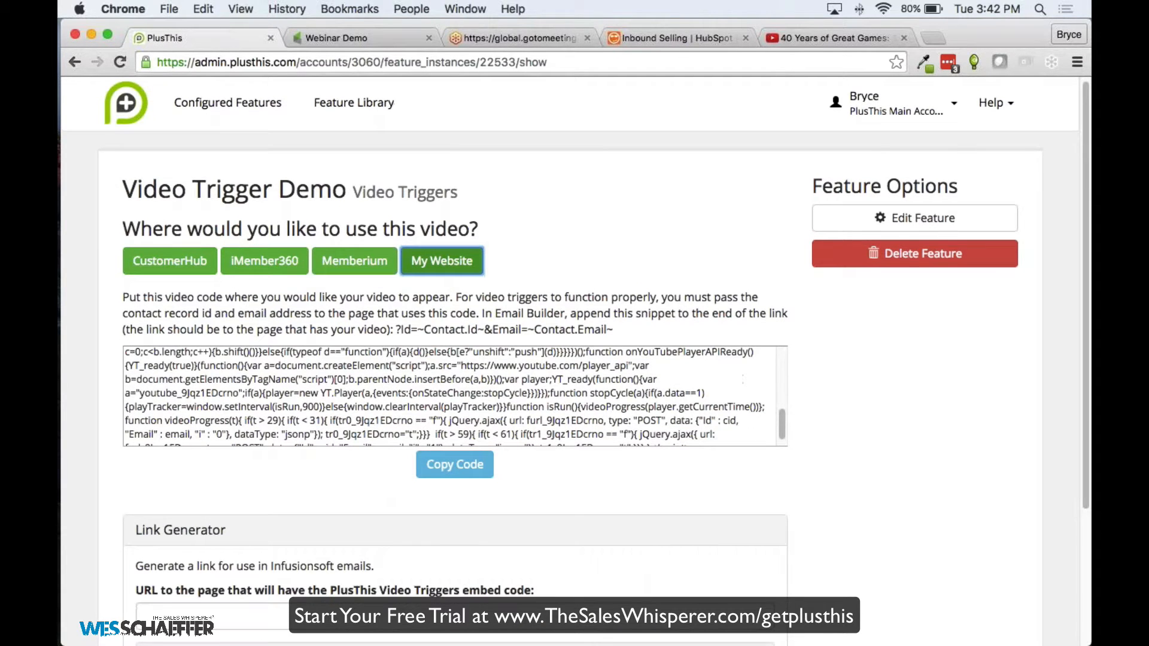
pyautogui.scroll(-3, 275, 533)
pyautogui.click(276, 438)
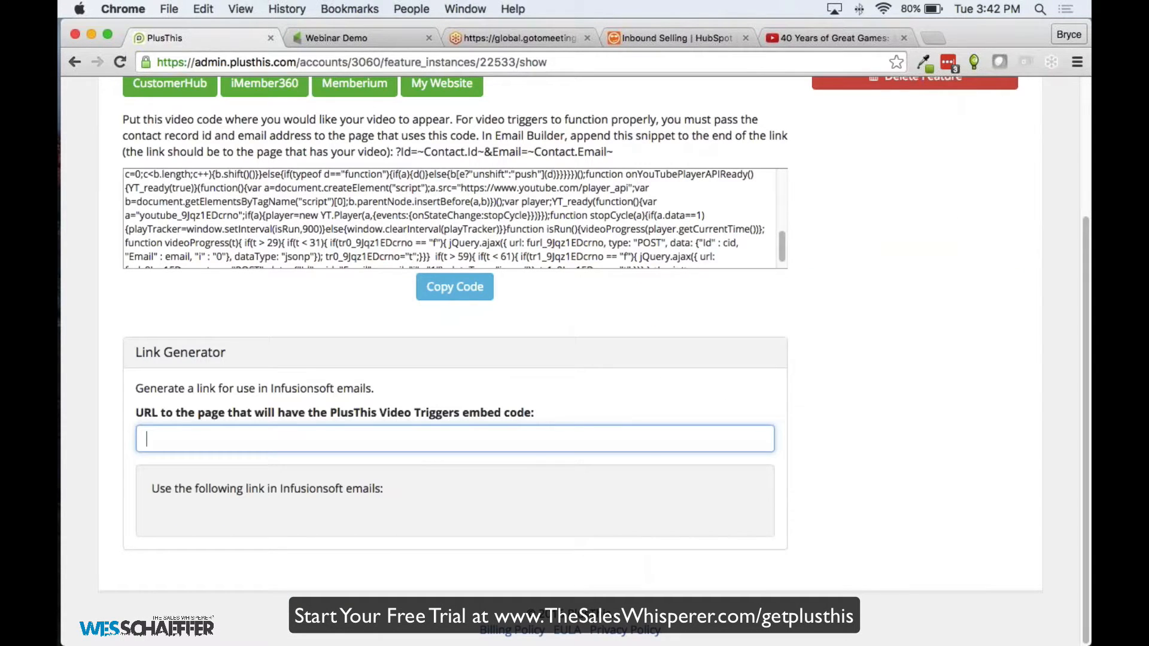
pyautogui.write('http')
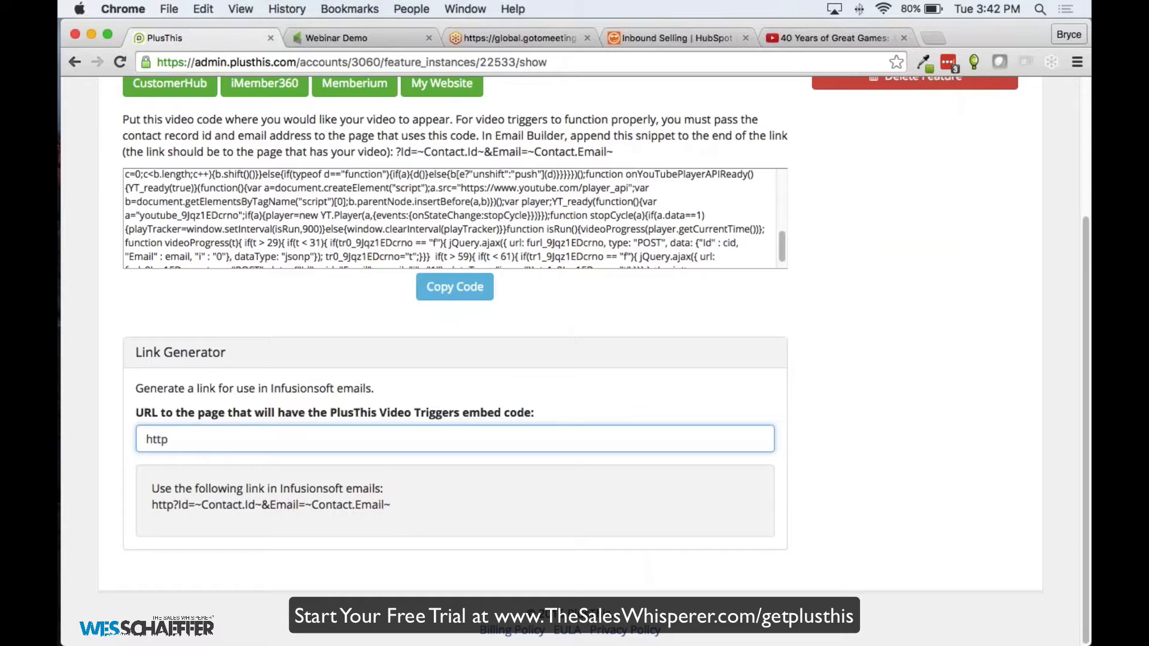
pyautogui.write('://p')
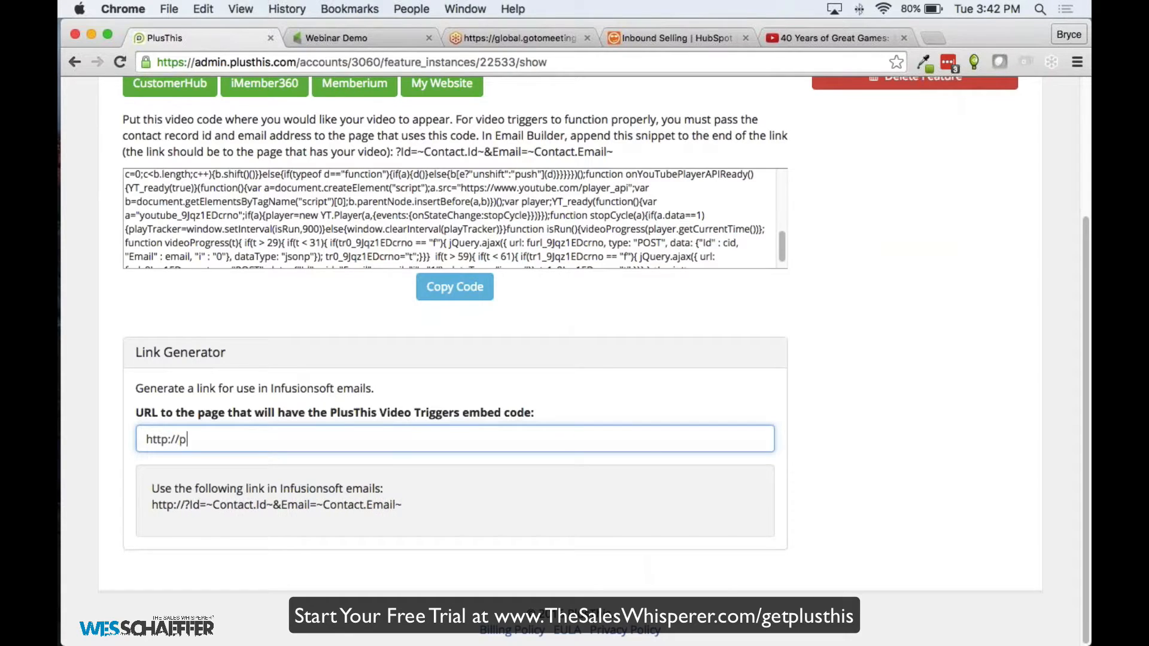
pyautogui.write('lusthis.com')
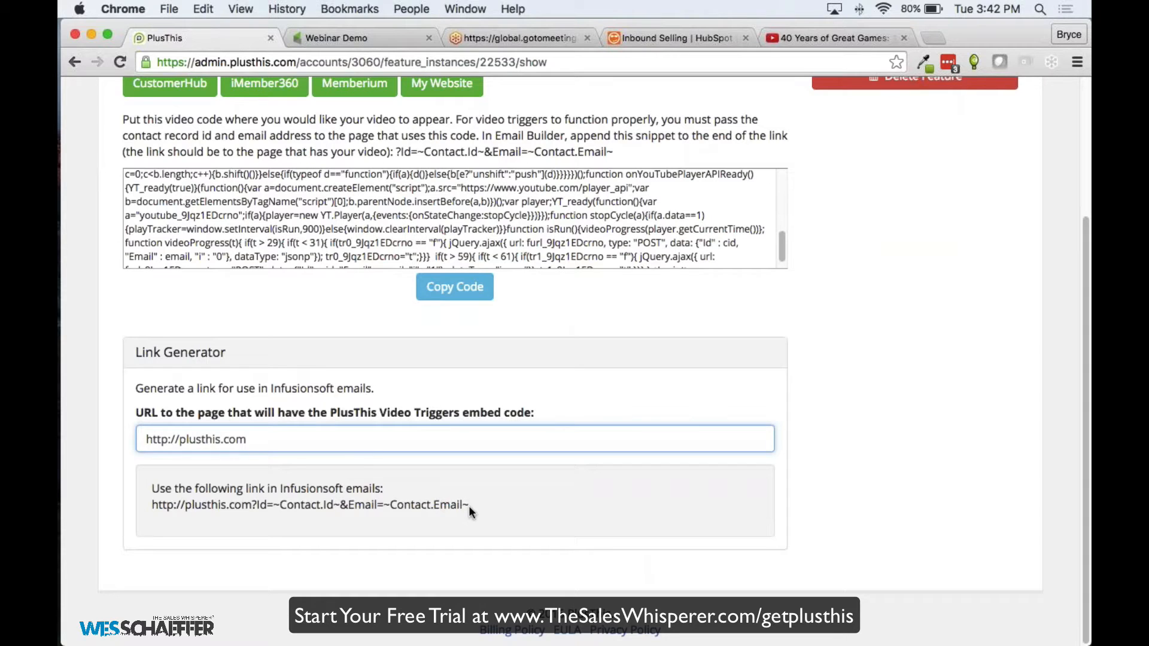
pyautogui.moveTo(469, 505); pyautogui.dragTo(143, 505)
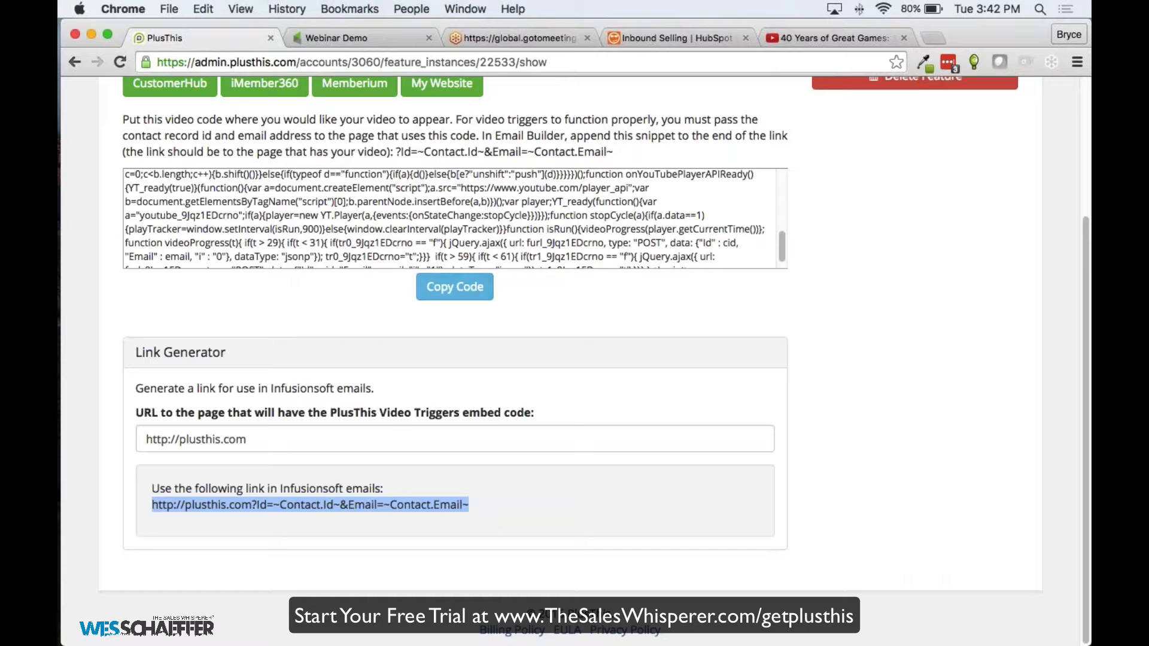
pyautogui.scroll(10, 755, 342)
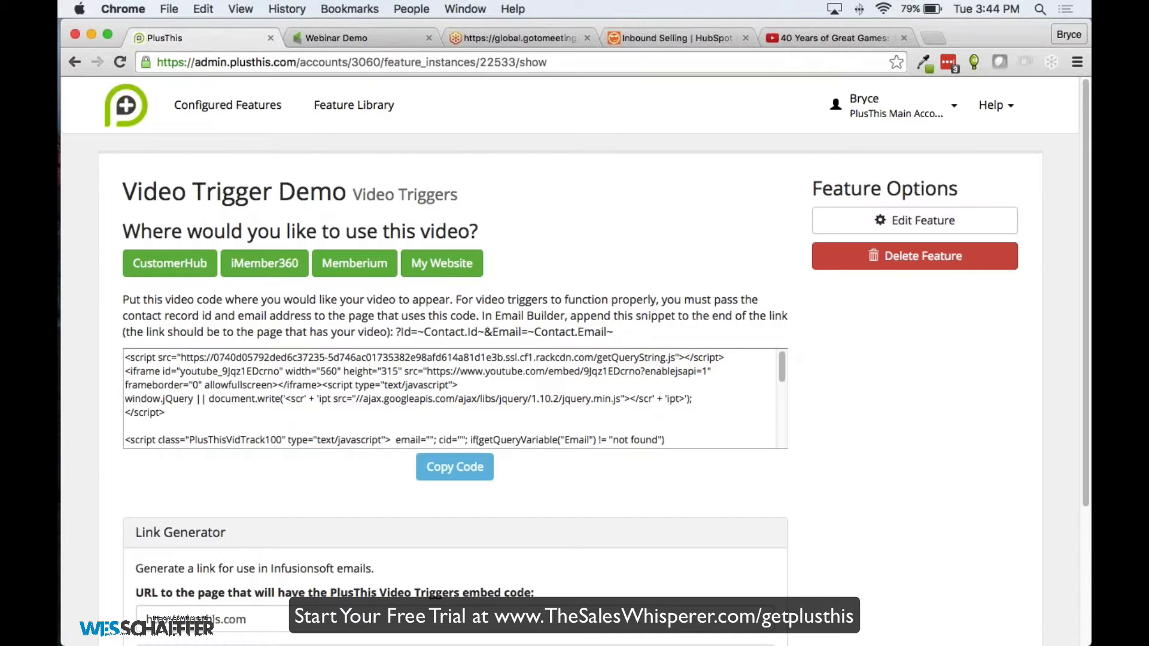
# Browse the Feature Library down past Math, Countdown Timer and File Box Uploader
pyautogui.click(350, 105)
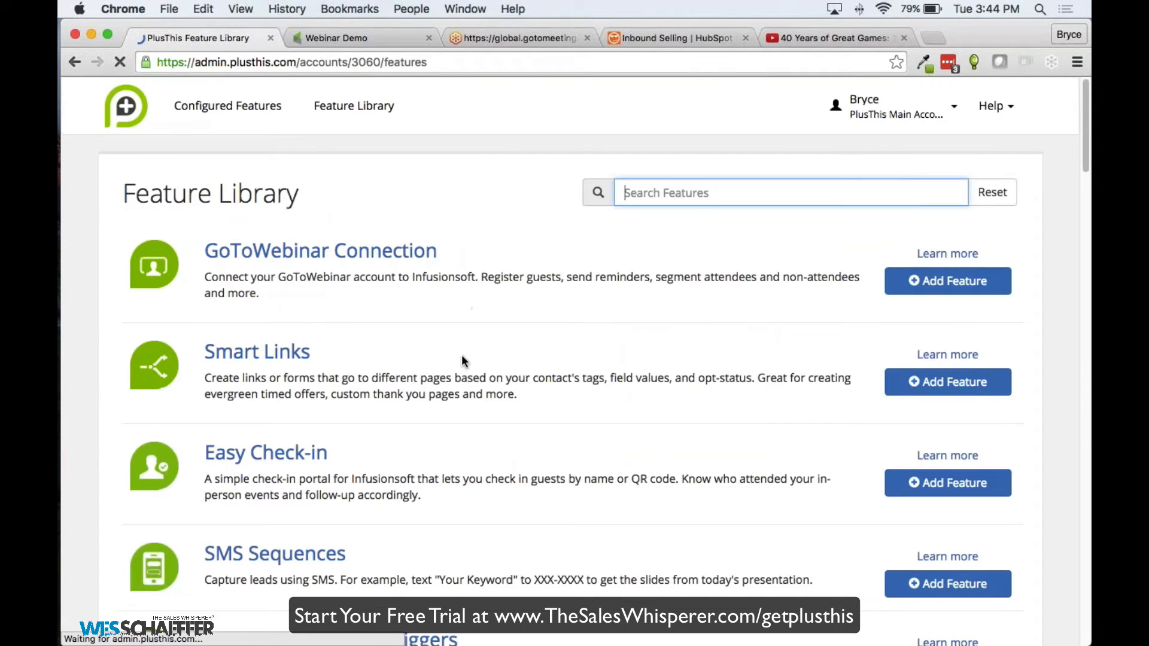
pyautogui.scroll(-1, 460, 354)
pyautogui.scroll(-5, 455, 343)
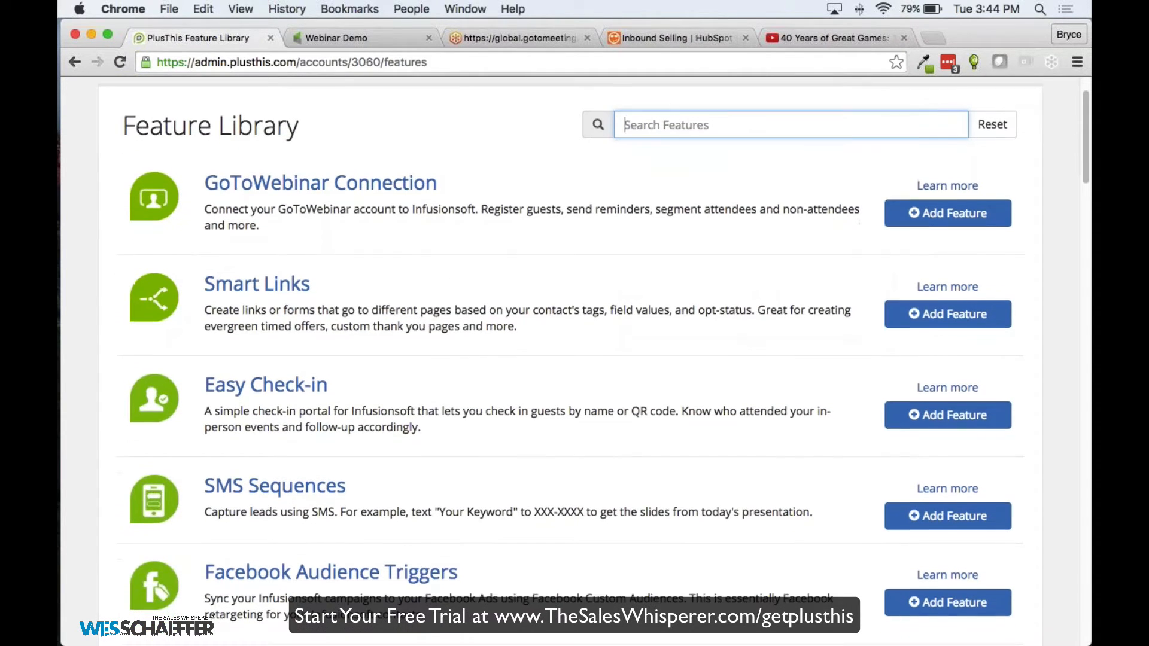
pyautogui.scroll(-7, 375, 273)
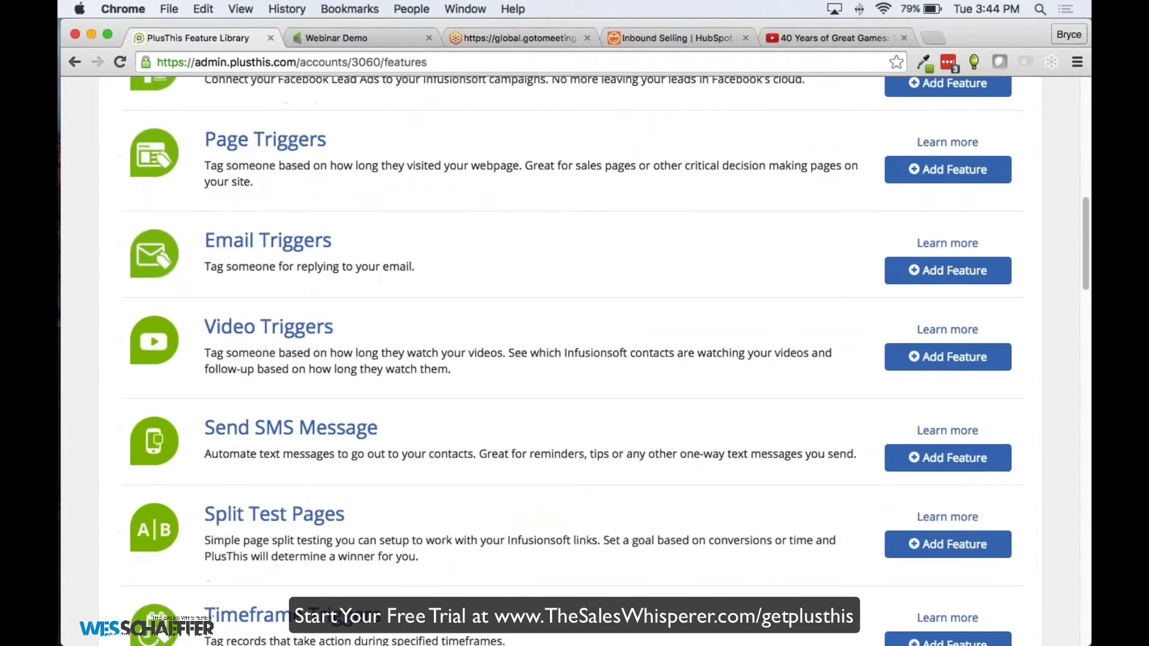
pyautogui.scroll(-4, 384, 272)
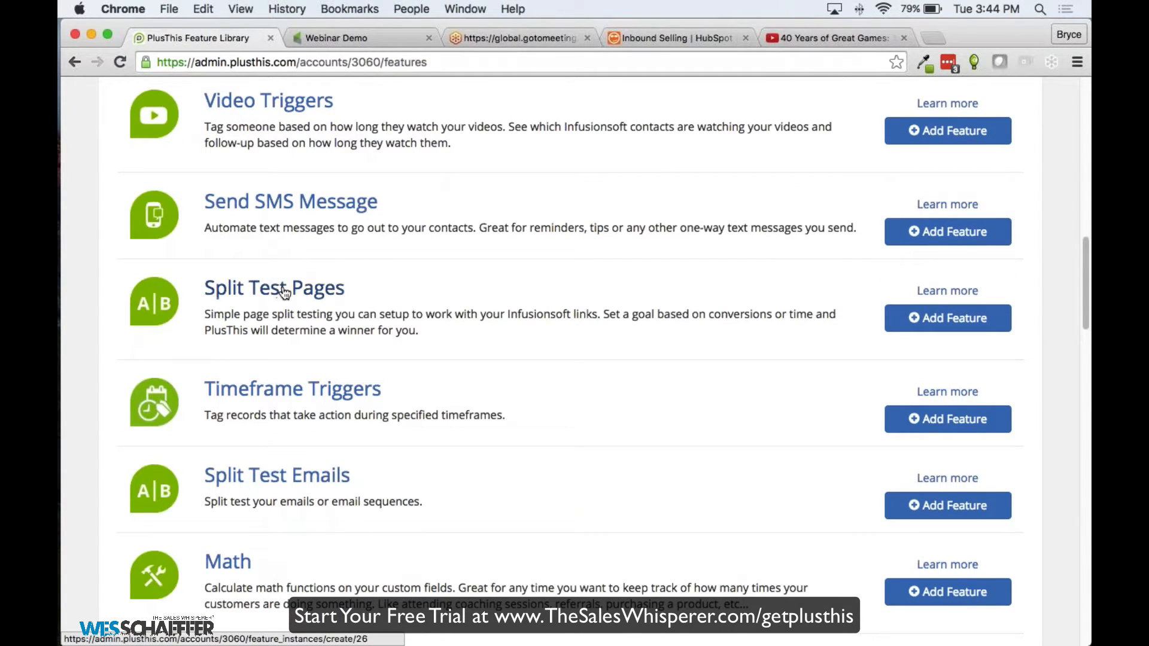
pyautogui.scroll(-1, 225, 299)
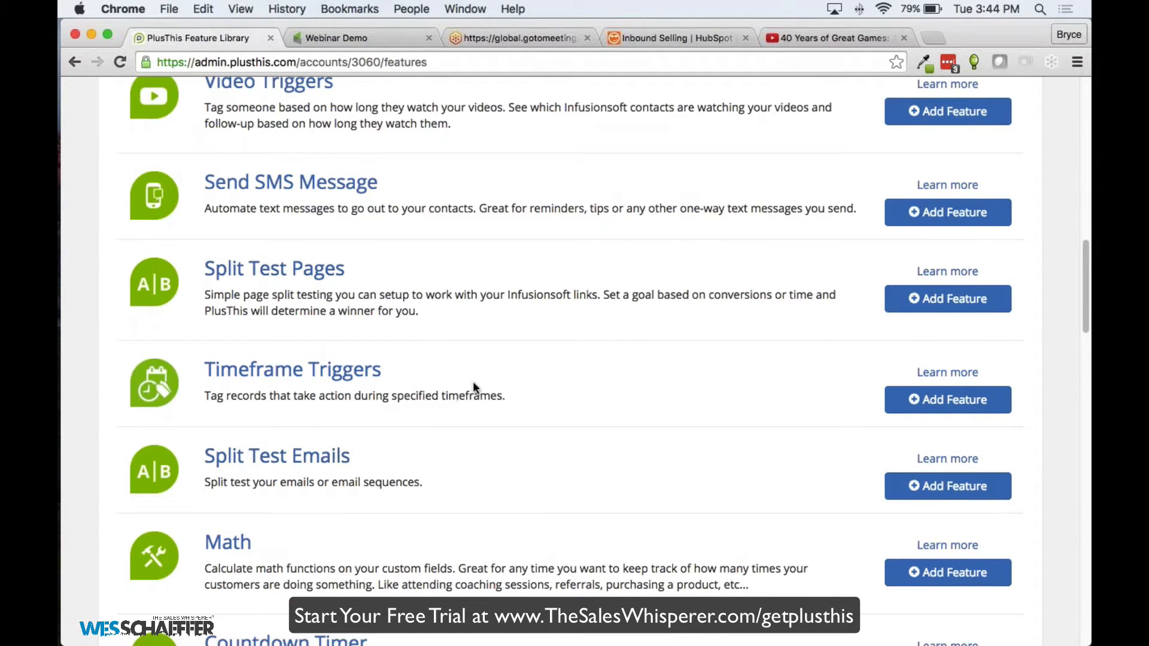
pyautogui.scroll(-5, 472, 382)
pyautogui.scroll(-6, 484, 370)
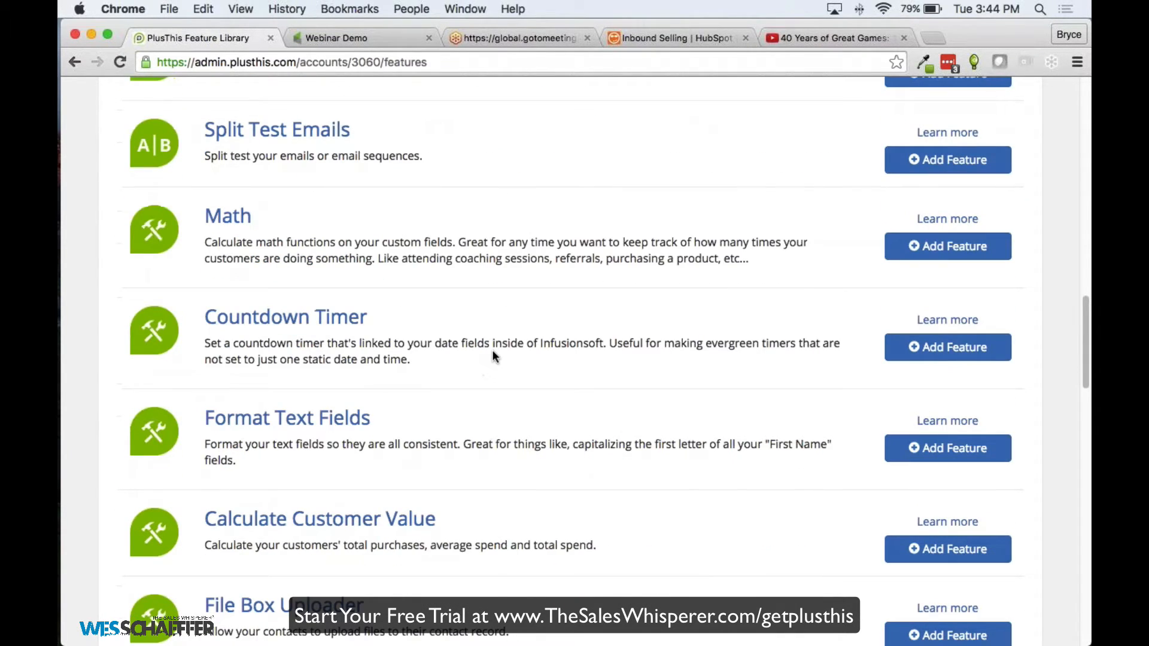
pyautogui.scroll(-3, 495, 346)
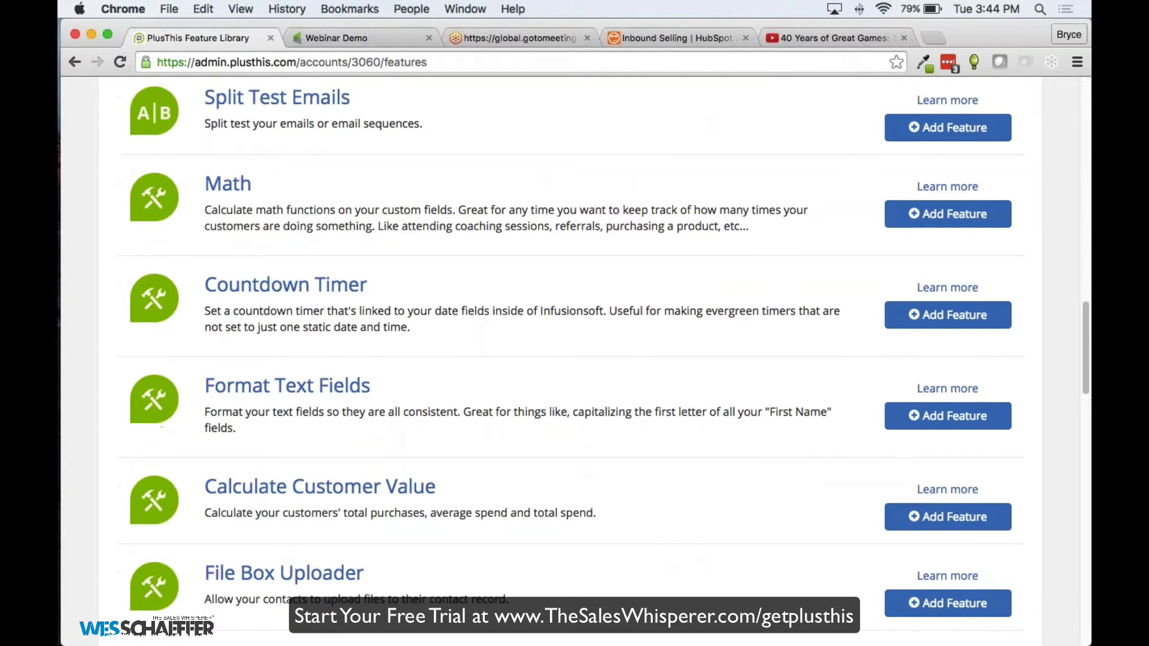
pyautogui.scroll(5, 491, 338)
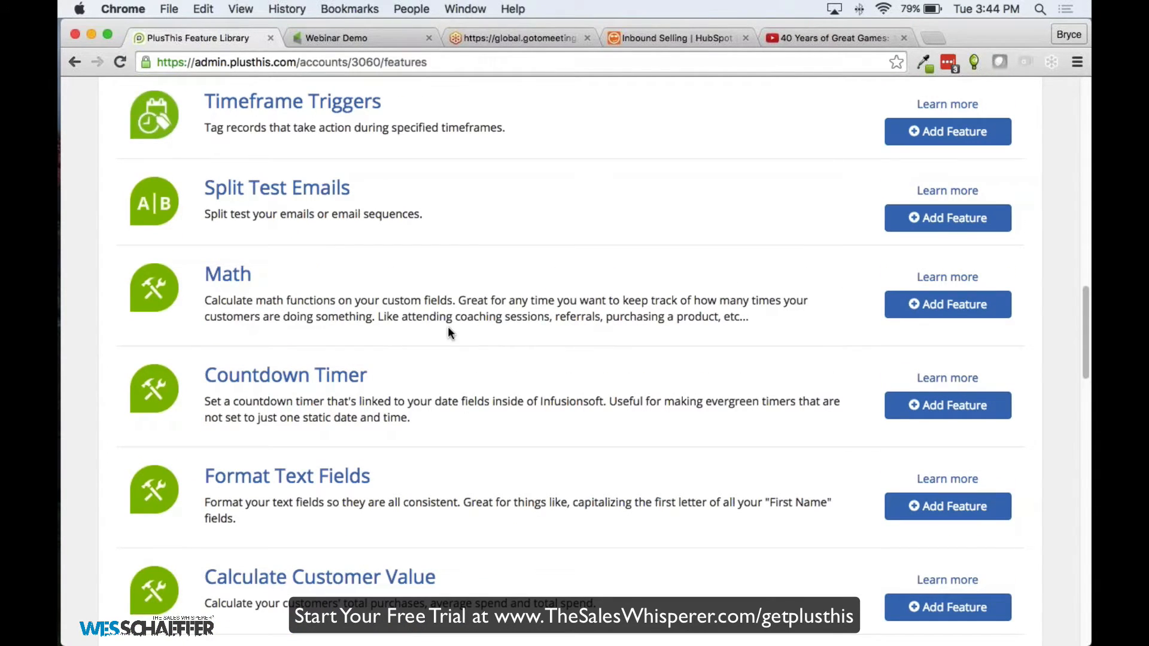
pyautogui.scroll(-1, 437, 273)
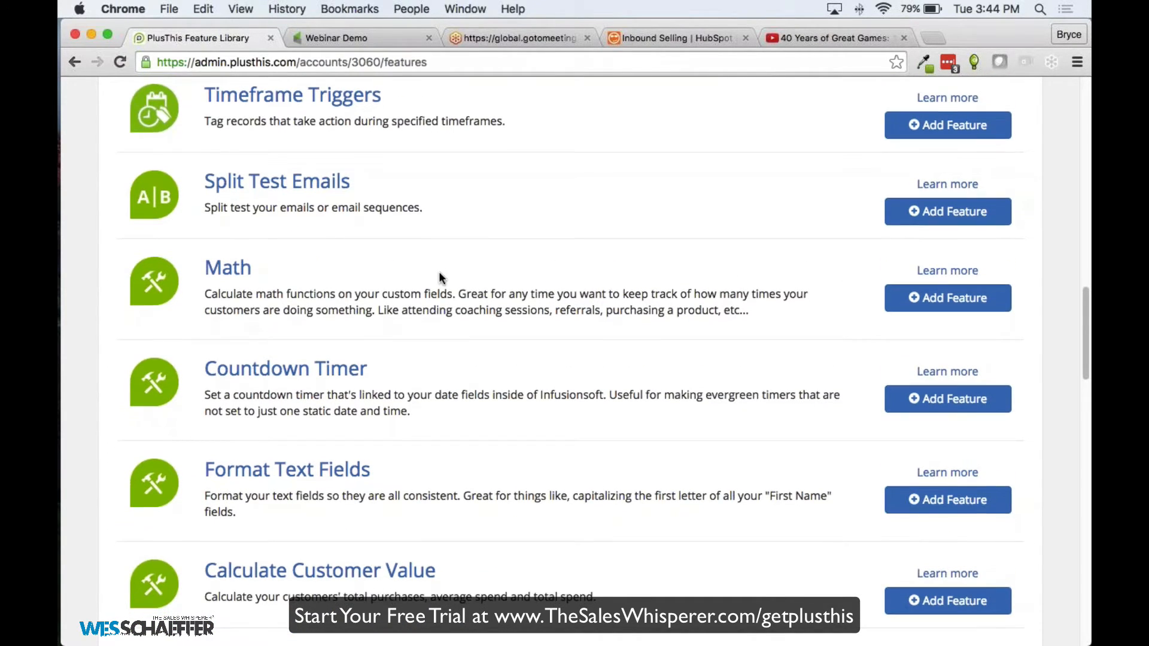
pyautogui.scroll(-6, 439, 275)
pyautogui.scroll(-3, 444, 276)
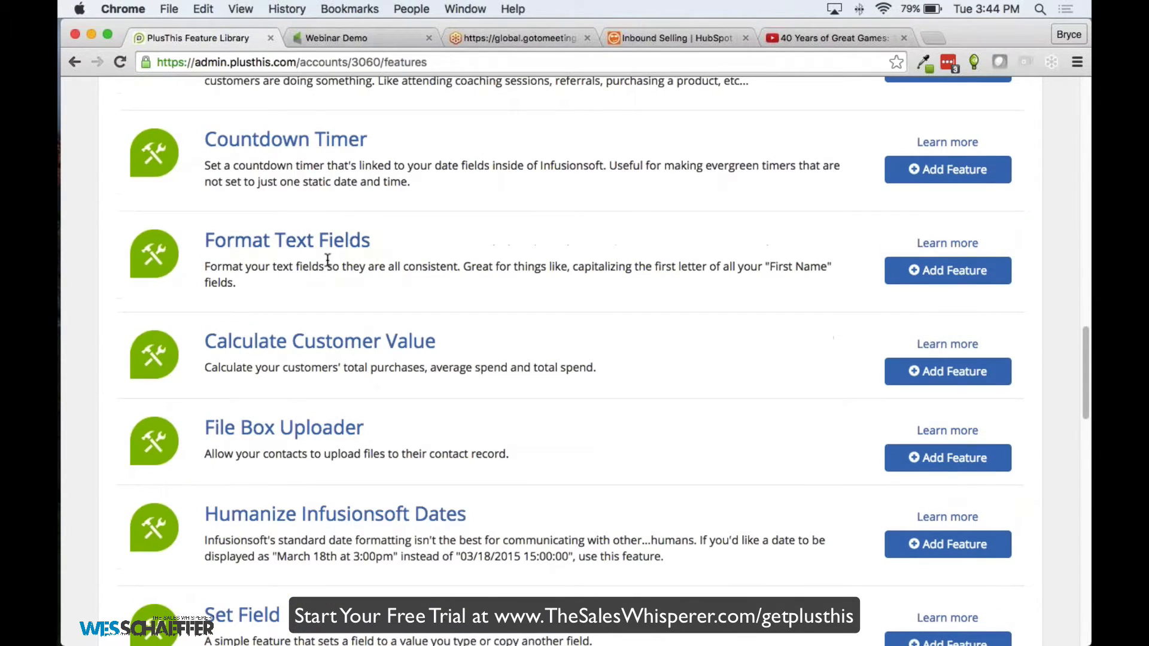
pyautogui.scroll(8, 321, 290)
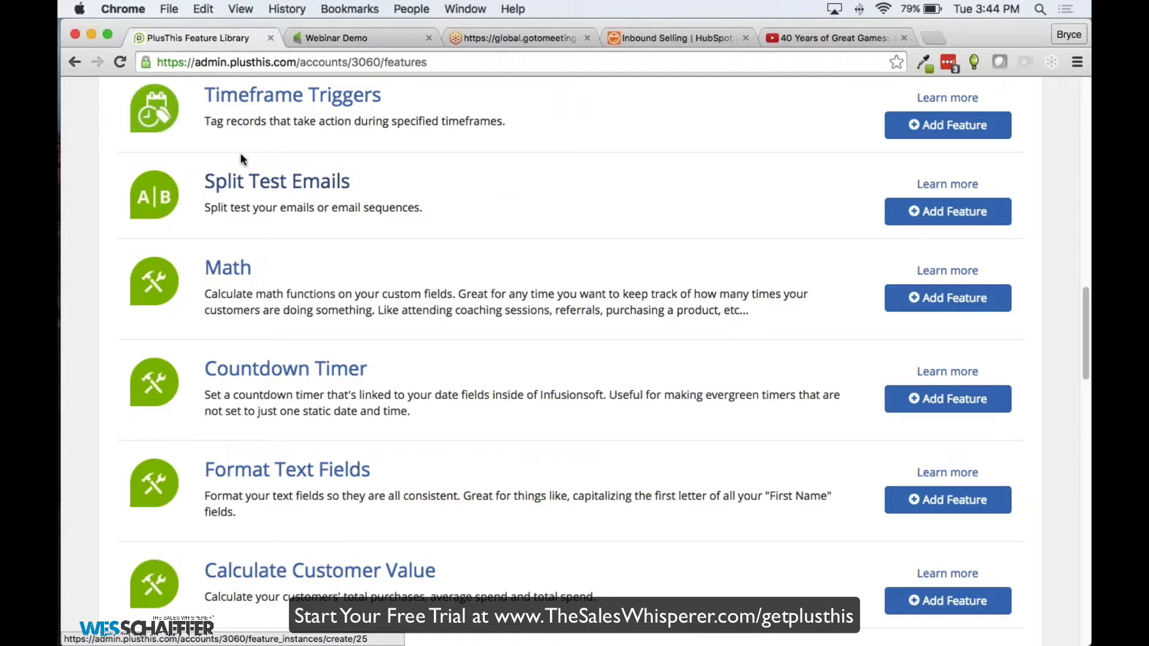
pyautogui.scroll(-8, 330, 211)
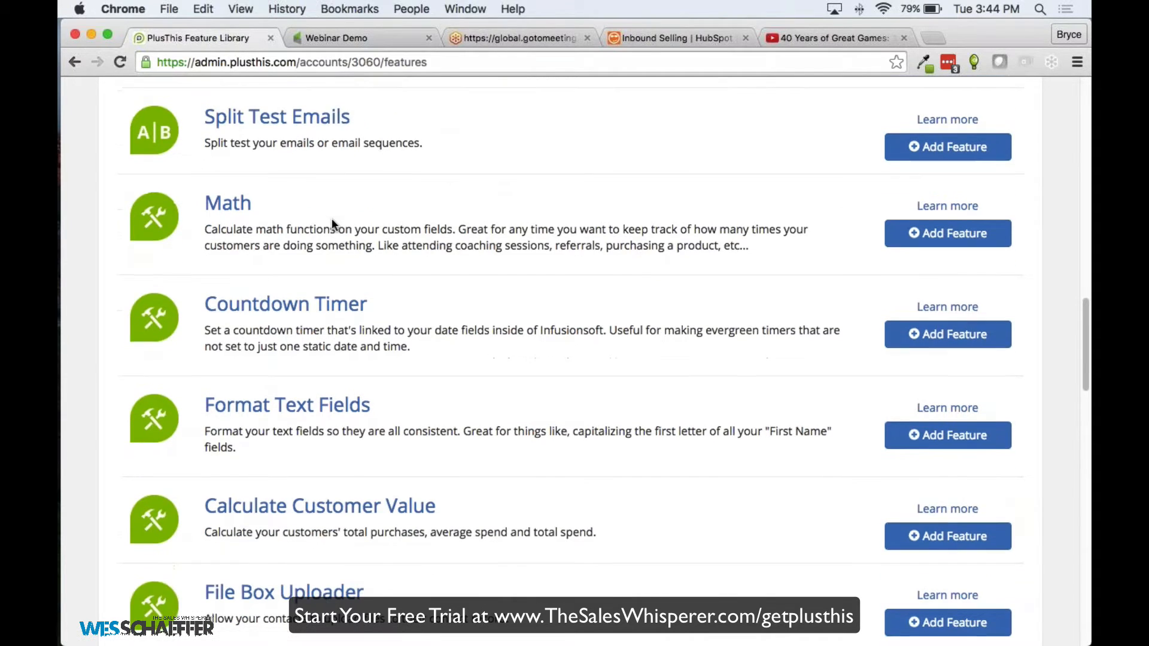
pyautogui.scroll(-1, 299, 370)
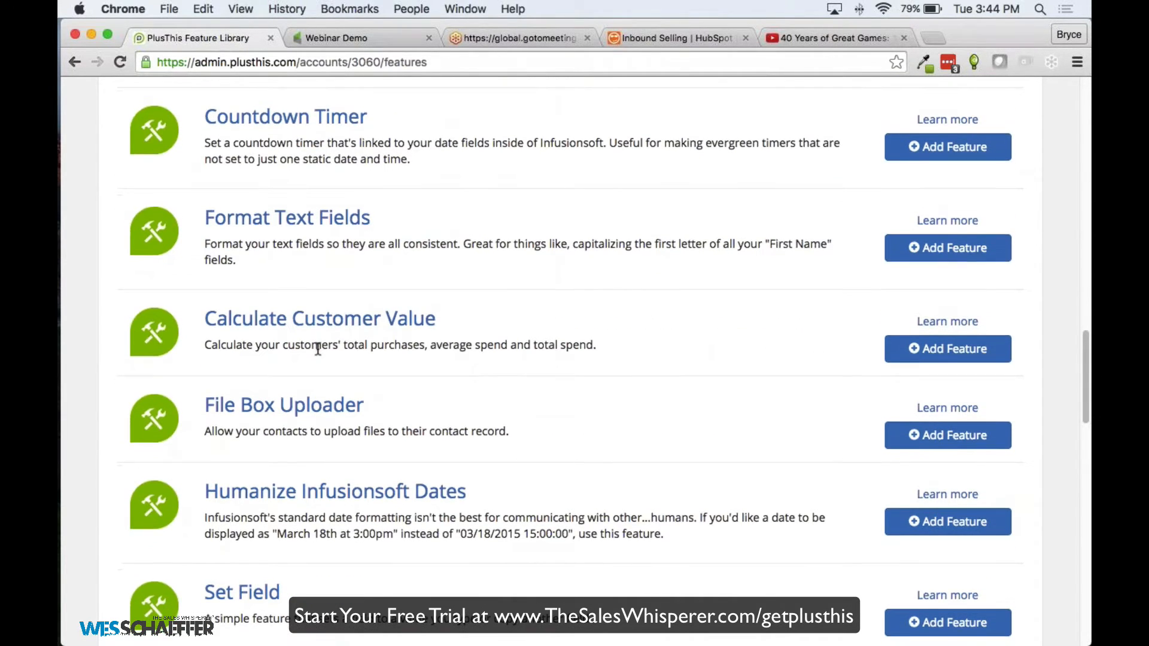
pyautogui.scroll(-2, 391, 327)
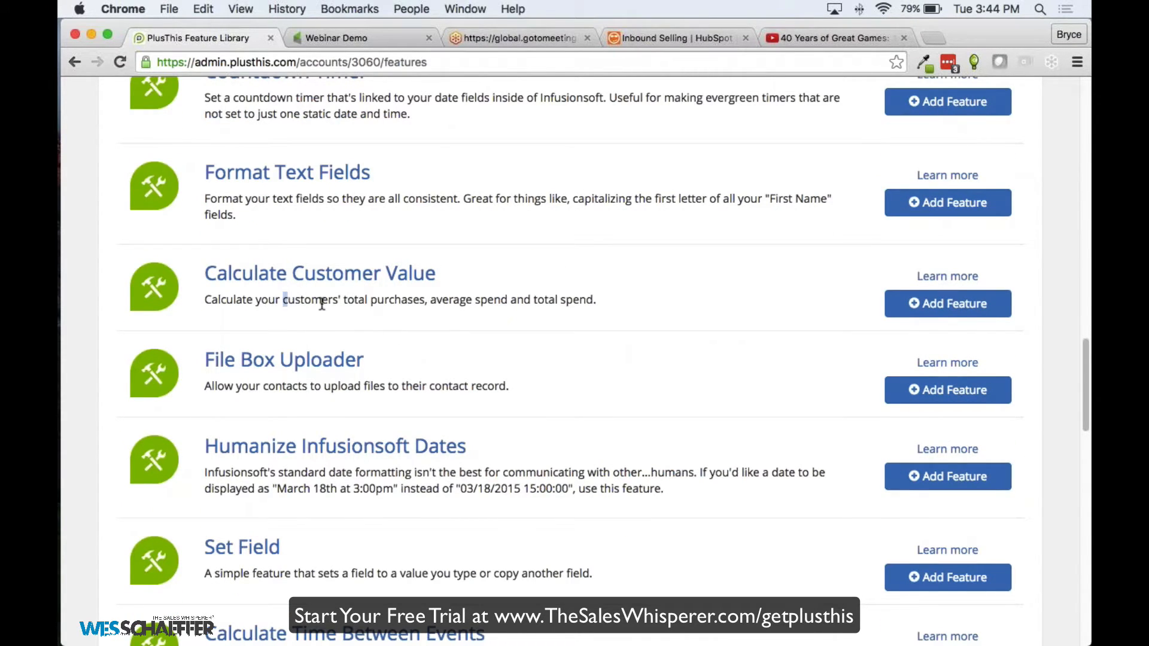
# Highlight part of the Calculate Customer Value feature description
pyautogui.moveTo(283, 299); pyautogui.dragTo(585, 293)
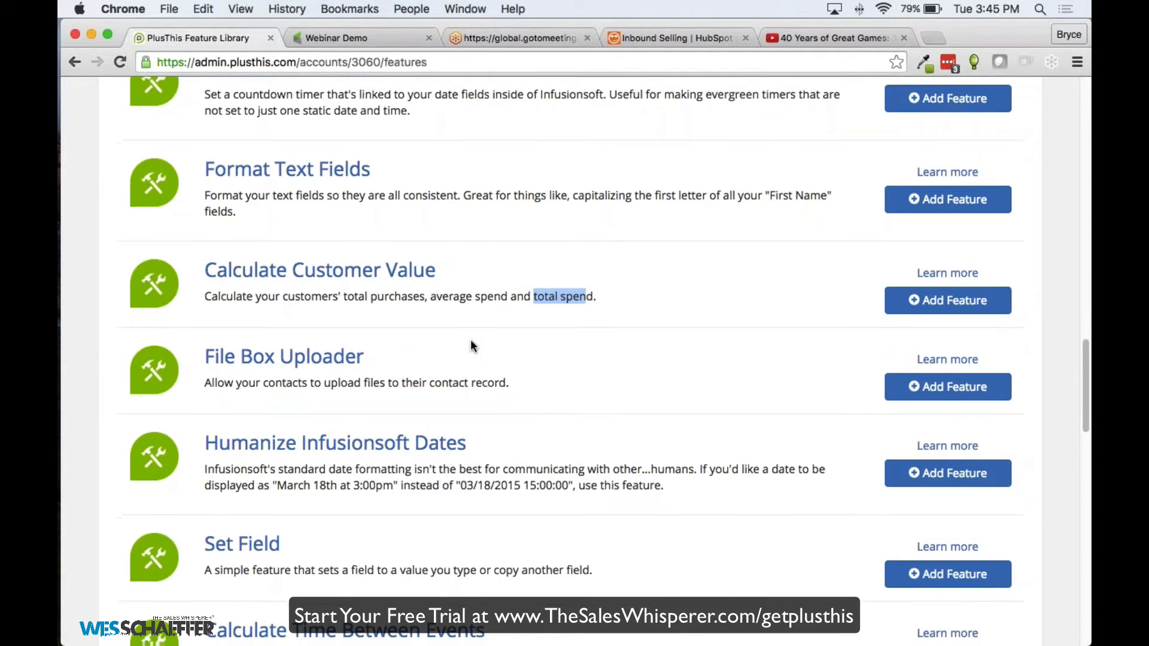
pyautogui.scroll(1, 471, 340)
pyautogui.scroll(-4, 470, 340)
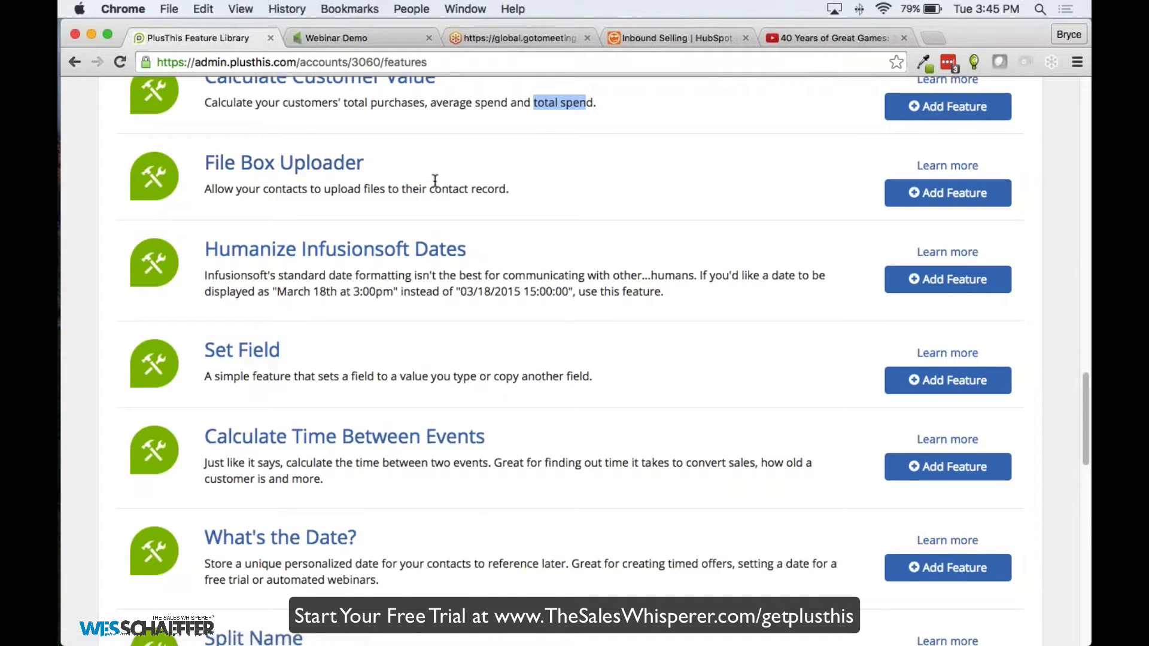
pyautogui.scroll(-2, 406, 239)
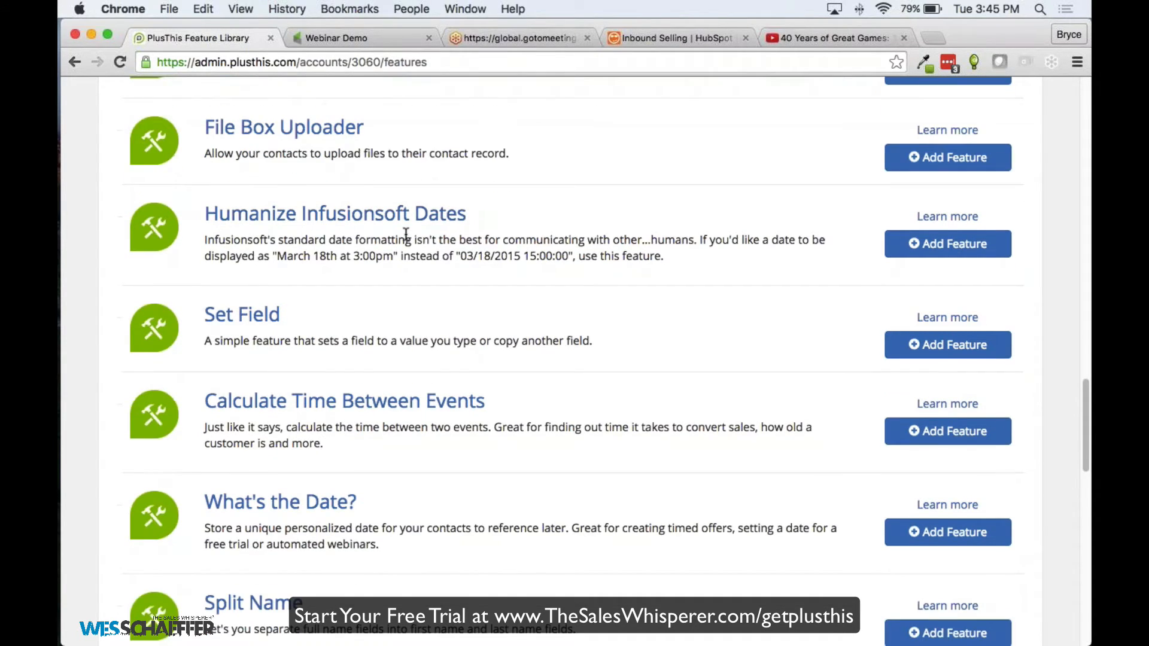
pyautogui.scroll(-5, 496, 413)
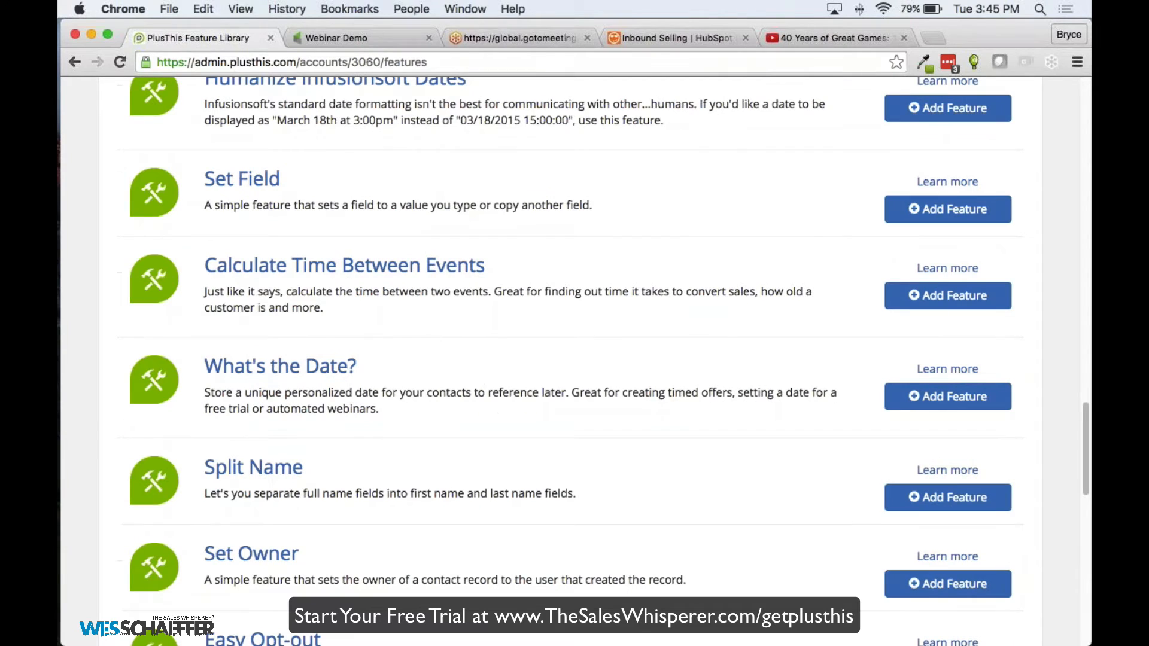
pyautogui.scroll(-6, 386, 244)
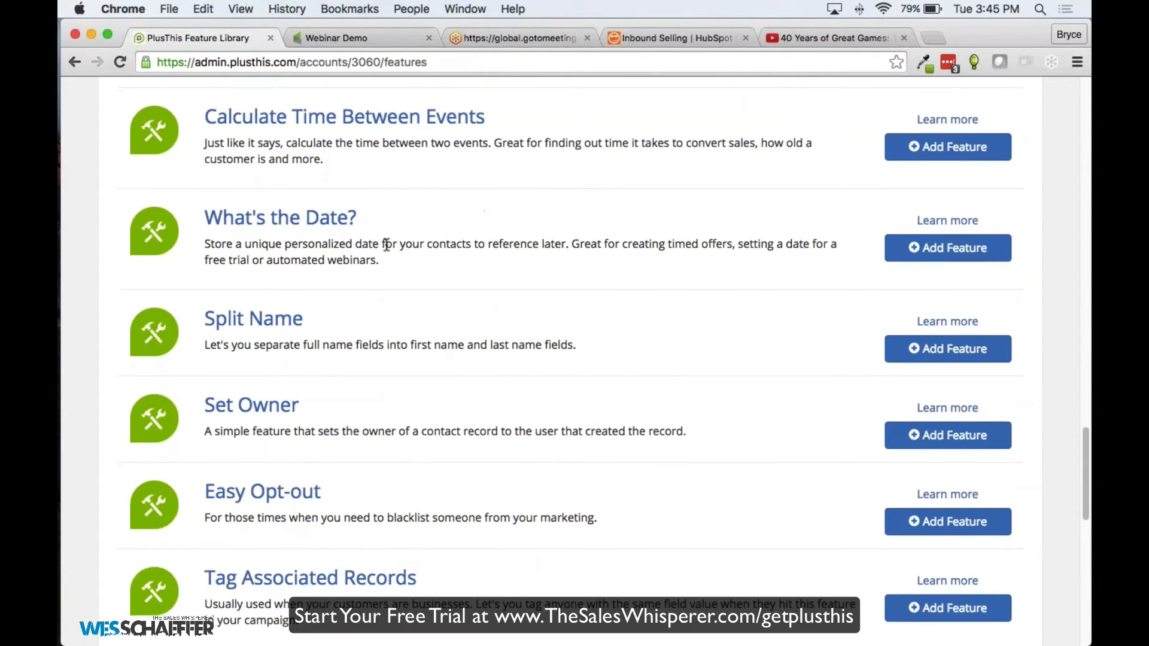
pyautogui.scroll(-8, 383, 227)
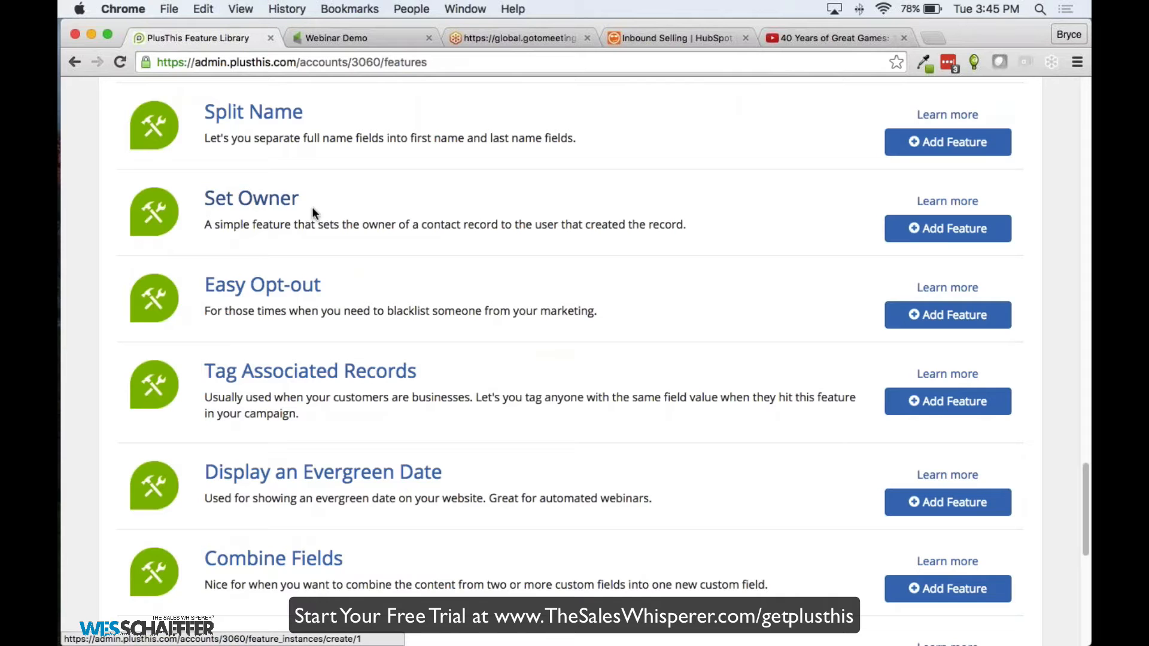
pyautogui.scroll(-1, 319, 215)
pyautogui.scroll(-3, 319, 213)
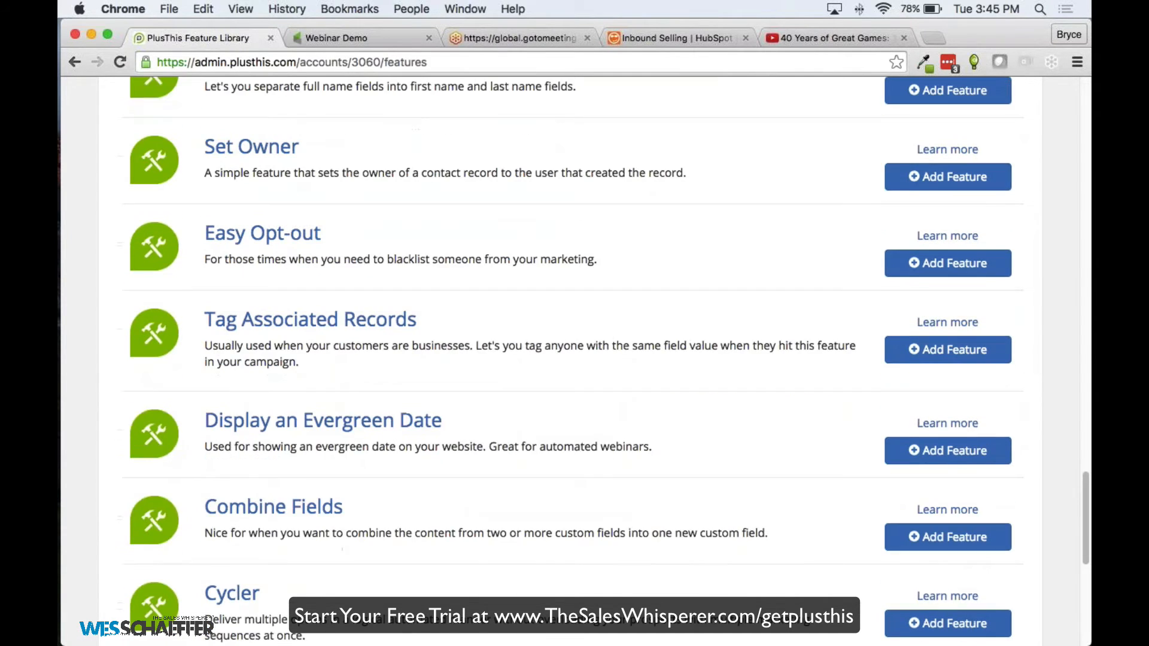
pyautogui.scroll(-7, 410, 233)
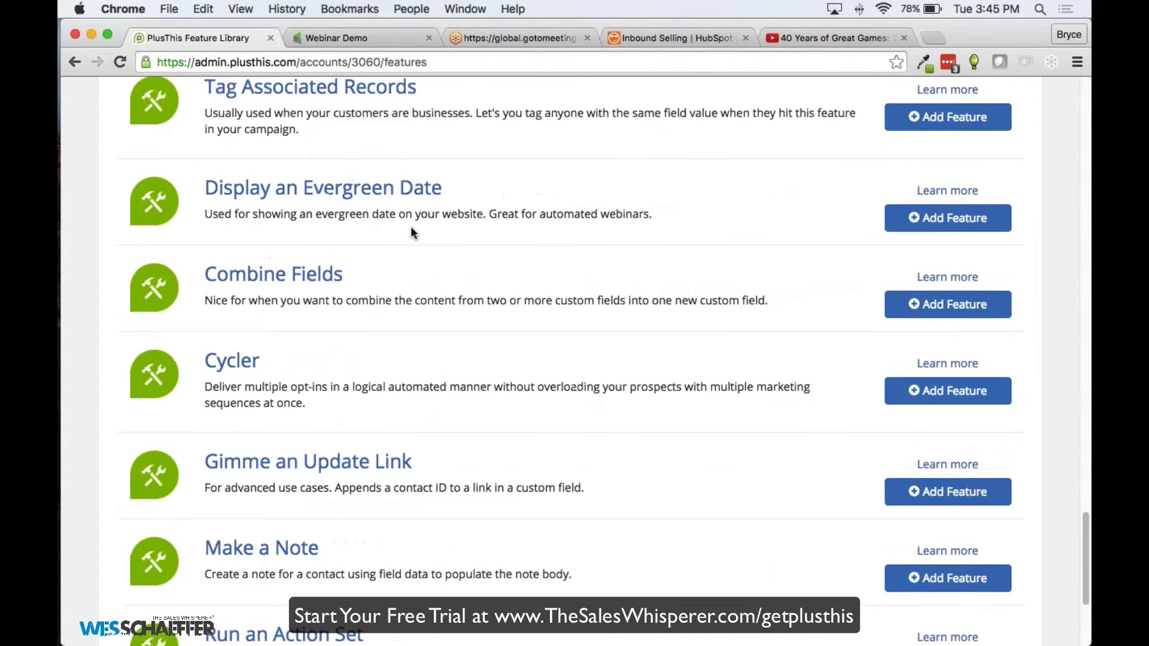
pyautogui.scroll(-1, 257, 312)
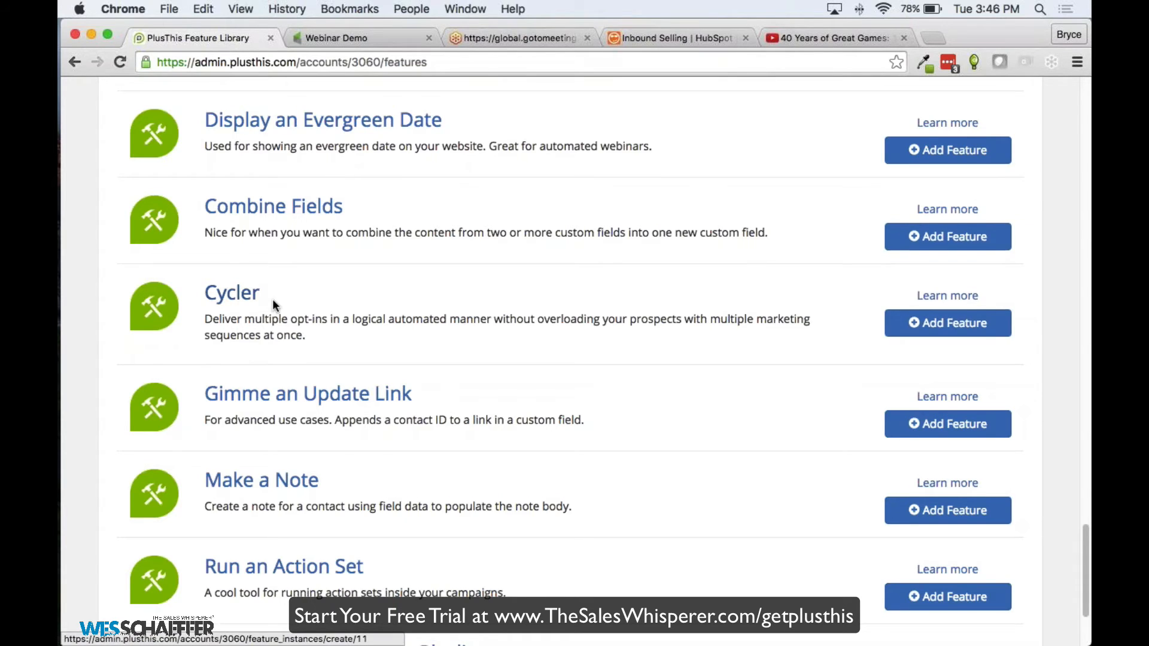
pyautogui.scroll(-5, 273, 298)
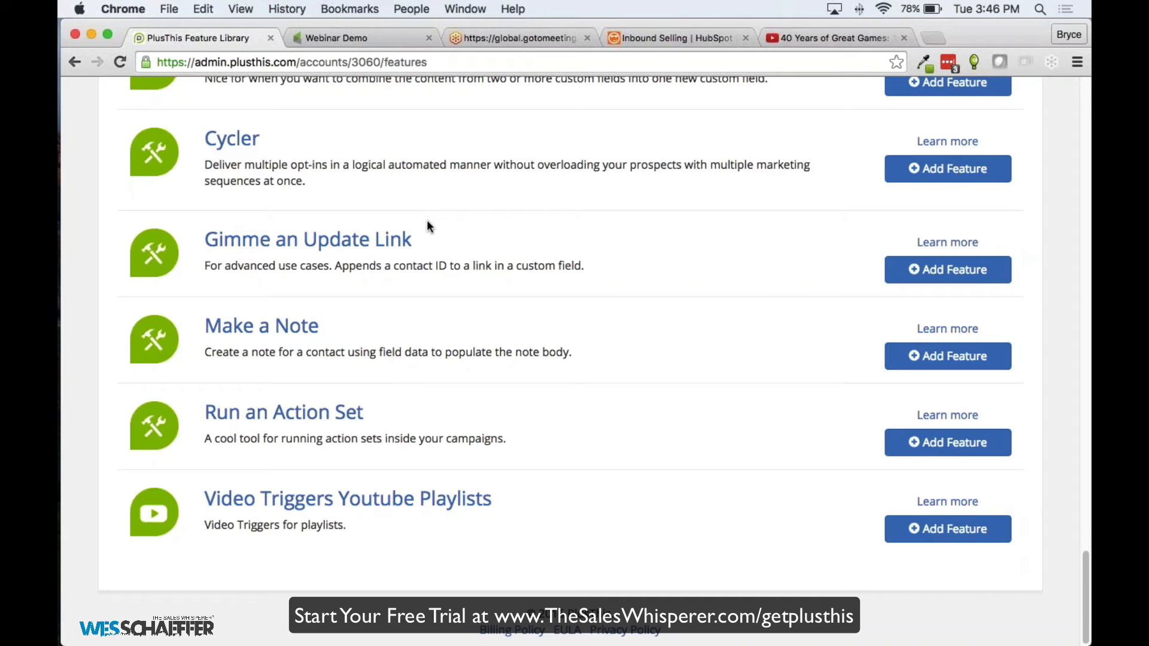
pyautogui.scroll(15, 426, 225)
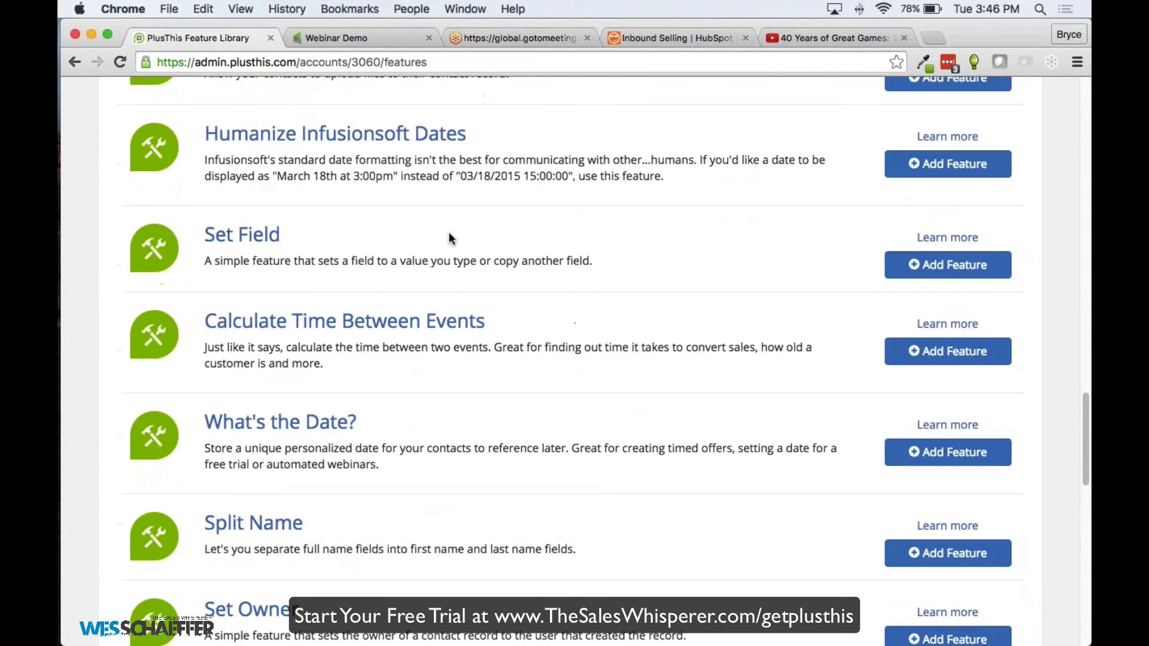
pyautogui.scroll(20, 450, 238)
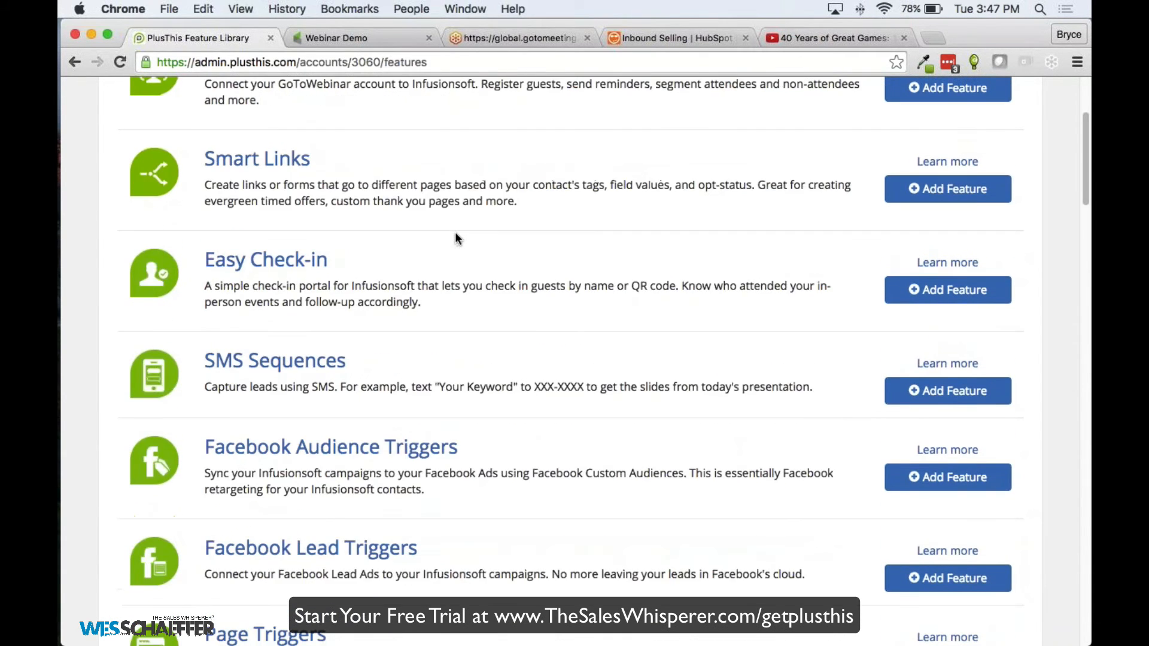
pyautogui.scroll(4, 457, 238)
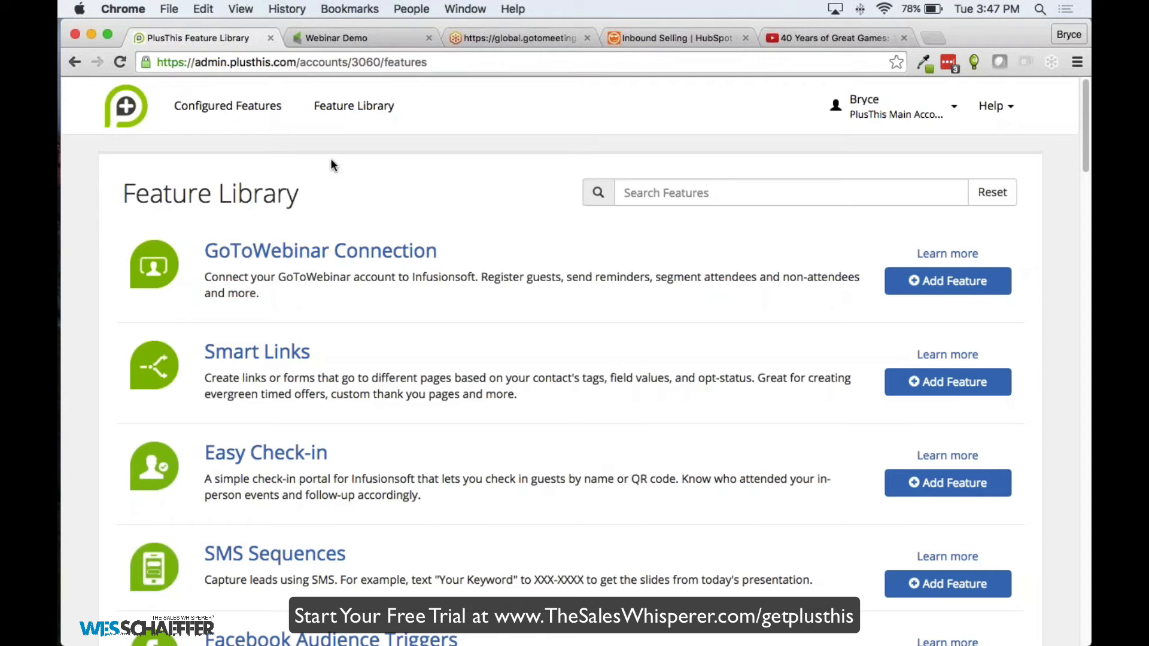
# Bring up the Configured Features list and look down through its entries
pyautogui.click(207, 111)
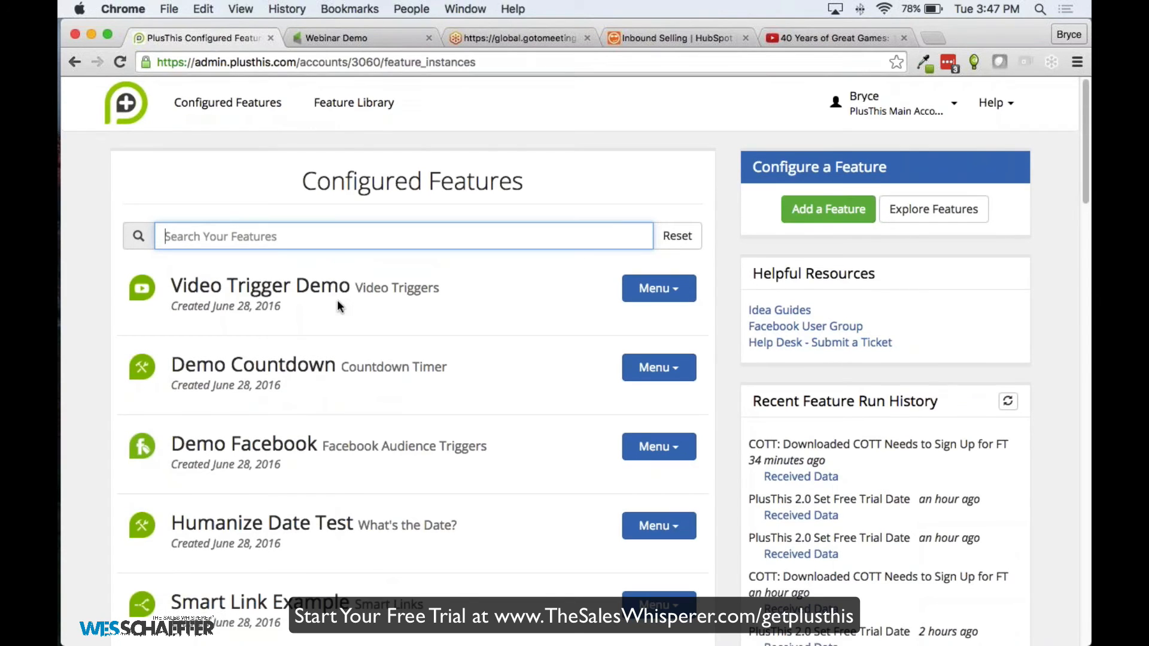
pyautogui.scroll(-2, 337, 300)
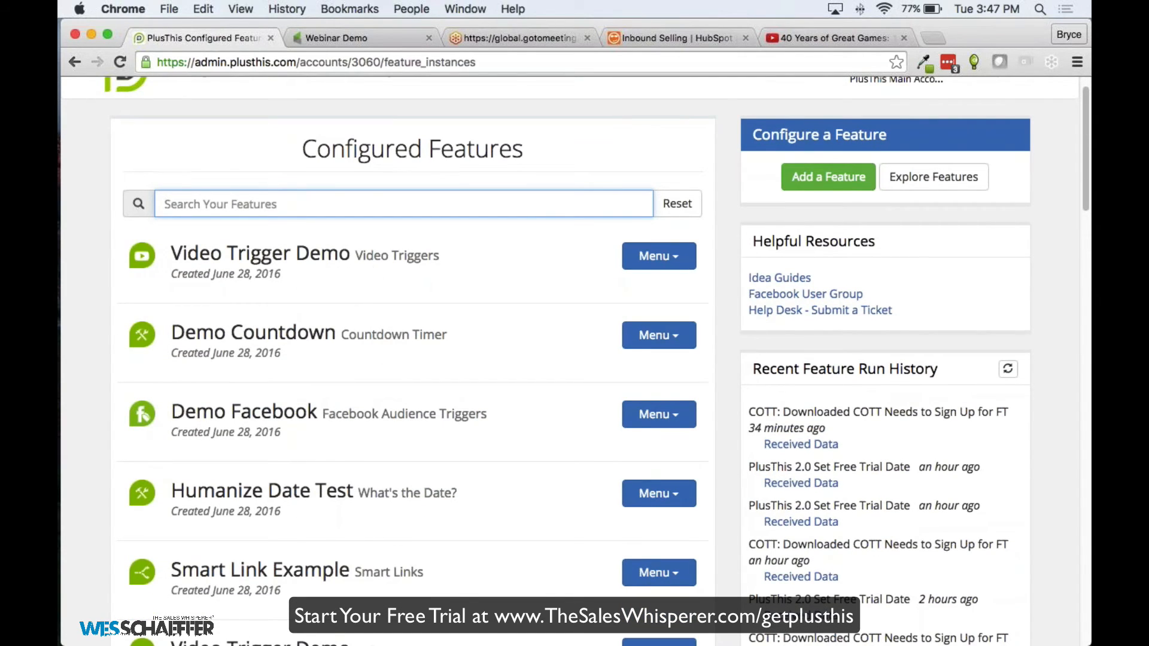
pyautogui.scroll(-2, 686, 226)
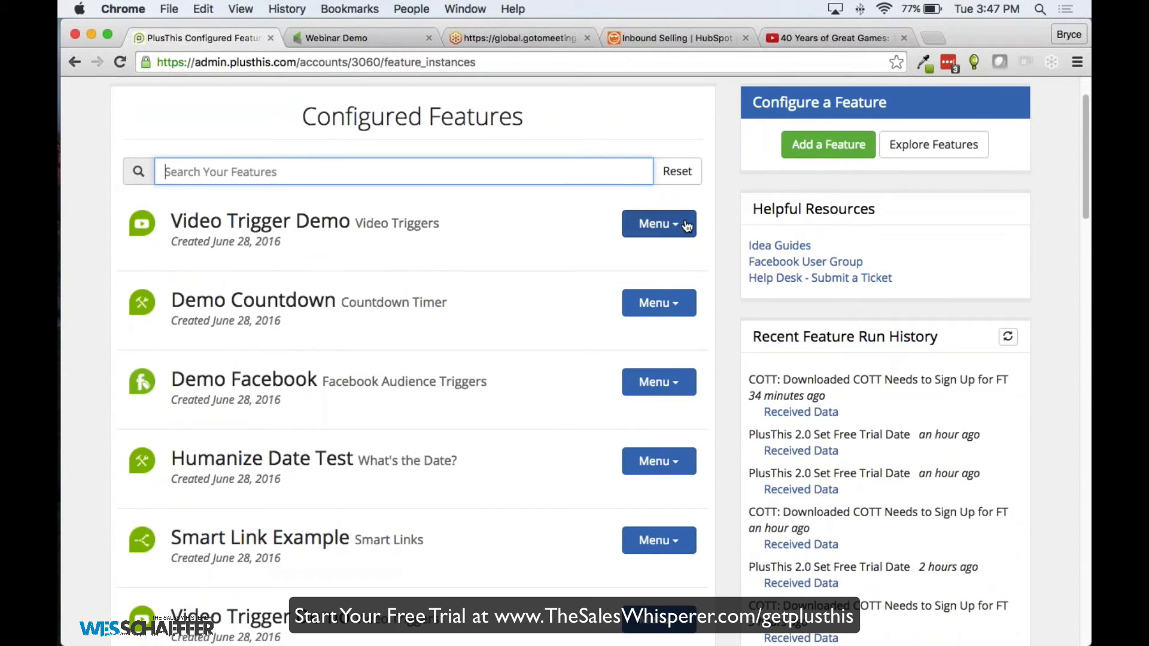
# View the Demo Countdown feature's edit settings, then go back to Configured Features
pyautogui.click(664, 305)
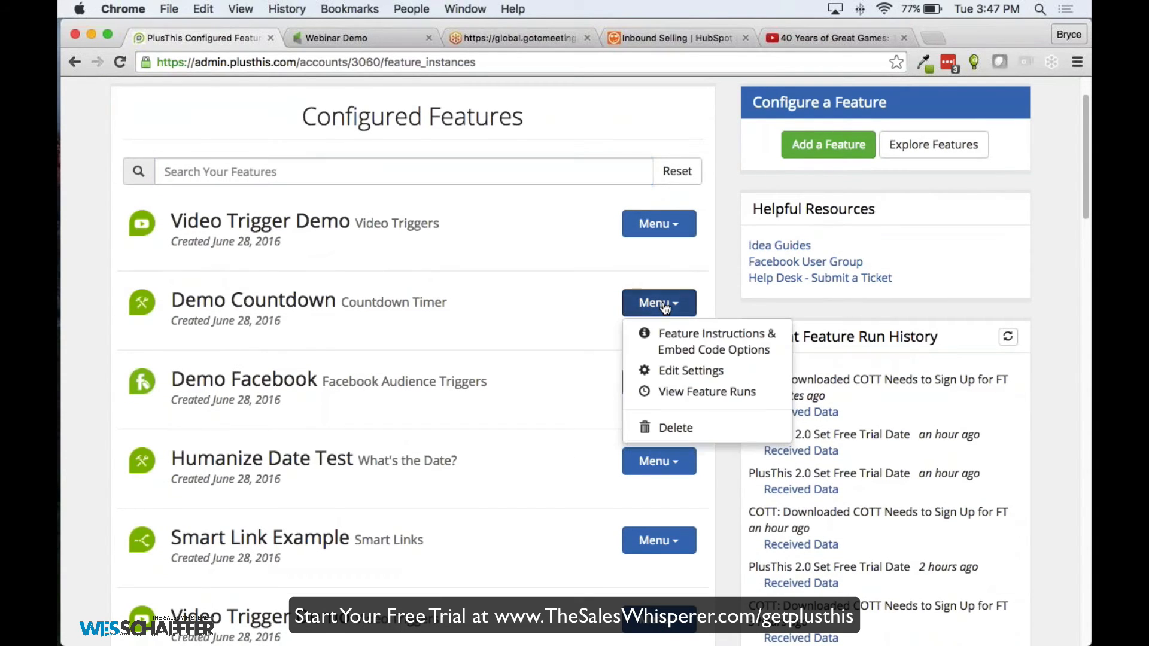
pyautogui.click(676, 368)
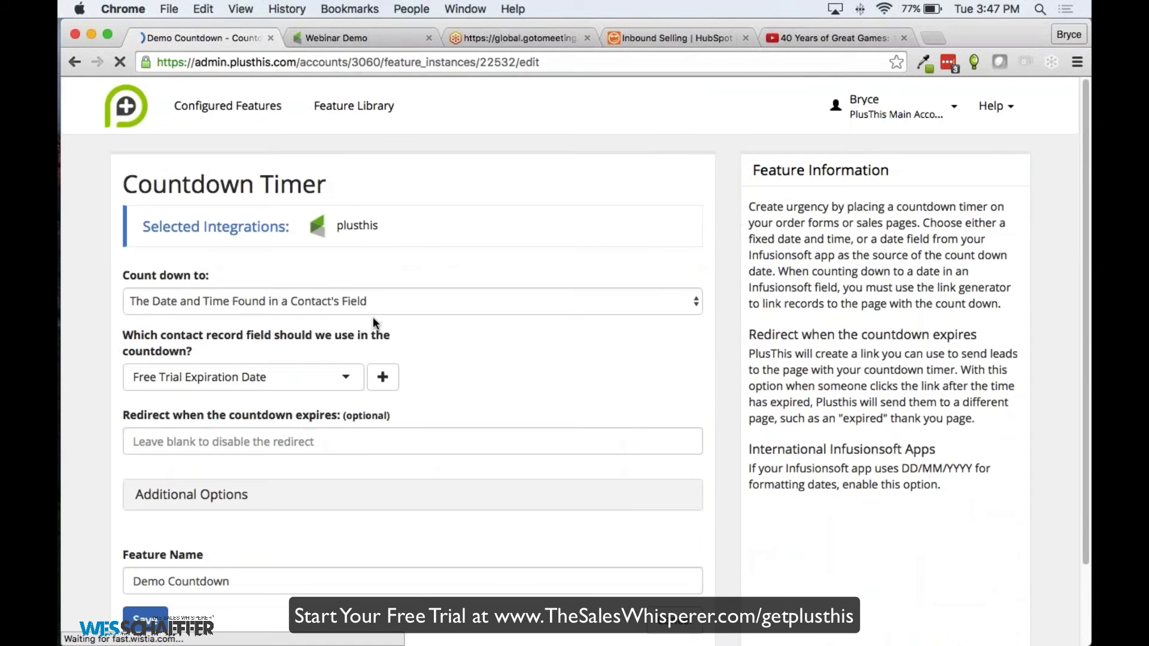
pyautogui.click(82, 68)
pyautogui.scroll(-3, 404, 269)
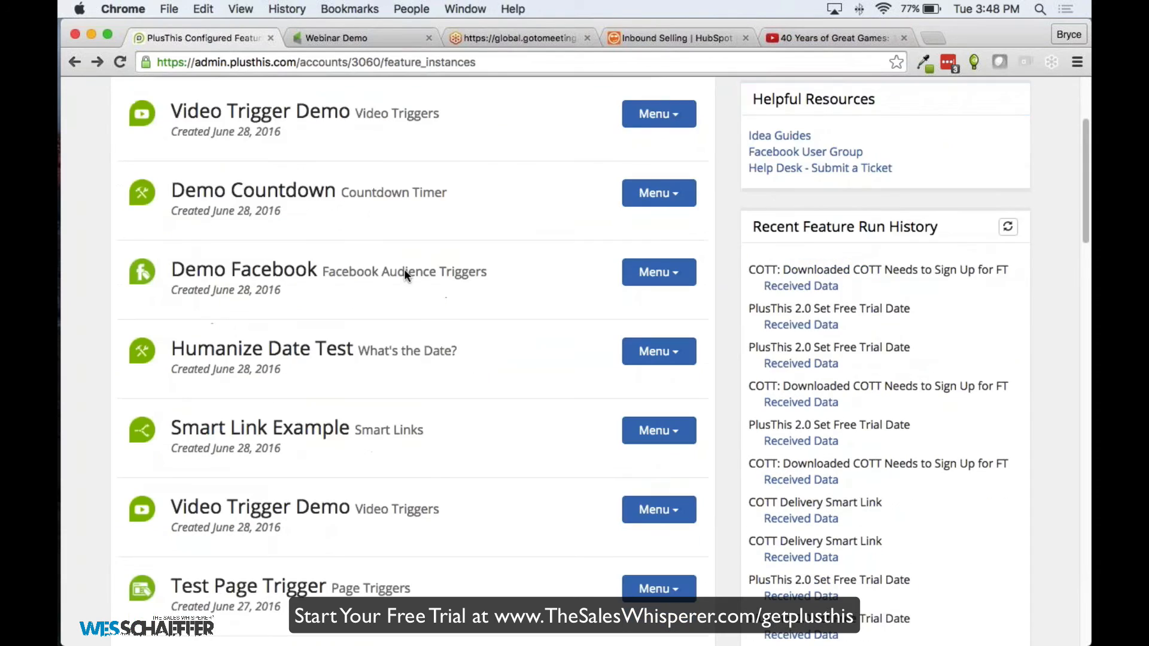
pyautogui.scroll(3, 404, 268)
pyautogui.click(271, 238)
pyautogui.write('Dem')
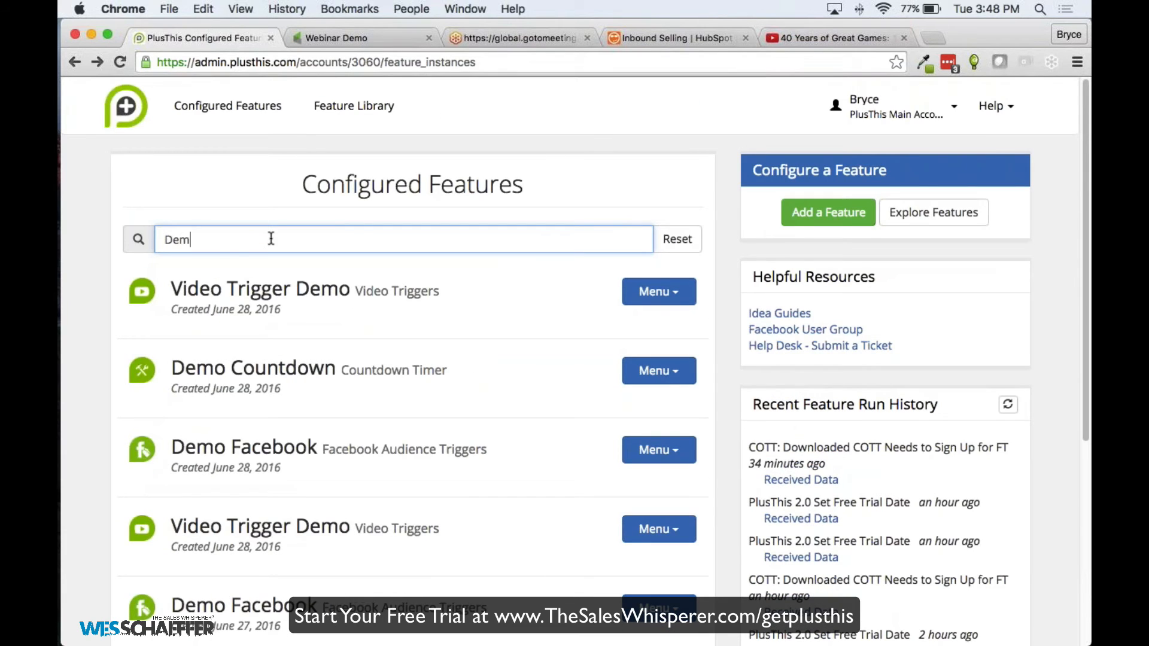
pyautogui.write('o Face')
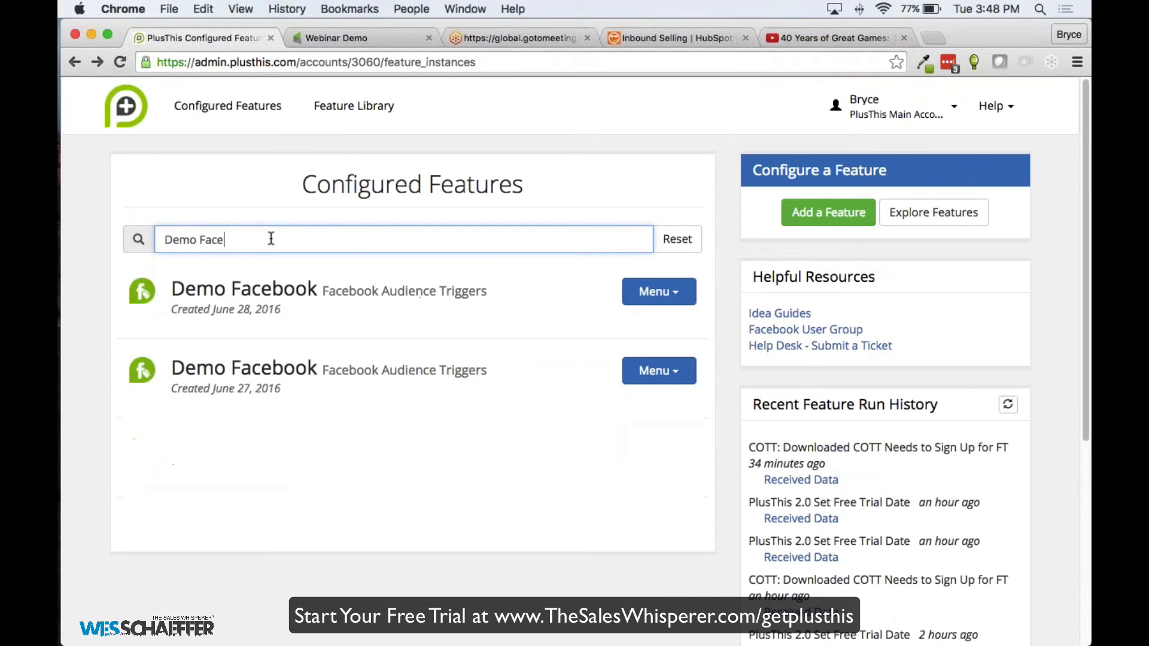
pyautogui.press('BackSpace')
pyautogui.press('BackSpace')
pyautogui.press('BackSpace')
pyautogui.press('BackSpace')
pyautogui.press('BackSpace')
pyautogui.press('BackSpace')
pyautogui.press('BackSpace')
pyautogui.press('BackSpace')
pyautogui.press('BackSpace')
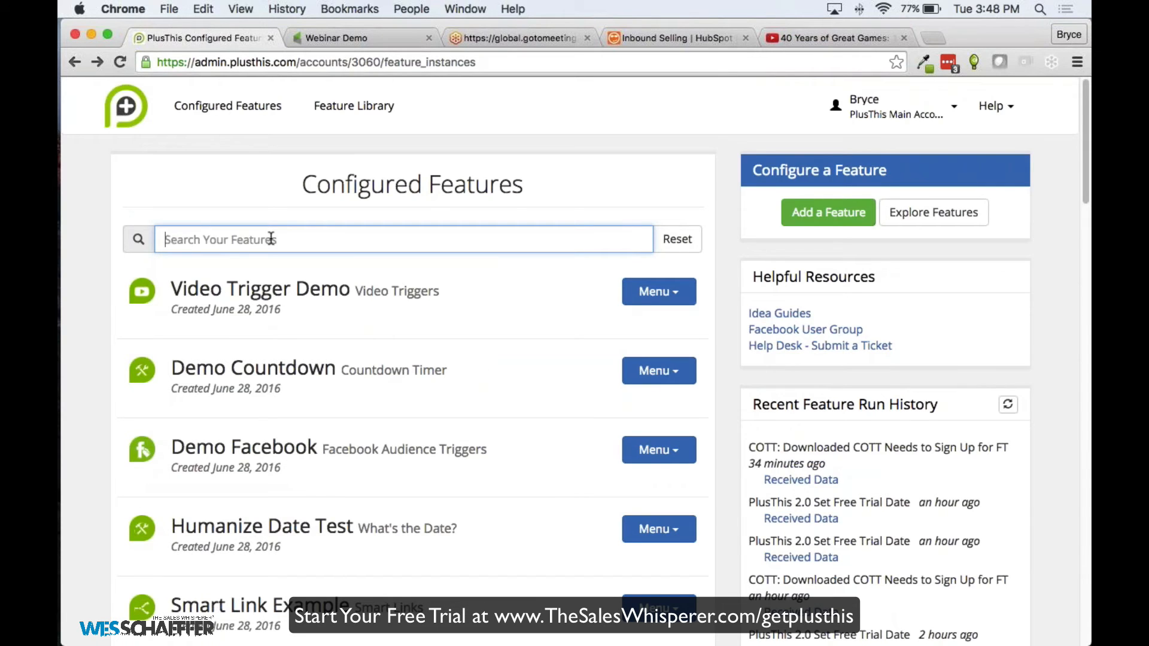
pyautogui.scroll(-5, 270, 239)
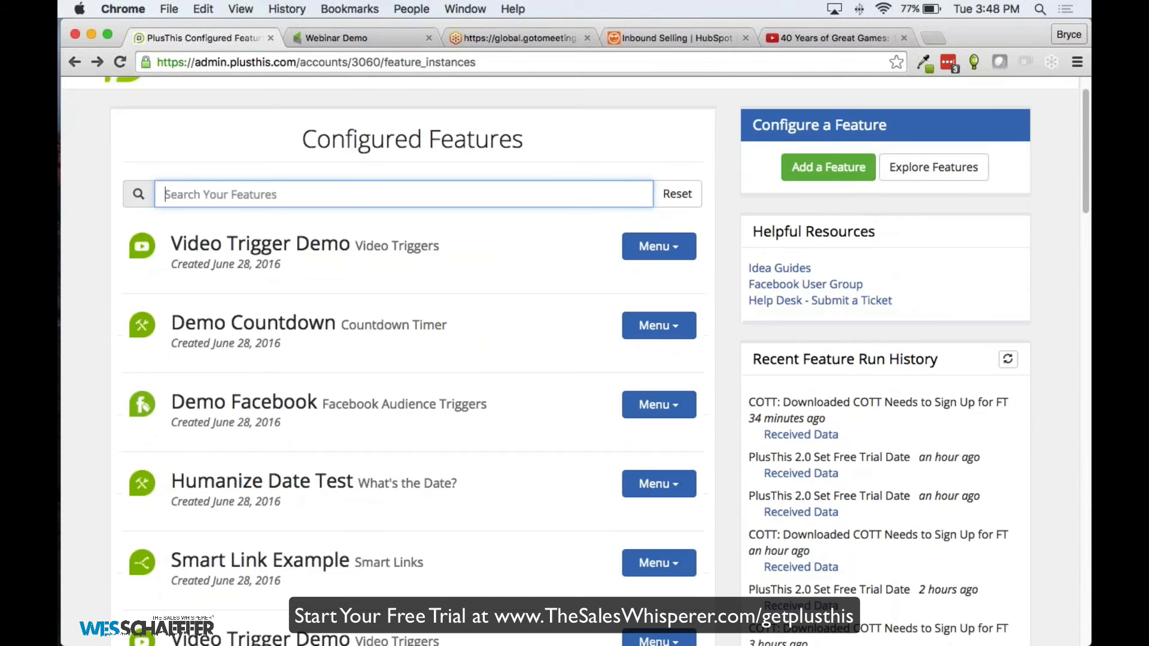
pyautogui.scroll(2, 706, 303)
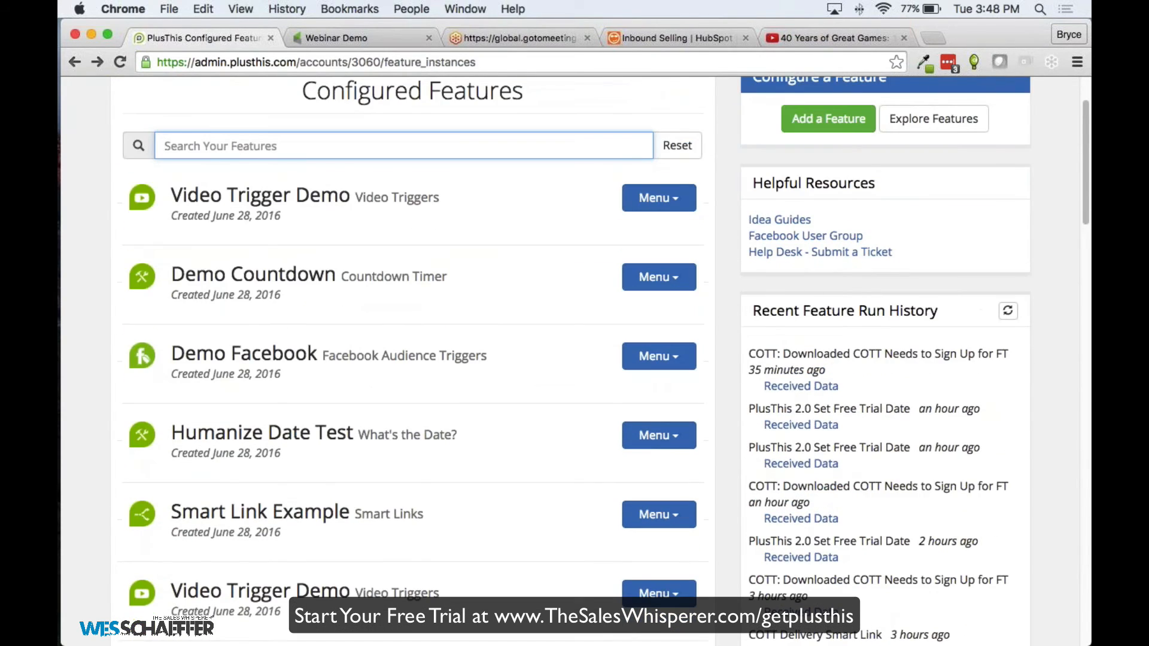
pyautogui.scroll(-2, 574, 359)
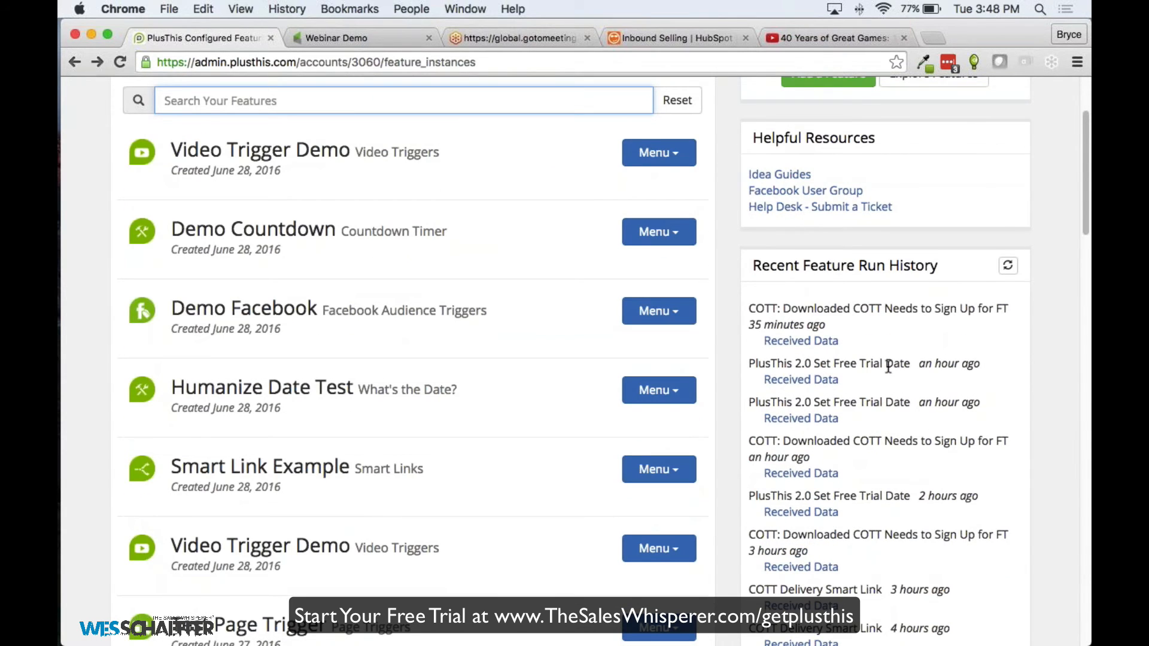
pyautogui.scroll(5, 889, 366)
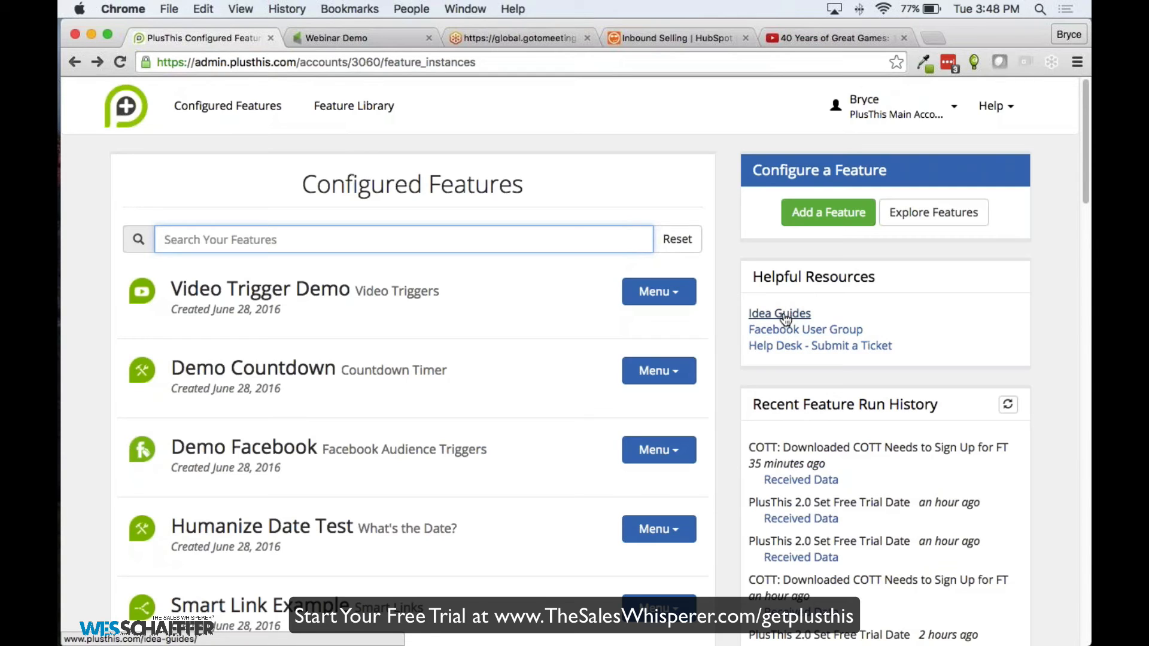
# Open Idea Guides from Helpful Resources and browse its Integration, Conversion and Analytics examples
pyautogui.click(790, 316)
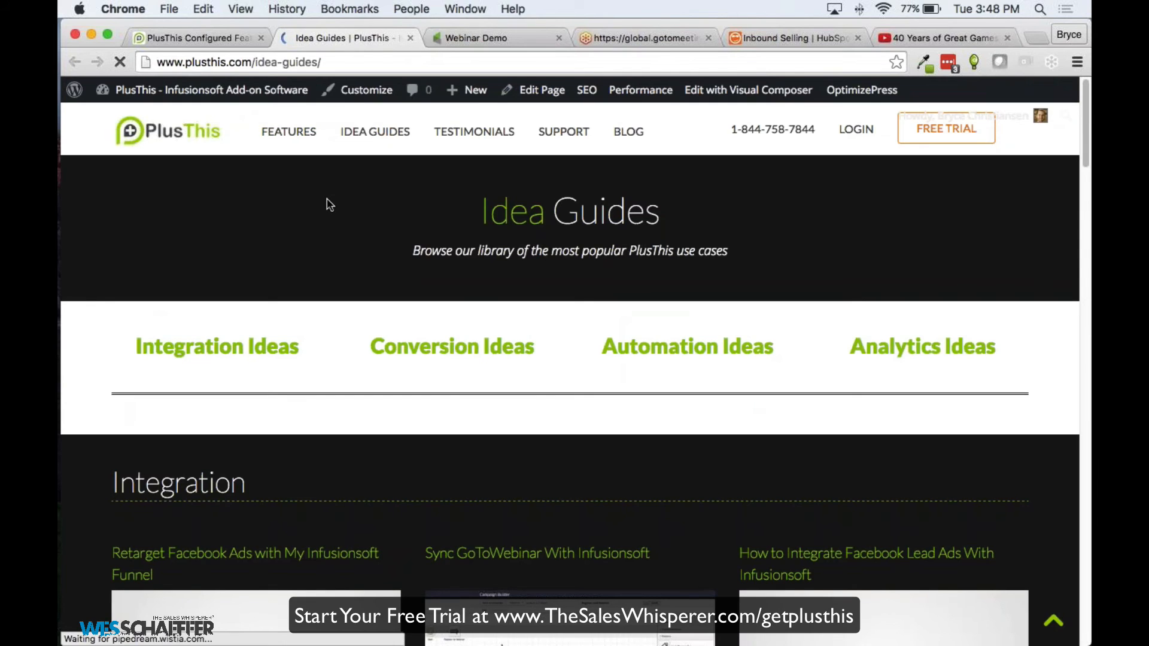
pyautogui.scroll(-3, 330, 205)
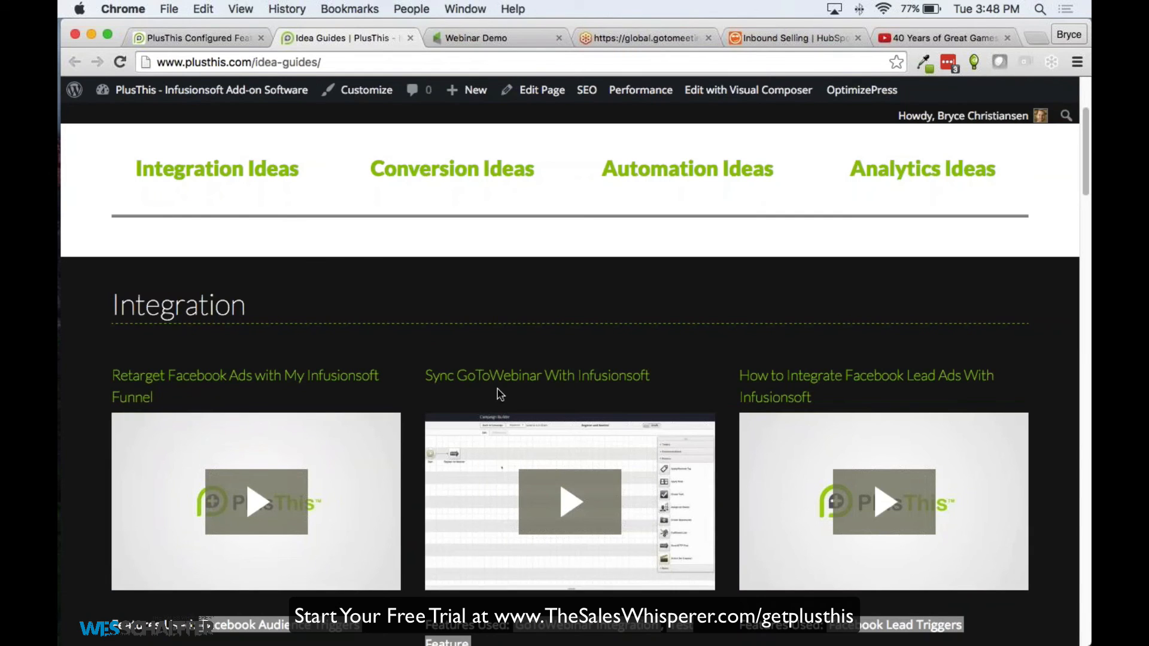
pyautogui.scroll(-1, 496, 392)
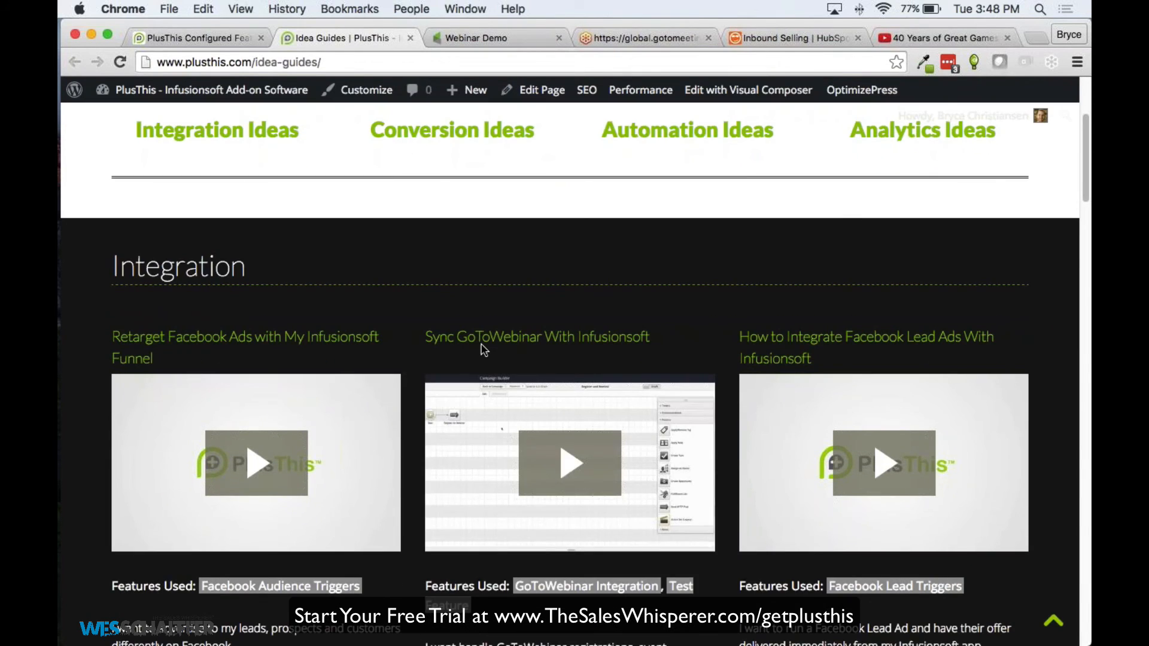
pyautogui.scroll(-2, 520, 347)
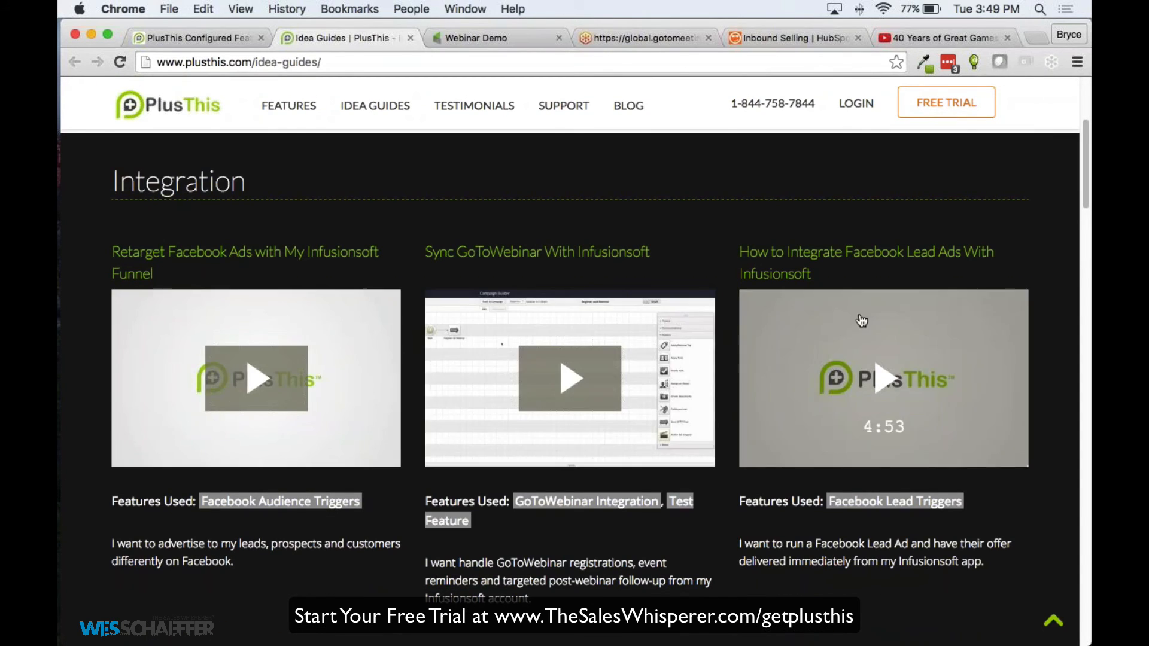
pyautogui.scroll(-6, 790, 325)
pyautogui.scroll(-3, 250, 298)
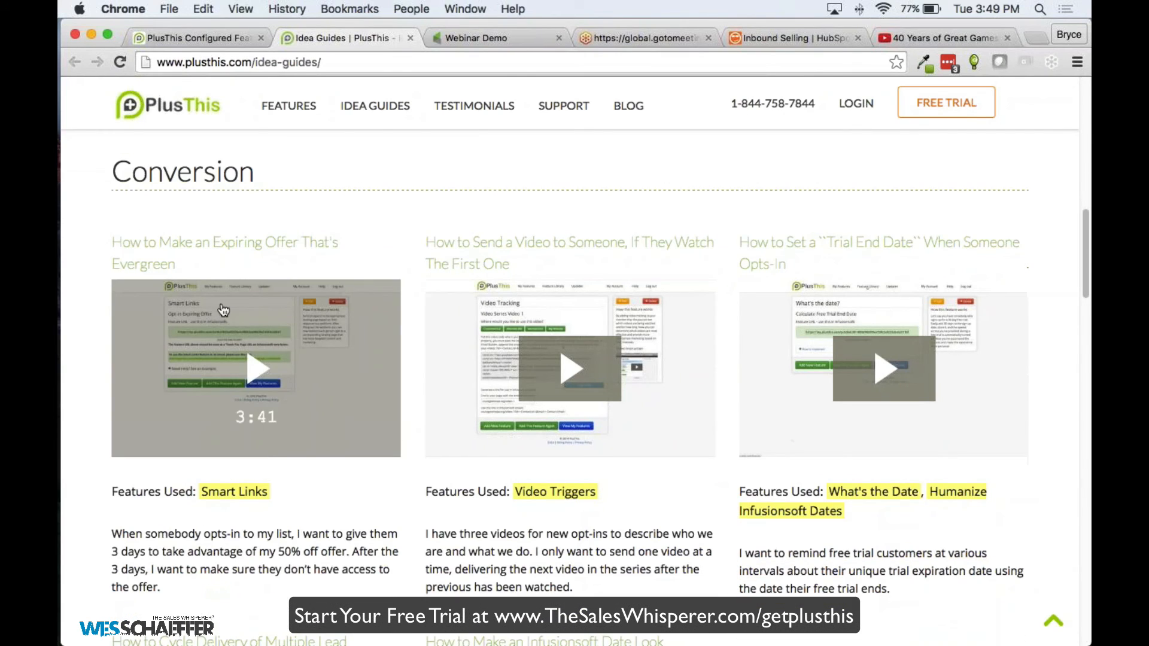
pyautogui.scroll(-1, 318, 328)
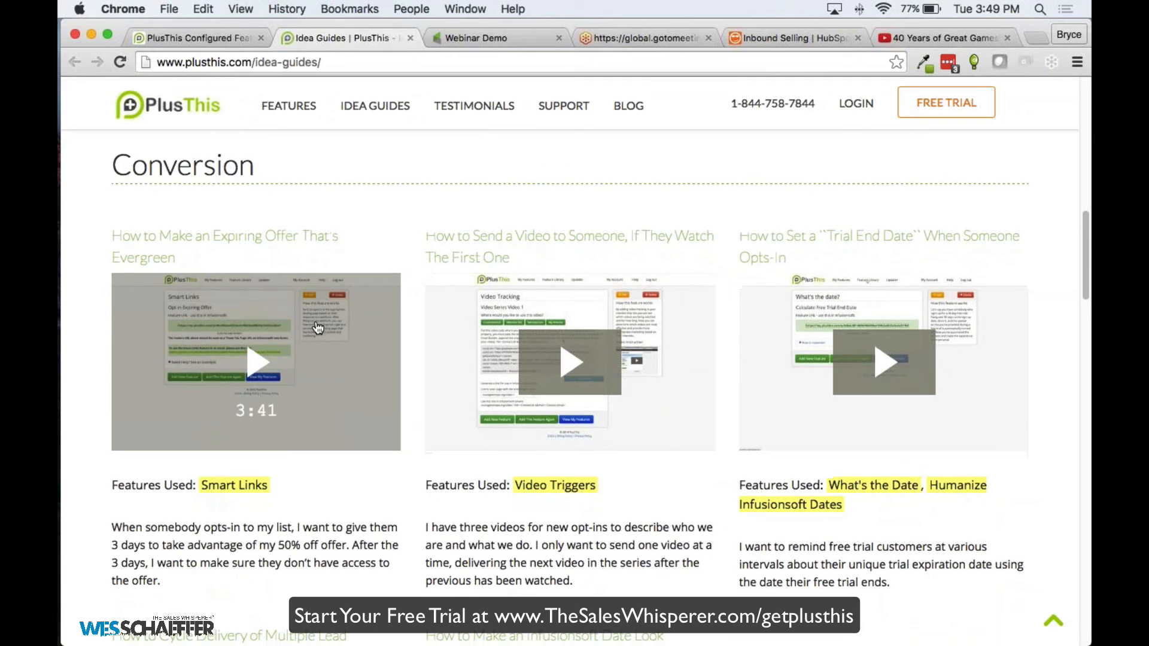
pyautogui.scroll(-4, 318, 327)
# Scroll back up the Idea Guides page and return to the Configured Features tab
pyautogui.scroll(-15, 426, 385)
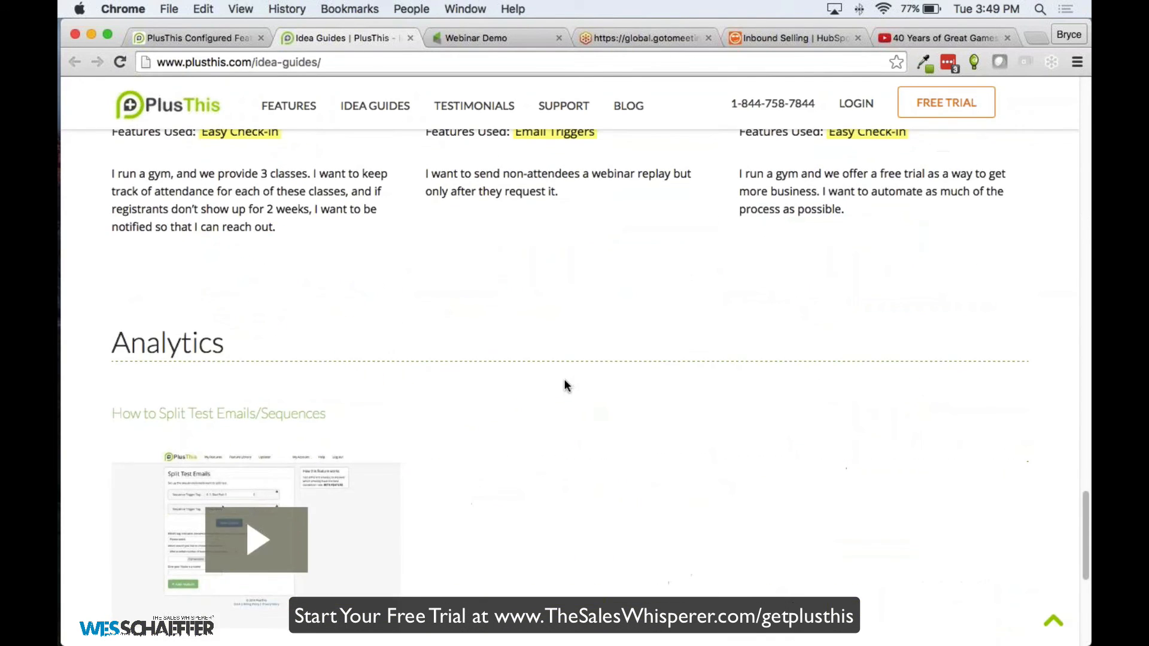
pyautogui.scroll(6, 561, 386)
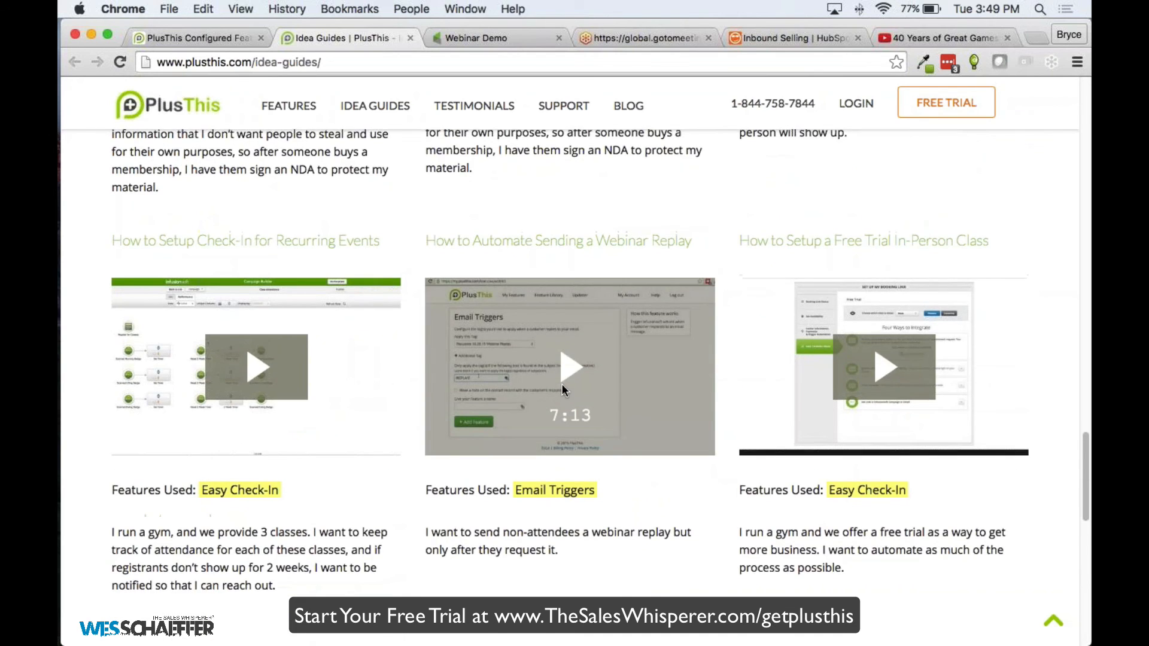
pyautogui.scroll(3, 561, 383)
pyautogui.click(205, 37)
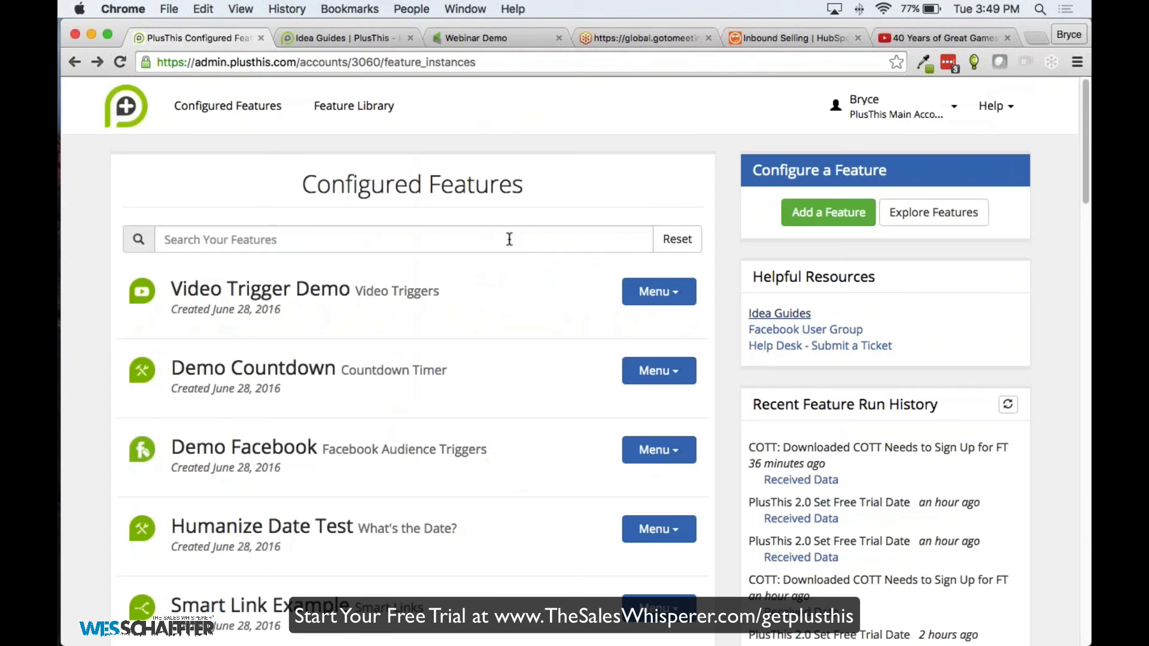